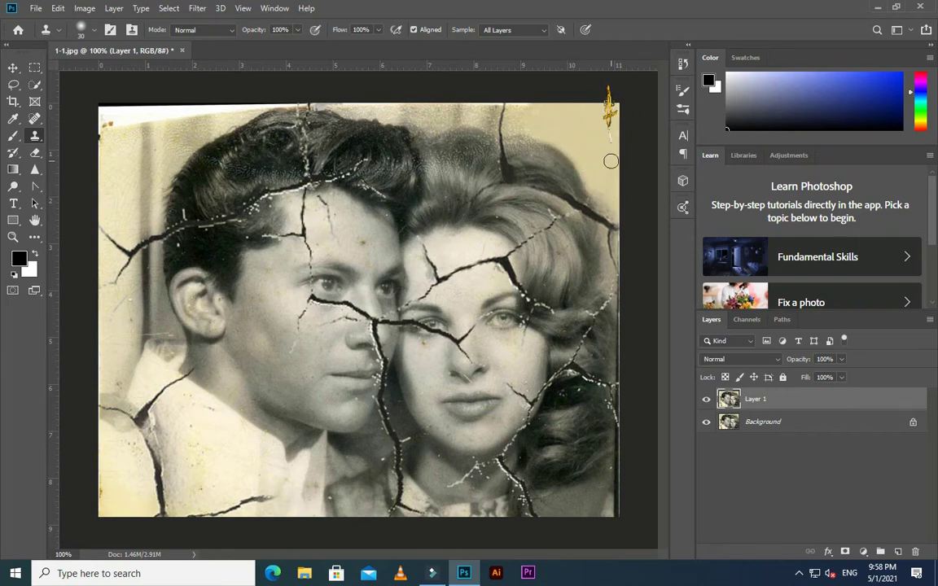
Clone clean texture over the crack at the top of the hair.
left_click(561, 114, "alt")
mouse_move(504, 105)
left_mouse_down()
mouse_move(502, 128)
mouse_move(492, 121)
left_mouse_up()
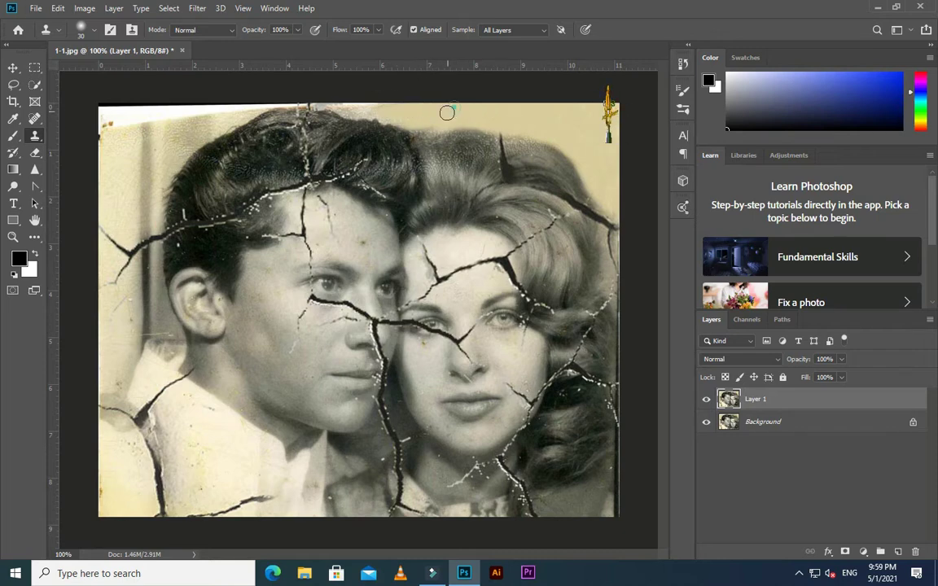
left_click(408, 125)
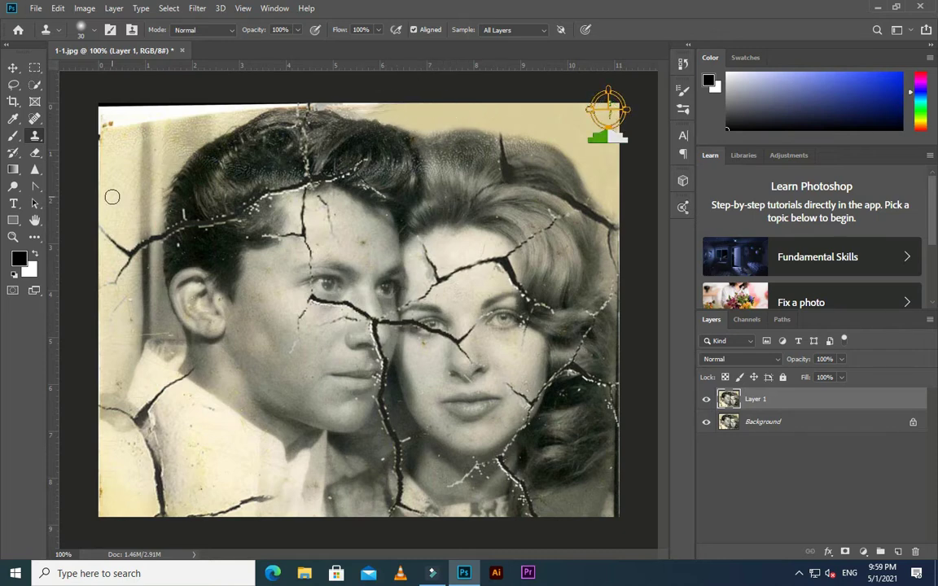
Clone clean background over the dark cracks running along the photo's left edge.
left_click(110, 138)
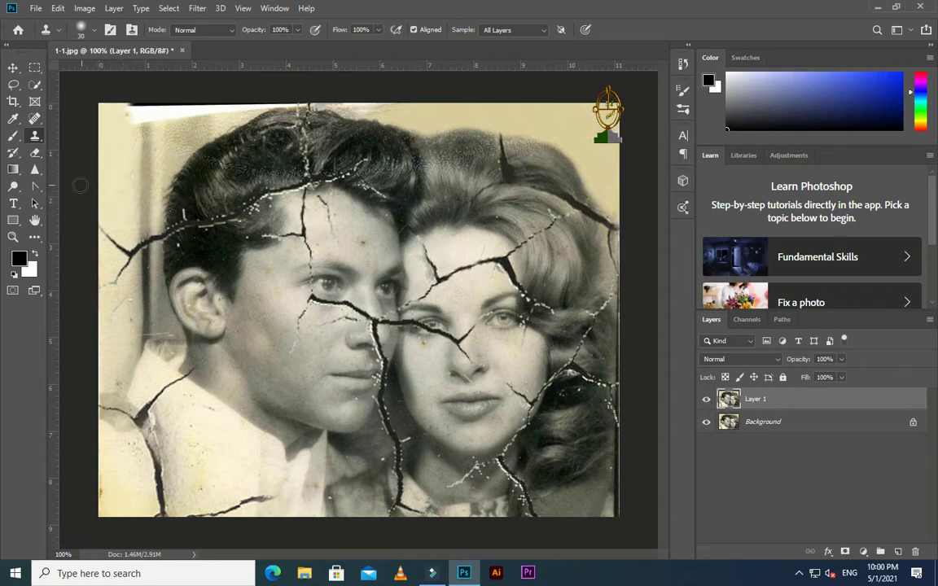
left_click(113, 202)
left_click(113, 153)
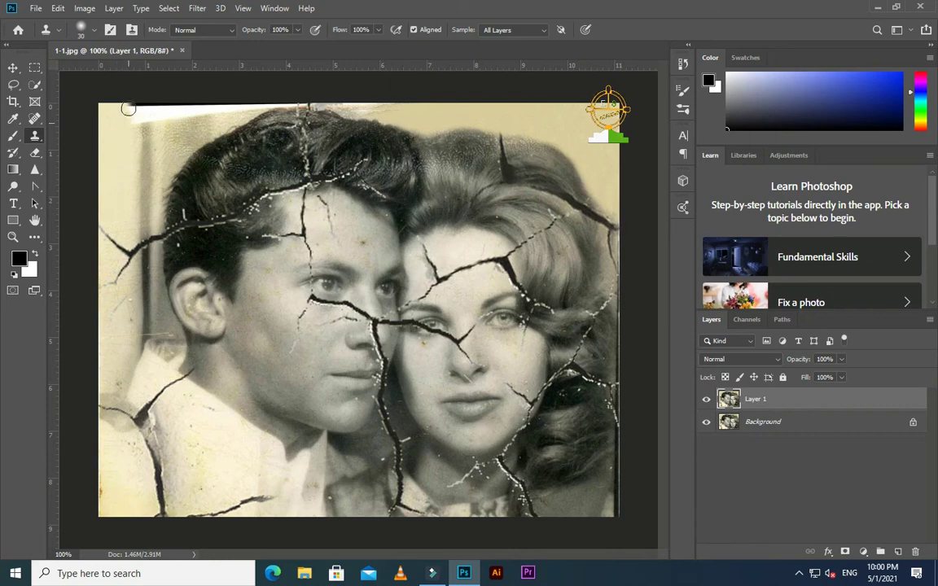
left_click(113, 203)
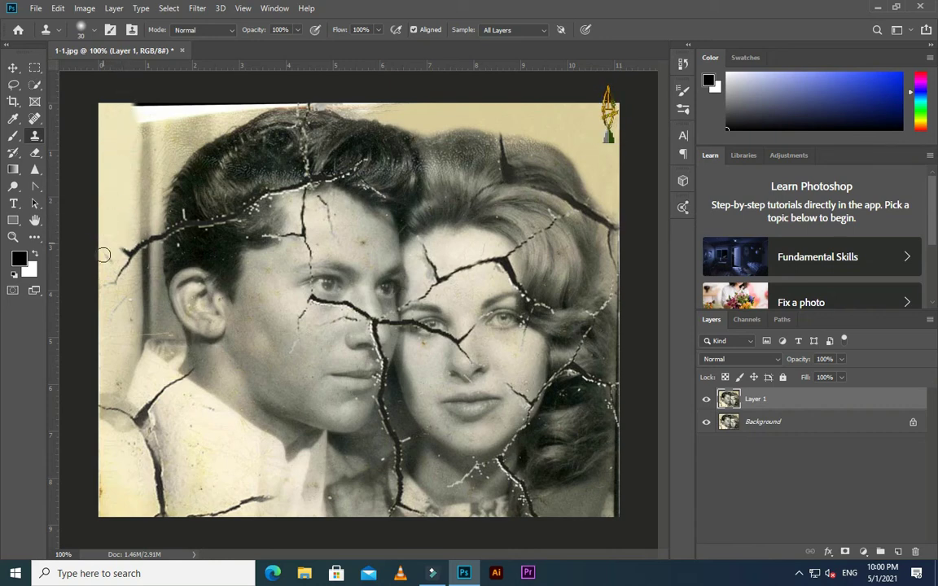
left_click(124, 236)
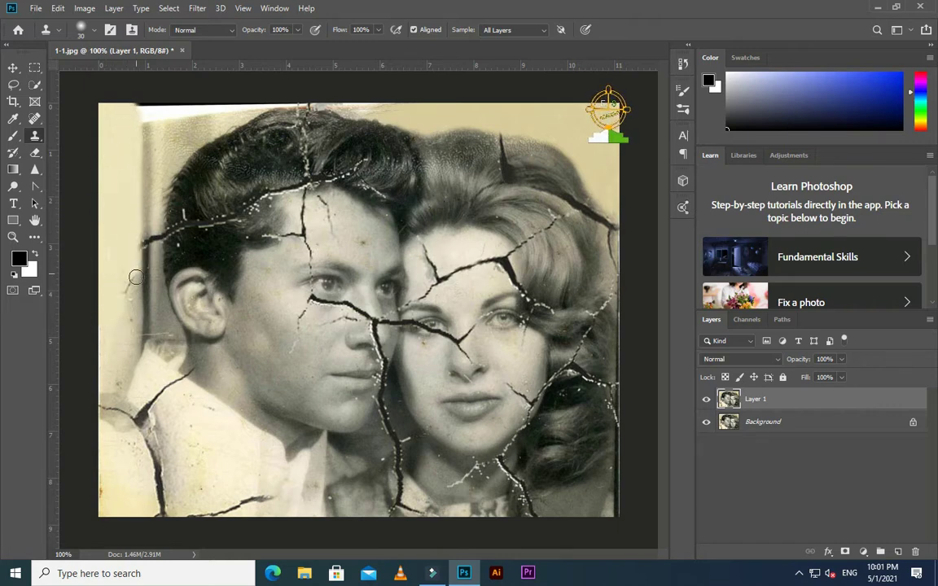
left_click_drag(132, 275, 133, 314)
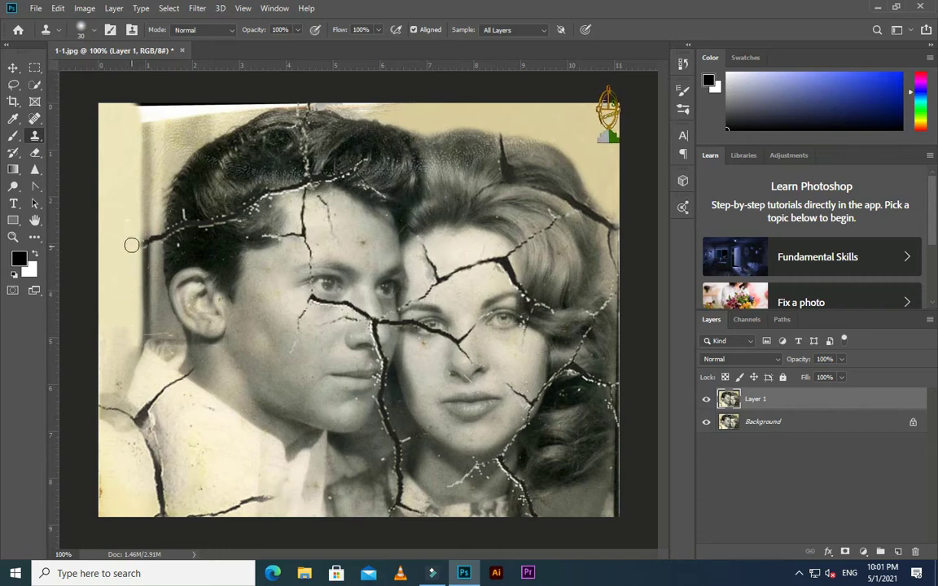
left_click_drag(131, 244, 132, 231)
left_click(114, 293, "alt")
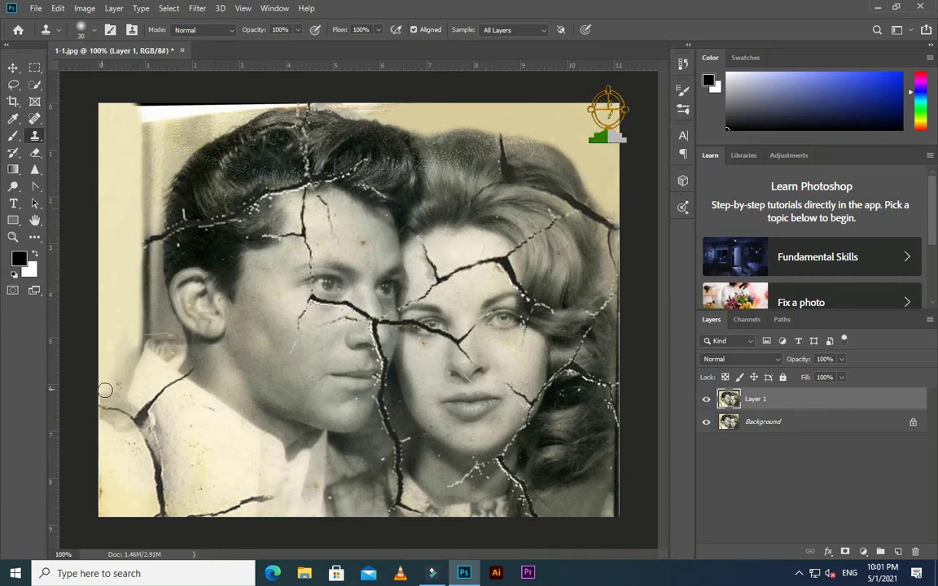
left_click_drag(105, 390, 105, 341)
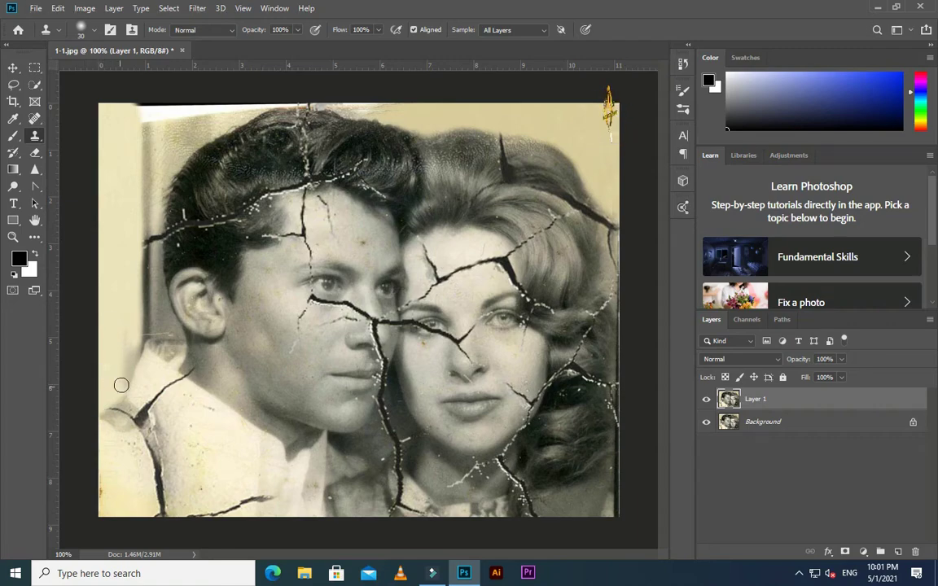
Zoom in and out, then sample a new clone source near the photo's bottom-left.
scroll(82, 374, "up", 2)
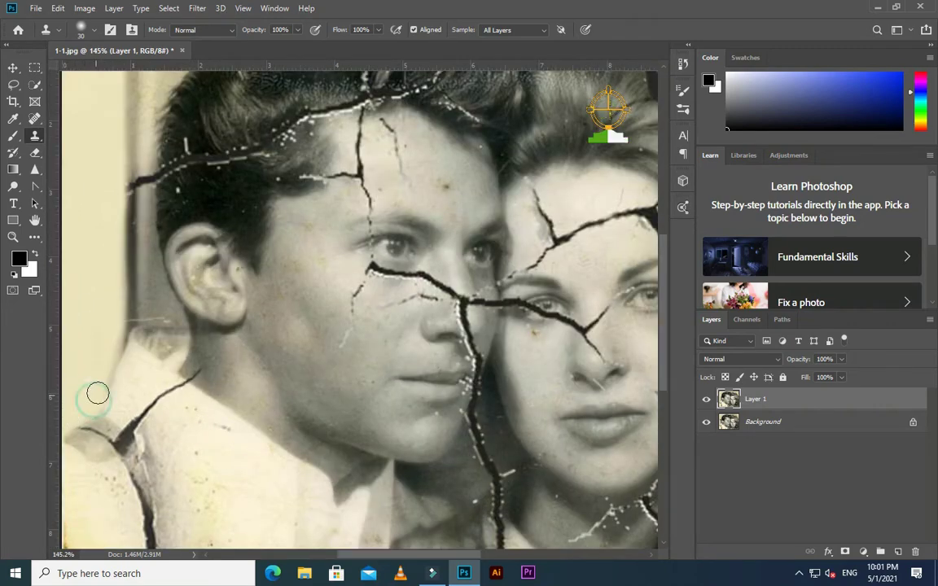
scroll(97, 358, "down", 2)
scroll(111, 381, "up", 1)
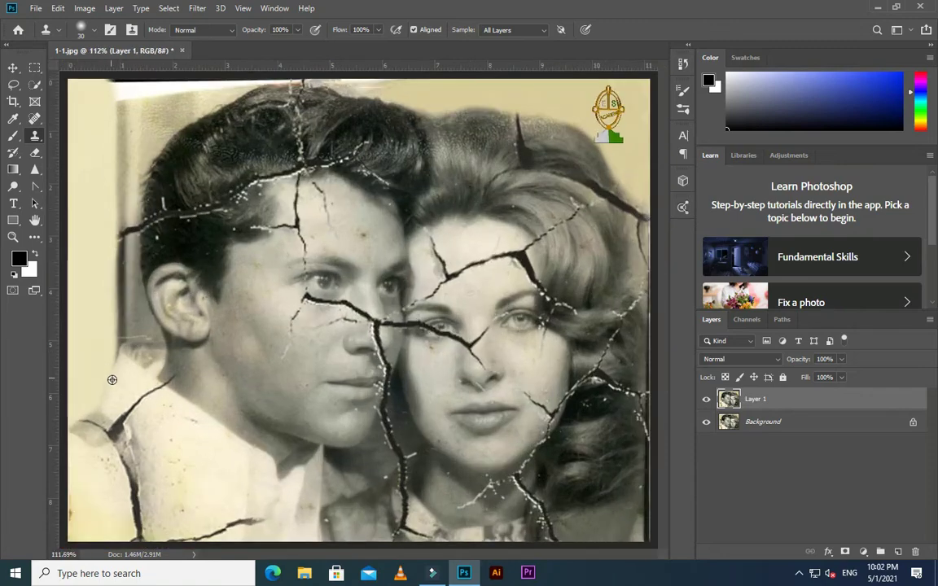
scroll(110, 456, "down", 1)
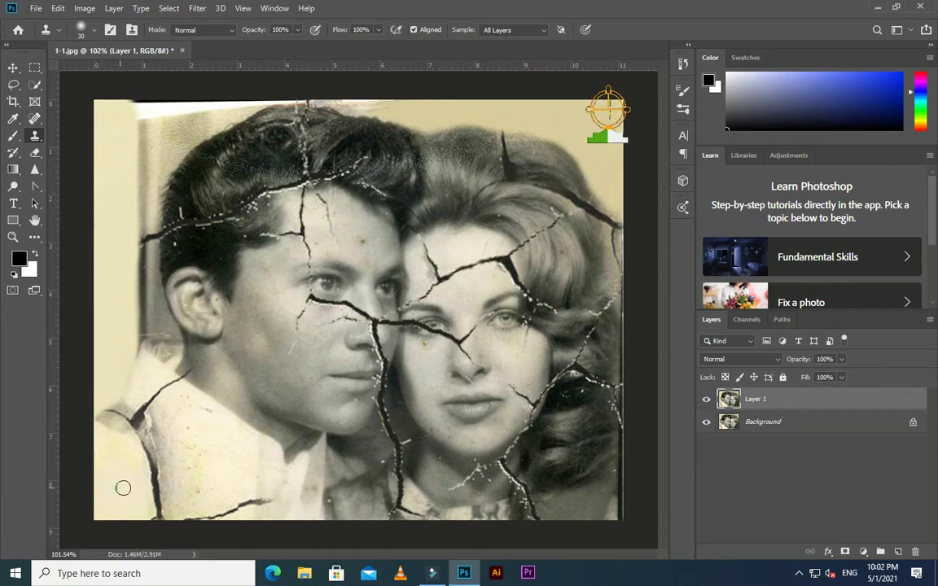
left_click(118, 469)
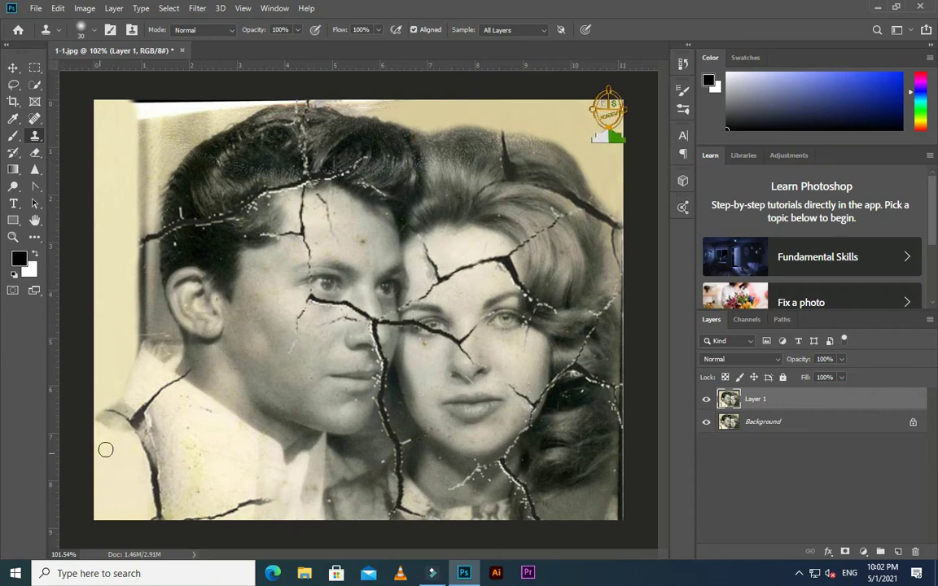
left_click(114, 459, "alt")
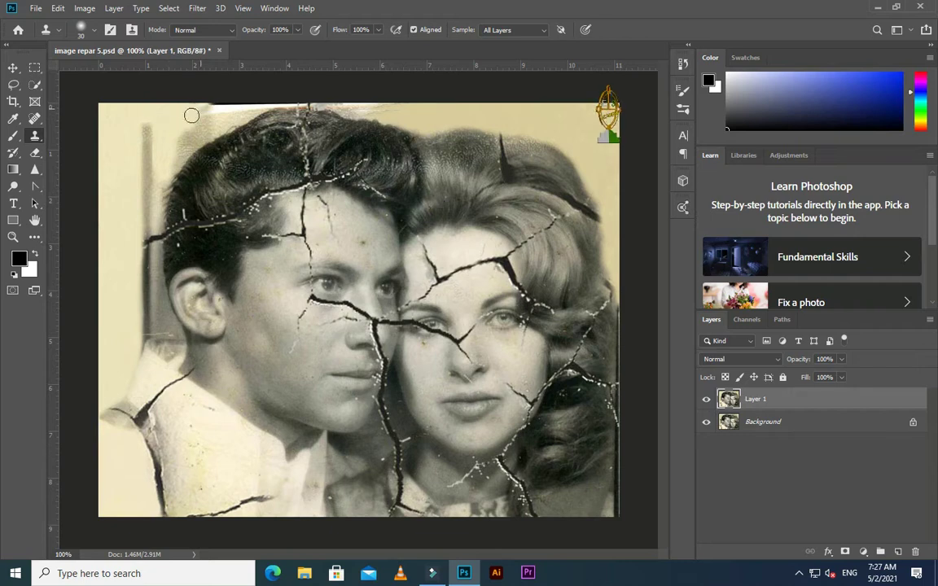
Clone beige background over the white strip on the top edge above the hair.
left_click_drag(184, 100, 213, 104)
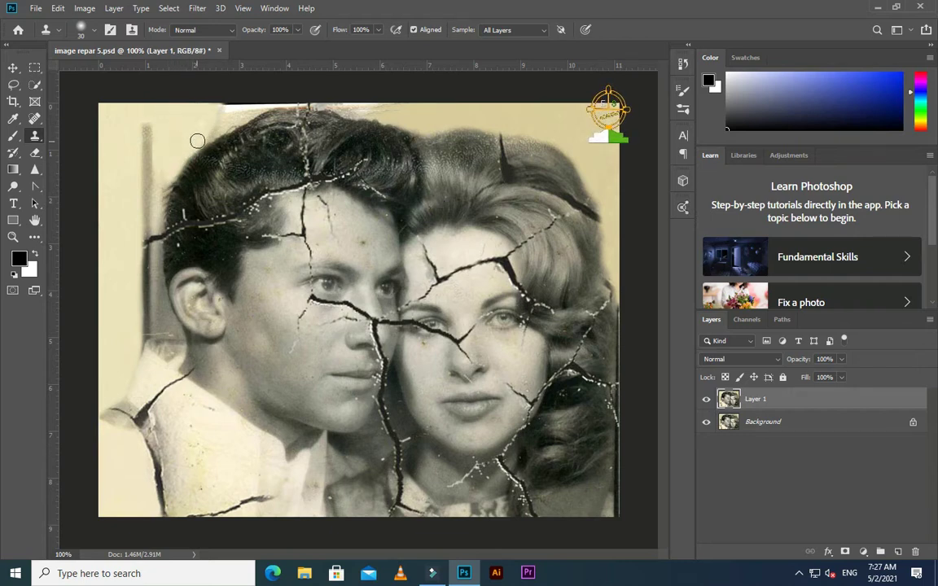
left_click_drag(204, 114, 222, 92)
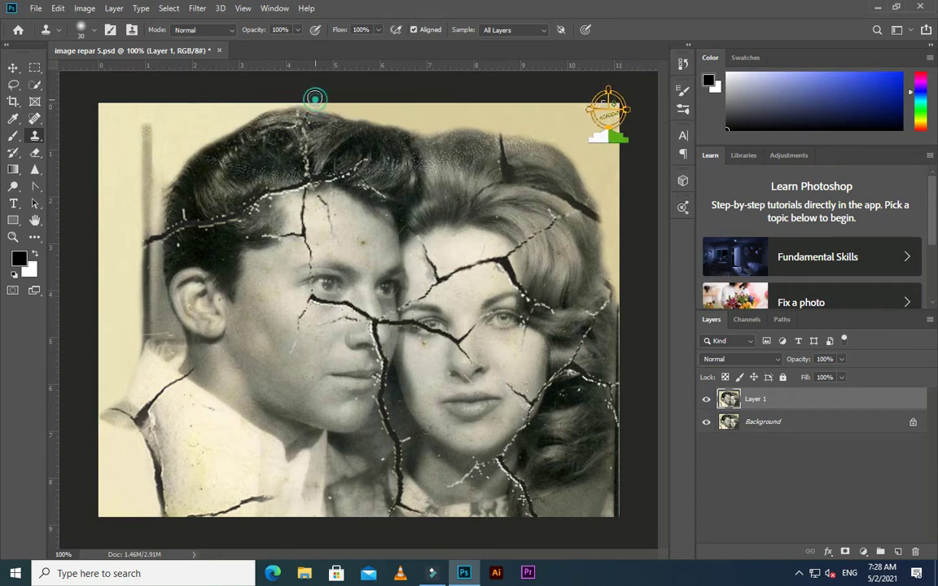
scroll(244, 187, "down", 1)
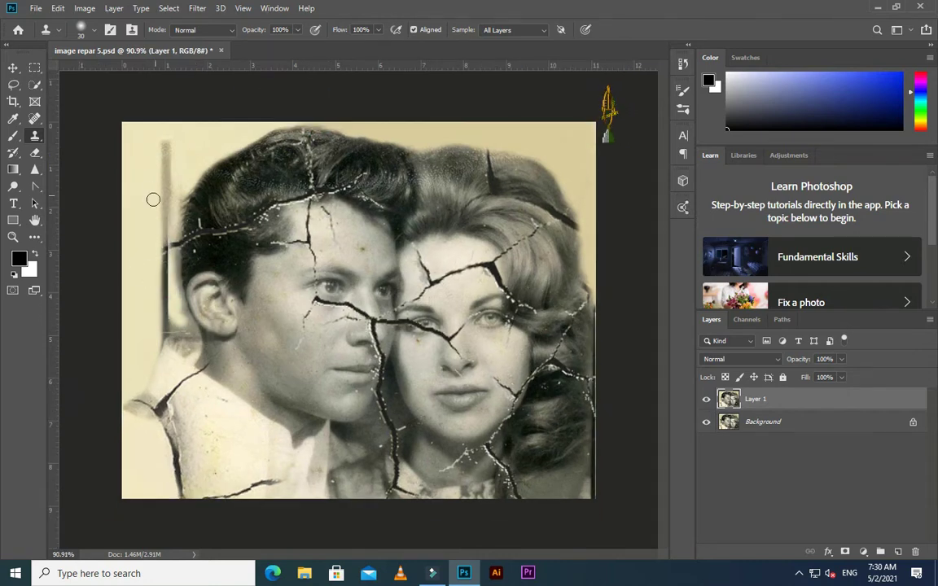
Clone over the vertical streak along the left edge of the background.
left_click_drag(173, 320, 172, 143)
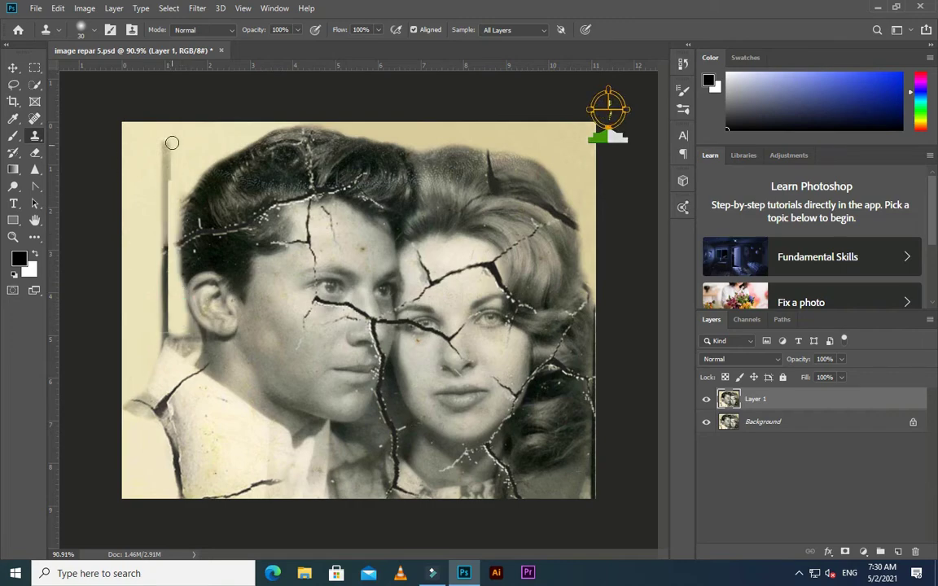
left_click_drag(186, 179, 174, 228)
scroll(175, 327, "up", 3)
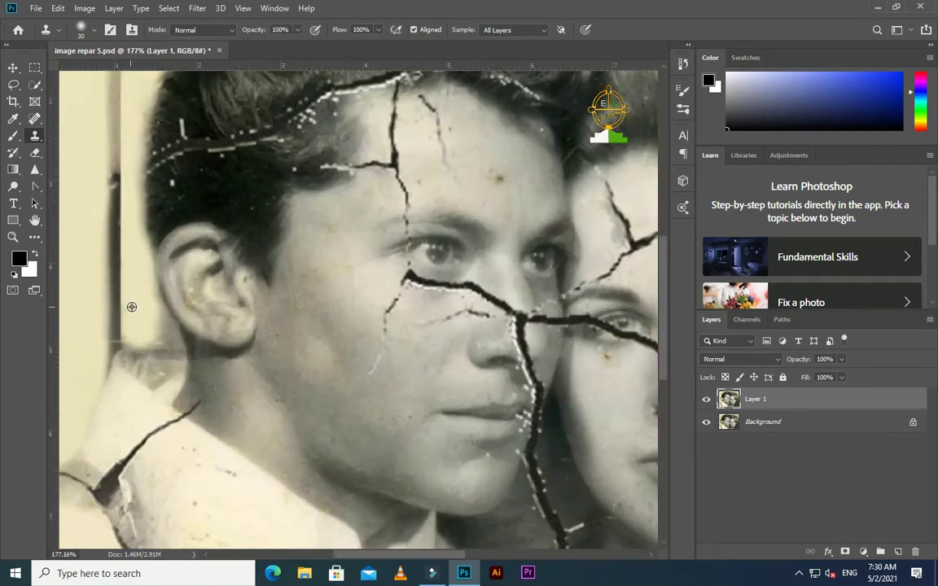
scroll(132, 307, "up", 2)
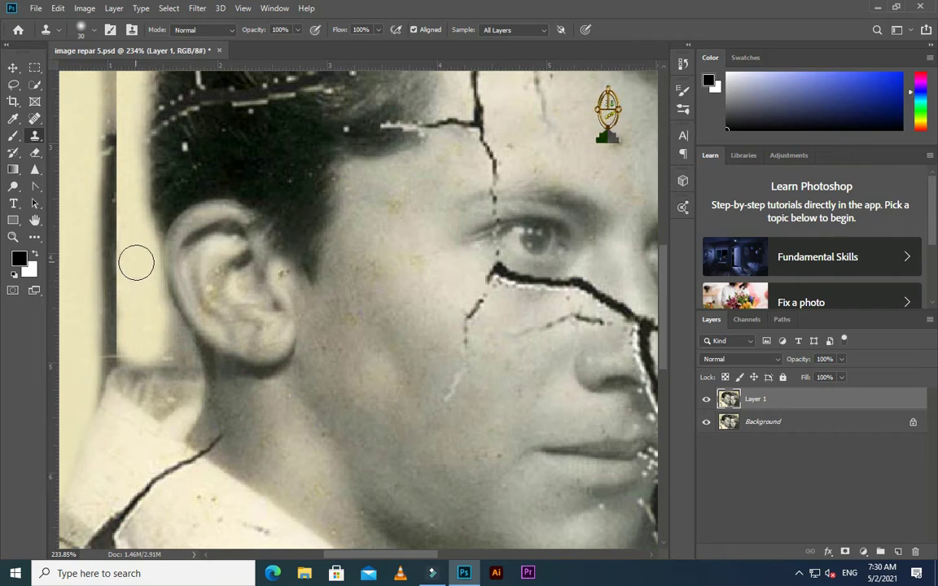
Shrink the clone brush to size 10 and paint out the dark line beside the ear.
left_click(136, 234, "alt")
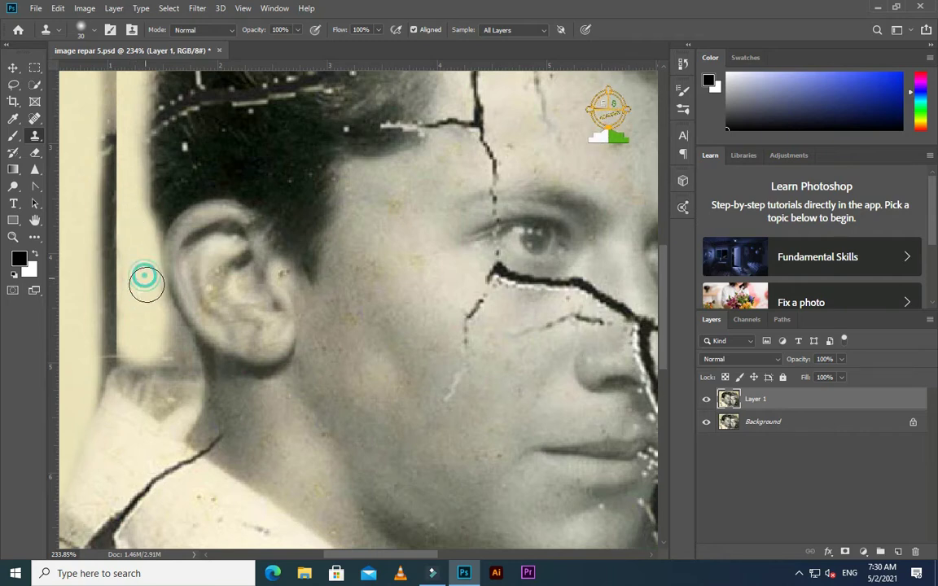
key("bracketleft")
key("bracketleft")
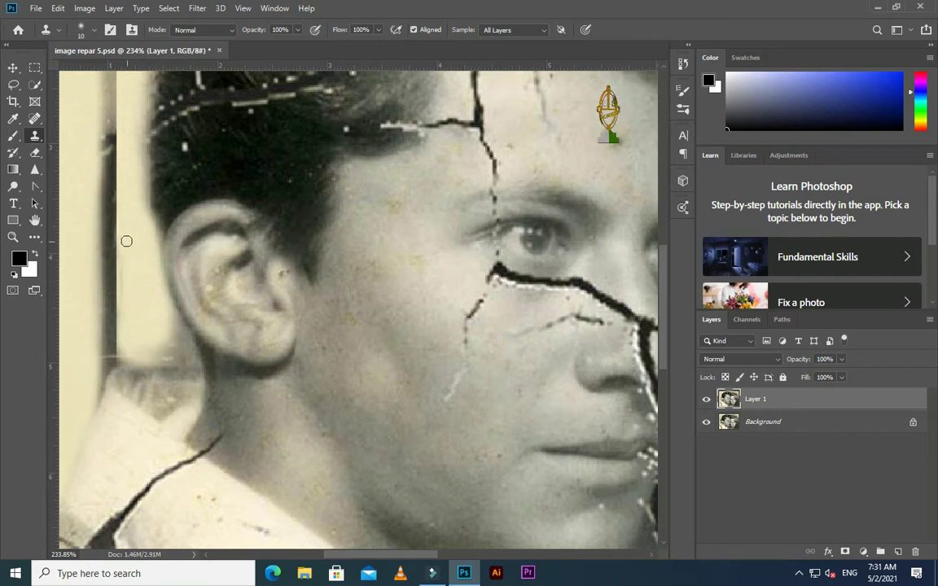
left_click_drag(122, 306, 124, 260)
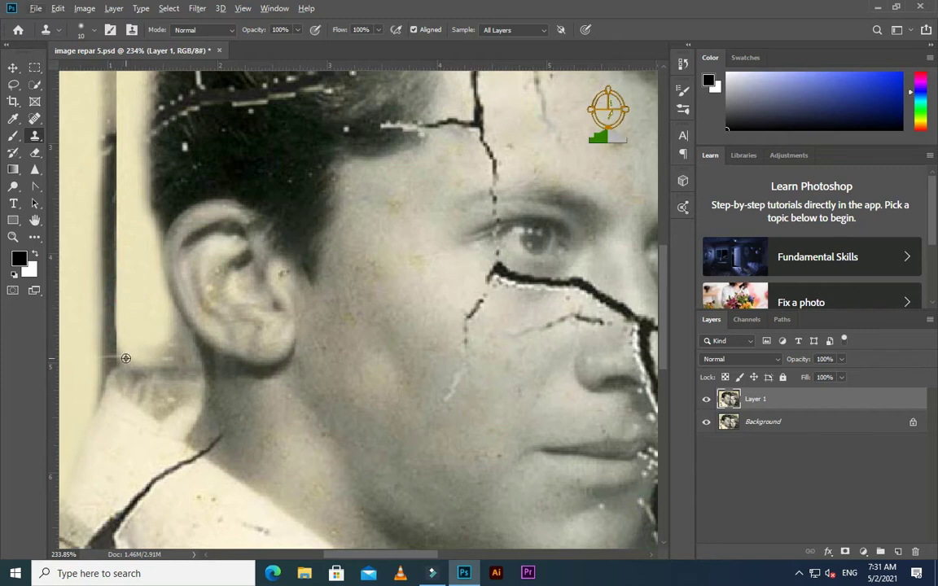
left_click_drag(158, 355, 157, 345)
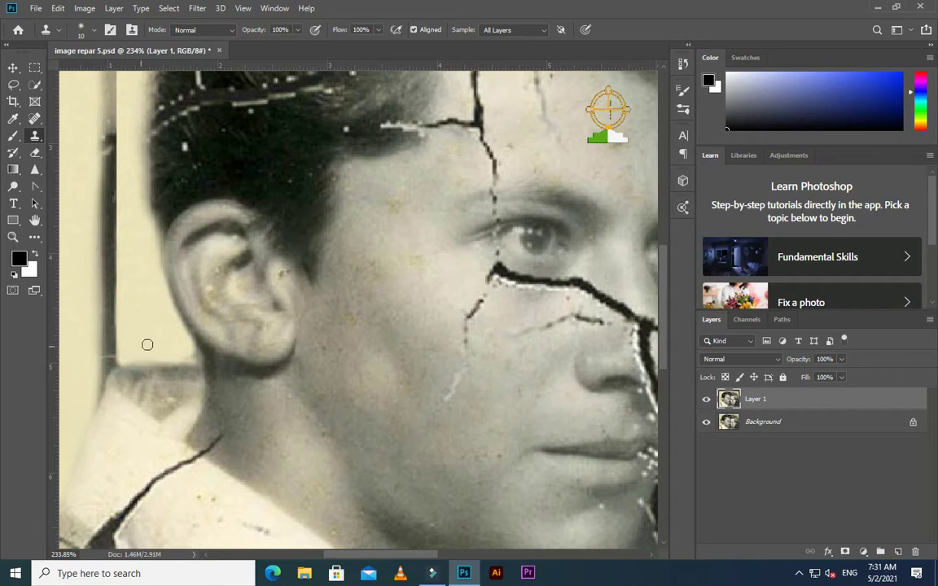
scroll(146, 255, "up", 2)
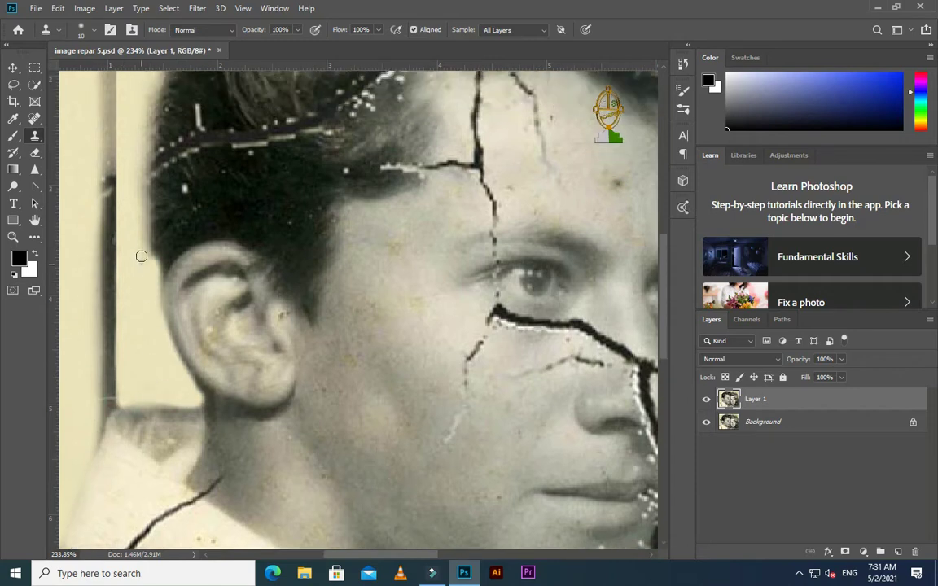
scroll(146, 254, "up", 3)
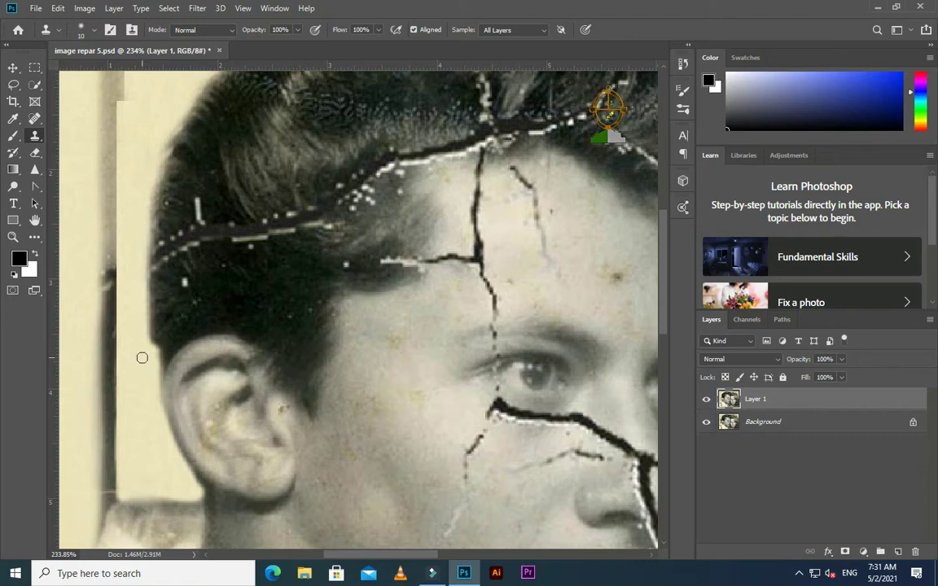
scroll(142, 358, "down", 2)
scroll(140, 301, "down", 2)
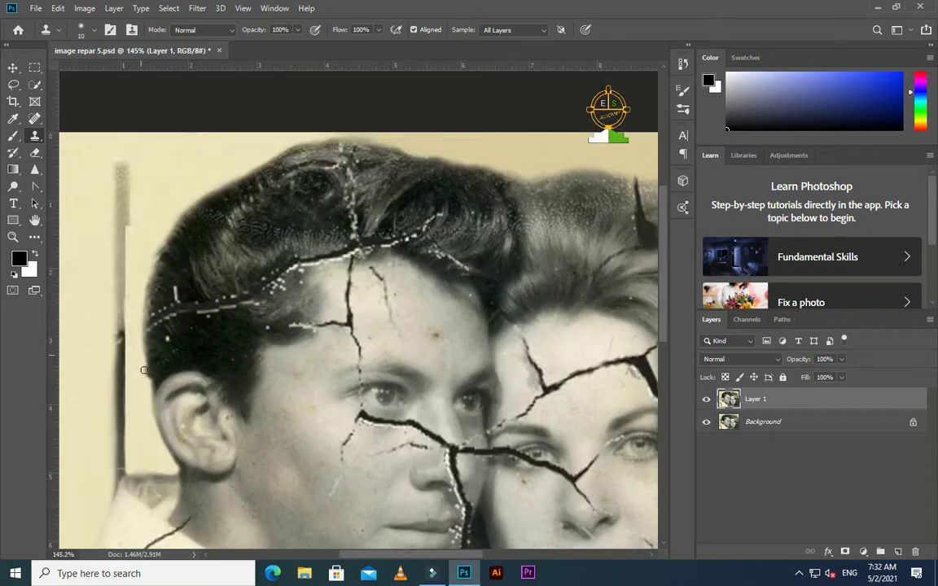
scroll(136, 346, "down", 1)
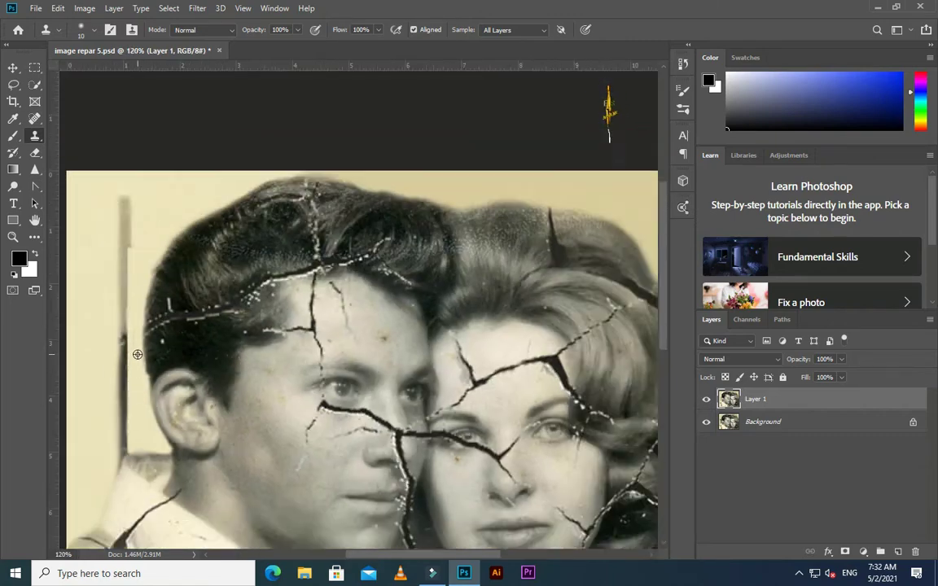
scroll(135, 341, "down", 1)
scroll(114, 297, "up", 3)
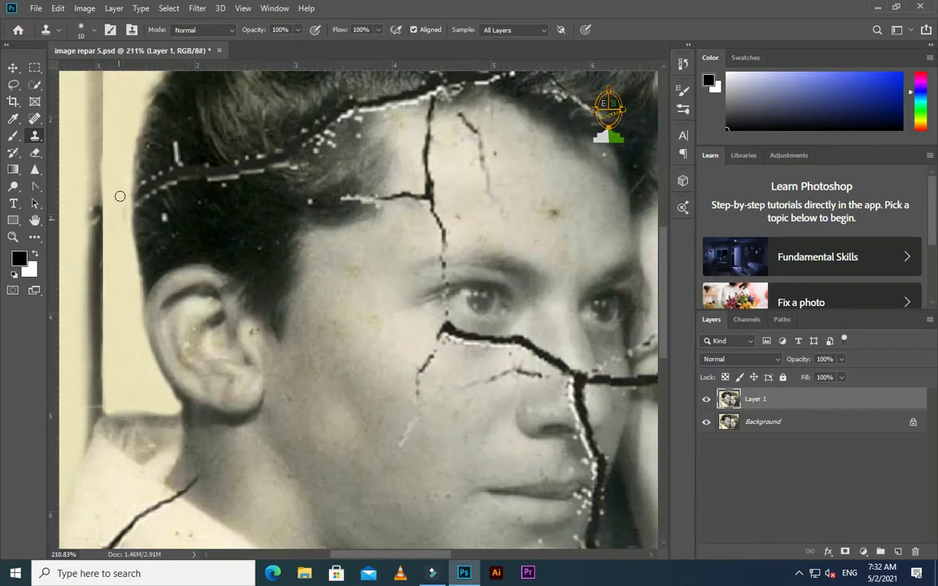
Dab cloned fabric texture over the crack along the man's collar.
scroll(129, 365, "down", 2)
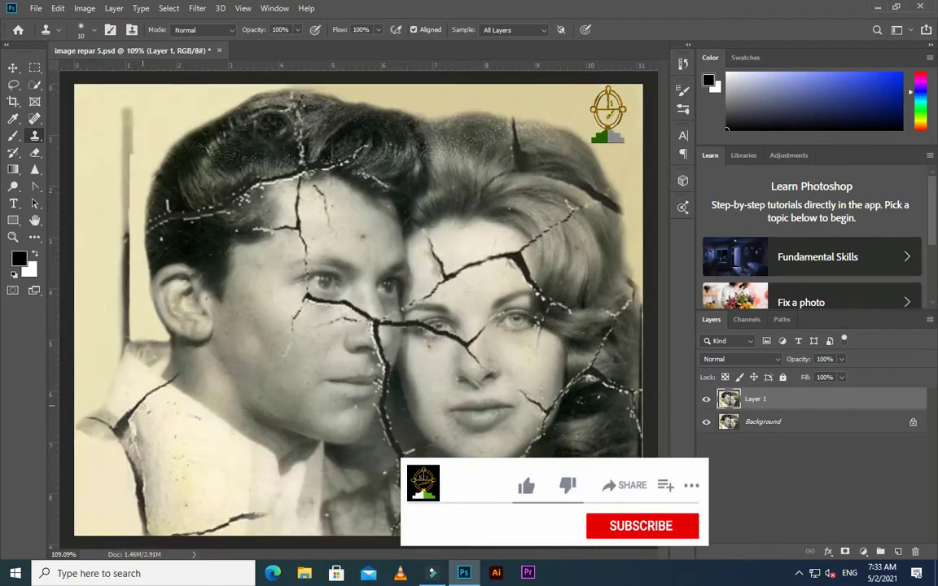
scroll(155, 346, "up", 2)
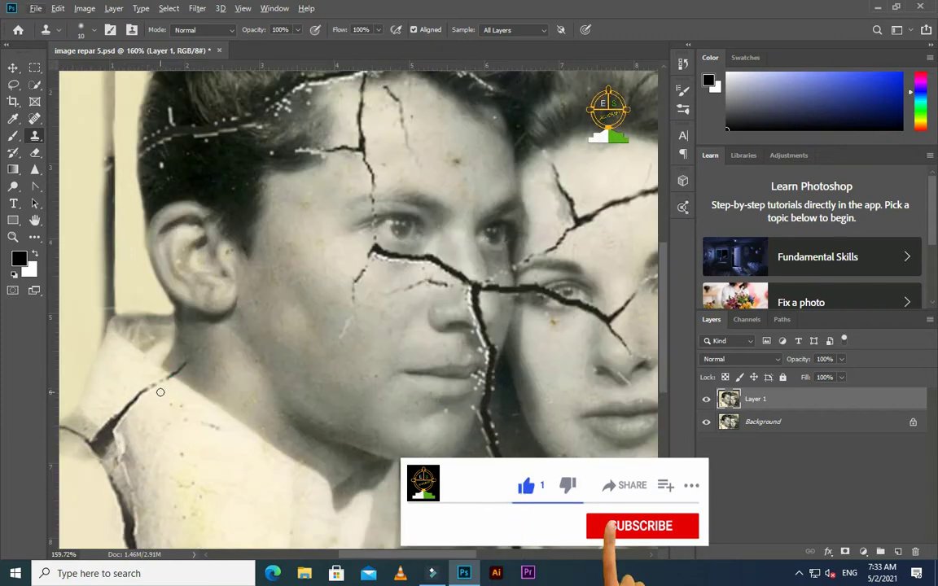
left_click_drag(162, 380, 127, 405)
left_click(136, 392)
left_click(151, 402)
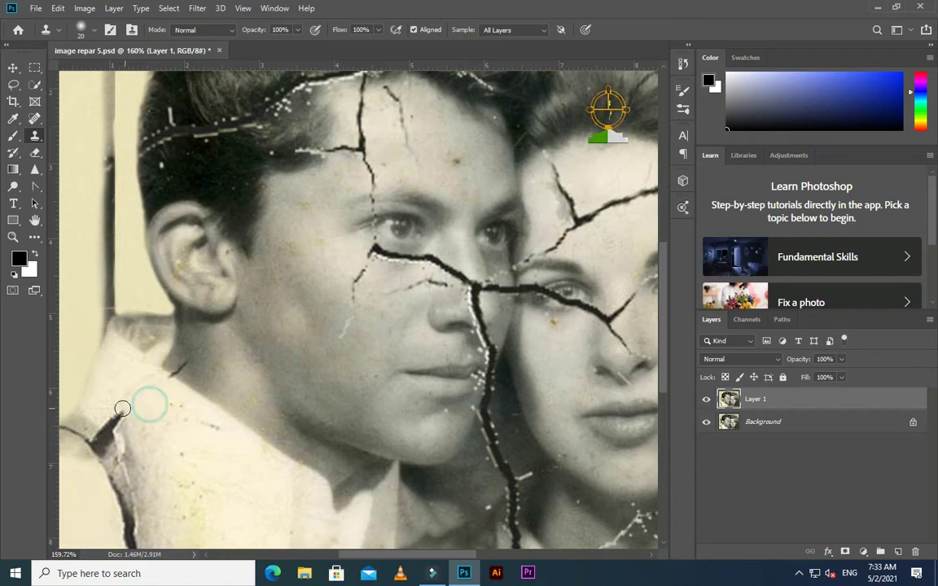
left_click(136, 413)
left_click(135, 419)
left_click(132, 418)
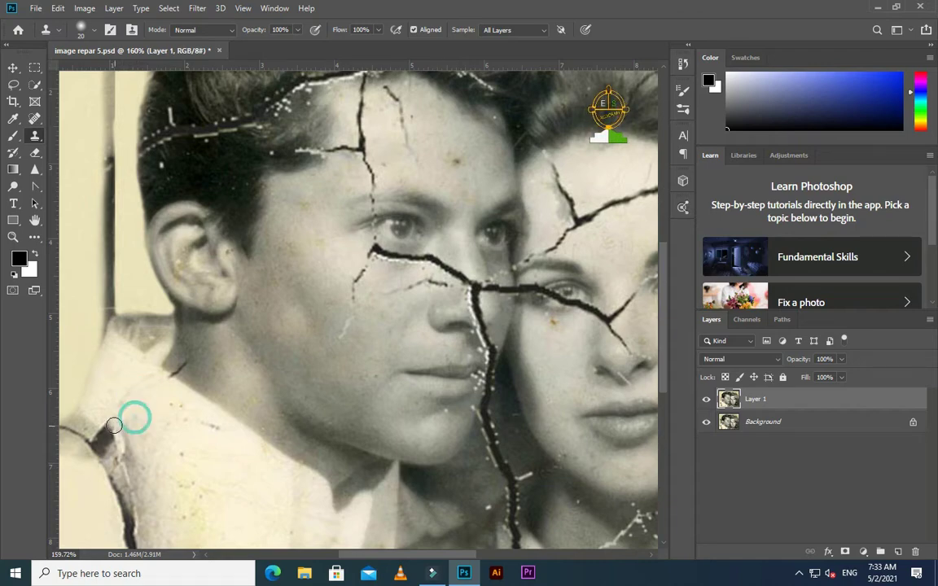
Clone matching tone over the crack where the man's neck meets his collar.
scroll(128, 412, "down", 2)
scroll(163, 383, "up", 2)
scroll(169, 382, "up", 2)
left_click(187, 351)
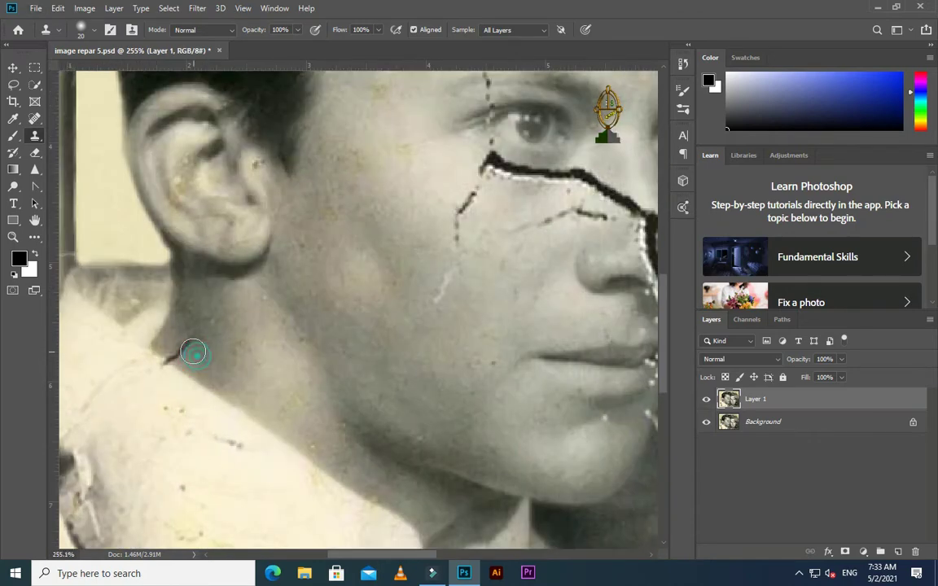
left_click(174, 350)
left_click(150, 379)
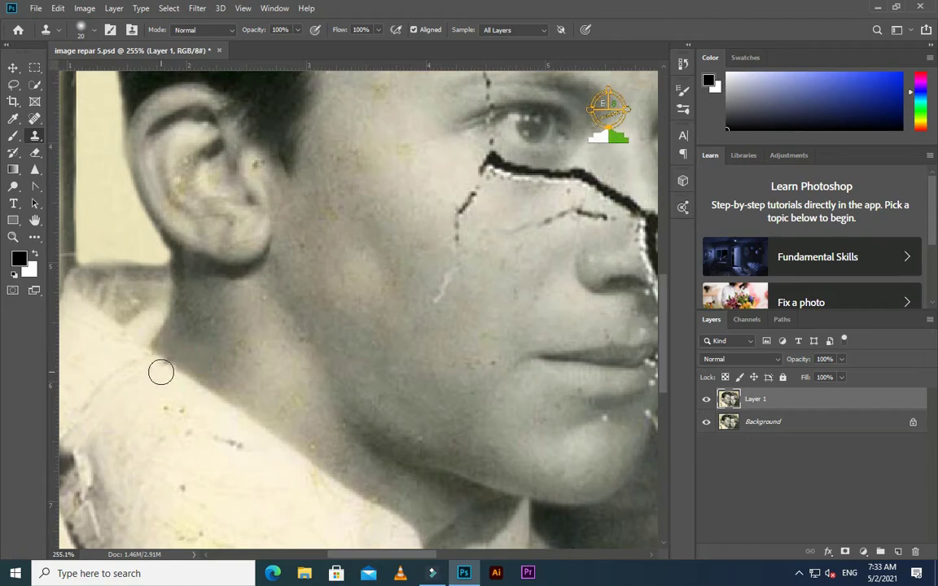
scroll(160, 372, "down", 4)
scroll(154, 389, "down", 3)
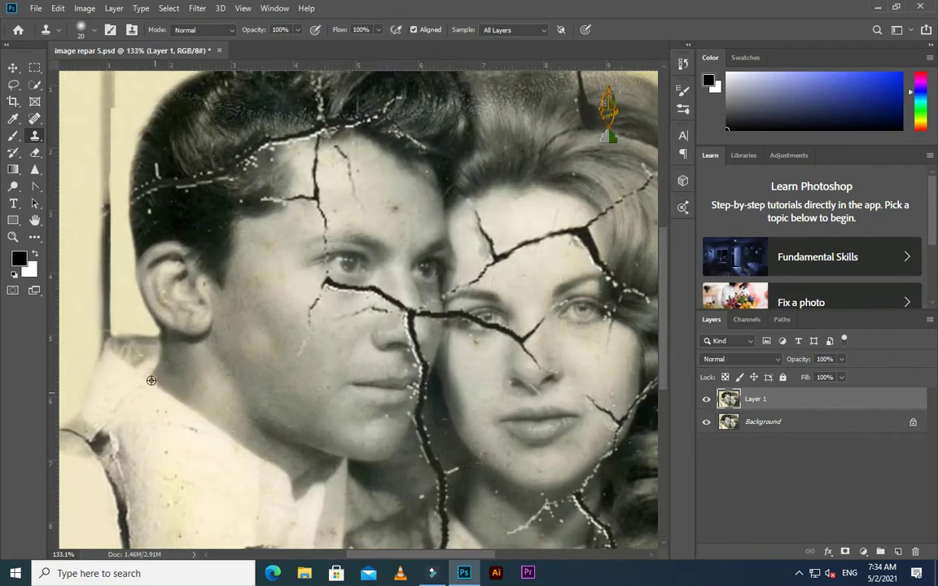
scroll(151, 393, "up", 4)
scroll(150, 393, "down", 3)
scroll(146, 429, "up", 3)
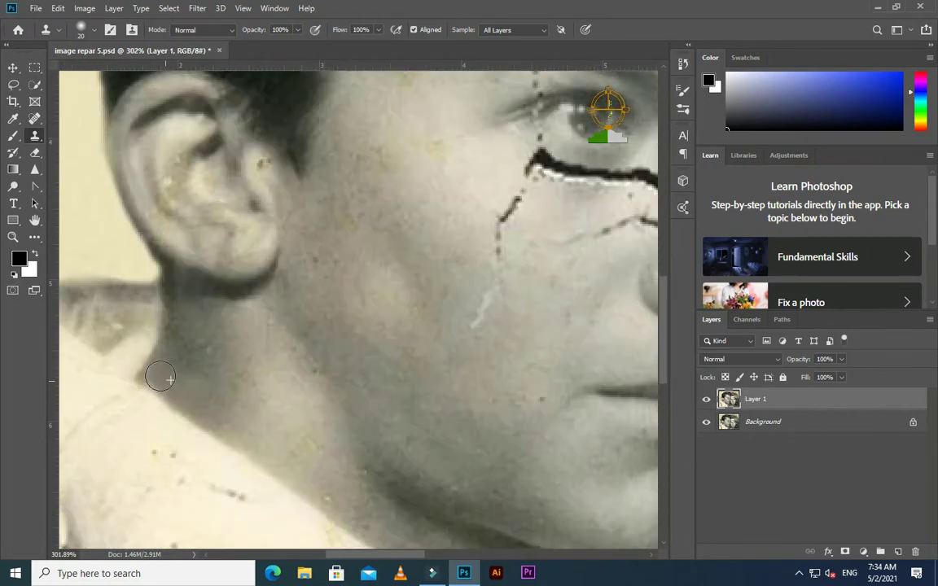
scroll(171, 383, "down", 5)
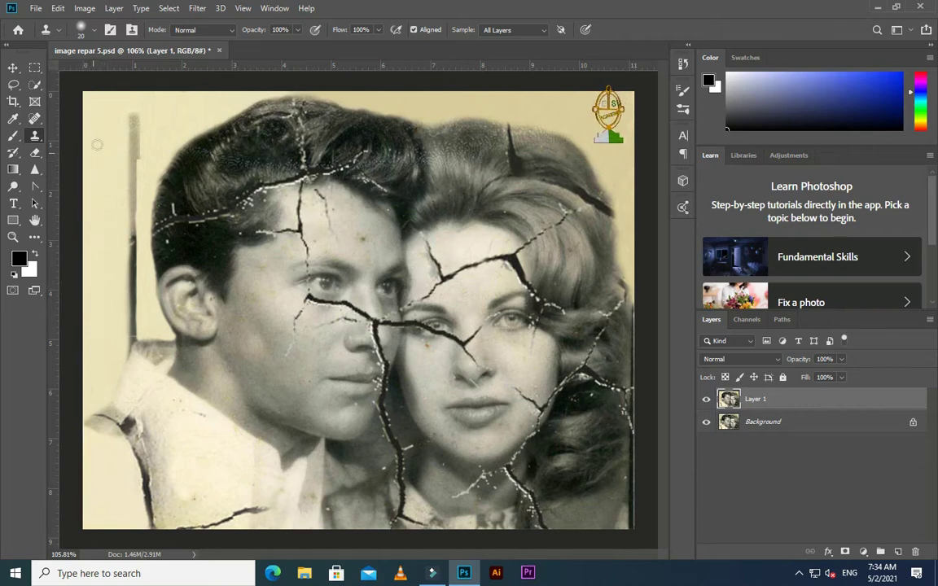
Clone over the dark vertical stripe and faint streak on the left background.
mouse_move(100, 289)
left_mouse_down()
mouse_move(140, 122)
mouse_move(130, 221)
left_mouse_up()
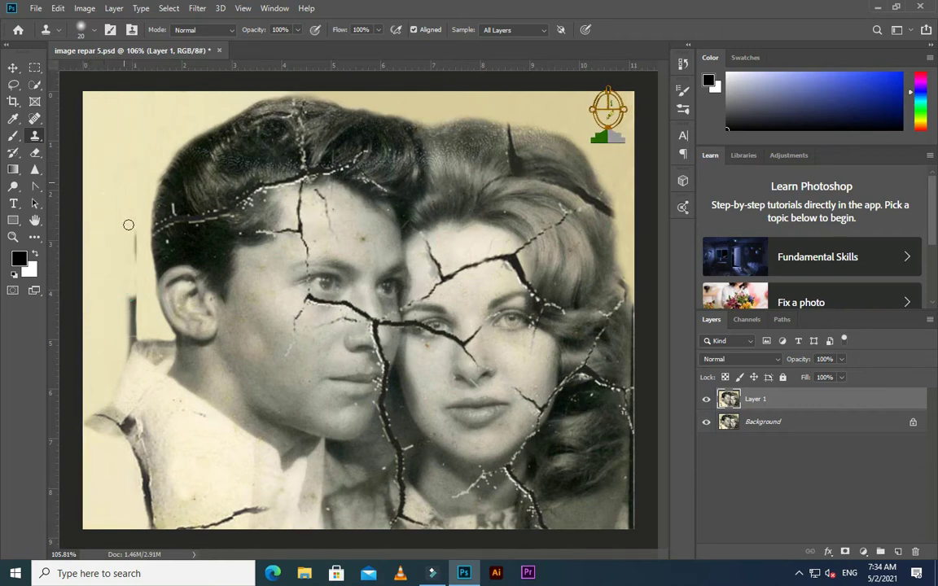
scroll(114, 317, "up", 2)
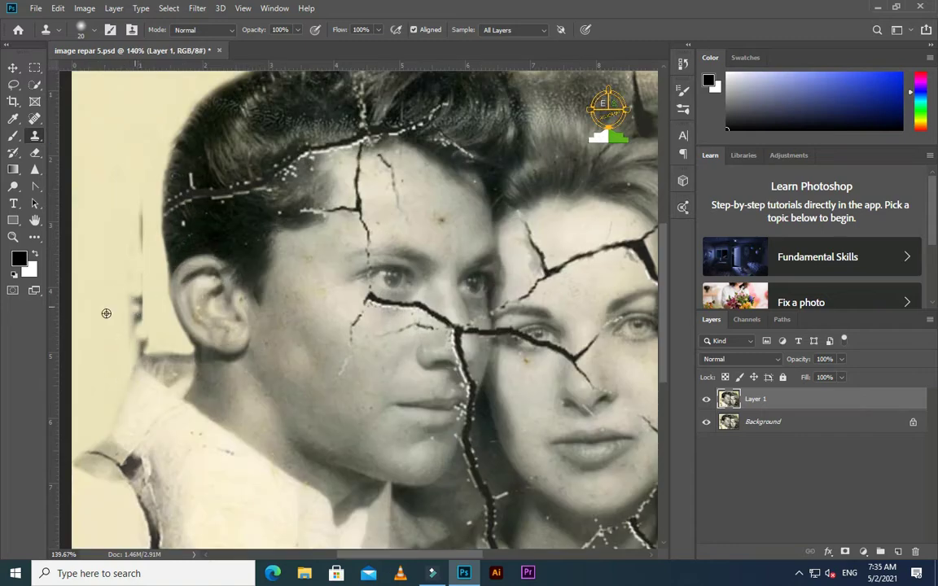
left_click_drag(147, 266, 131, 344)
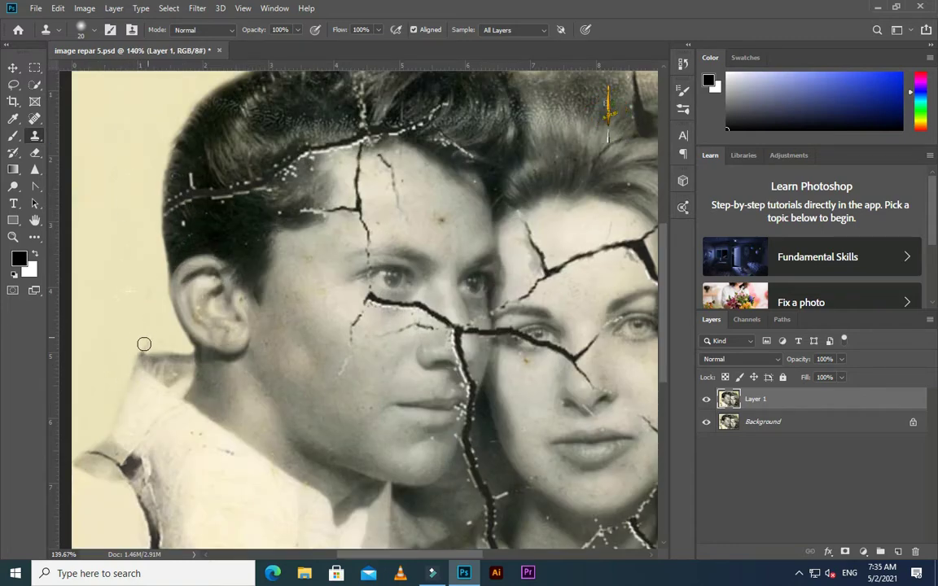
scroll(146, 342, "down", 2)
scroll(138, 311, "up", 2)
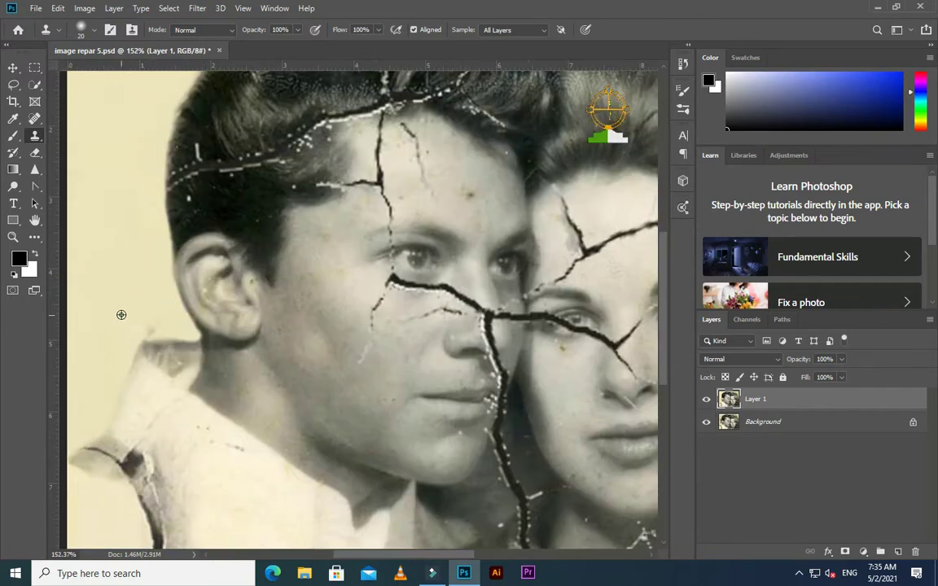
scroll(122, 321, "up", 2)
scroll(148, 315, "down", 3)
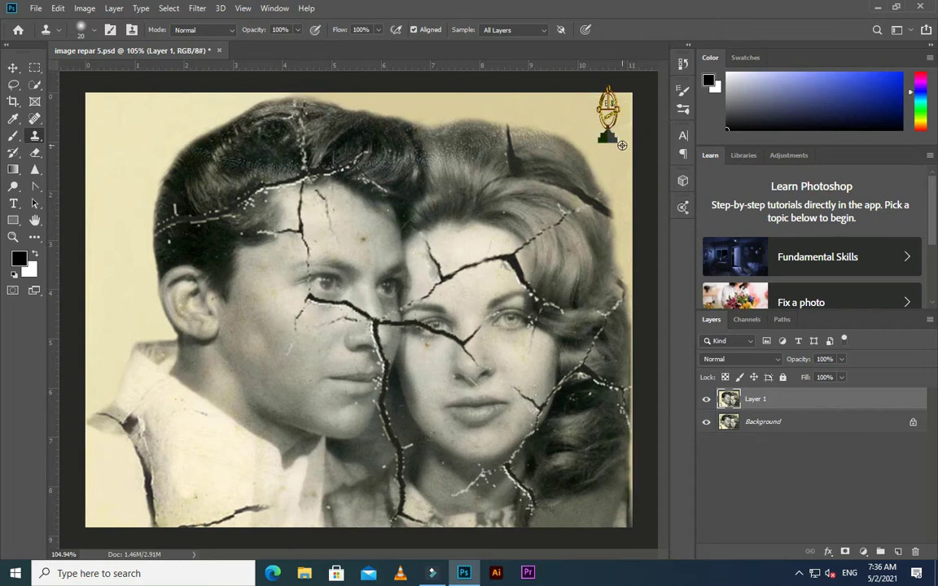
Sample a new clean clone source and zoom to inspect the shirt front.
left_click(611, 505, "alt")
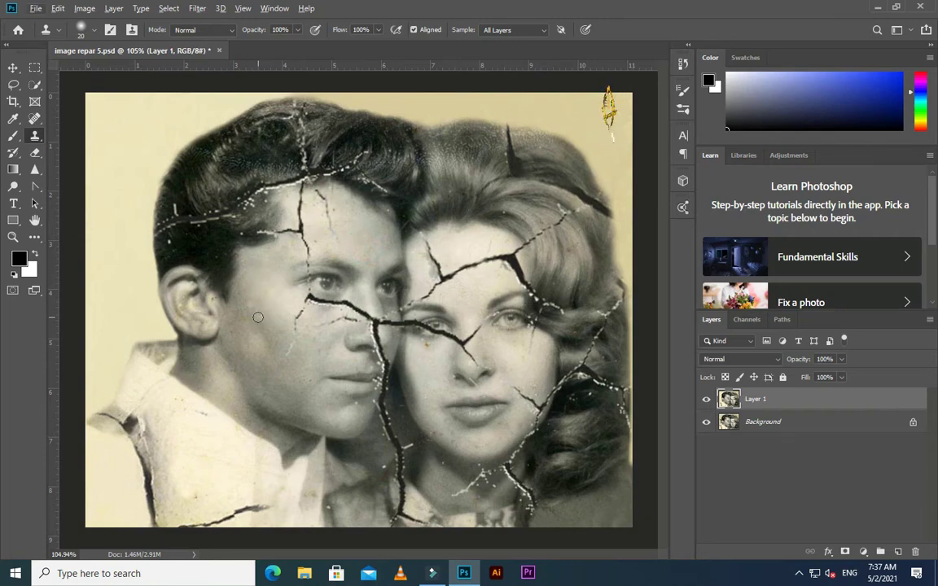
scroll(258, 316, "up", 2)
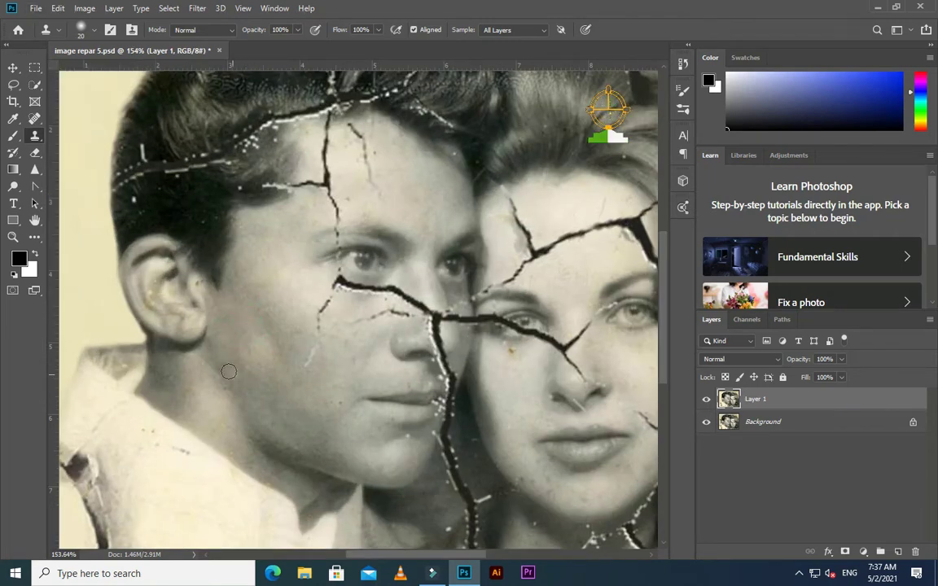
scroll(229, 371, "up", 3)
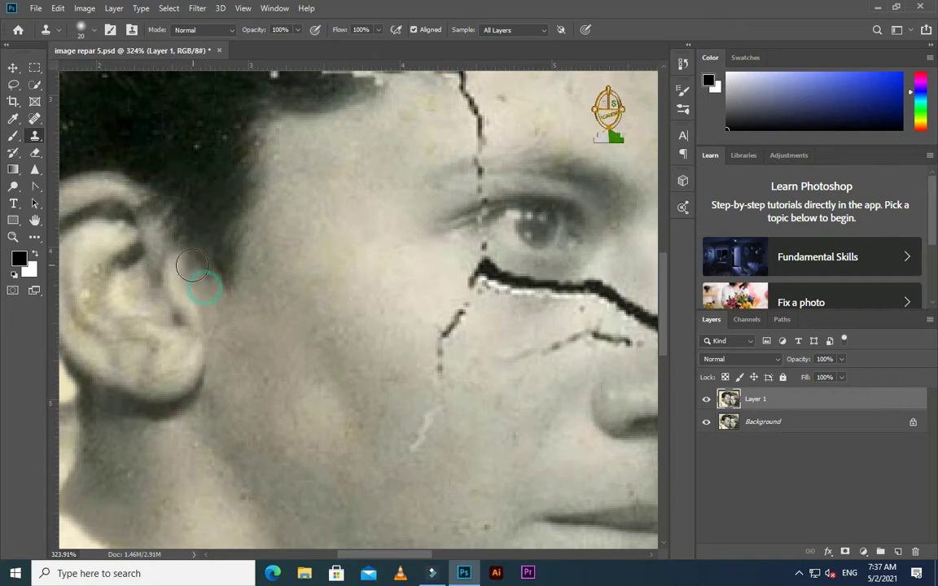
scroll(310, 403, "down", 3)
scroll(337, 405, "up", 1)
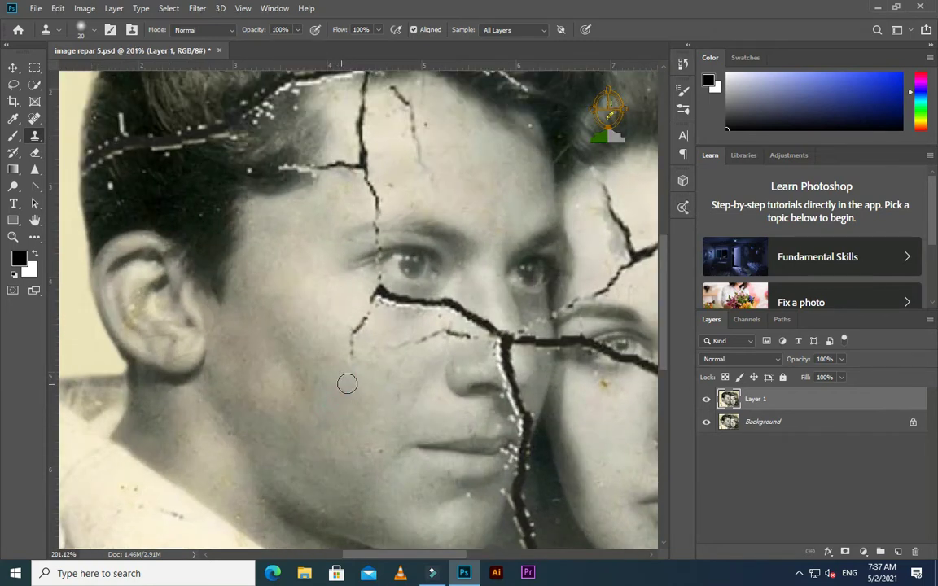
scroll(327, 419, "down", 2)
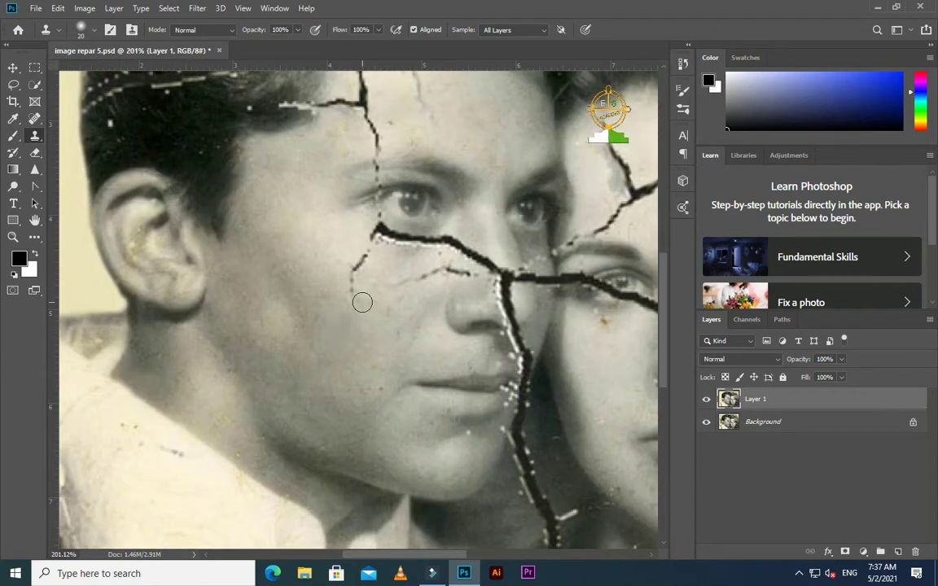
scroll(362, 302, "down", 2)
scroll(339, 360, "down", 1)
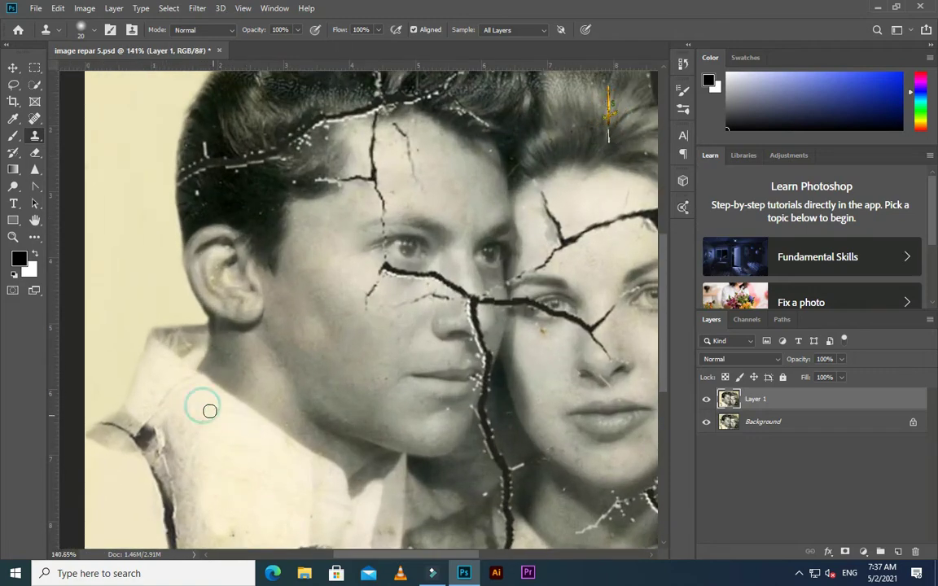
scroll(232, 464, "down", 2)
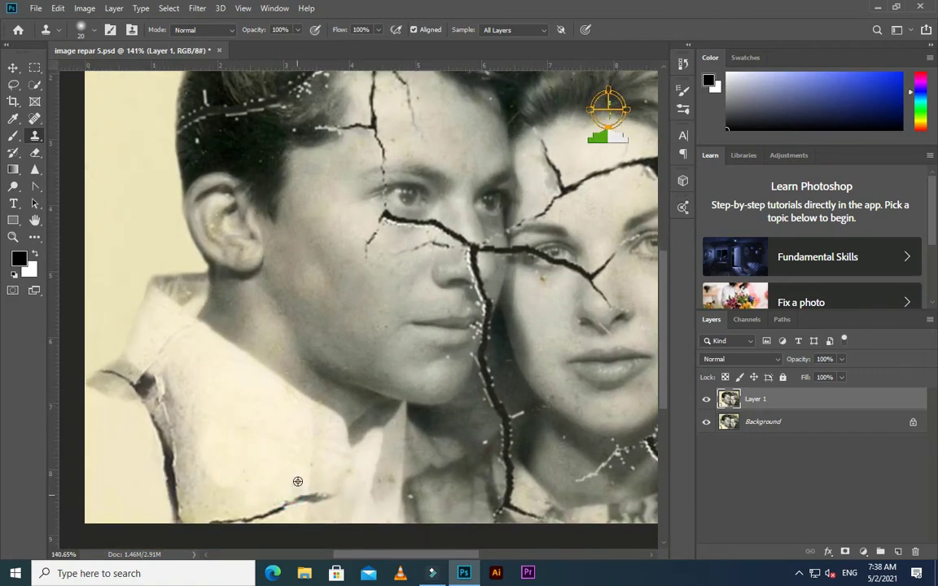
scroll(297, 480, "down", 2)
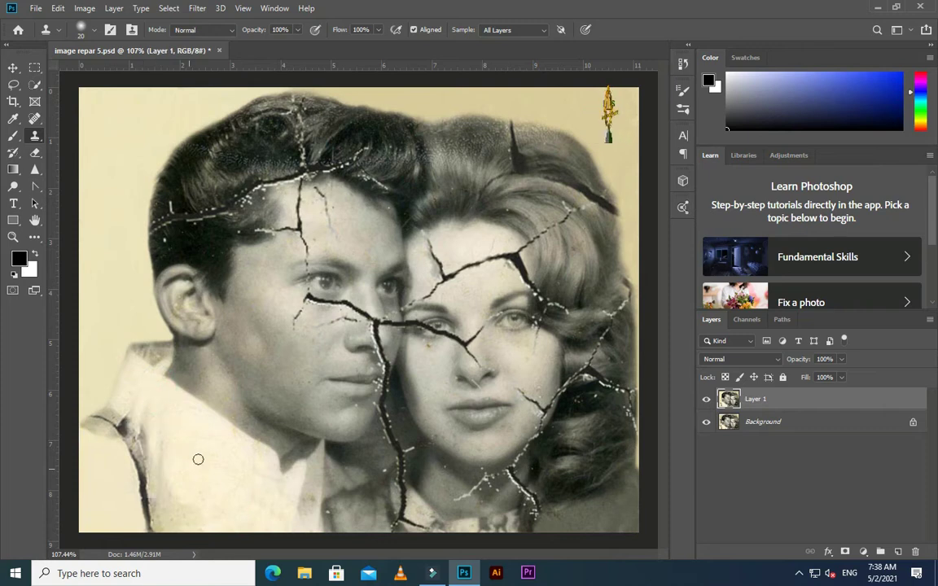
Clone light fabric over the dark cracks and scratch on the lower-left collar and shoulder.
mouse_move(145, 496)
left_mouse_down()
mouse_move(136, 424)
mouse_move(159, 506)
mouse_move(202, 469)
left_mouse_up()
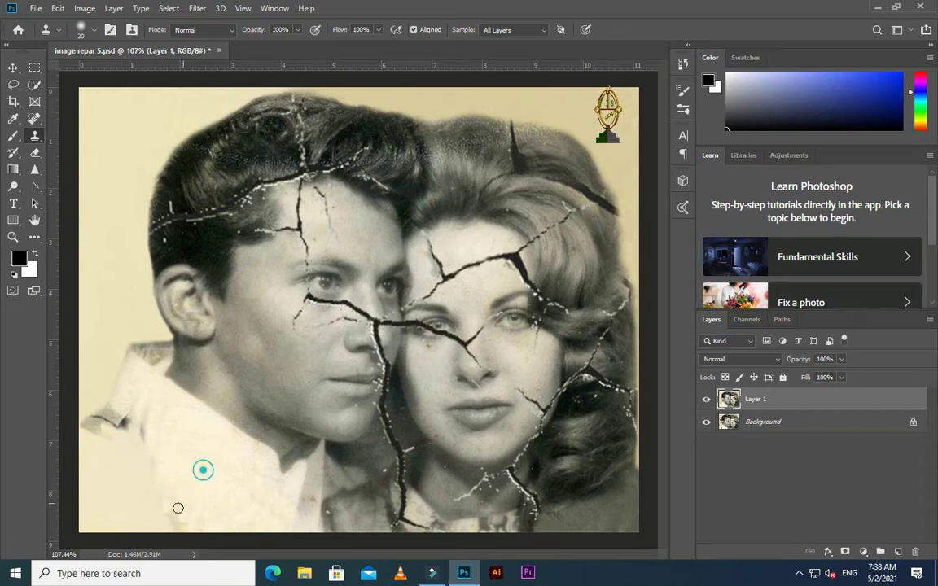
mouse_move(204, 419)
left_mouse_down()
mouse_move(188, 412)
mouse_move(197, 427)
left_mouse_up()
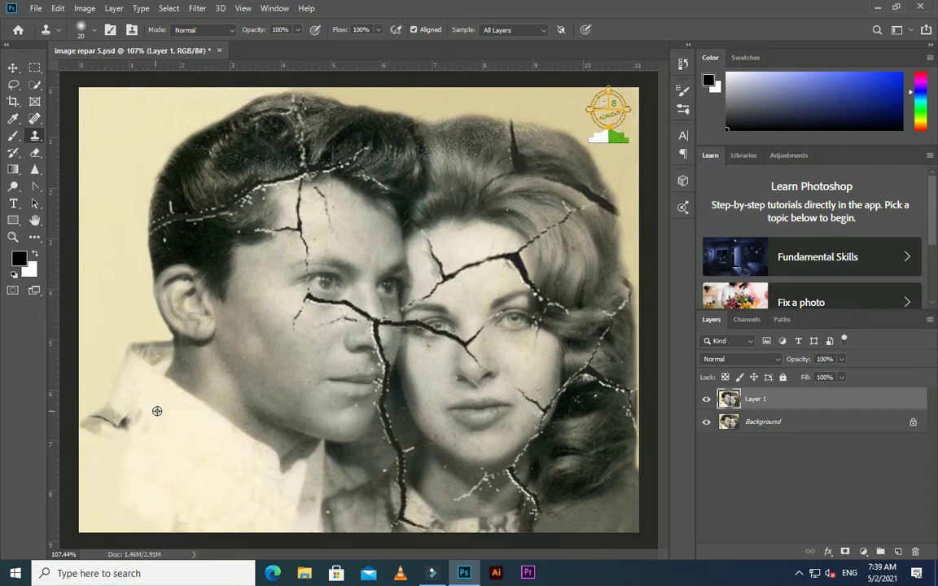
mouse_move(107, 427)
left_mouse_down()
mouse_move(217, 428)
mouse_move(88, 510)
left_mouse_up()
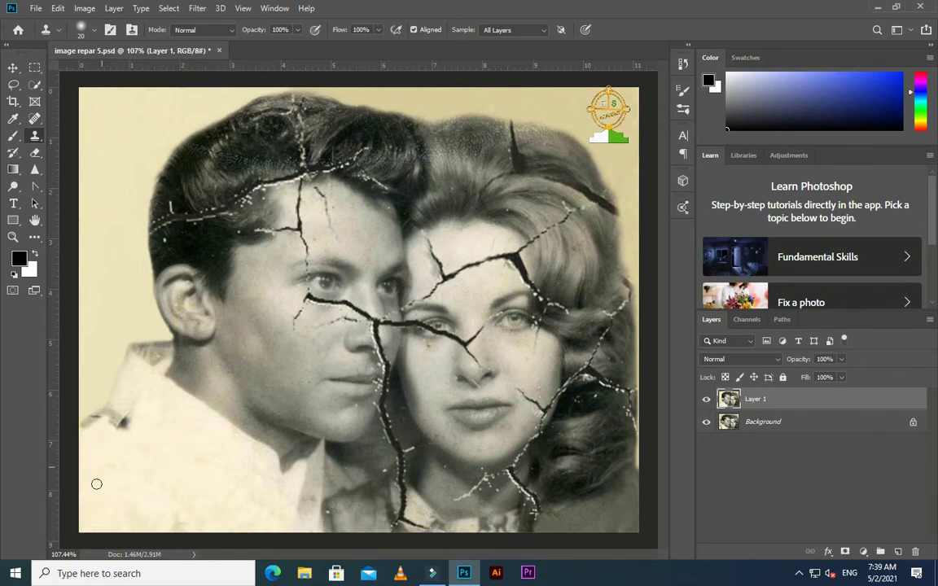
mouse_move(138, 443)
left_mouse_down()
mouse_move(106, 441)
mouse_move(98, 493)
left_mouse_up()
left_click(134, 395, "alt")
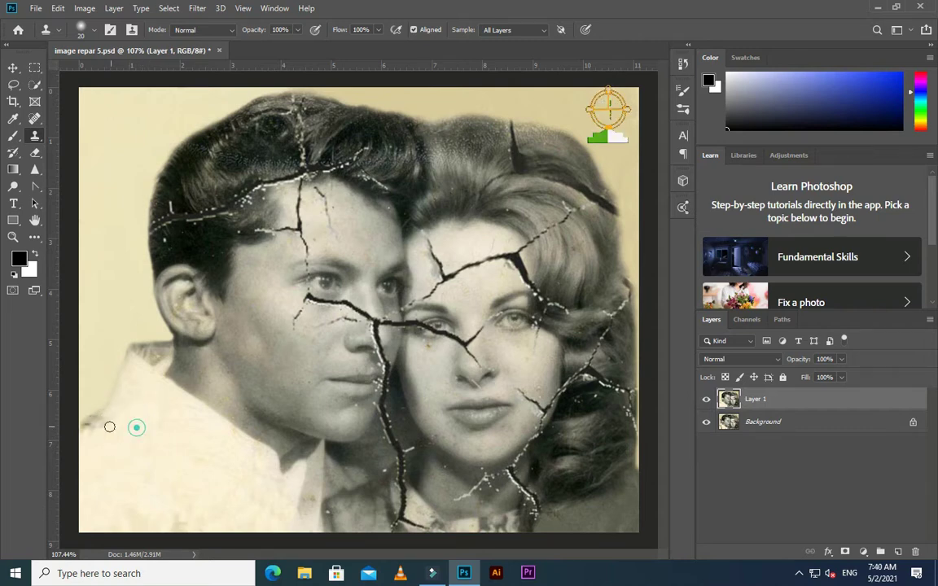
scroll(98, 493, "up", 2)
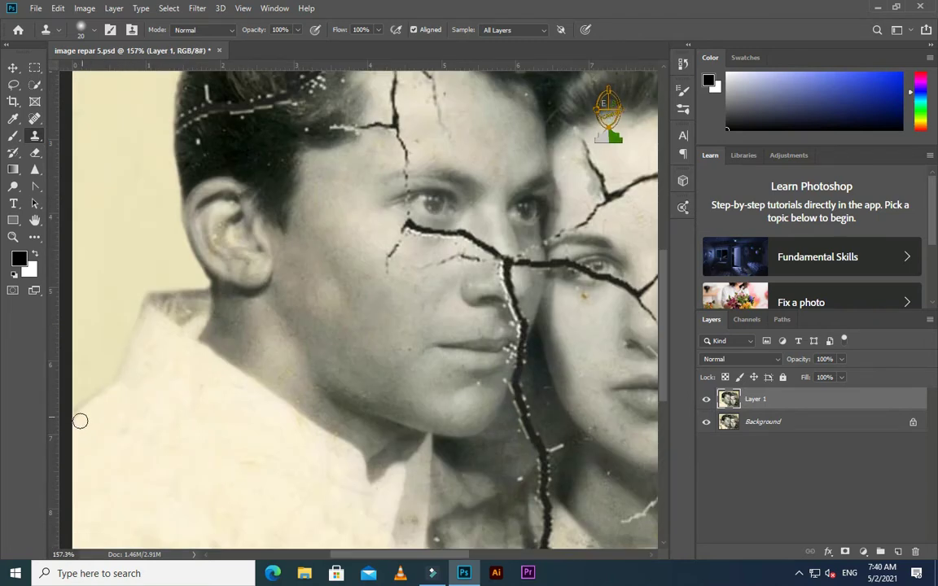
scroll(129, 414, "down", 1)
left_click(195, 412, "alt")
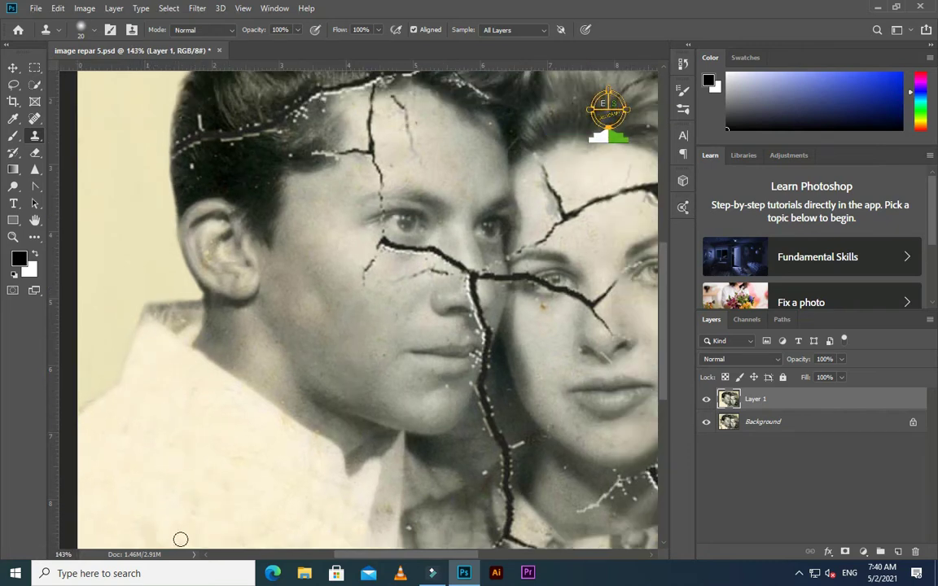
scroll(204, 508, "down", 5)
scroll(298, 452, "up", 2)
scroll(375, 485, "up", 3)
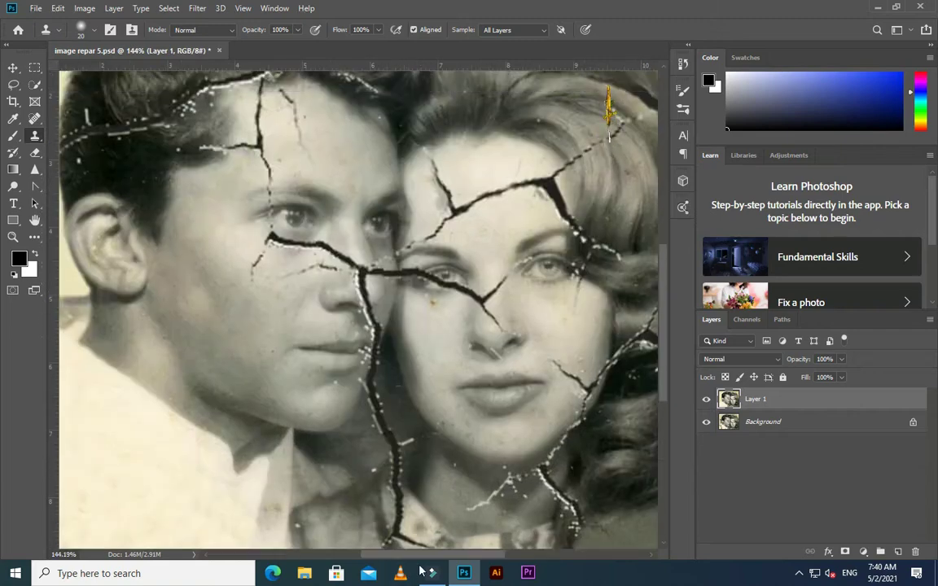
scroll(382, 456, "up", 4)
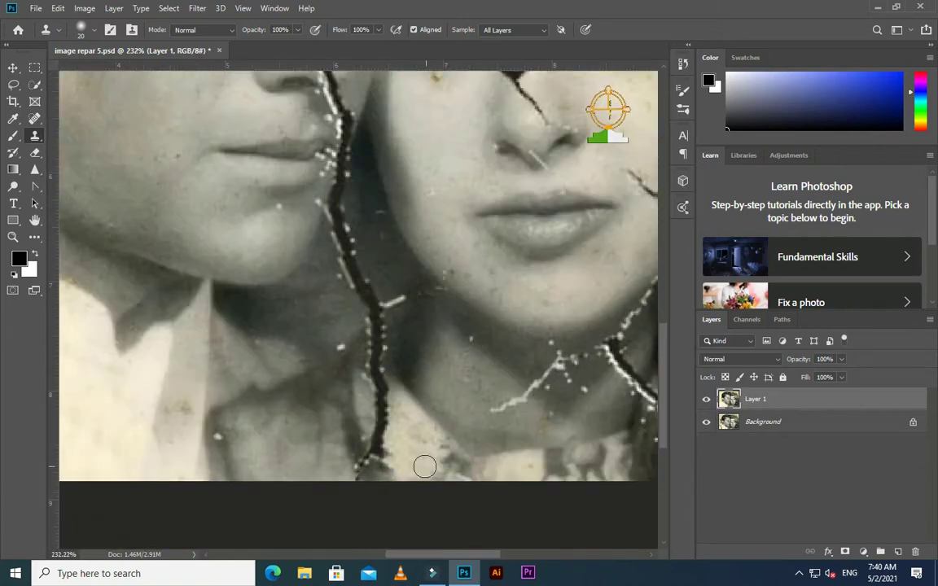
left_click_drag(415, 471, 403, 461)
scroll(477, 439, "up", 1)
mouse_move(477, 439)
left_mouse_down()
mouse_move(607, 373)
mouse_move(554, 397)
mouse_move(580, 402)
left_mouse_up()
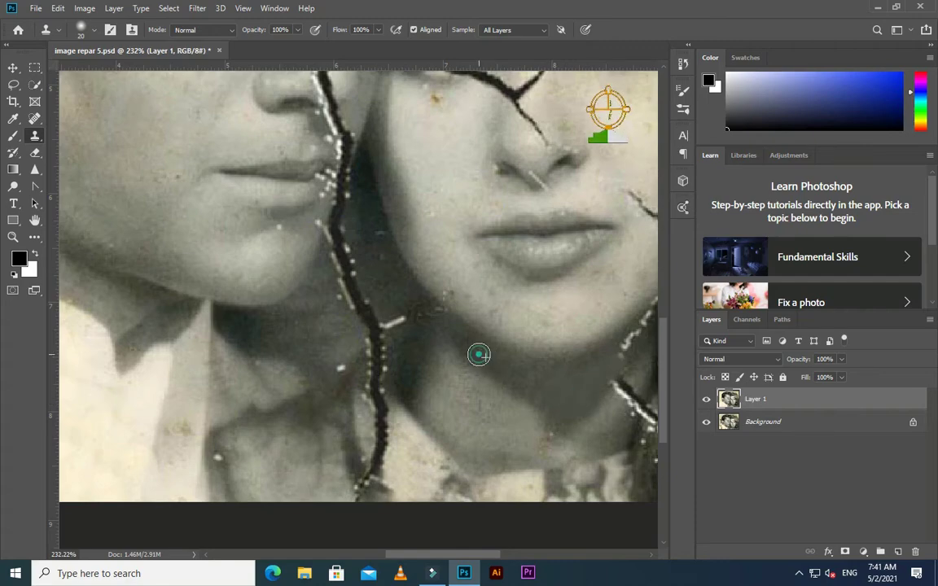
scroll(479, 354, "down", 3)
scroll(488, 366, "up", 4)
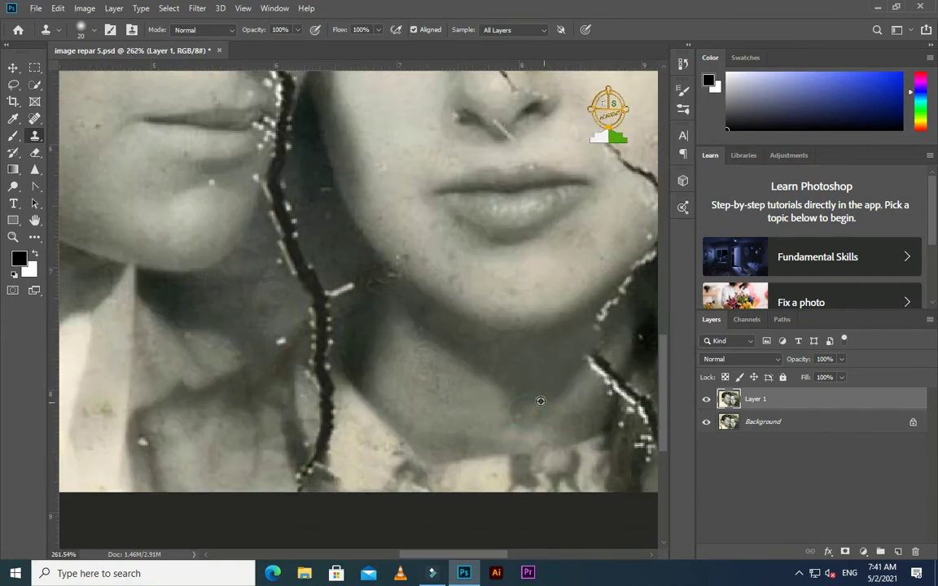
scroll(393, 328, "down", 2)
scroll(360, 299, "up", 2)
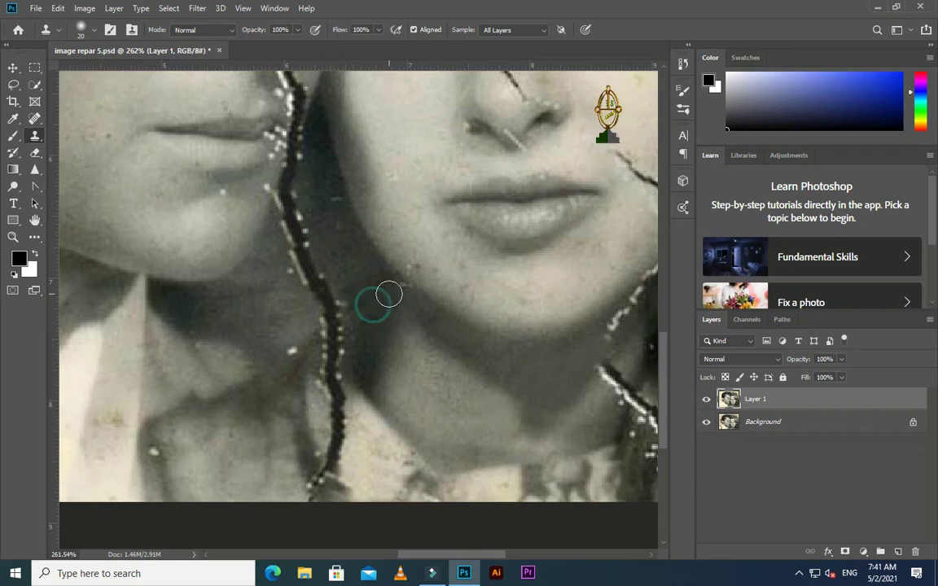
scroll(379, 290, "up", 2)
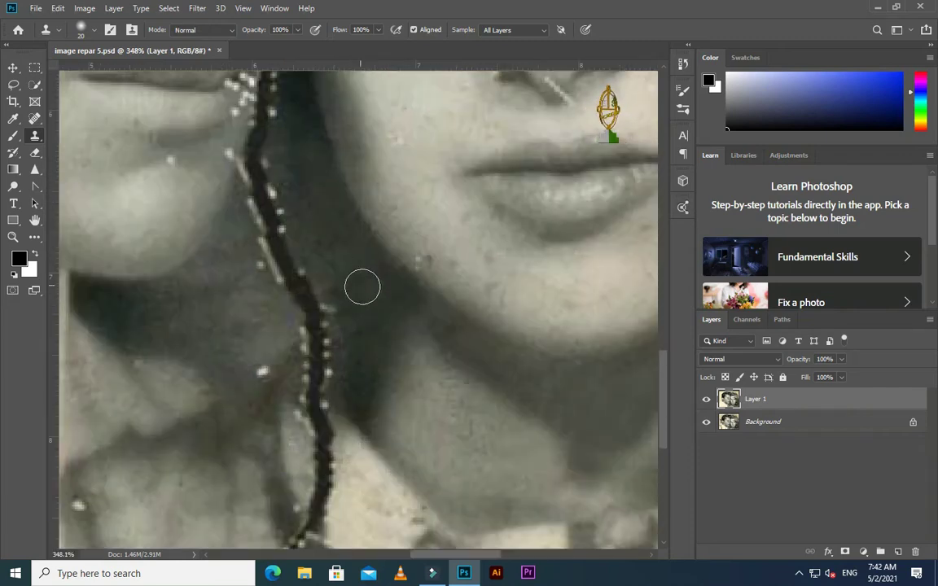
scroll(450, 272, "down", 1)
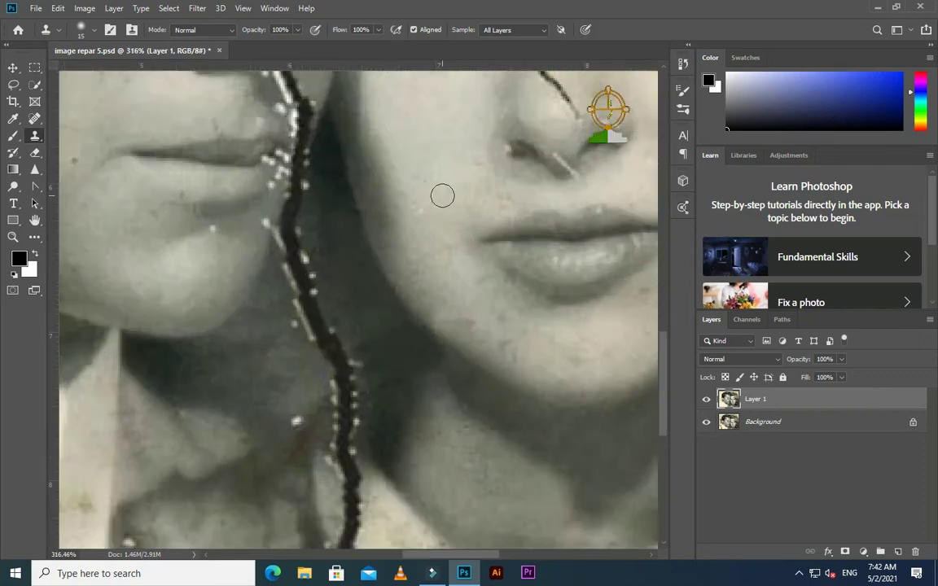
scroll(433, 261, "down", 3)
scroll(451, 152, "up", 3)
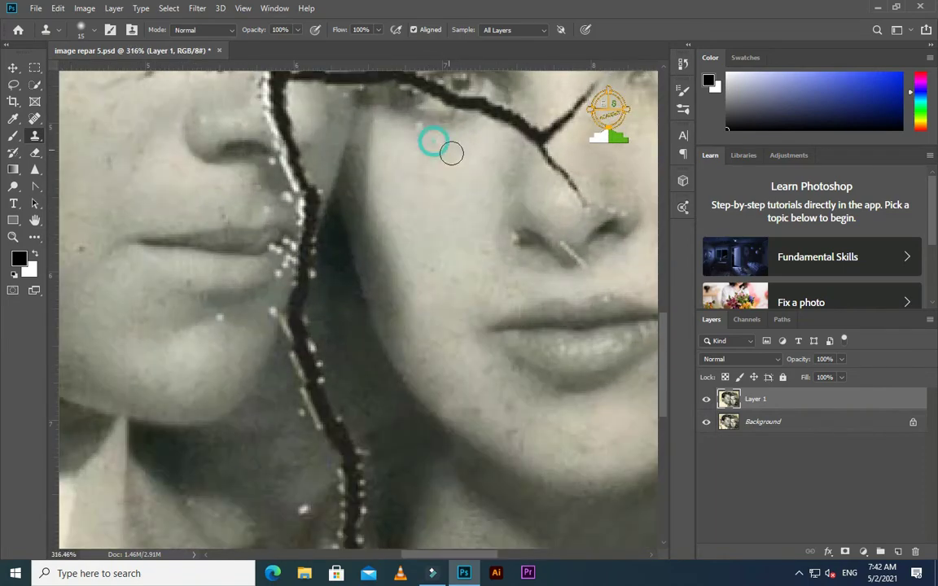
scroll(451, 152, "down", 3)
scroll(278, 232, "up", 2)
scroll(284, 240, "up", 1)
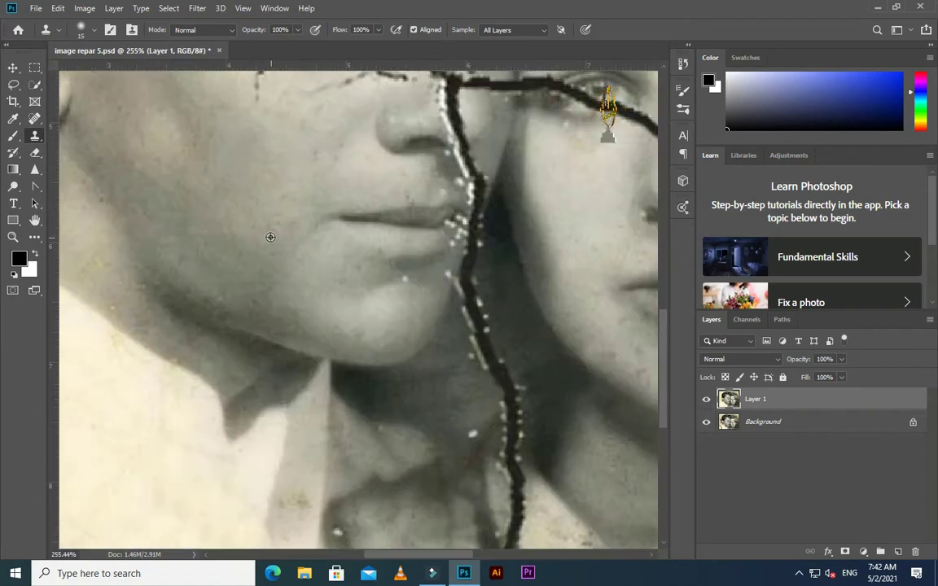
scroll(277, 212, "down", 1)
Clone over the light scratch running across the man's hair.
scroll(301, 192, "down", 3)
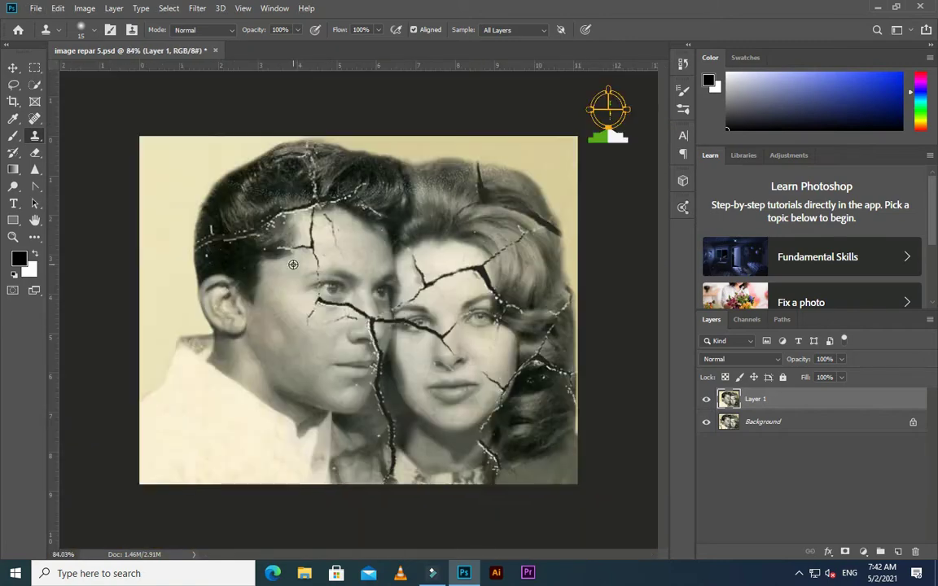
scroll(212, 230, "up", 2)
scroll(211, 230, "up", 3)
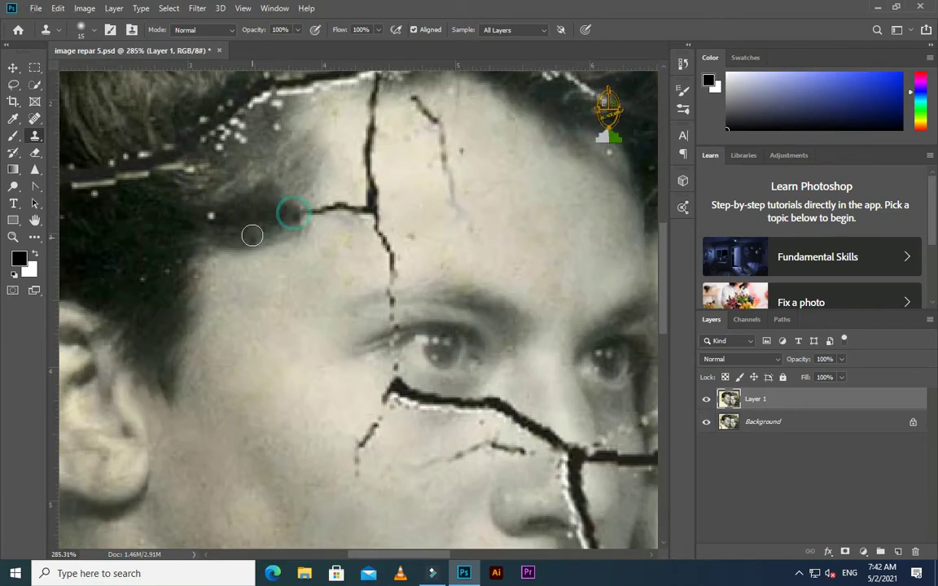
scroll(228, 203, "down", 3)
scroll(90, 195, "up", 2)
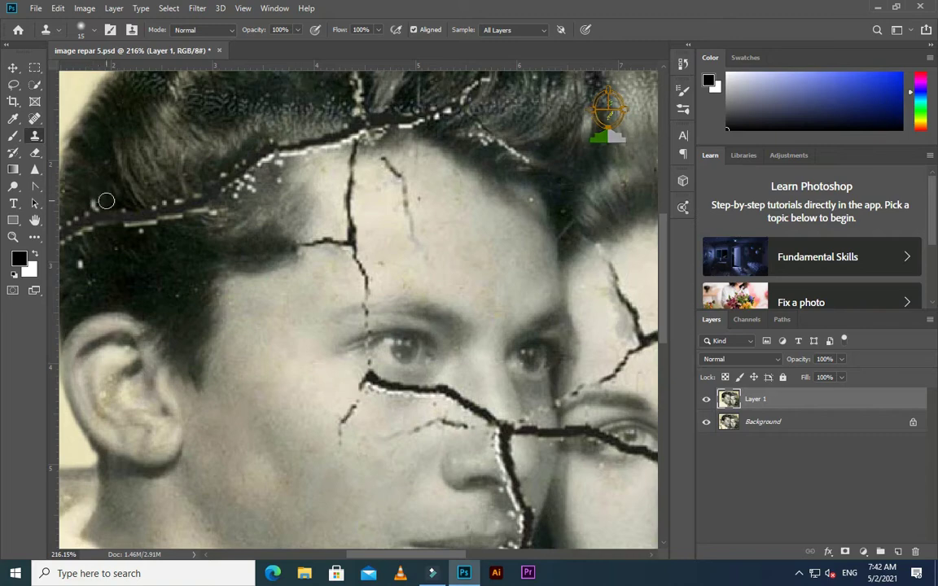
scroll(122, 195, "down", 1)
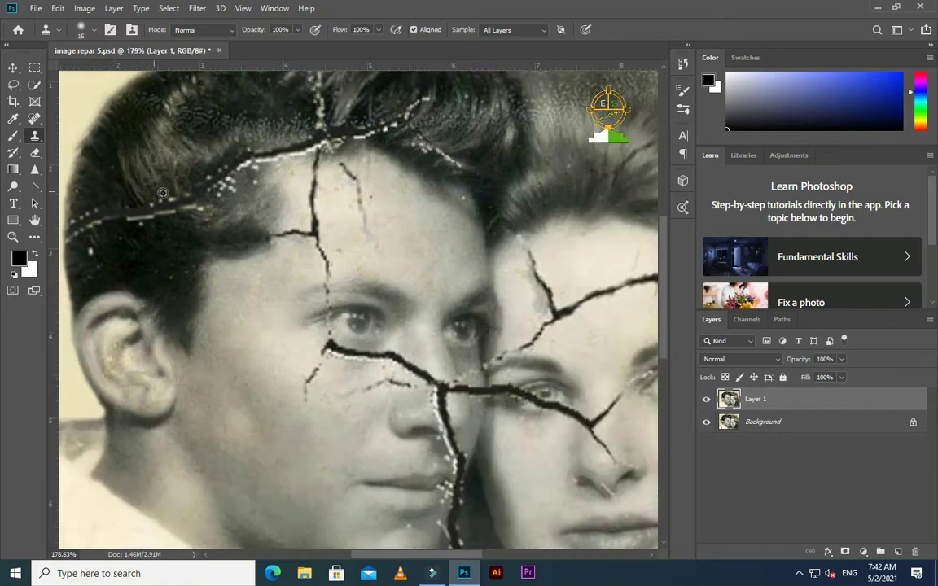
scroll(61, 235, "up", 1)
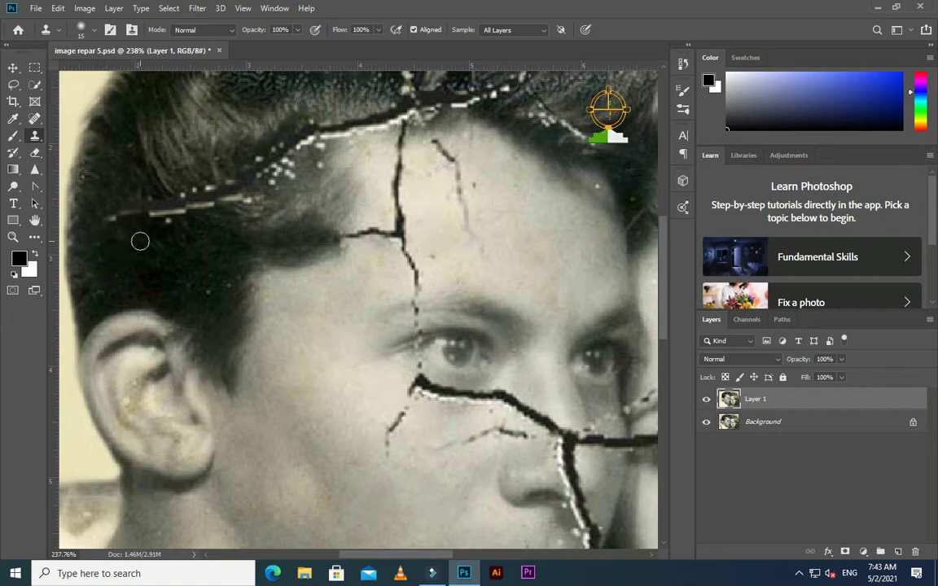
left_click(123, 216)
left_click_drag(138, 209, 202, 199)
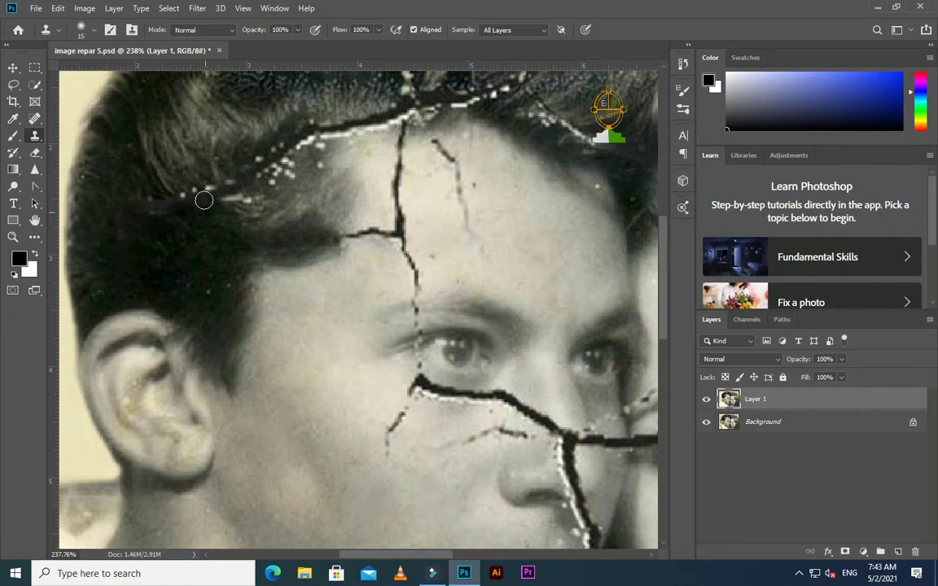
Cover the light scratch along the man's hairline with cloned hair texture.
scroll(196, 277, "down", 3)
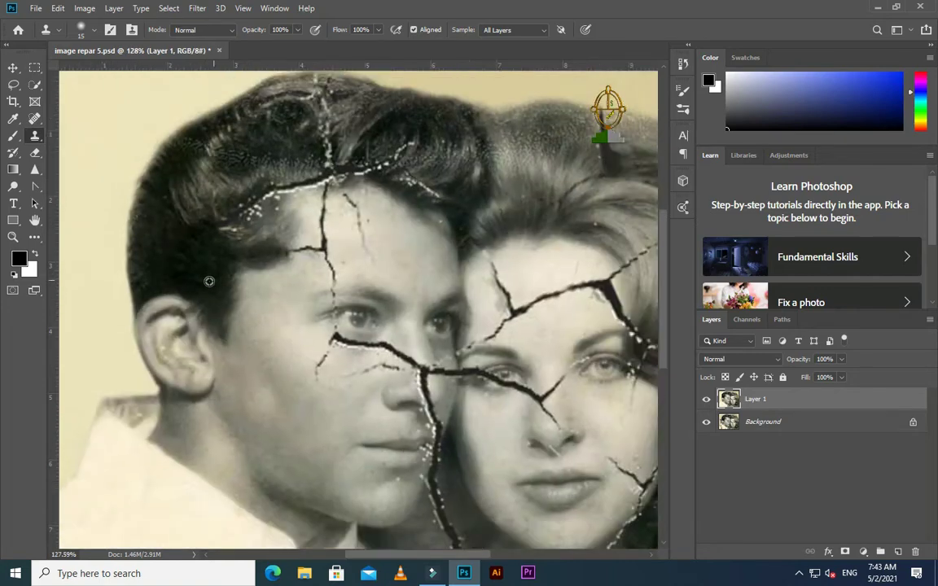
scroll(197, 274, "up", 3)
scroll(400, 222, "up", 3)
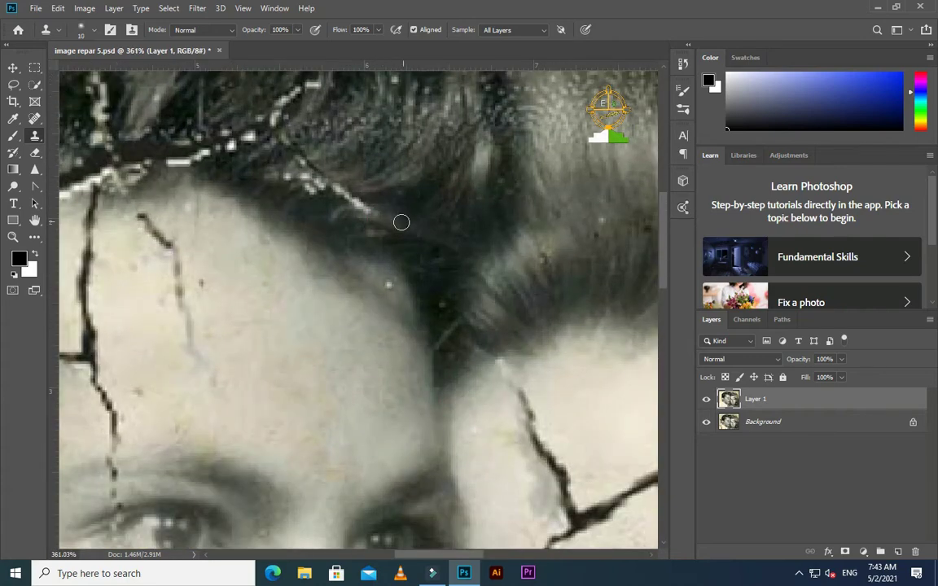
mouse_move(369, 214)
left_mouse_down()
mouse_move(341, 188)
mouse_move(310, 209)
mouse_move(296, 188)
mouse_move(327, 181)
mouse_move(296, 170)
left_mouse_up()
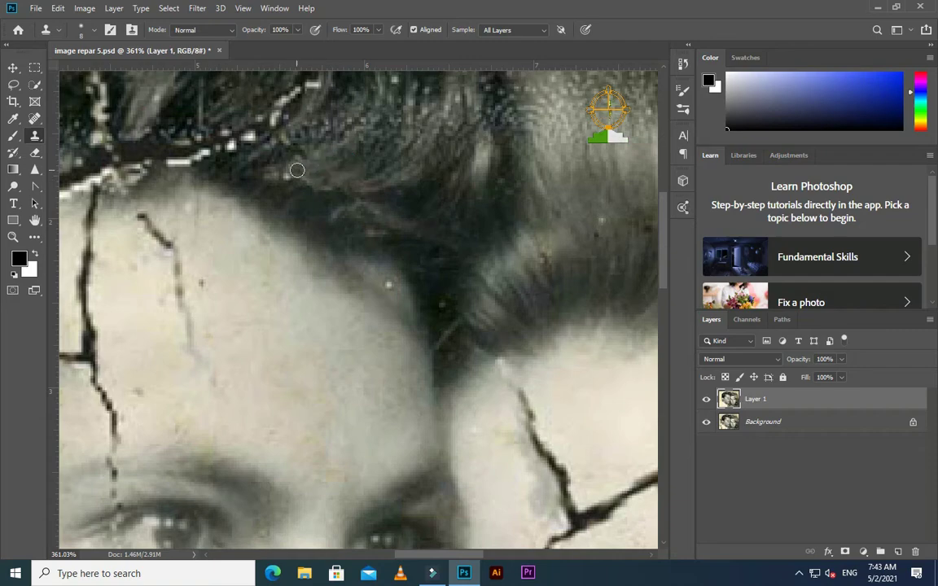
scroll(333, 200, "down", 3)
scroll(332, 217, "up", 2)
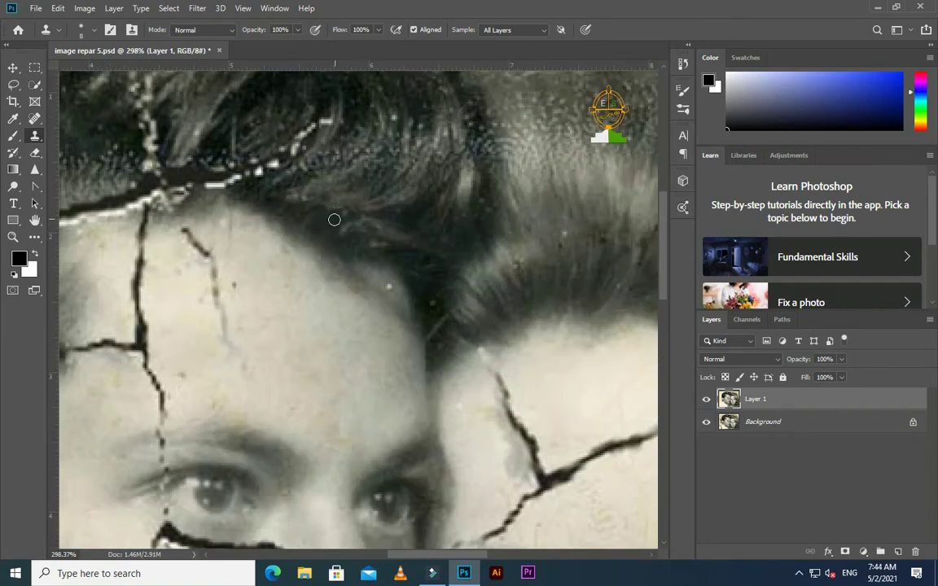
left_click_drag(328, 213, 298, 199)
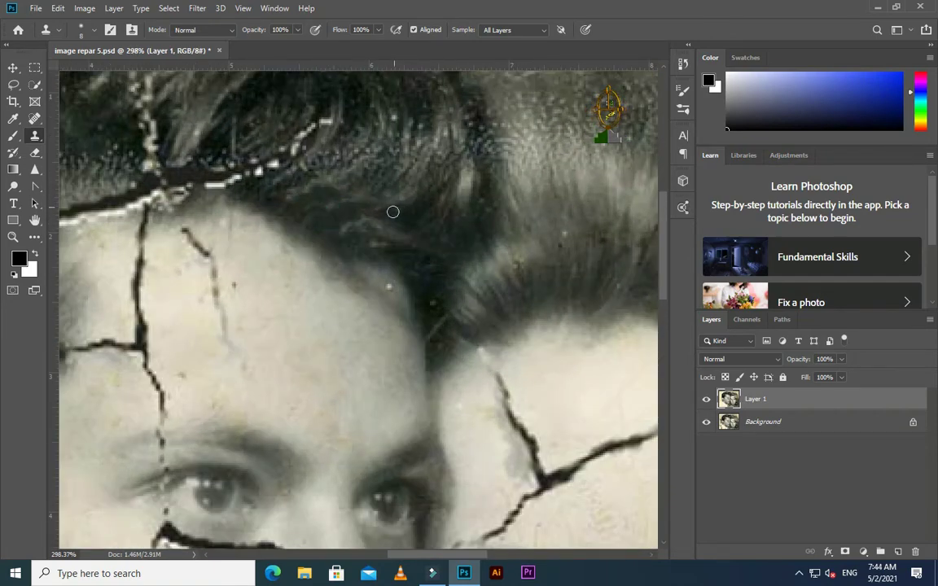
scroll(446, 222, "down", 3)
scroll(446, 221, "up", 1)
scroll(418, 190, "up", 1)
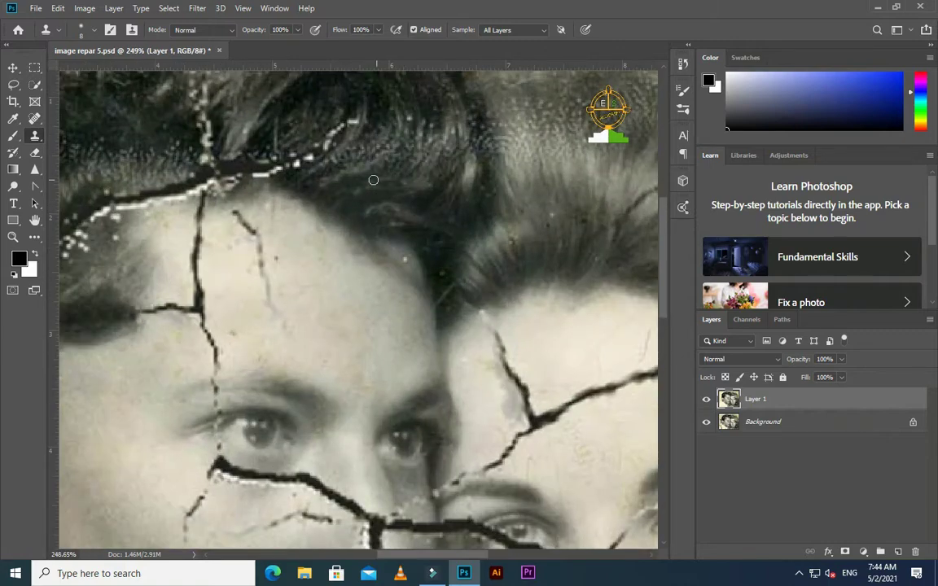
scroll(377, 201, "down", 2)
scroll(468, 223, "up", 4)
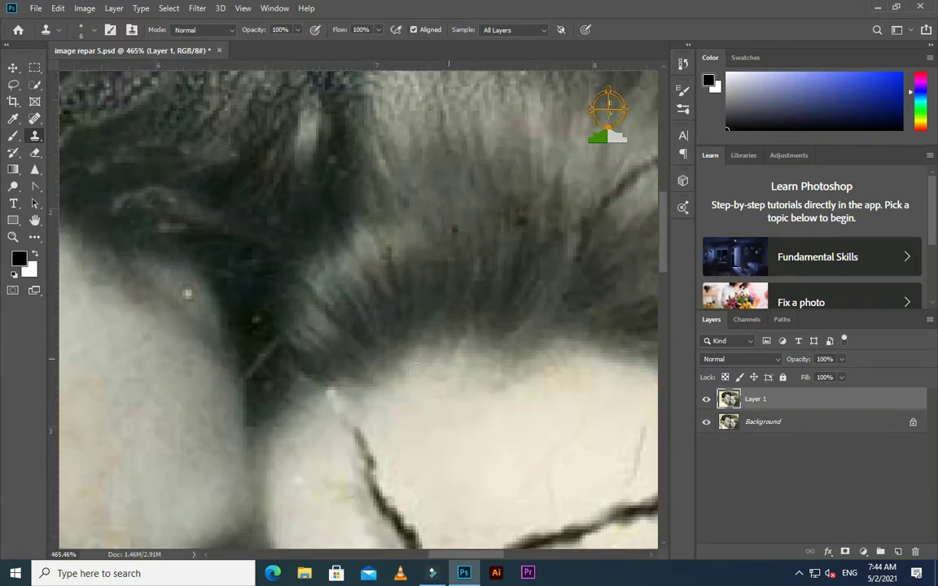
scroll(415, 370, "down", 2)
scroll(510, 163, "down", 2)
scroll(591, 270, "up", 2)
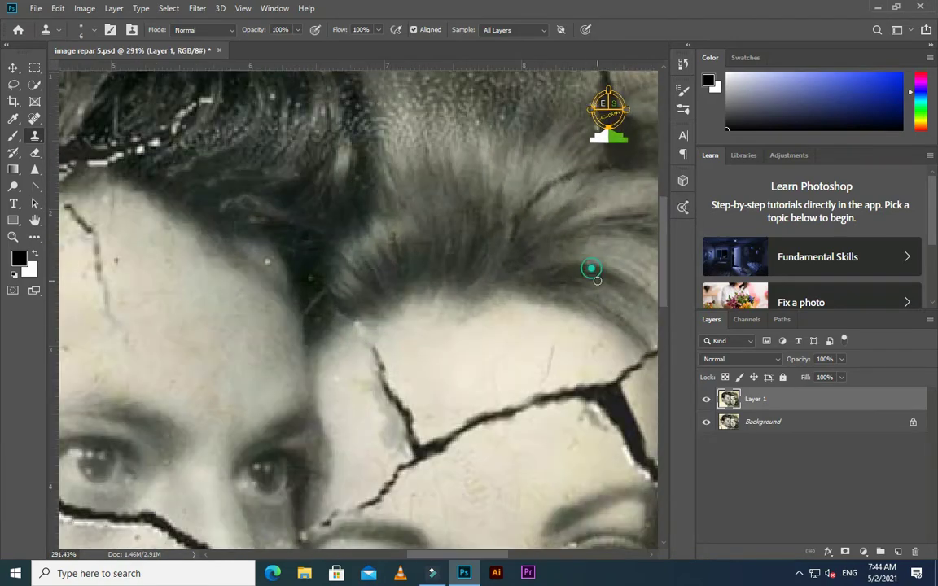
scroll(578, 266, "down", 2)
scroll(554, 236, "down", 1)
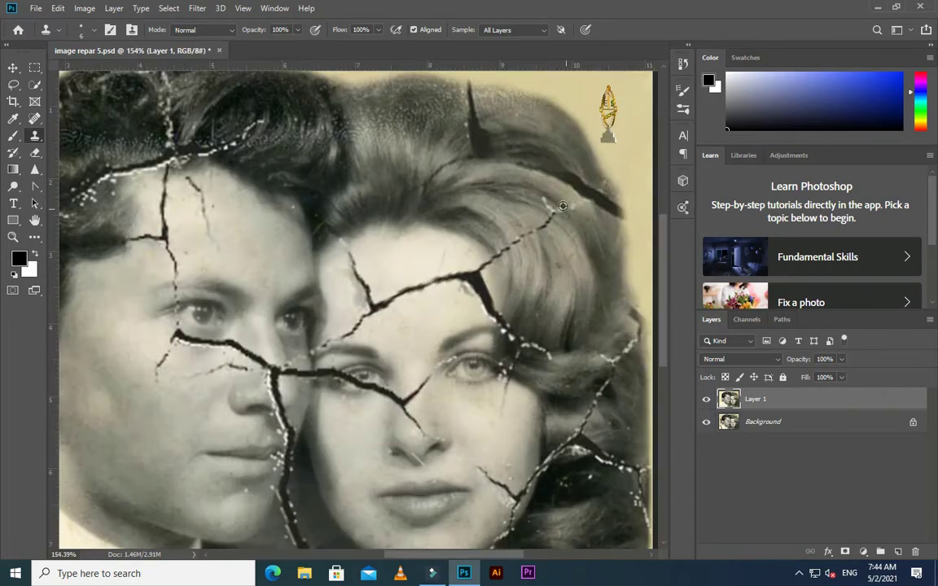
scroll(526, 192, "up", 3)
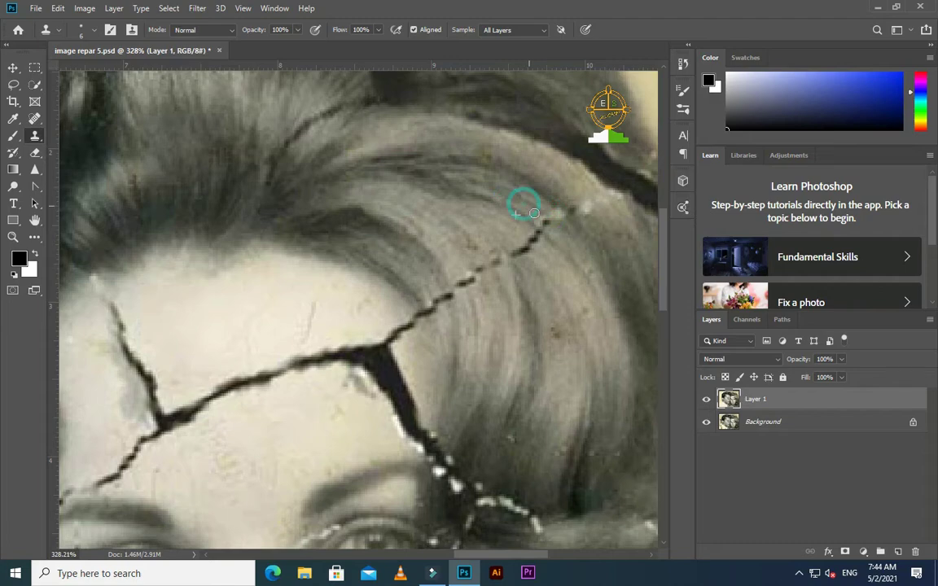
scroll(533, 213, "down", 2)
scroll(448, 153, "up", 3)
scroll(460, 195, "up", 1)
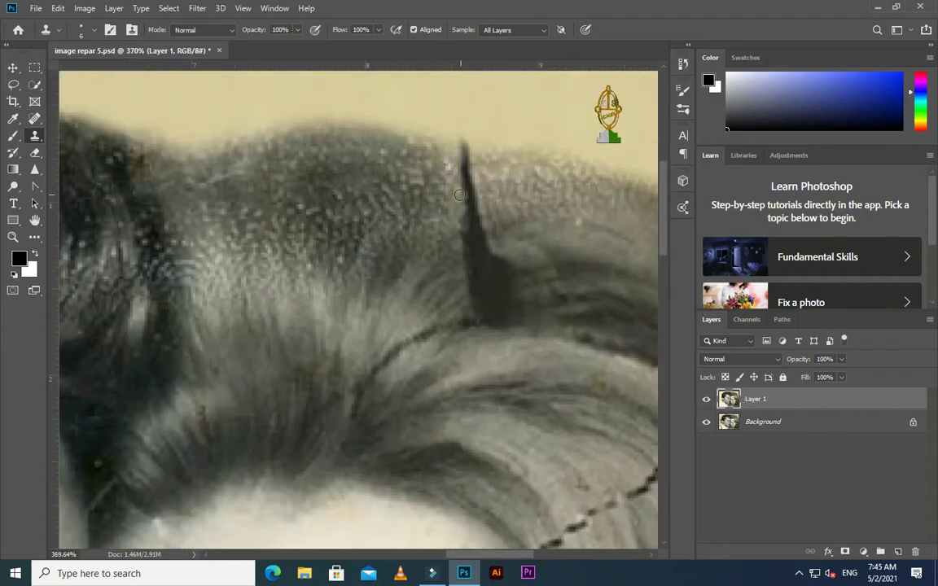
scroll(580, 222, "down", 2)
scroll(379, 231, "up", 3)
scroll(421, 446, "up", 1)
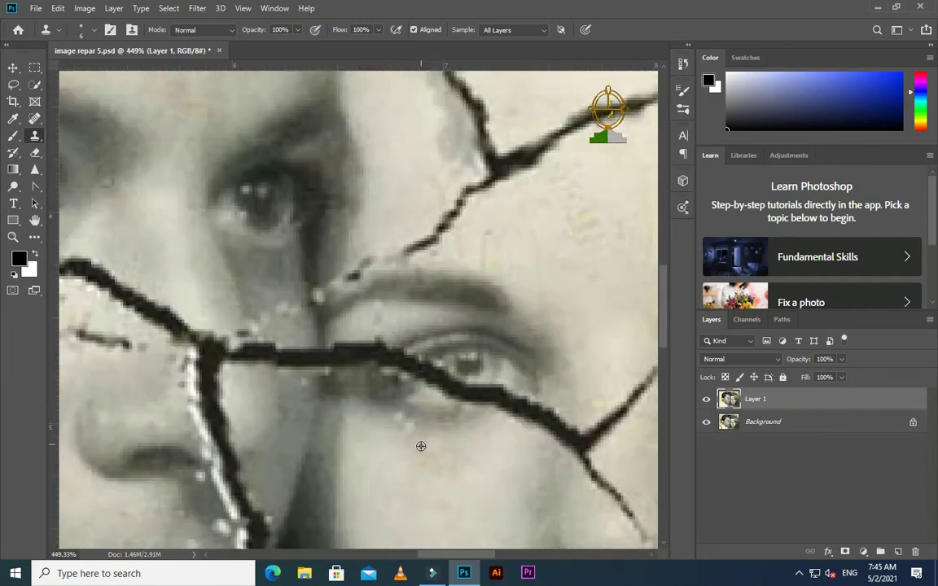
scroll(420, 446, "up", 1)
scroll(407, 424, "down", 3)
scroll(440, 450, "up", 1)
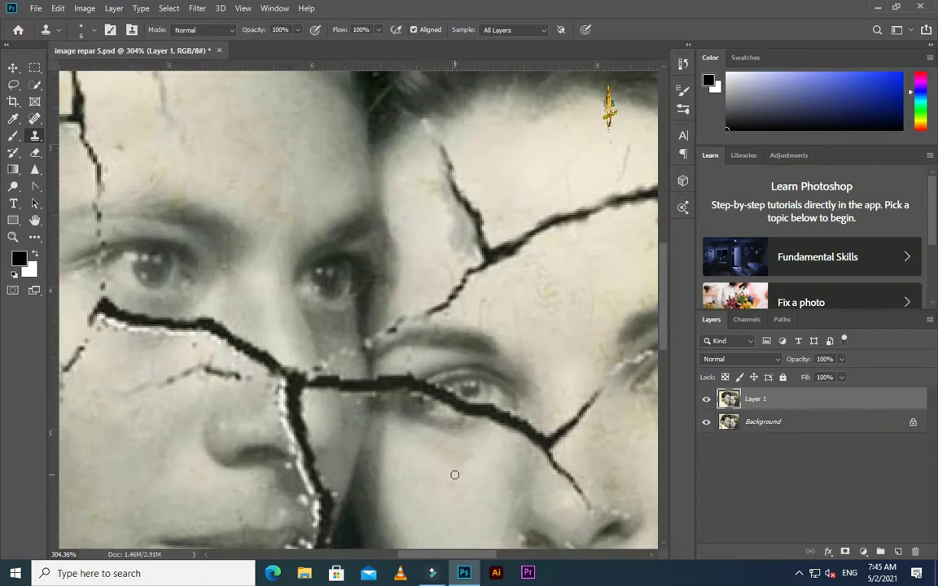
scroll(451, 467, "down", 3)
scroll(444, 473, "up", 1)
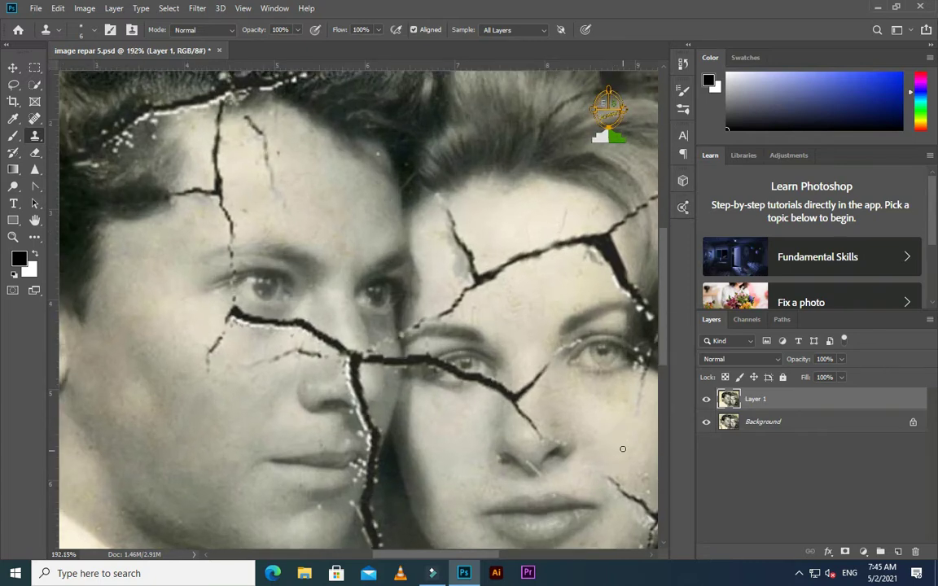
scroll(498, 388, "up", 1)
scroll(531, 376, "up", 1)
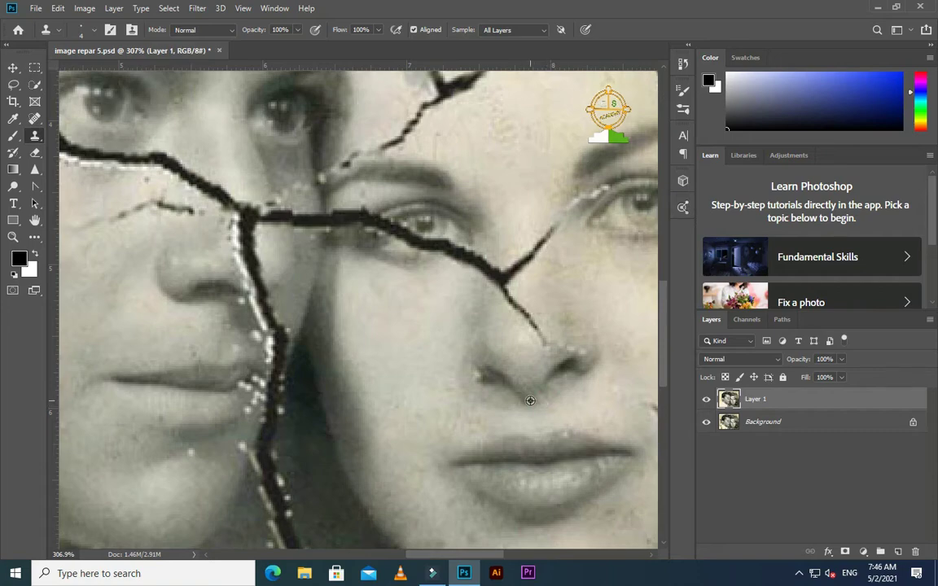
scroll(531, 413, "down", 1)
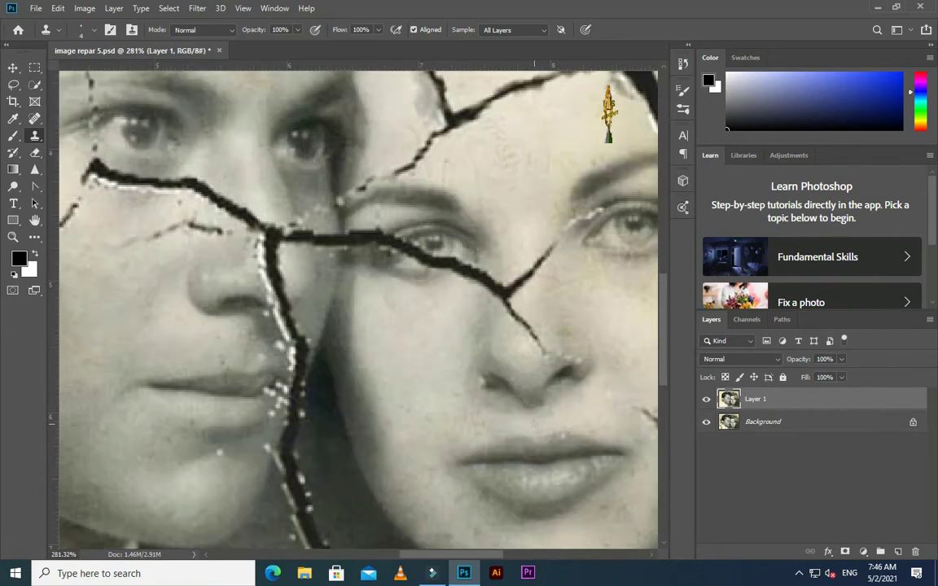
scroll(530, 403, "down", 1)
scroll(525, 431, "down", 1)
scroll(534, 399, "up", 2)
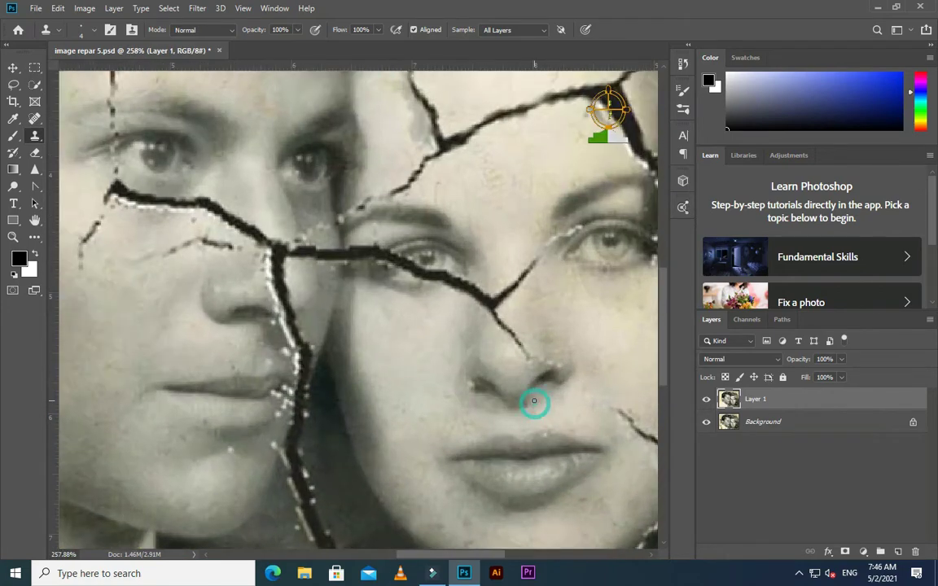
scroll(540, 409, "up", 1)
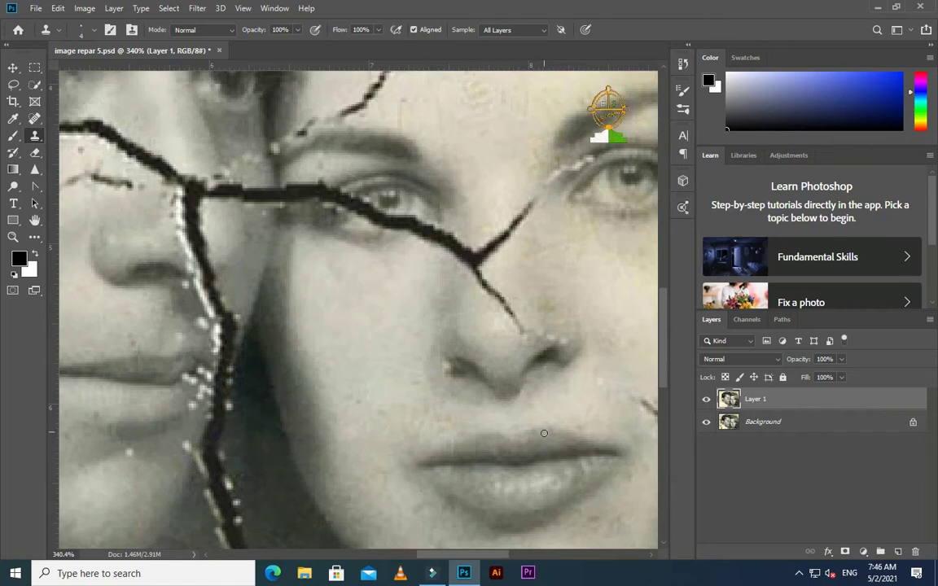
scroll(548, 449, "down", 1)
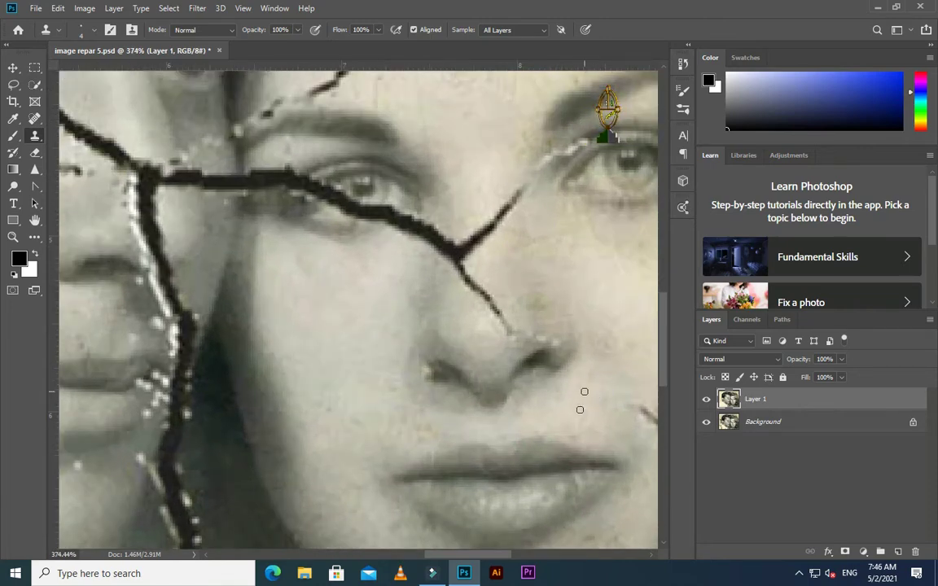
scroll(577, 497, "down", 1)
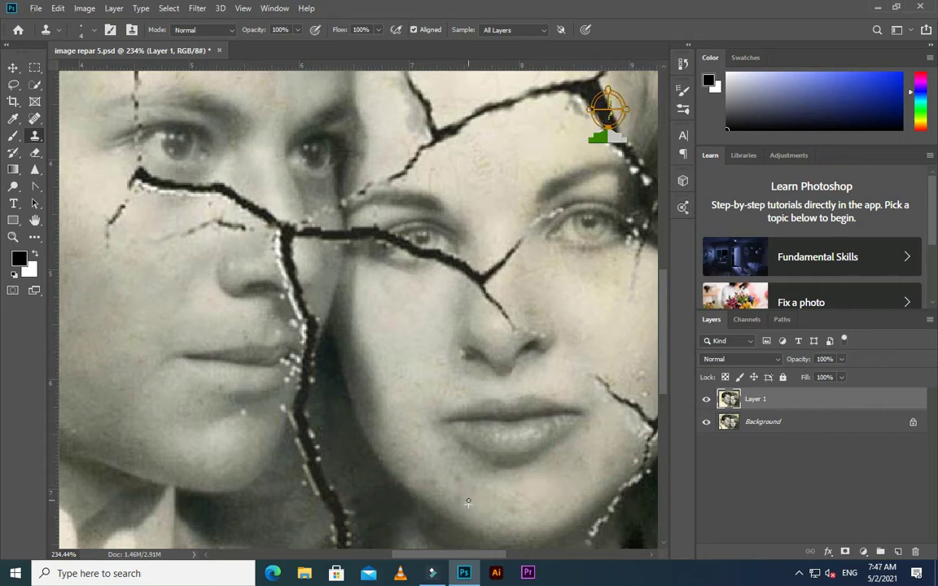
scroll(386, 393, "up", 1)
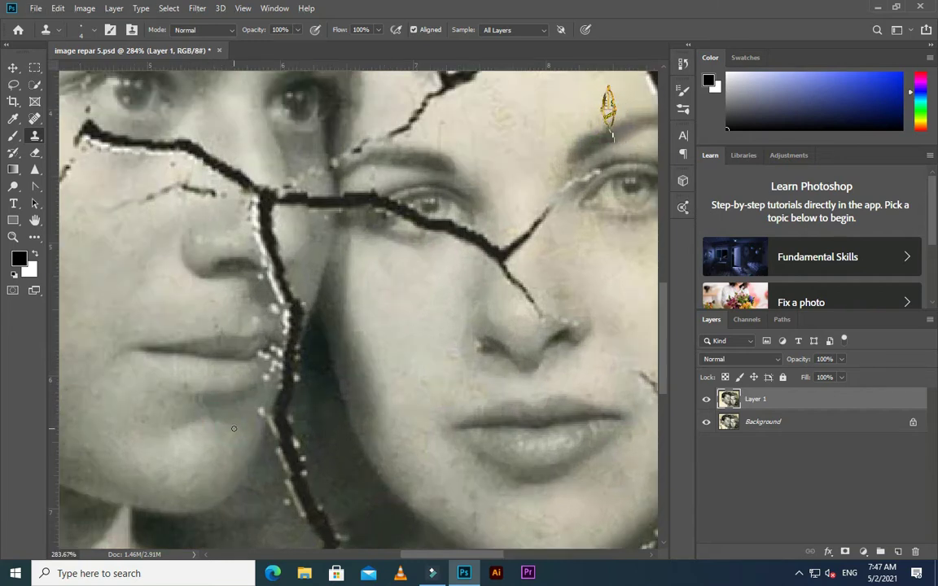
scroll(197, 407, "up", 1)
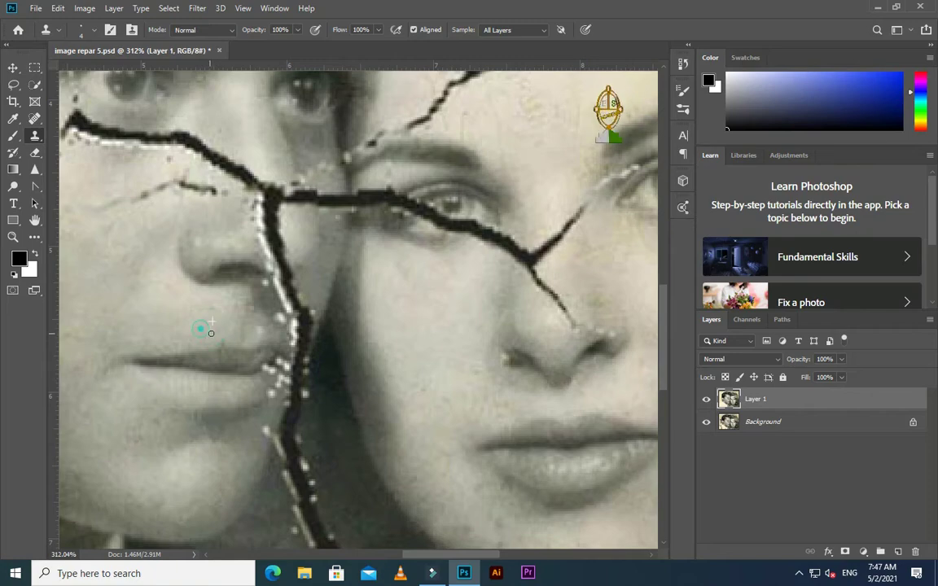
scroll(232, 370, "down", 2)
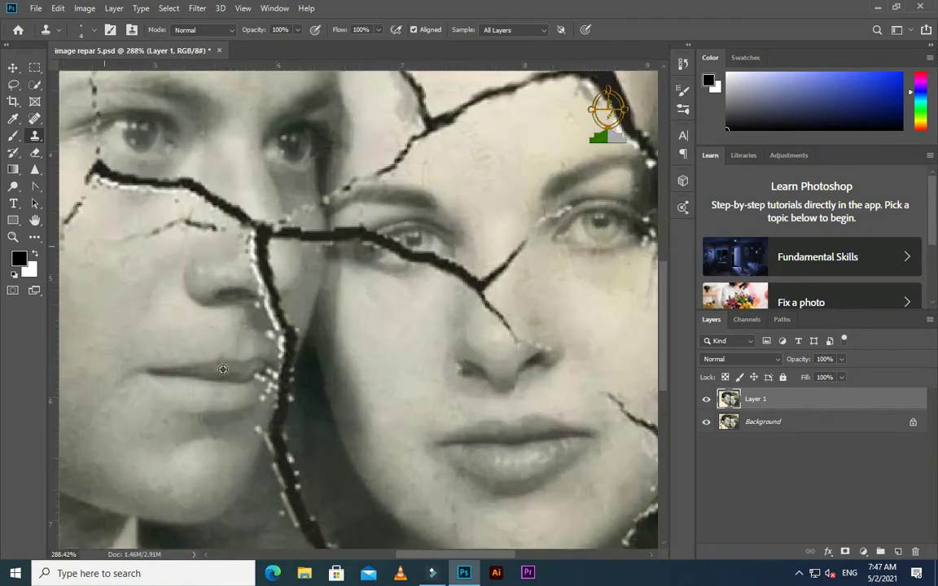
scroll(224, 353, "up", 3)
scroll(218, 352, "up", 1)
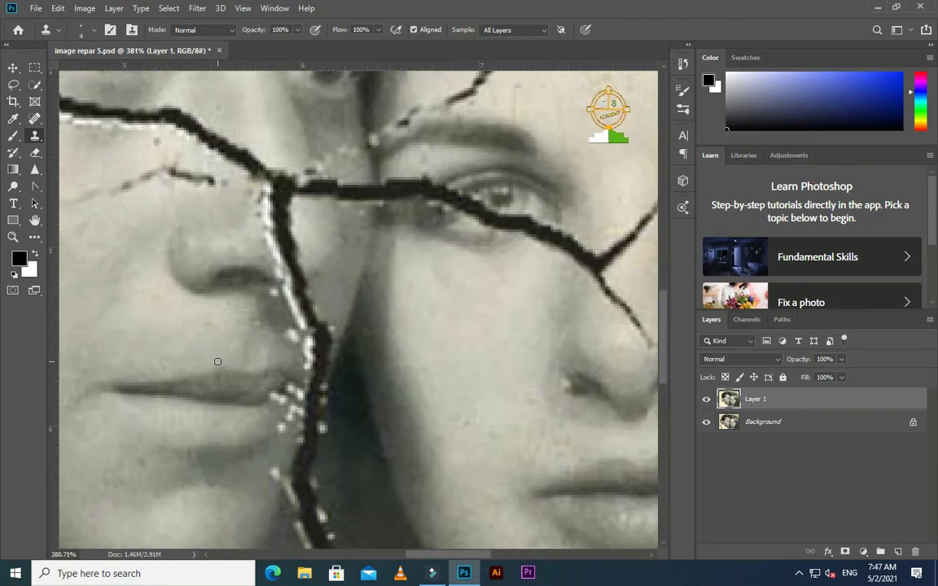
scroll(244, 358, "down", 2)
scroll(272, 345, "up", 2)
scroll(264, 391, "down", 2)
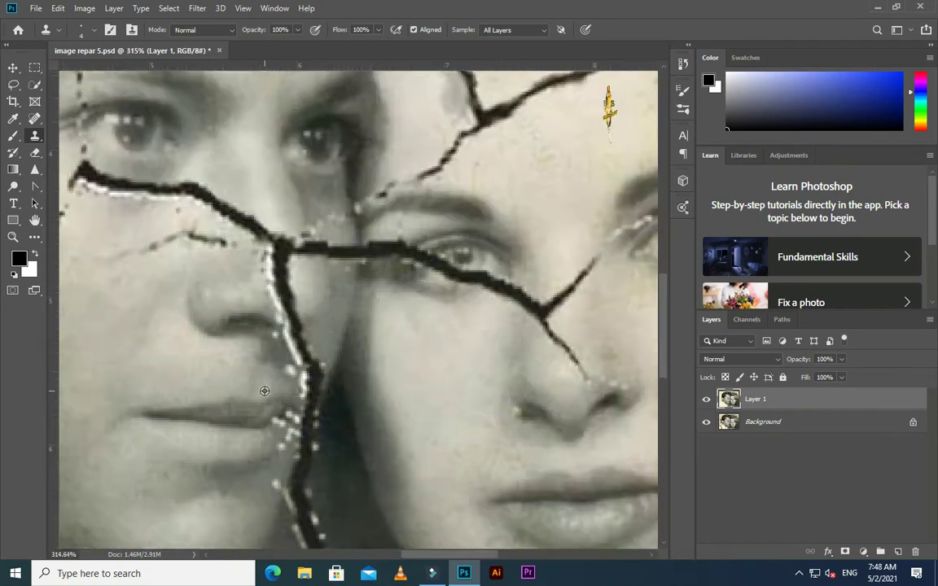
scroll(244, 326, "down", 3)
scroll(212, 331, "up", 5)
scroll(144, 369, "up", 2)
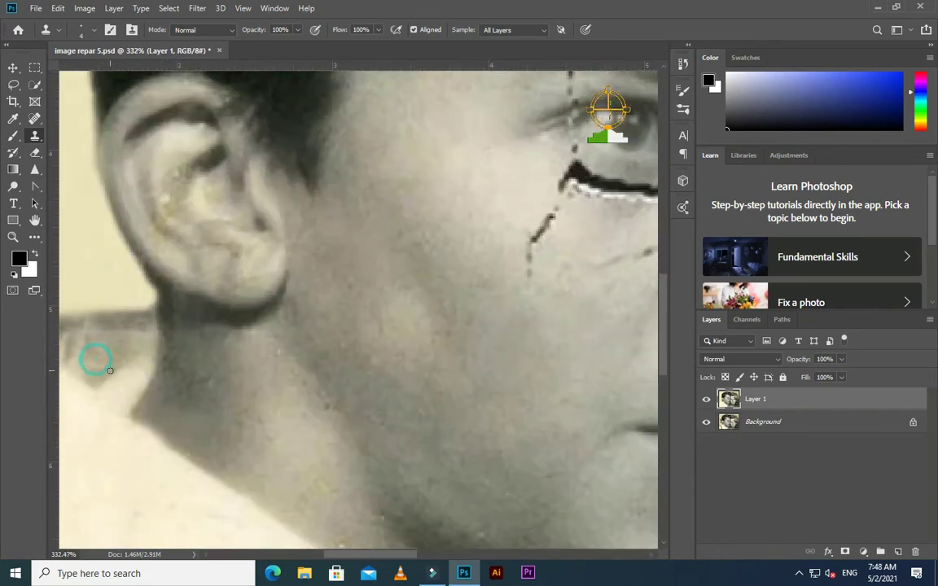
Clone clean skin over the blemishes on the man's ear and inner ear.
scroll(293, 395, "up", 1)
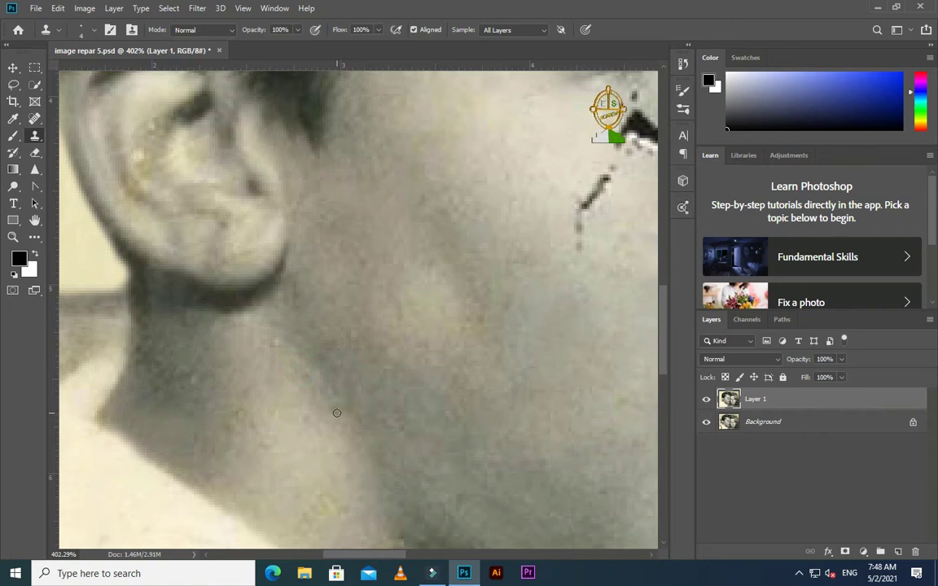
left_click(279, 381)
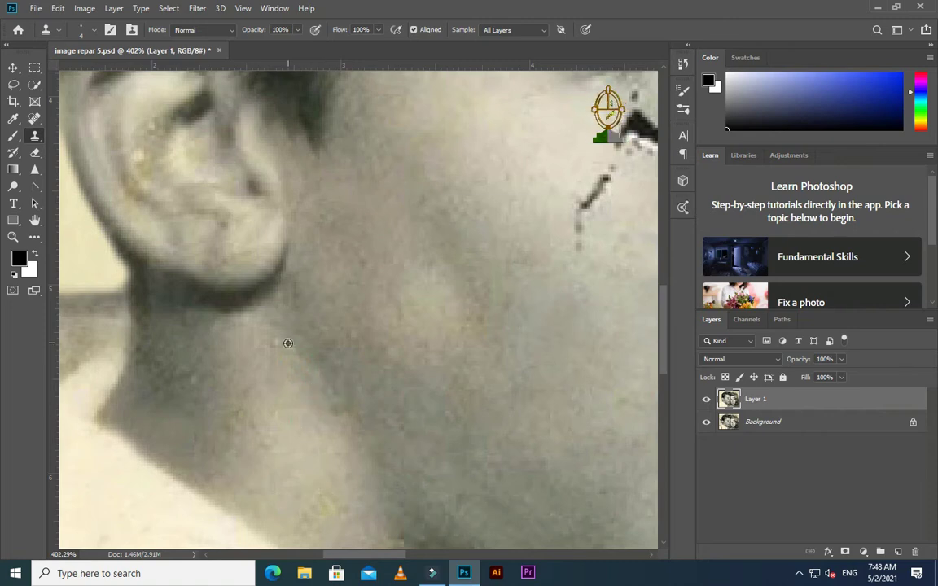
scroll(194, 392, "down", 3)
scroll(198, 387, "up", 4)
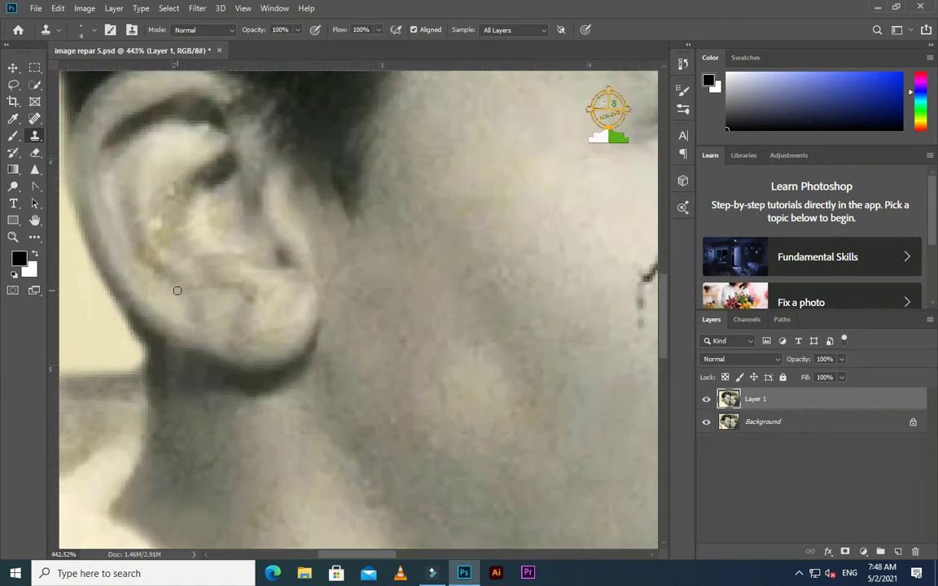
left_click(166, 274)
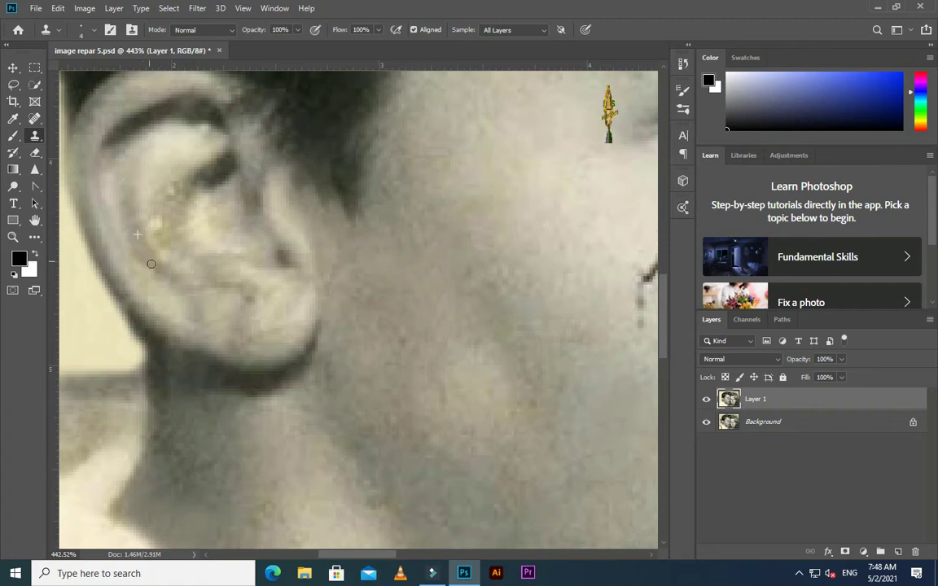
left_click(137, 232, "alt")
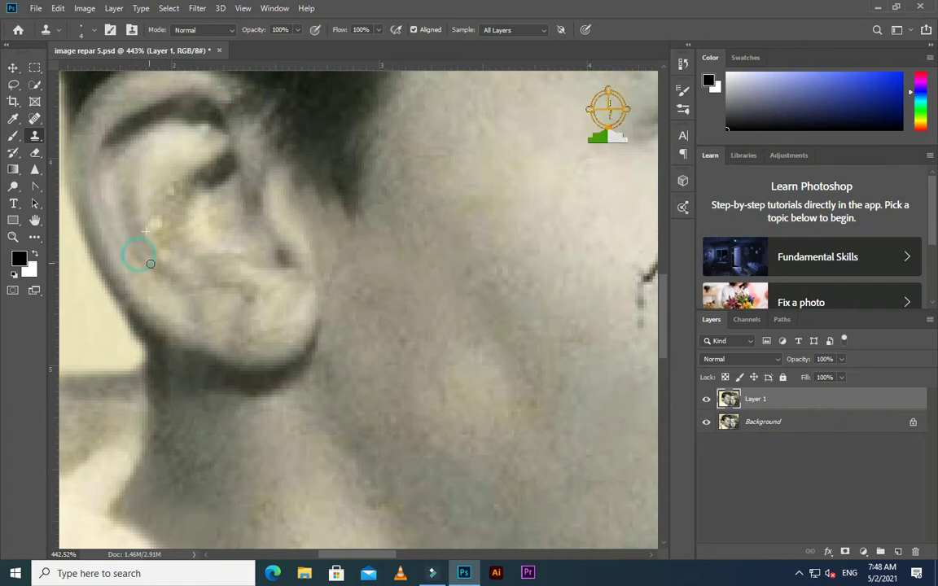
left_click(146, 257)
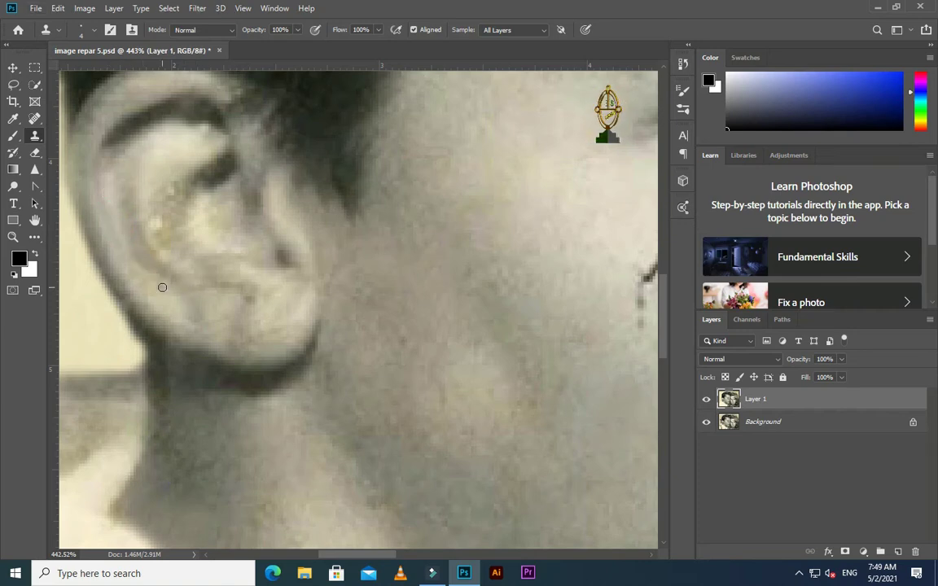
left_click(168, 243)
left_click(178, 234)
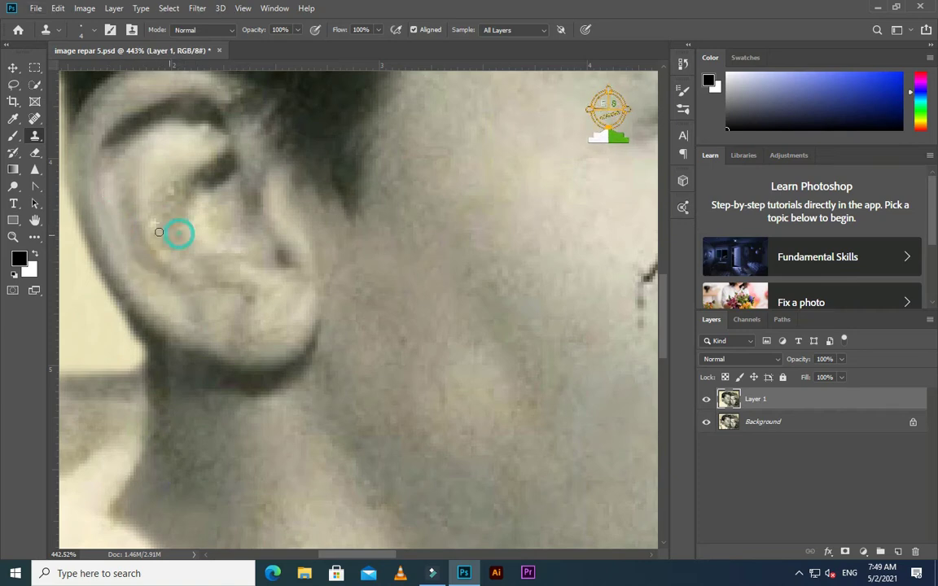
left_click(179, 205)
Smooth the man's temple at the hairline with cloned skin and save the file.
scroll(172, 253, "down", 5)
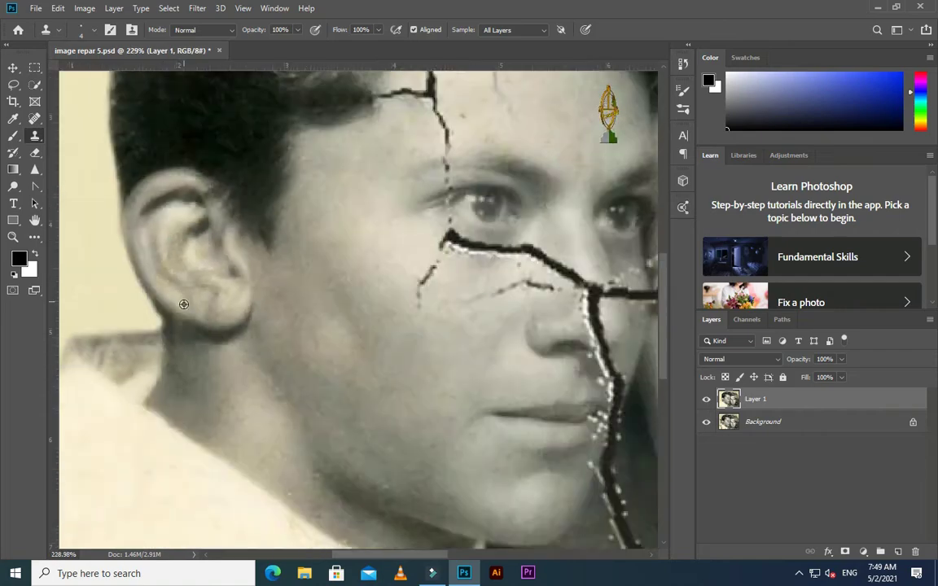
scroll(168, 289, "up", 2)
scroll(185, 267, "up", 5)
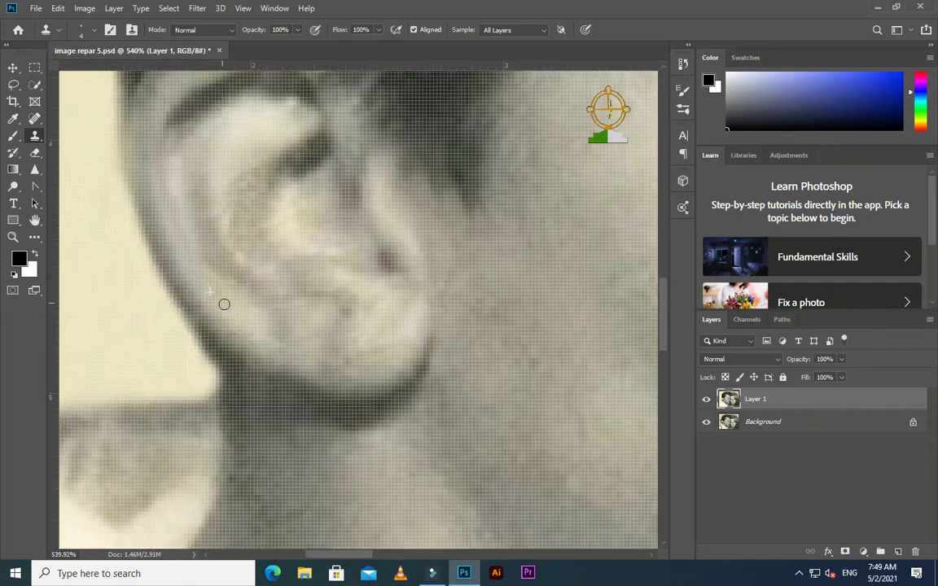
scroll(232, 327, "down", 2)
scroll(232, 322, "up", 2)
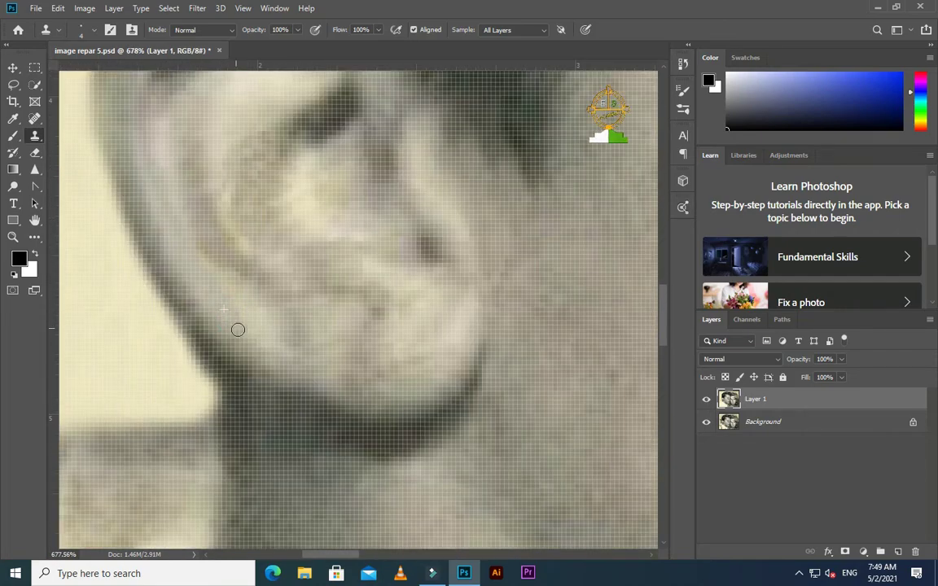
scroll(237, 328, "down", 5)
scroll(269, 338, "up", 5)
scroll(338, 303, "down", 2)
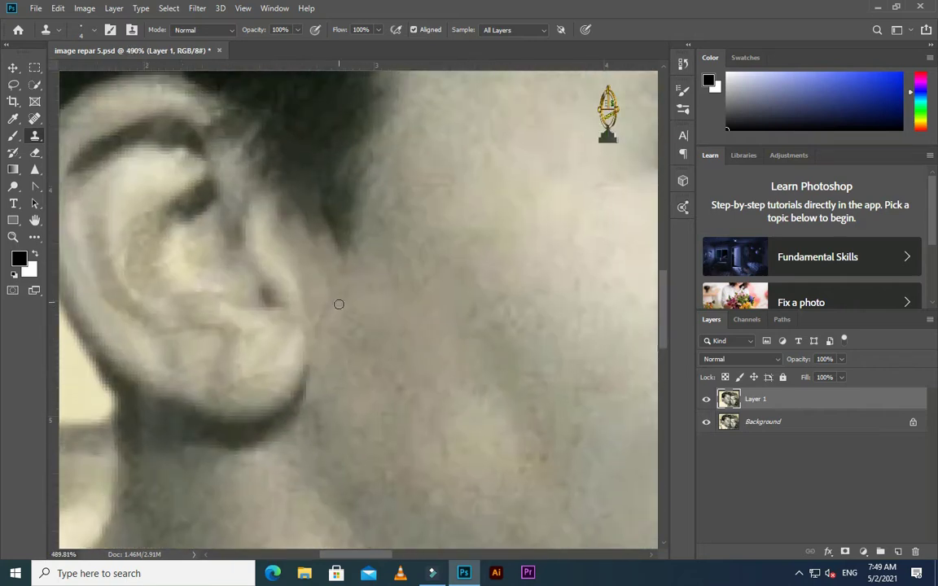
scroll(319, 339, "down", 6)
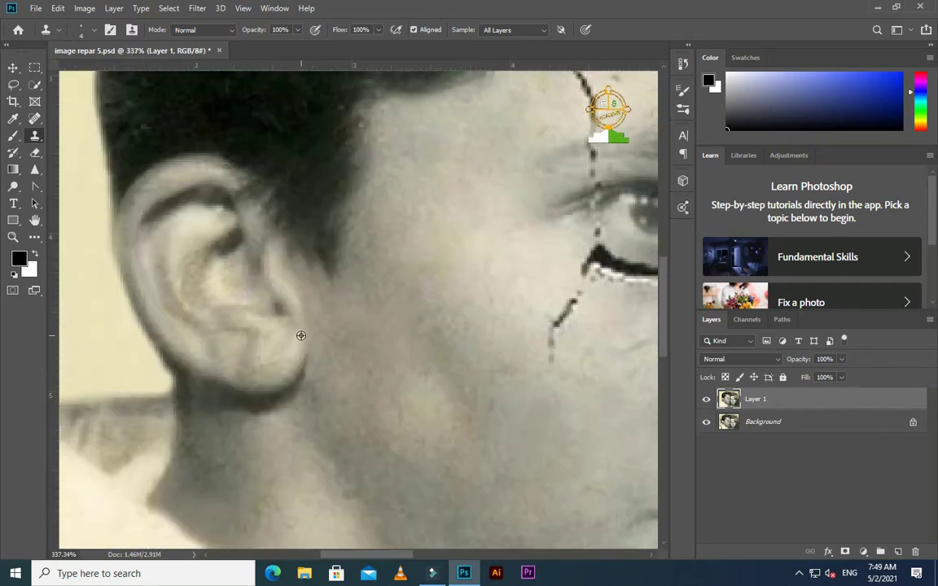
scroll(359, 184, "up", 4)
scroll(362, 220, "up", 2)
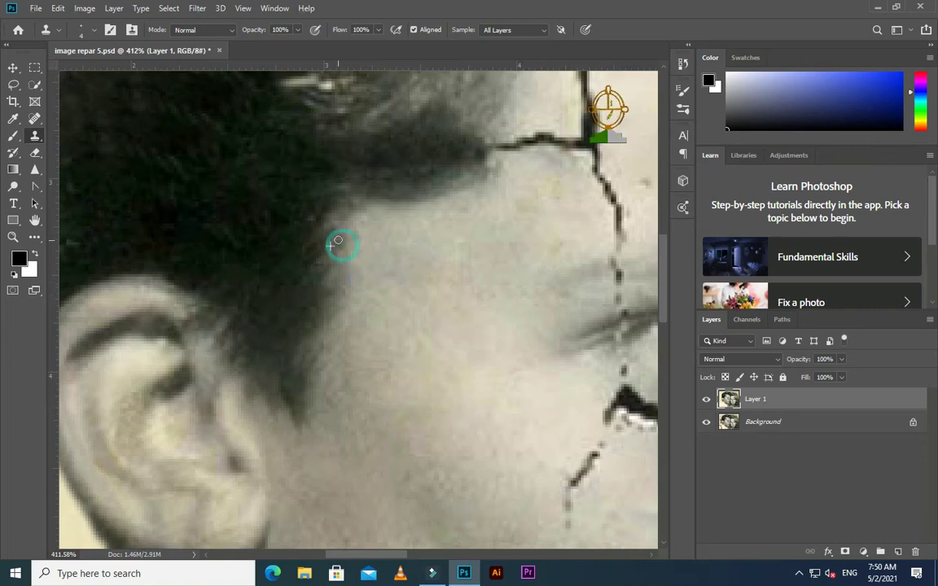
left_click_drag(308, 226, 311, 218)
scroll(311, 218, "up", 1)
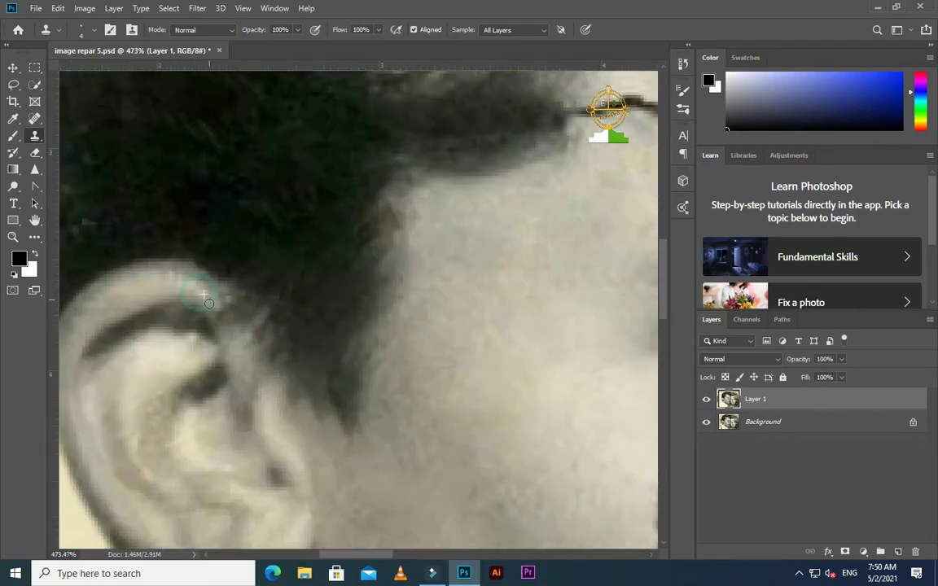
scroll(228, 325, "down", 3)
scroll(299, 334, "down", 3)
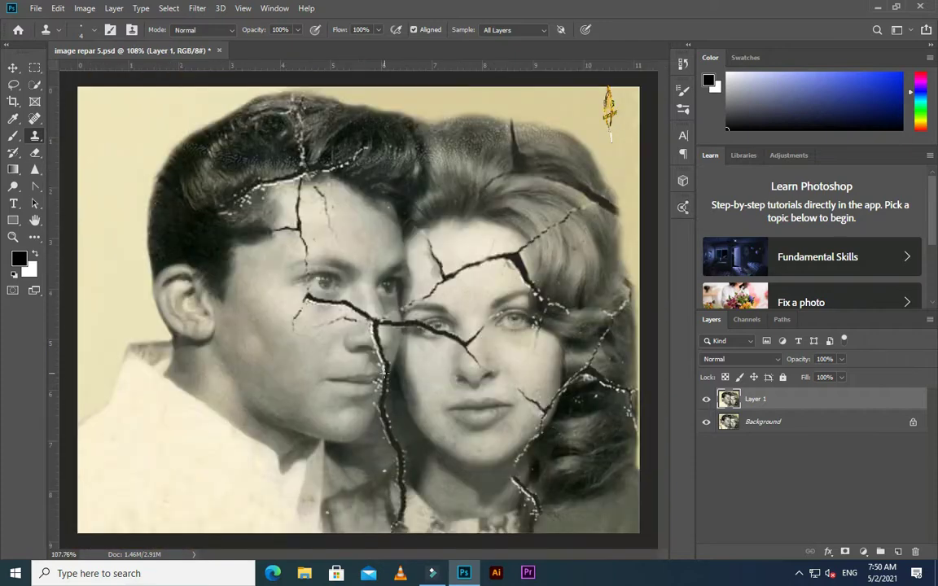
key("ctrl+s")
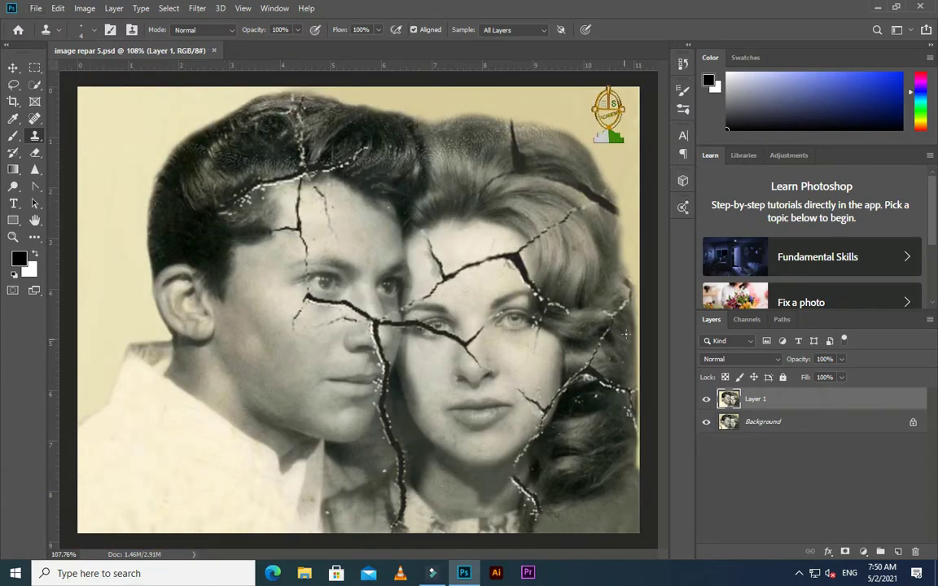
With the Spot Healing Brush, heal the crack across the man's cheek and the spots on it in his hair.
left_click(34, 118)
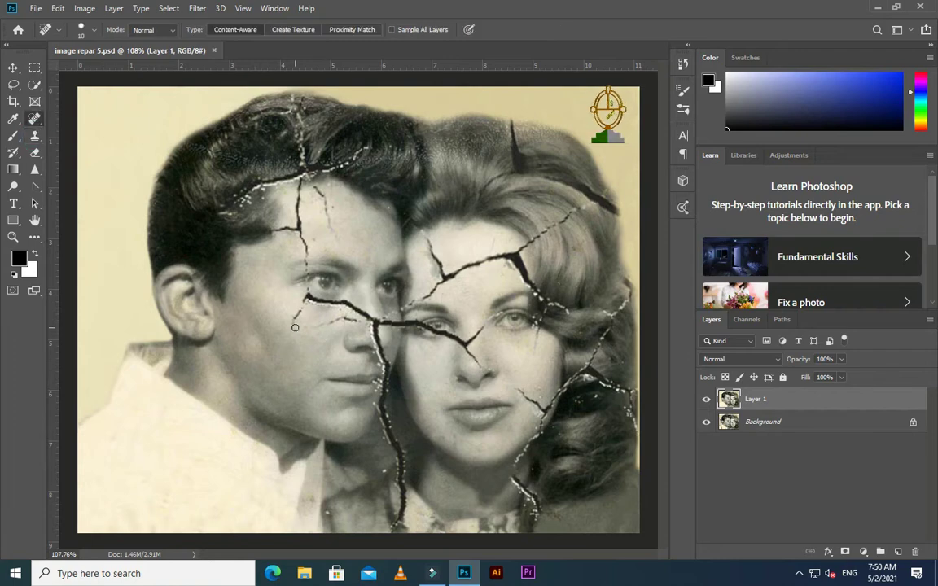
scroll(320, 326, "up", 3)
left_click_drag(301, 324, 350, 313)
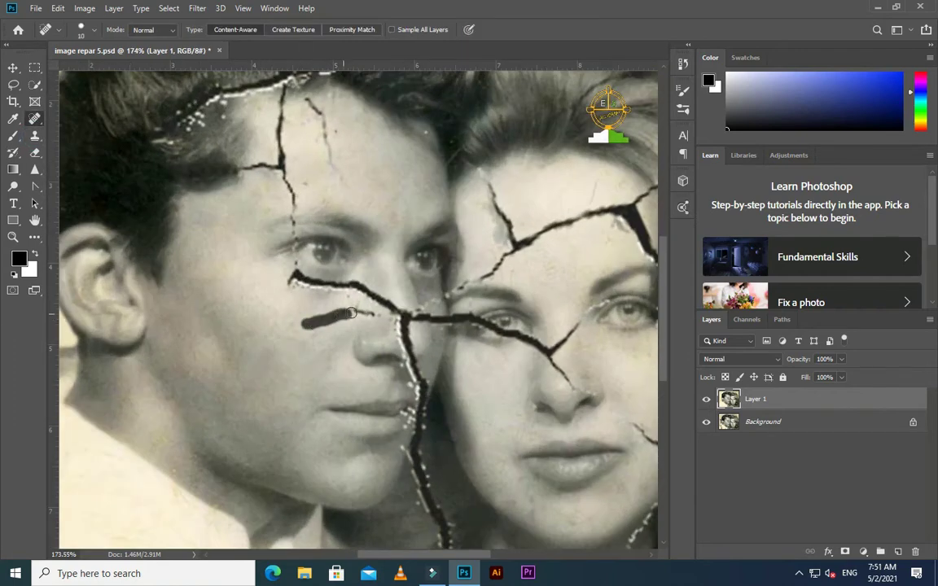
scroll(318, 329, "down", 3)
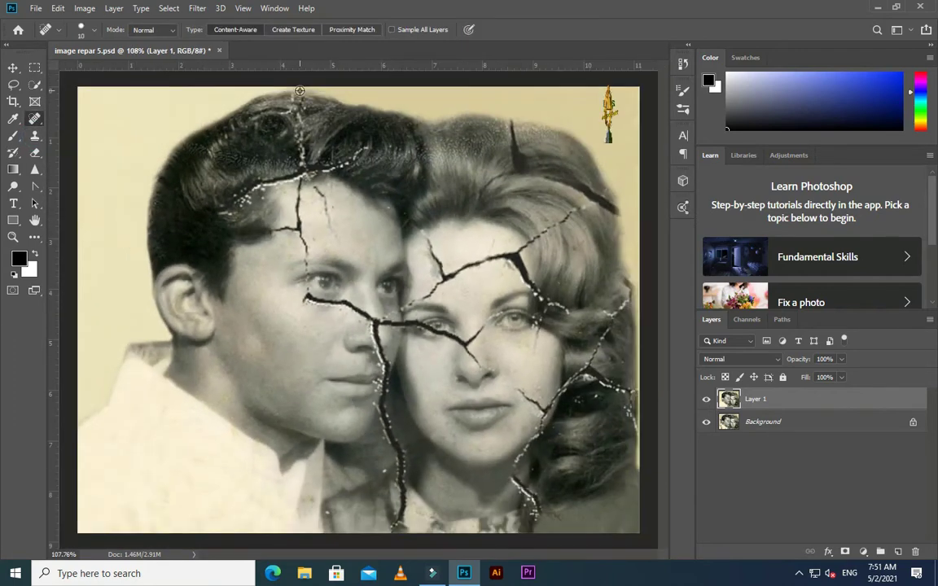
scroll(221, 159, "up", 2)
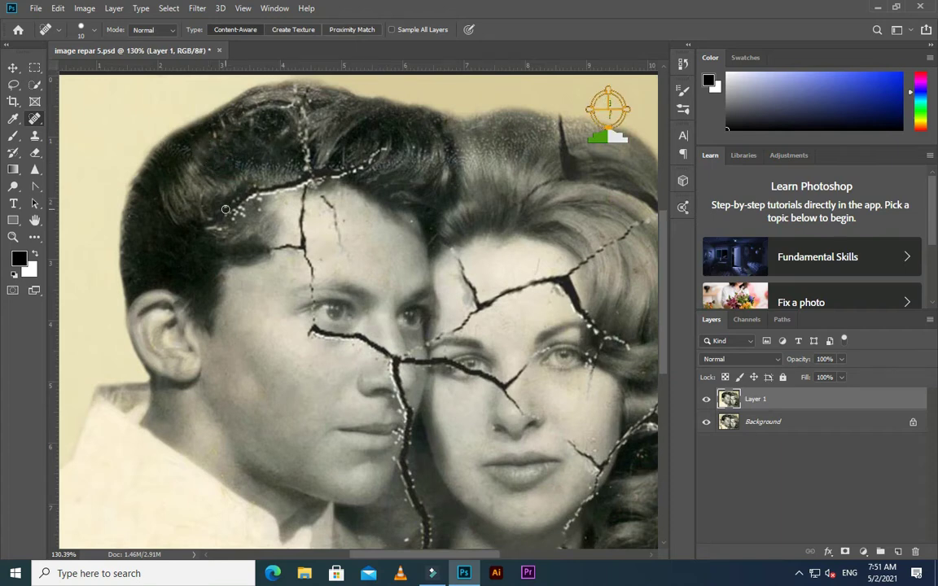
left_click(134, 262)
left_click(225, 234)
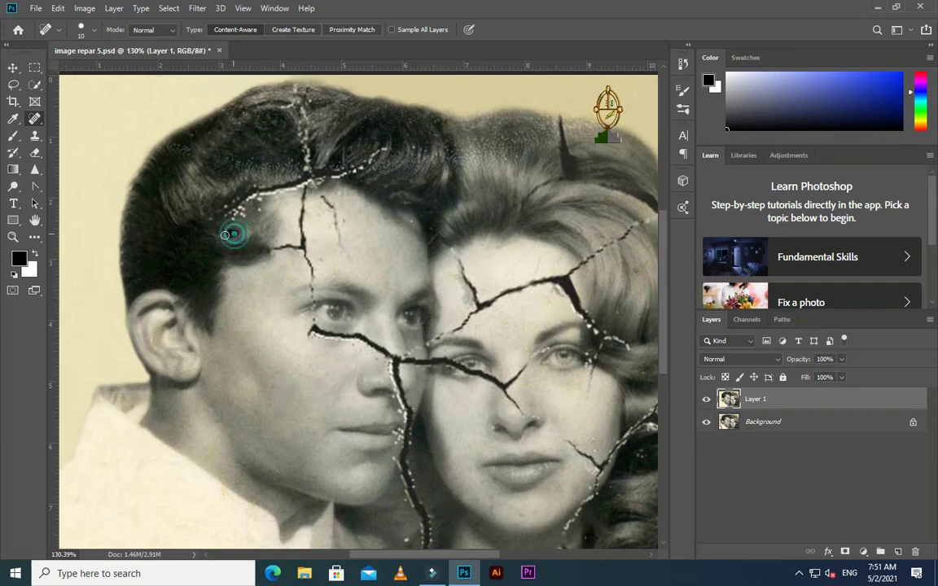
left_click(218, 225)
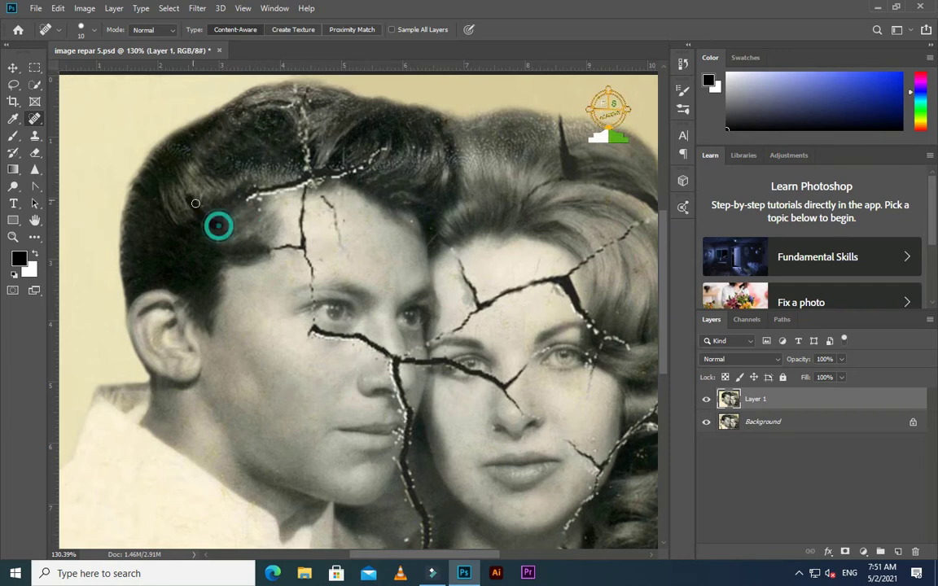
Paint out the crack from the man's hair down his forehead, then dab the leftover specks above his eye.
scroll(220, 199, "up", 1)
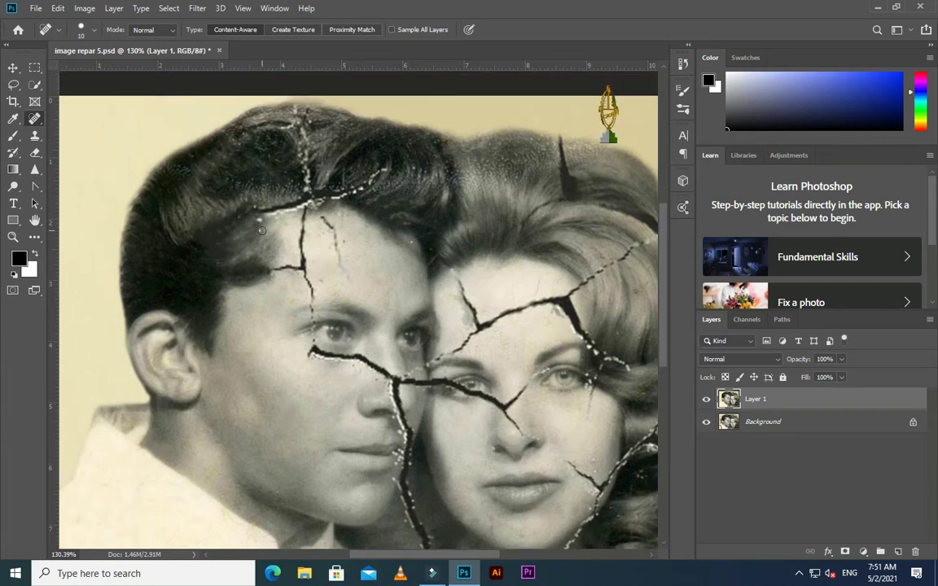
mouse_move(262, 231)
left_mouse_down()
mouse_move(275, 205)
mouse_move(308, 251)
left_mouse_up()
left_click_drag(281, 214, 323, 220)
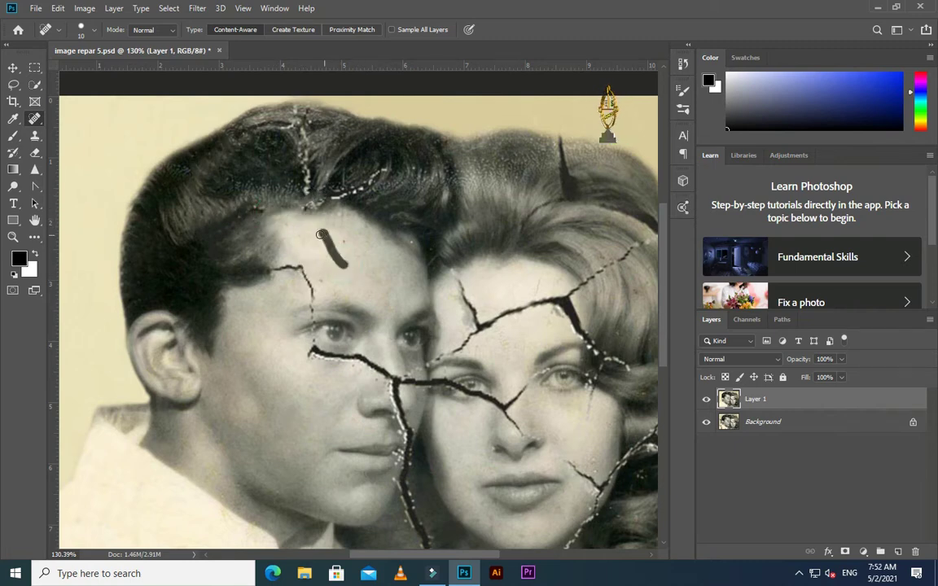
mouse_move(323, 220)
left_mouse_down()
mouse_move(337, 276)
mouse_move(311, 282)
left_mouse_up()
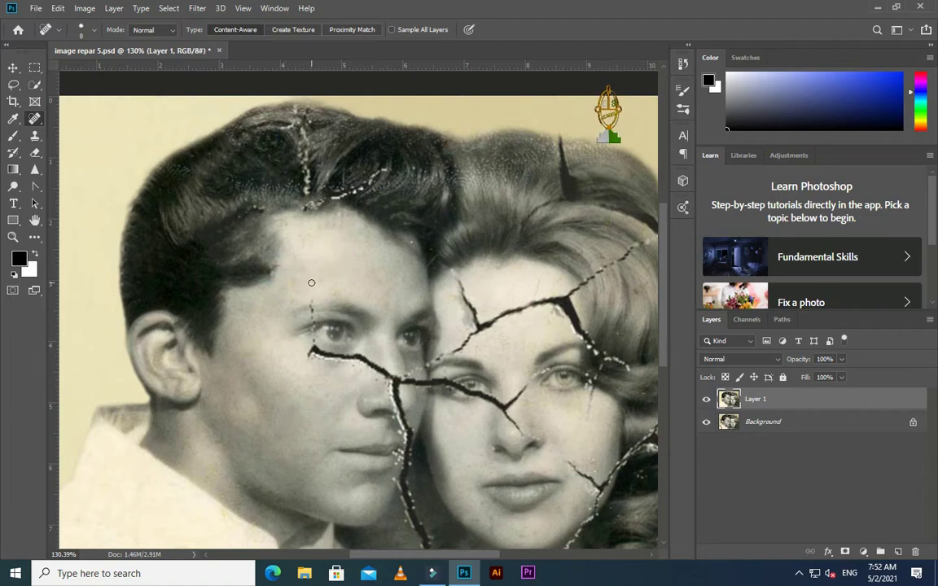
scroll(324, 330, "up", 5)
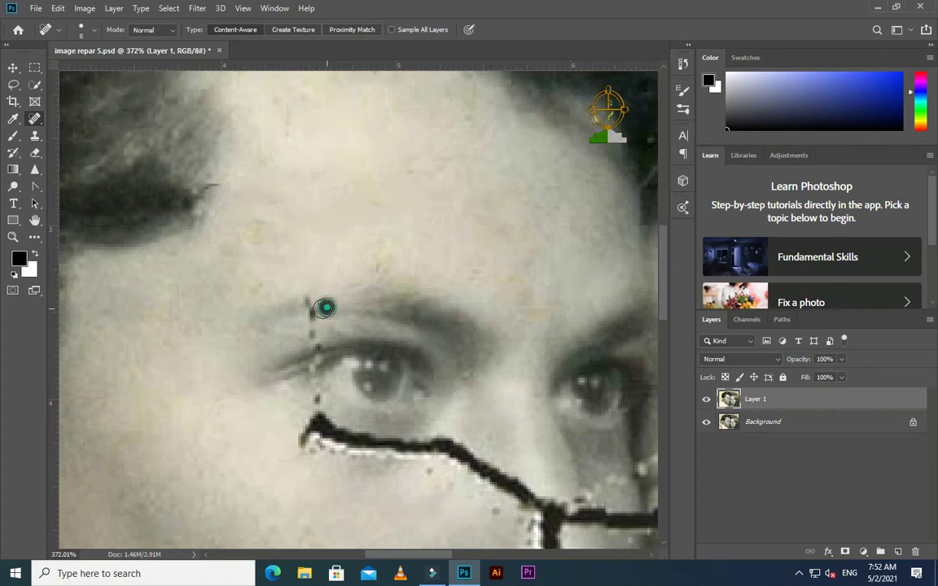
left_click(309, 303)
left_click(314, 324)
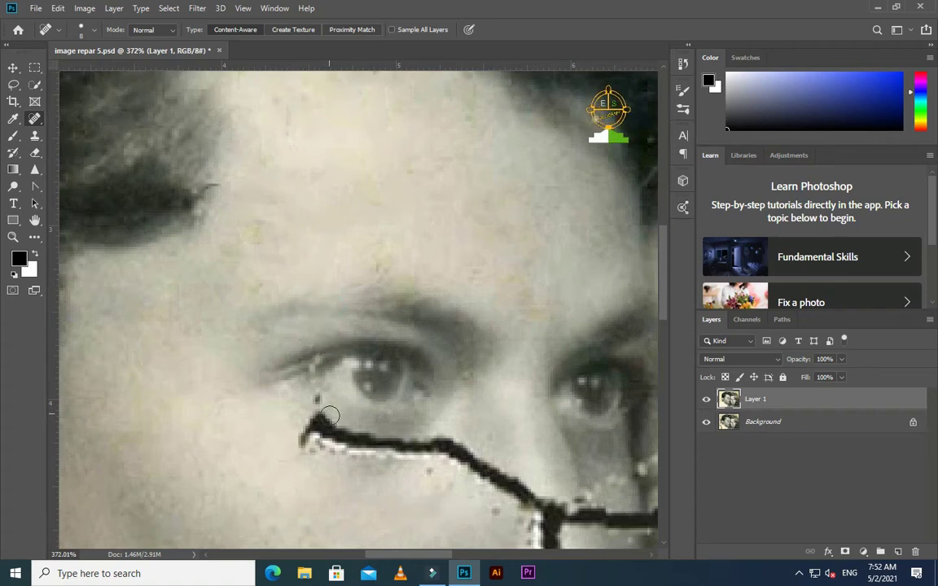
key("s")
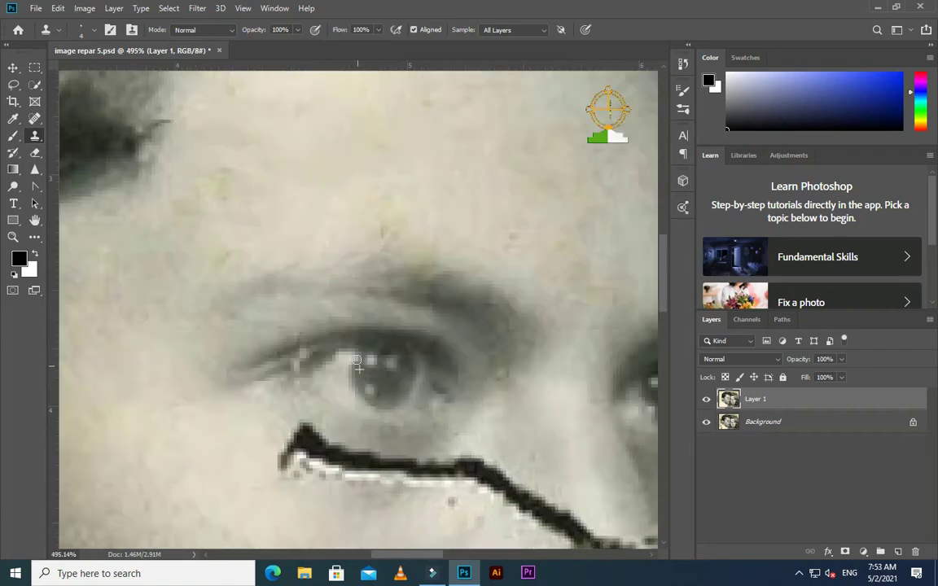
Set clean skin beside the man's eye as the Clone Stamp source and check the specks near the eye.
scroll(382, 399, "down", 1)
scroll(409, 427, "down", 5)
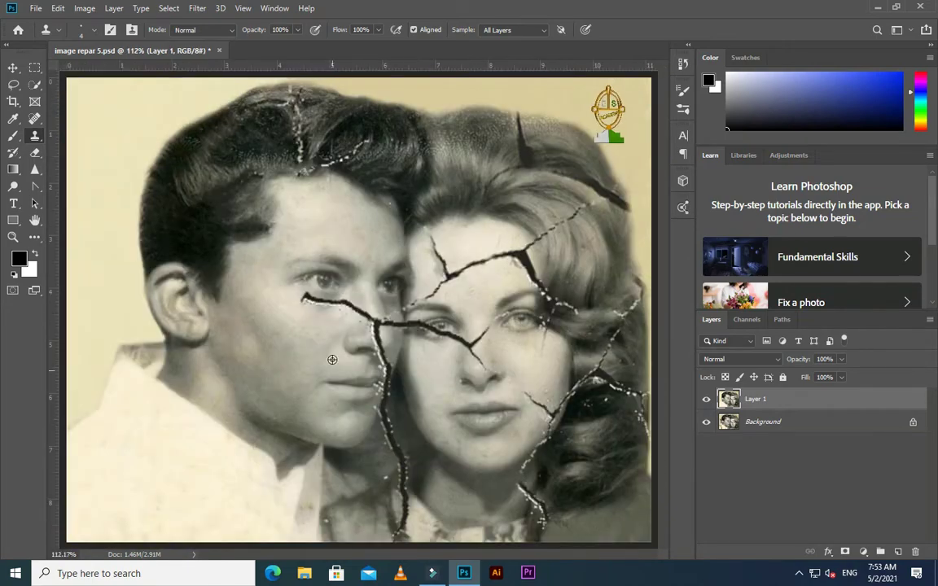
scroll(312, 267, "up", 5)
scroll(312, 268, "up", 3)
left_click(335, 282, "alt")
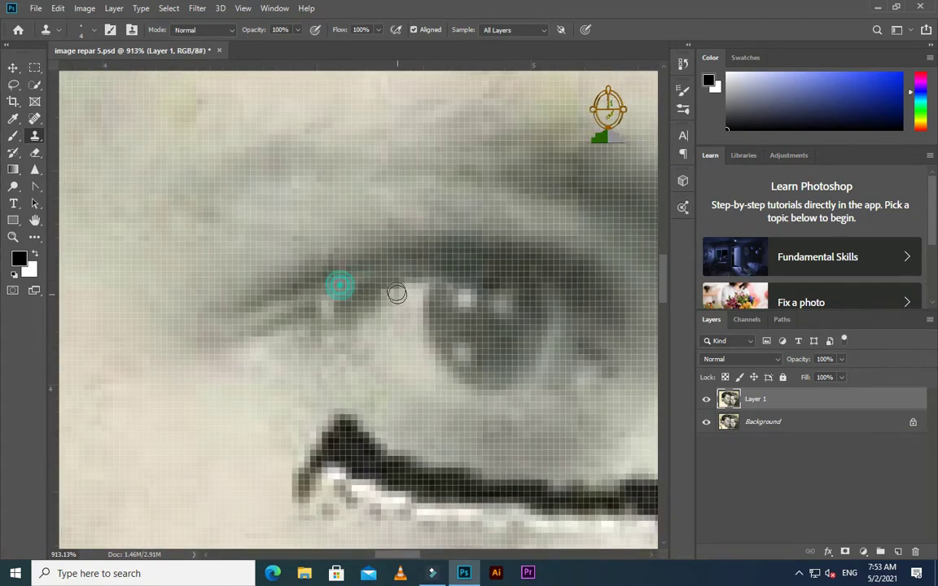
scroll(335, 309, "down", 3)
scroll(329, 350, "up", 3)
scroll(329, 358, "down", 3)
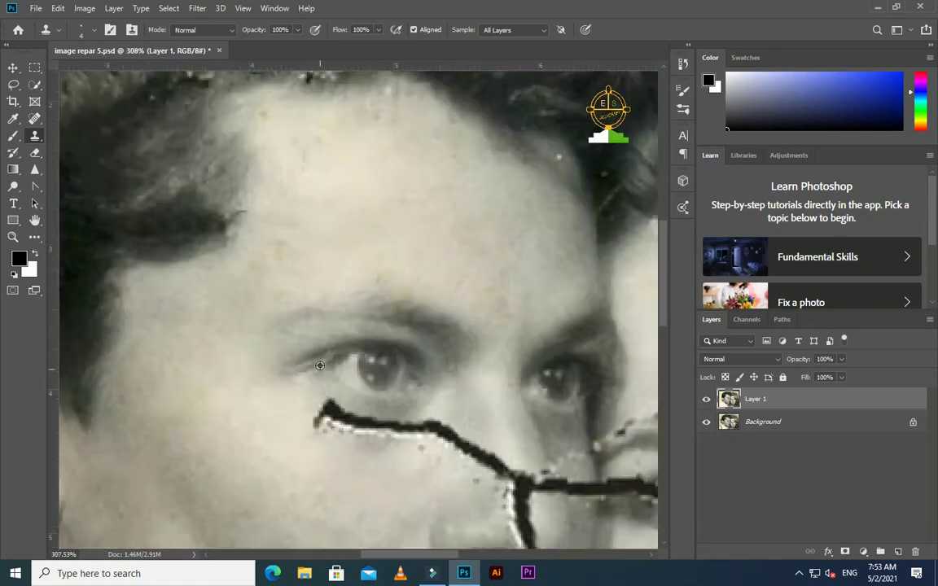
scroll(322, 378, "up", 2)
scroll(322, 378, "down", 3)
scroll(331, 341, "up", 2)
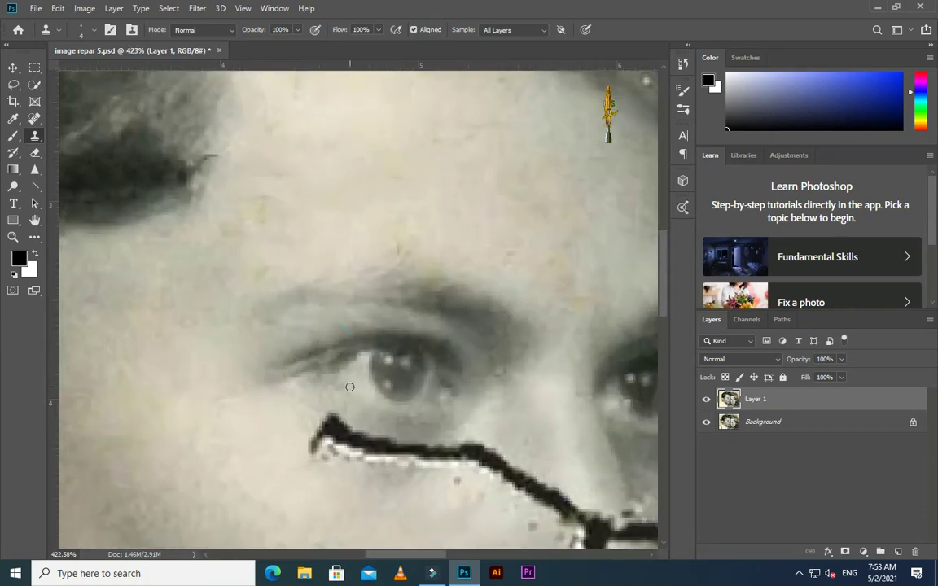
scroll(289, 326, "down", 3)
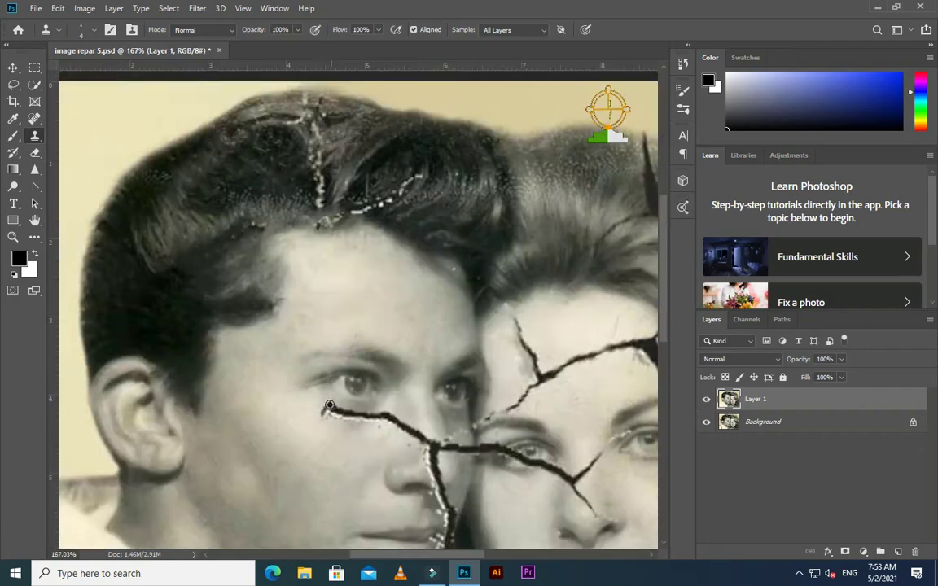
scroll(292, 296, "up", 1)
scroll(293, 297, "up", 3)
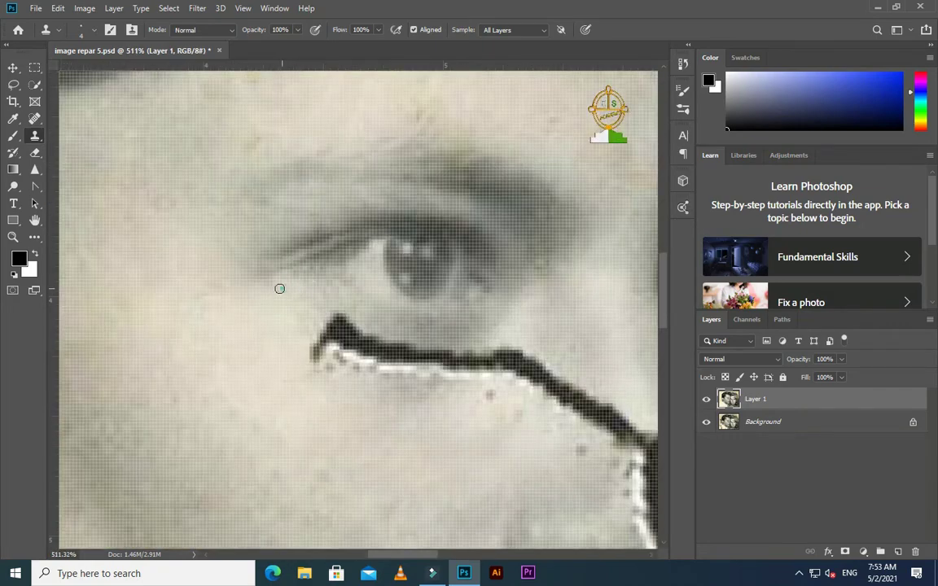
scroll(298, 374, "down", 4)
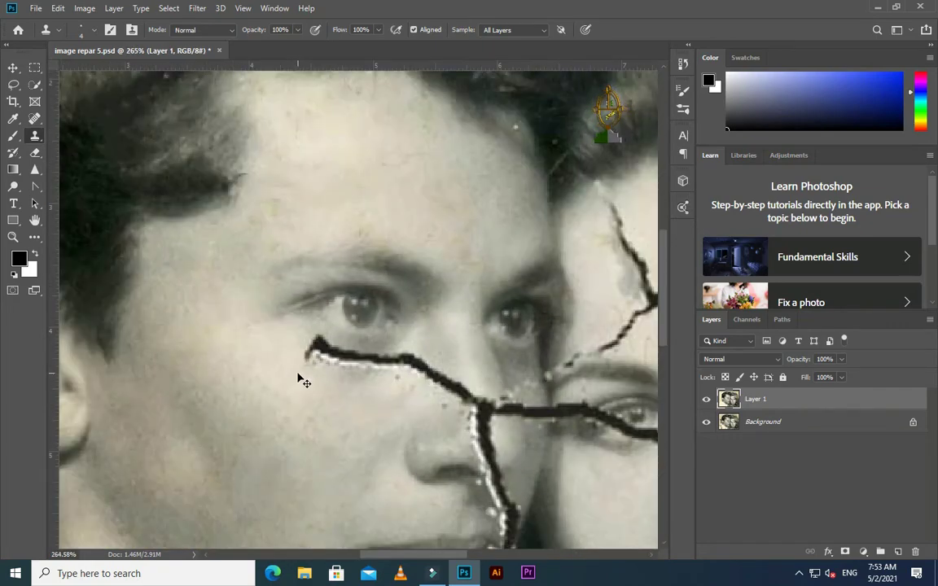
scroll(433, 308, "up", 2)
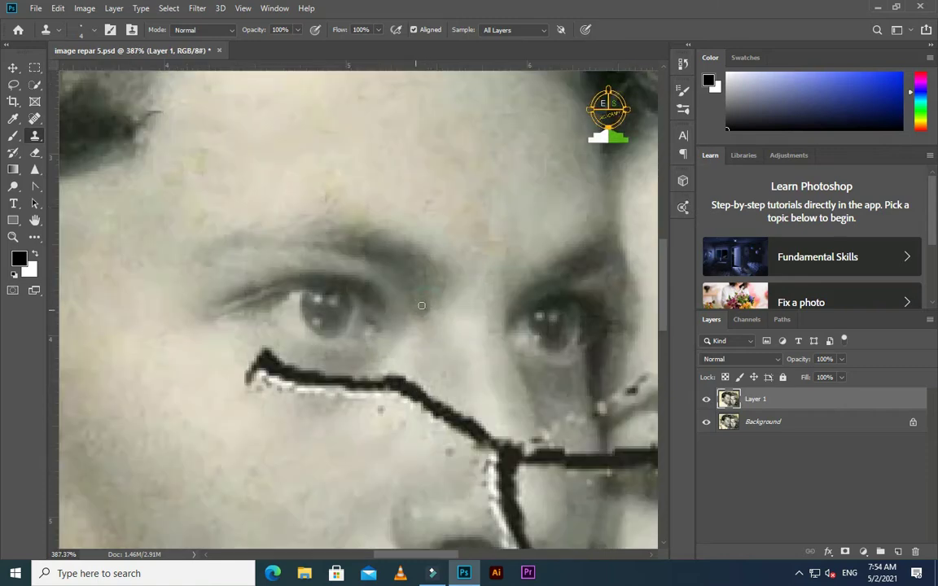
scroll(415, 326, "up", 2)
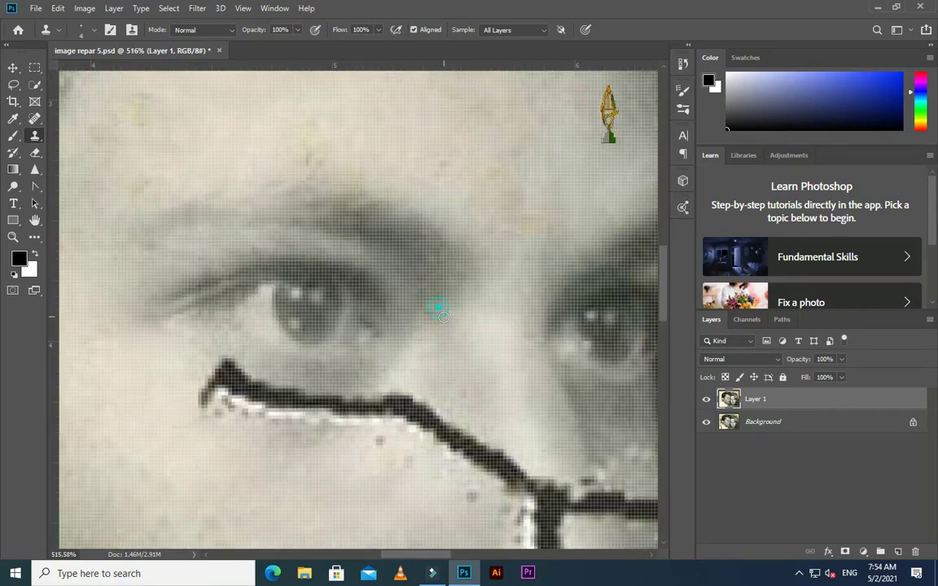
scroll(326, 318, "down", 2)
scroll(249, 320, "up", 1)
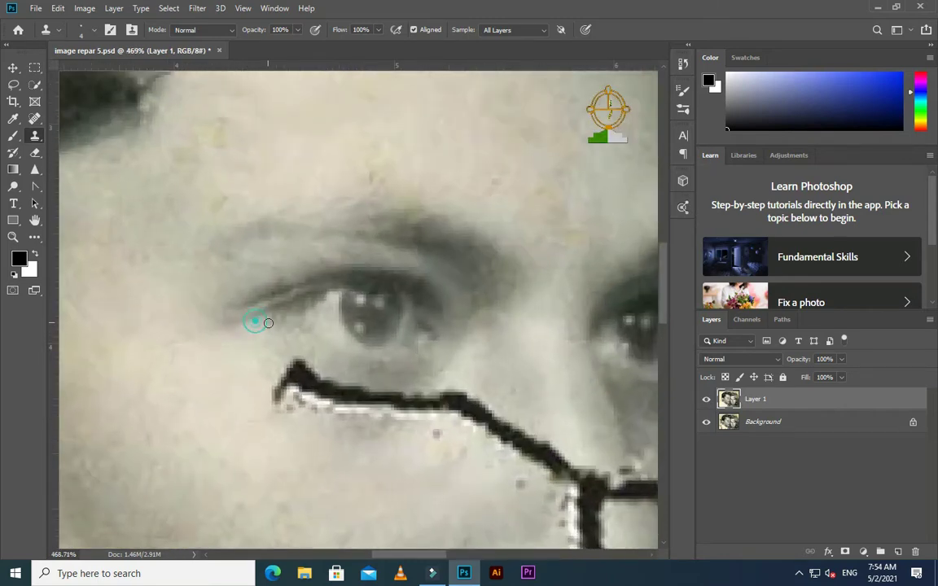
scroll(261, 324, "down", 2)
scroll(273, 309, "up", 3)
scroll(275, 353, "up", 1)
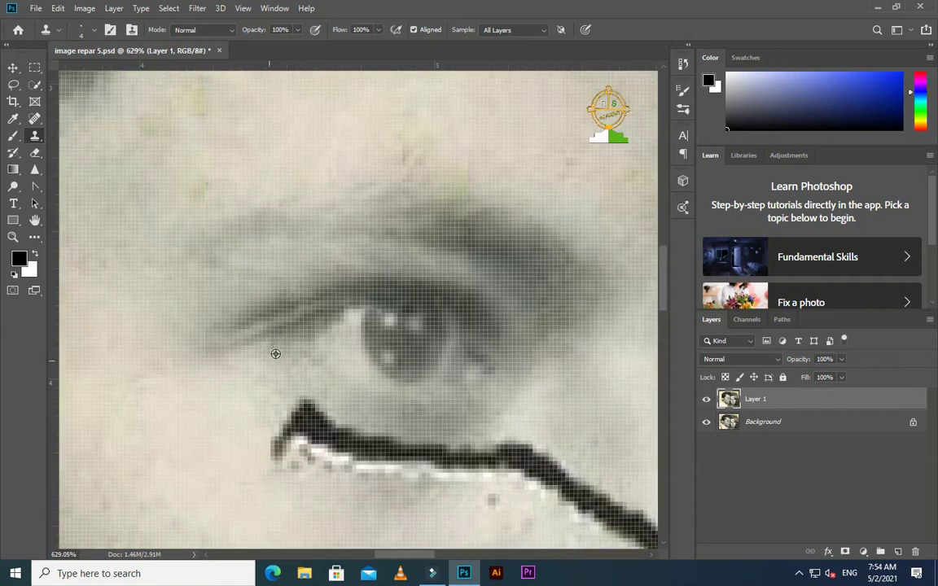
scroll(275, 353, "down", 3)
scroll(272, 387, "up", 1)
Spot-heal the stray mark at the end of the man's eyebrow, then shrink the brush.
left_click(35, 118)
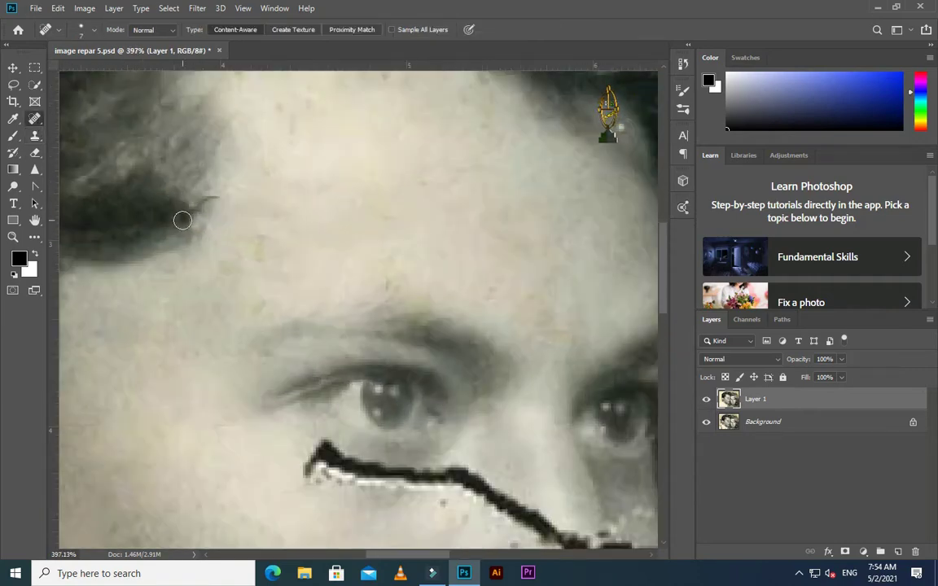
mouse_move(184, 214)
left_mouse_down()
mouse_move(214, 197)
mouse_move(272, 200)
mouse_move(236, 167)
mouse_move(244, 142)
mouse_move(224, 134)
mouse_move(261, 147)
mouse_move(266, 163)
mouse_move(275, 146)
left_mouse_up()
key("bracketleft")
key("bracketleft")
key("bracketleft")
scroll(291, 154, "down", 3)
scroll(282, 203, "up", 1)
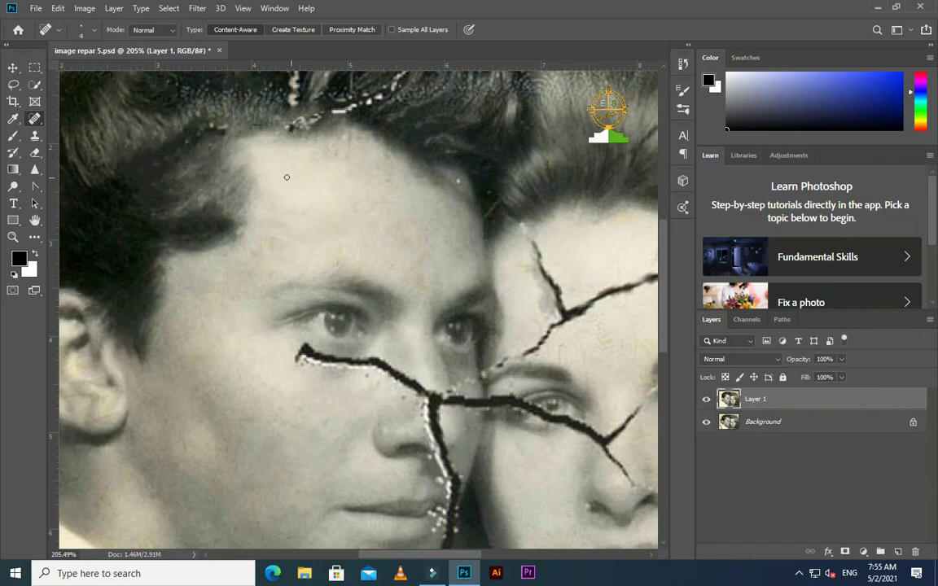
scroll(265, 216, "down", 1)
scroll(350, 131, "up", 1)
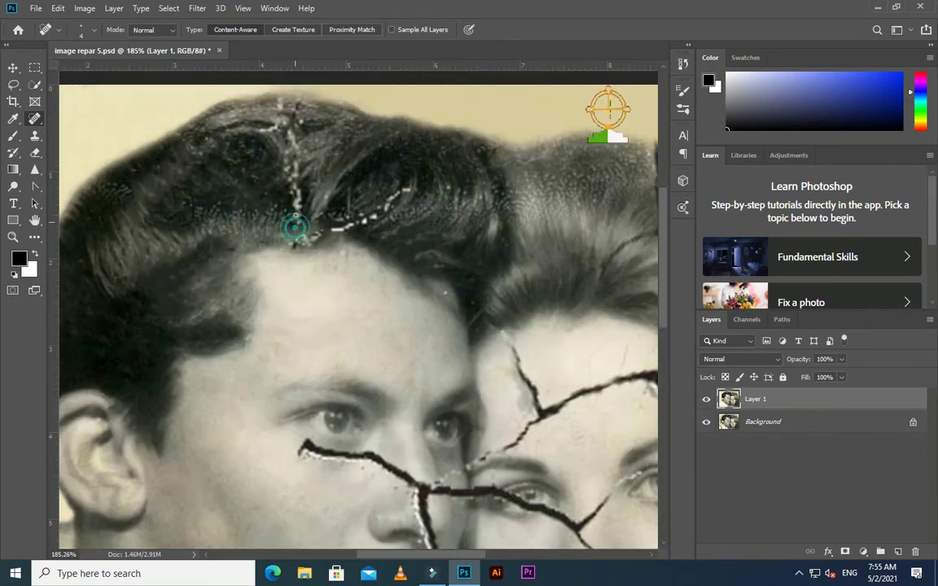
Sample nearby dark hair with the Clone Stamp and clone it over the crack at the hairline.
left_click(36, 139)
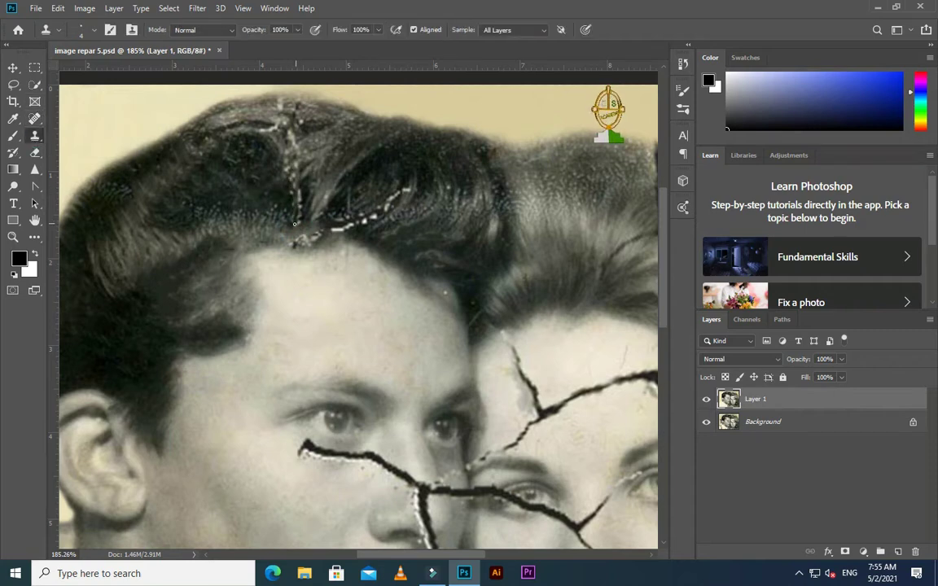
left_click(257, 193, "alt")
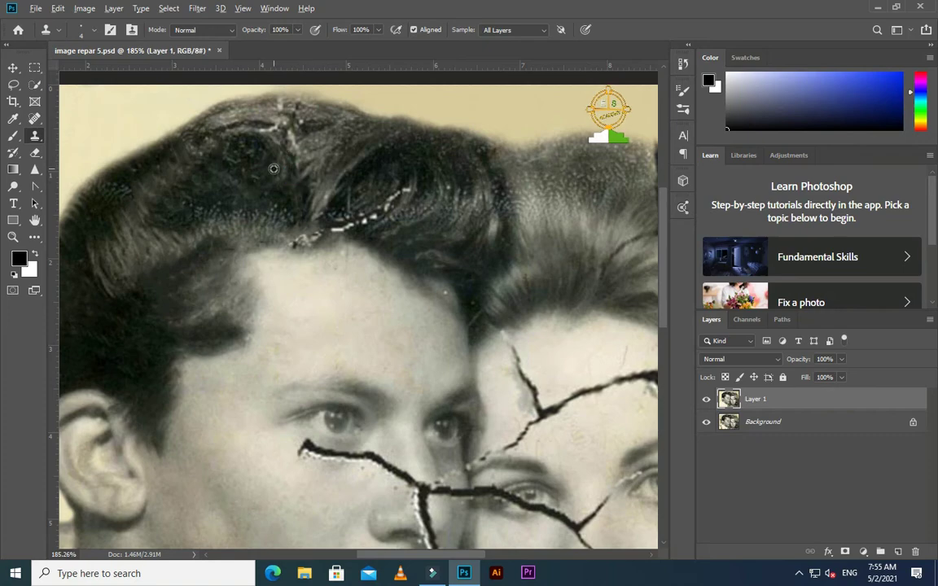
left_click_drag(271, 181, 280, 149)
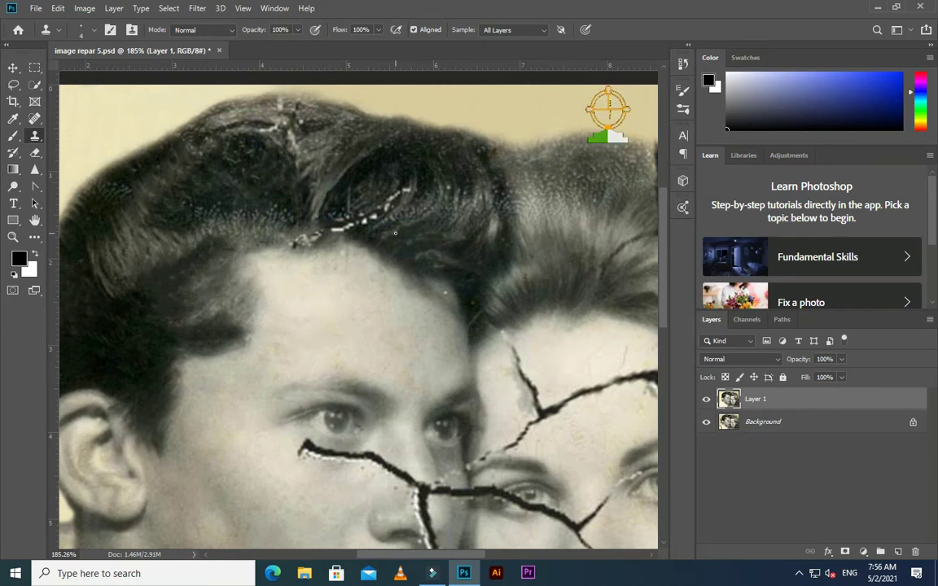
scroll(395, 234, "up", 4)
scroll(391, 223, "up", 1)
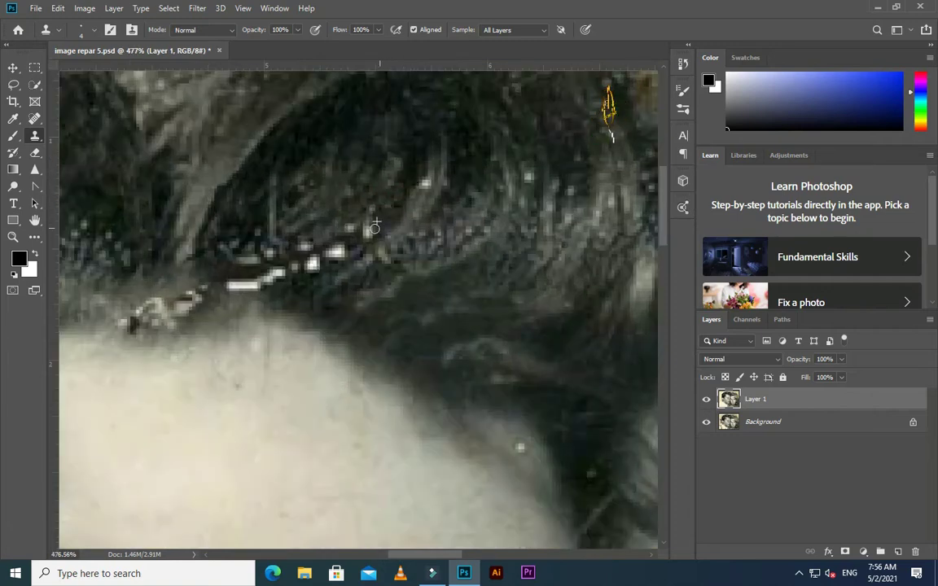
Cover the remaining white specks and streak along the man's hairline with cloned hair texture.
mouse_move(378, 205)
left_mouse_down()
mouse_move(395, 212)
mouse_move(389, 225)
left_mouse_up()
left_click_drag(345, 248, 301, 268)
mouse_move(223, 283)
left_mouse_down()
mouse_move(286, 266)
mouse_move(262, 285)
left_mouse_up()
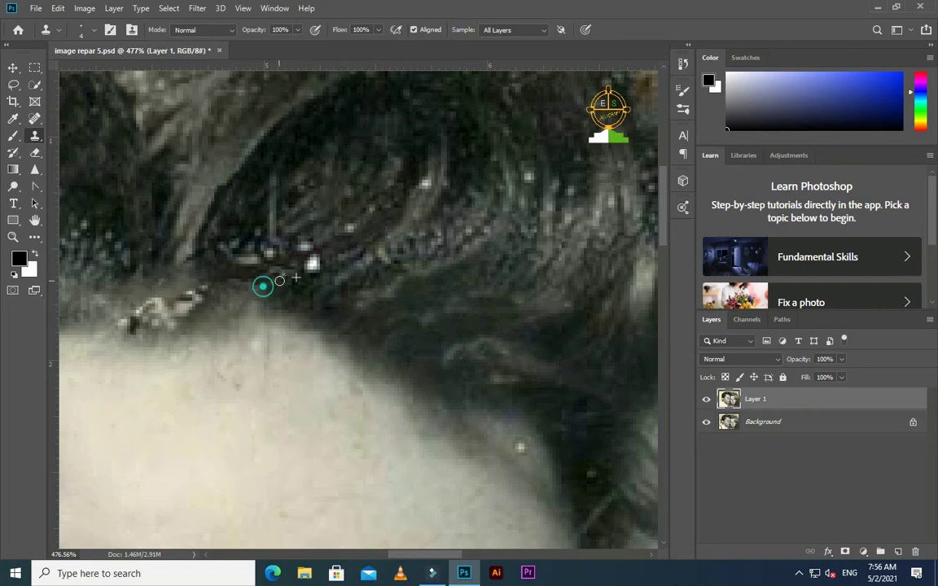
left_click_drag(309, 265, 280, 270)
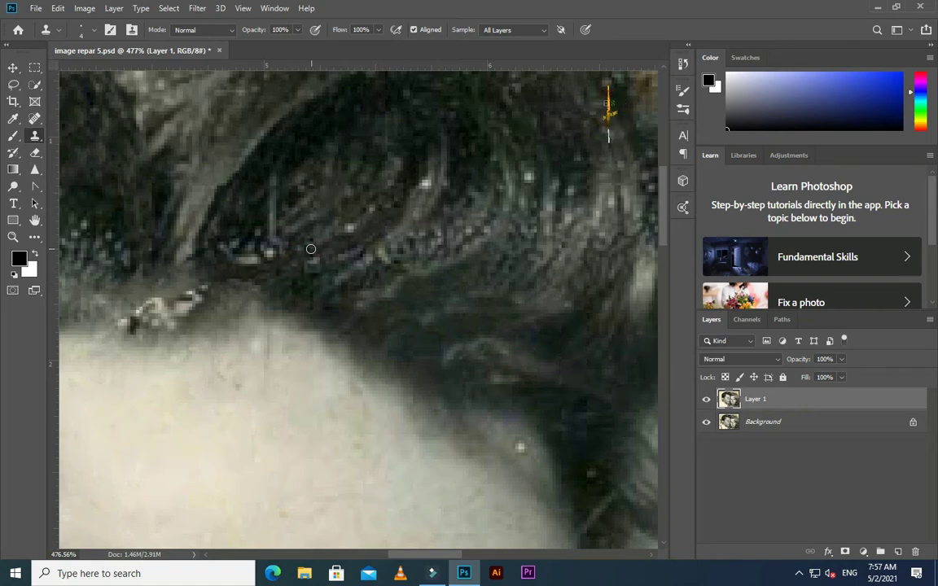
scroll(293, 317, "down", 5)
scroll(254, 345, "up", 4)
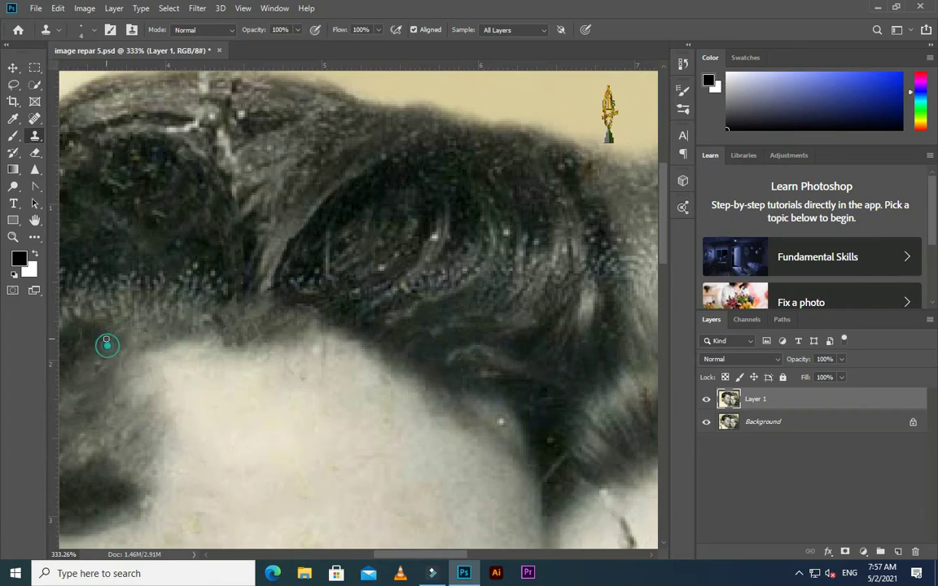
scroll(97, 371, "down", 5)
scroll(300, 425, "up", 5)
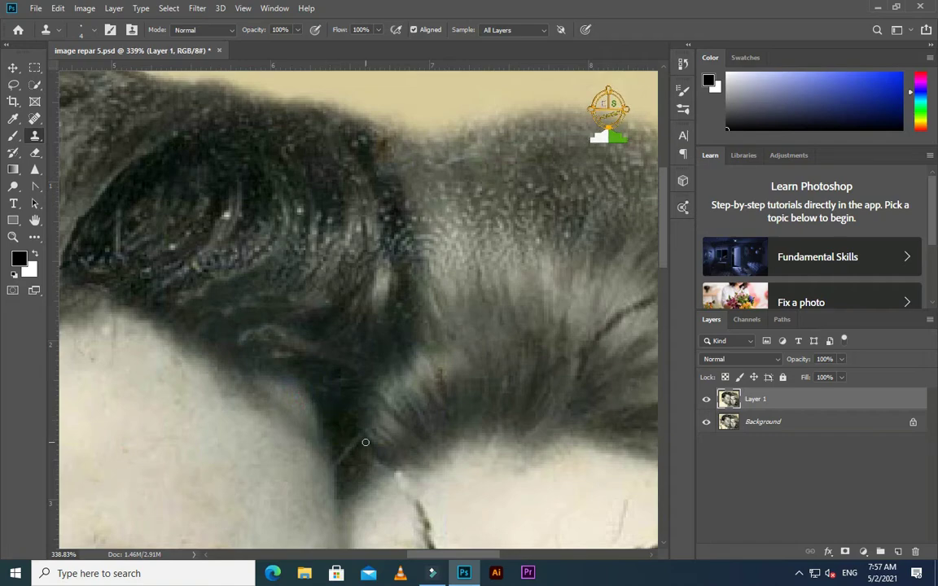
scroll(341, 455, "up", 2)
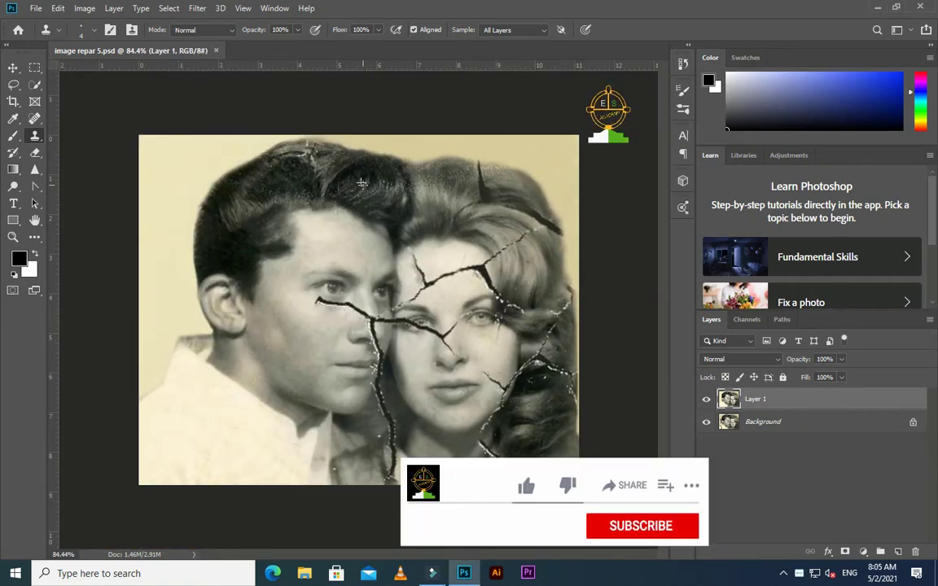
With the Spot Healing Brush, heal the speck and crack line in the man's hair, using a smaller brush.
scroll(361, 182, "up", 10)
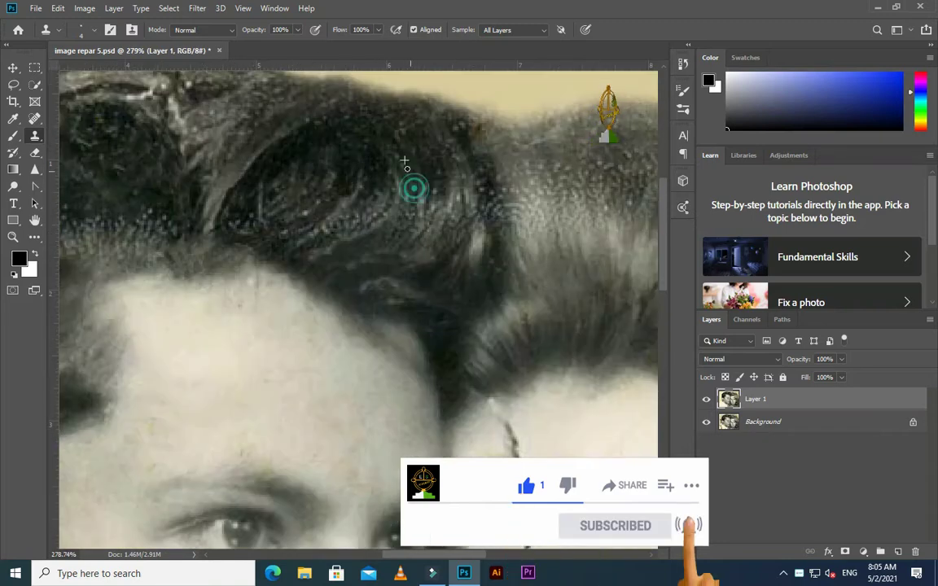
key("j")
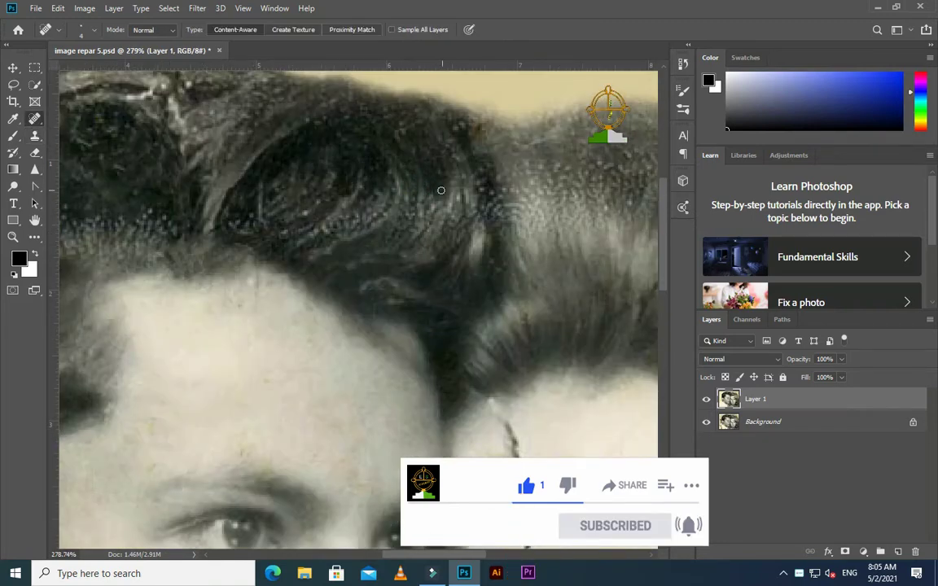
scroll(404, 199, "up", 1)
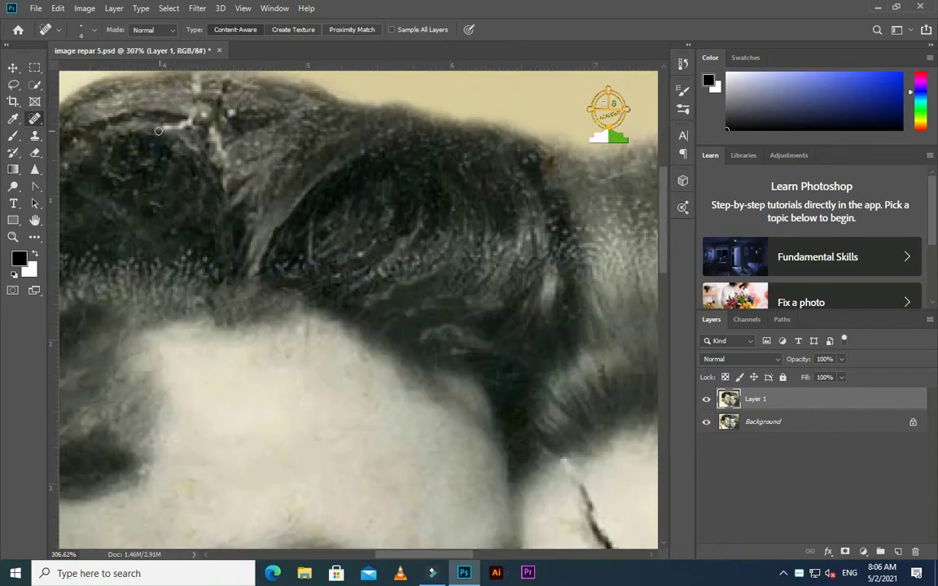
left_click(171, 108)
left_click(223, 193)
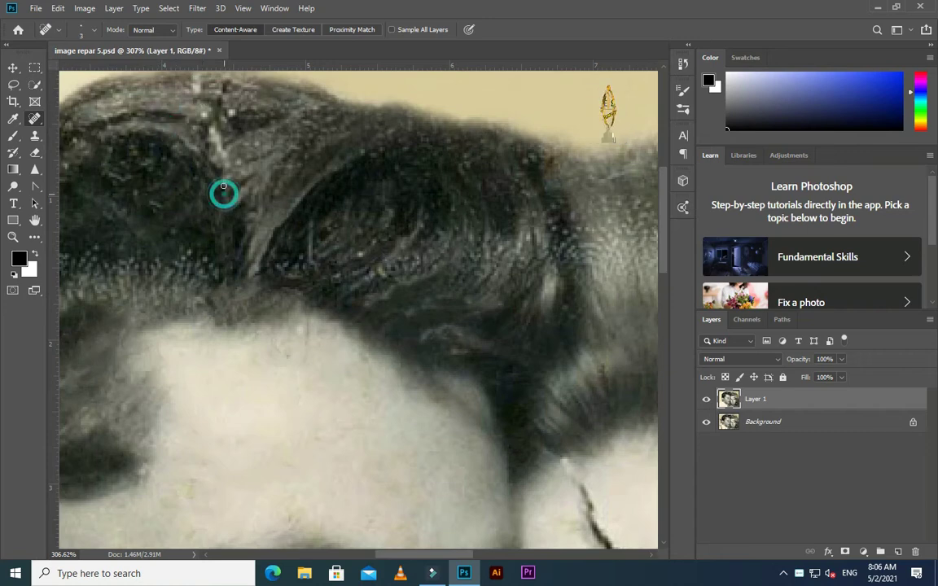
key("[")
left_click(222, 151)
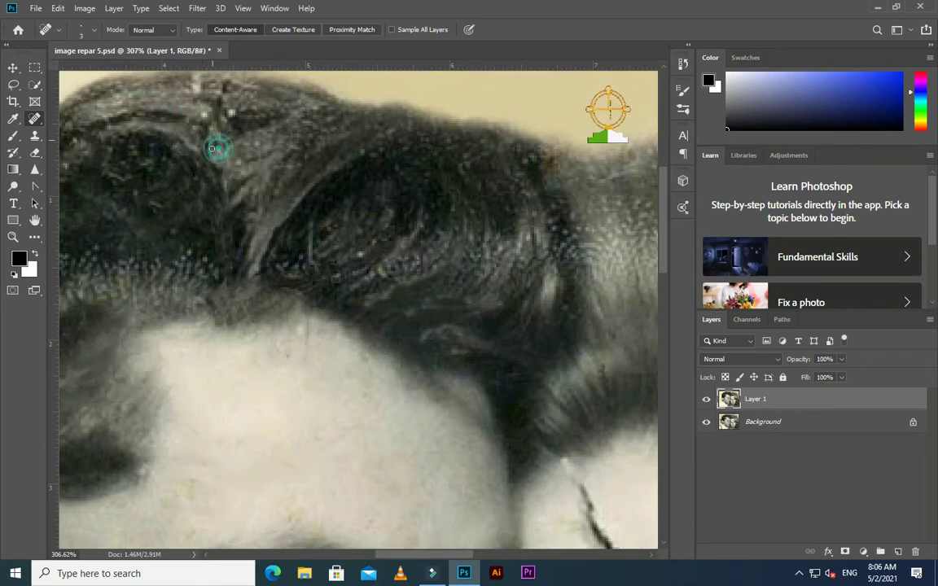
Retouch the hair along the photo's top edge and smooth blemishes in the hair texture.
scroll(211, 151, "up", 1)
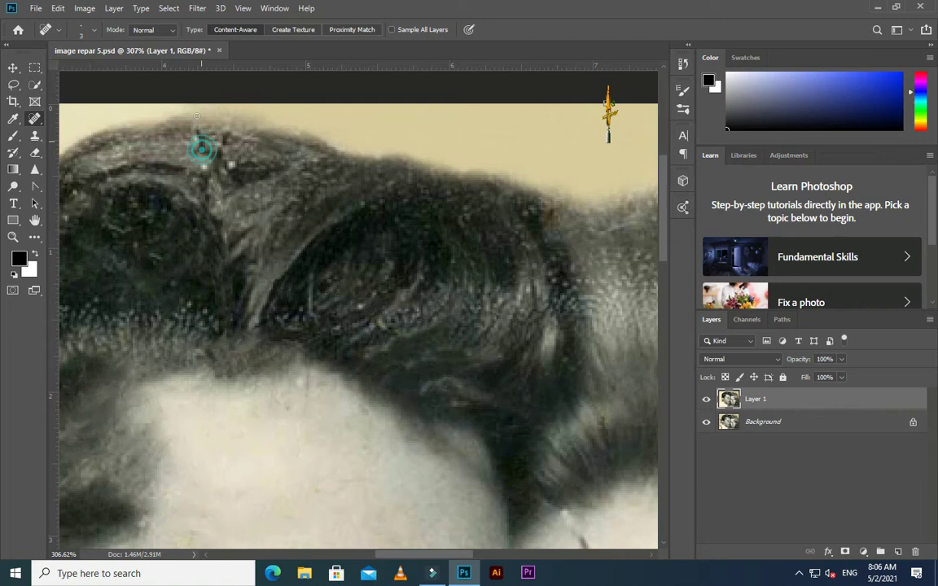
left_click(234, 171)
left_click(195, 162)
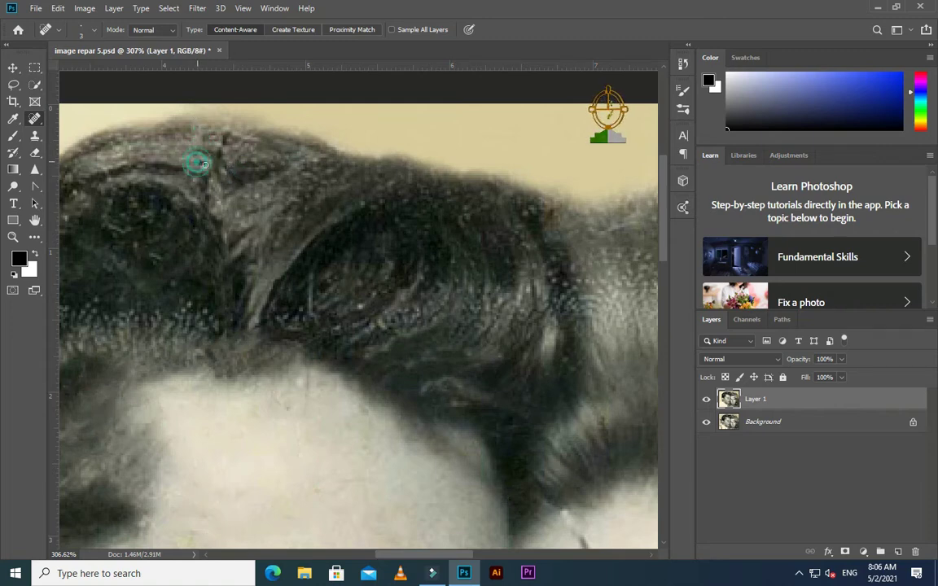
left_click(196, 164)
left_click(241, 203)
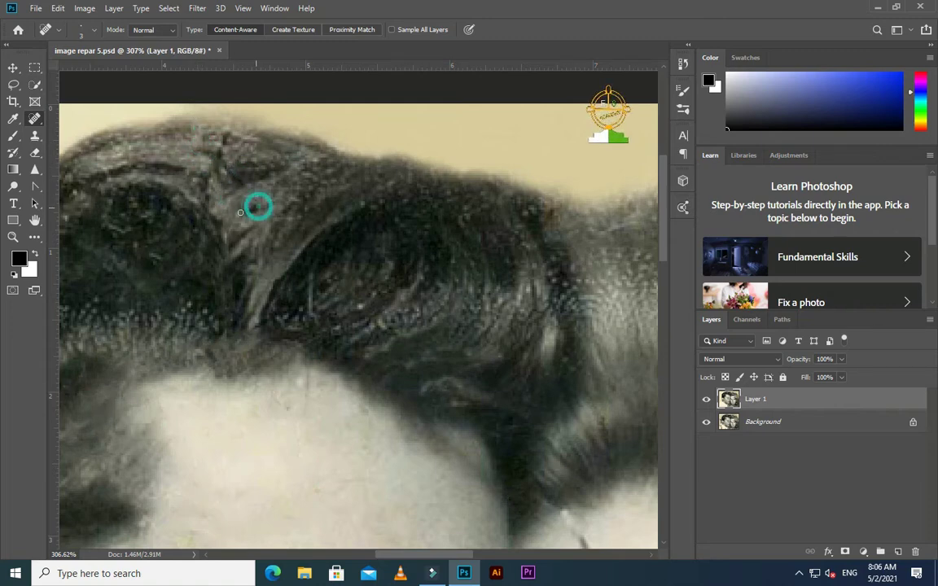
left_click(232, 197)
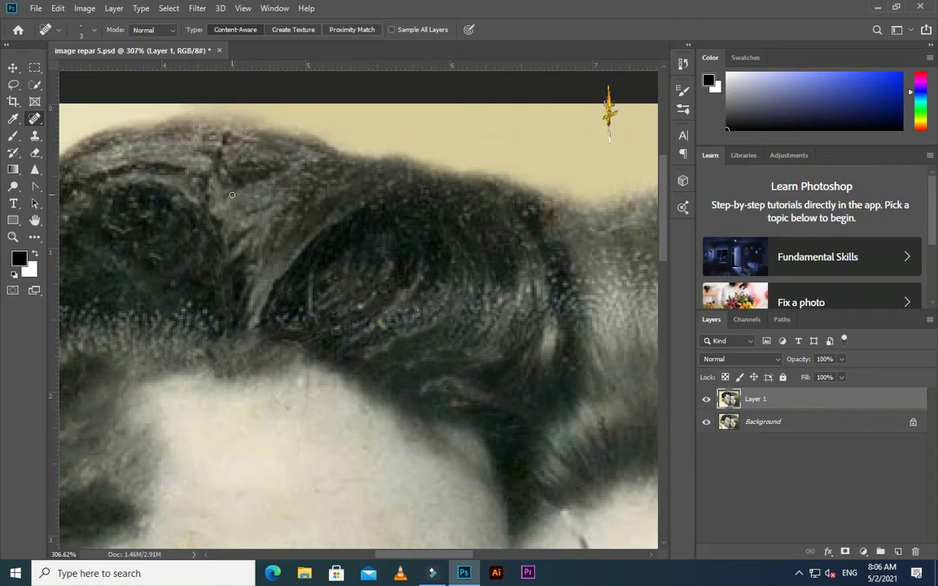
scroll(252, 254, "down", 2)
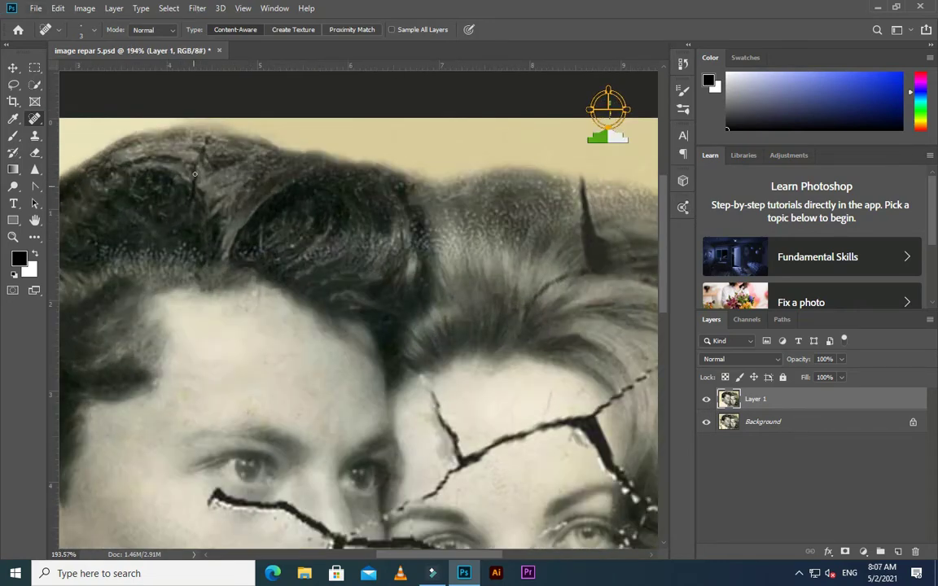
Heal the damaged strands and specks on the left and top of the hair, then fit the photo on screen.
left_click(188, 201)
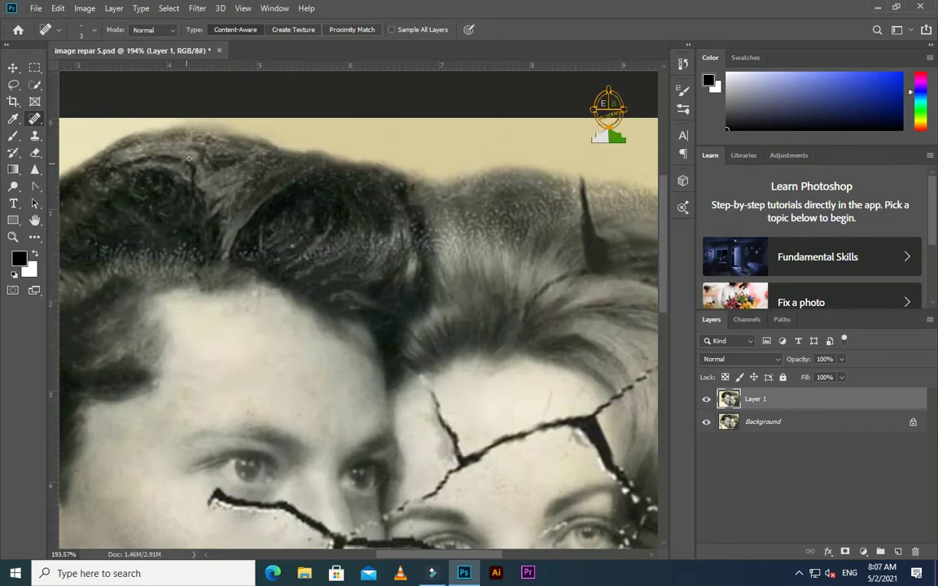
left_click(208, 161)
left_click(191, 134)
left_click(185, 145)
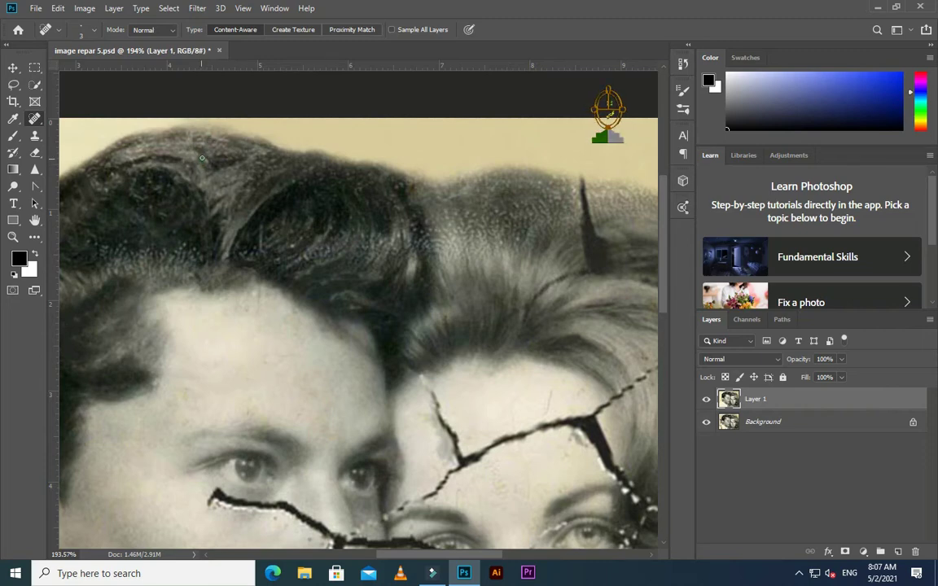
left_click(193, 178)
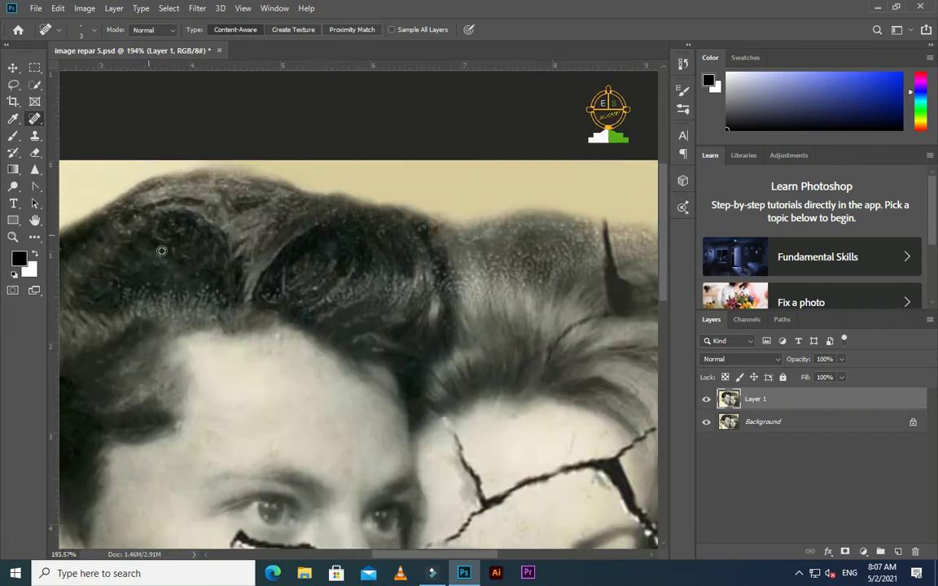
left_click(173, 235)
left_click(150, 219)
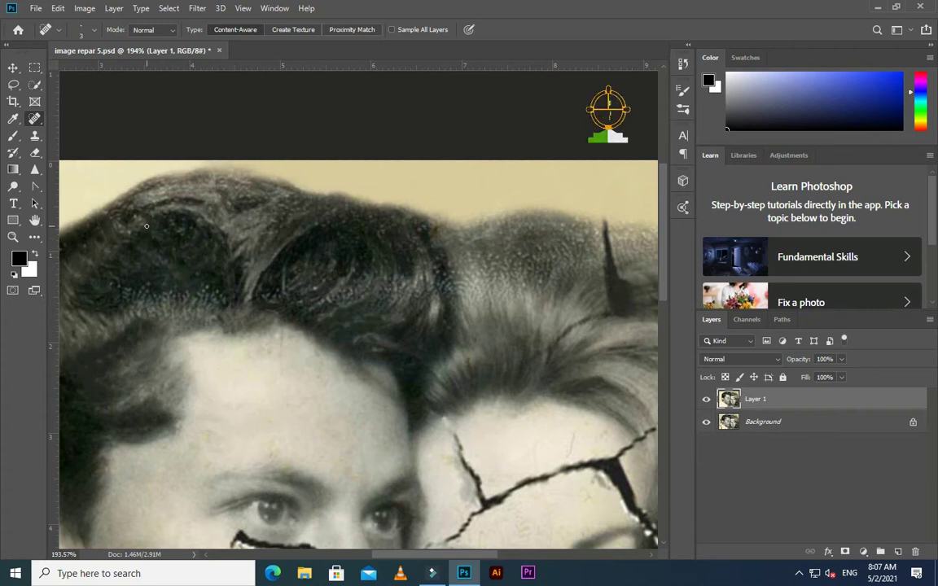
key("ctrl+0")
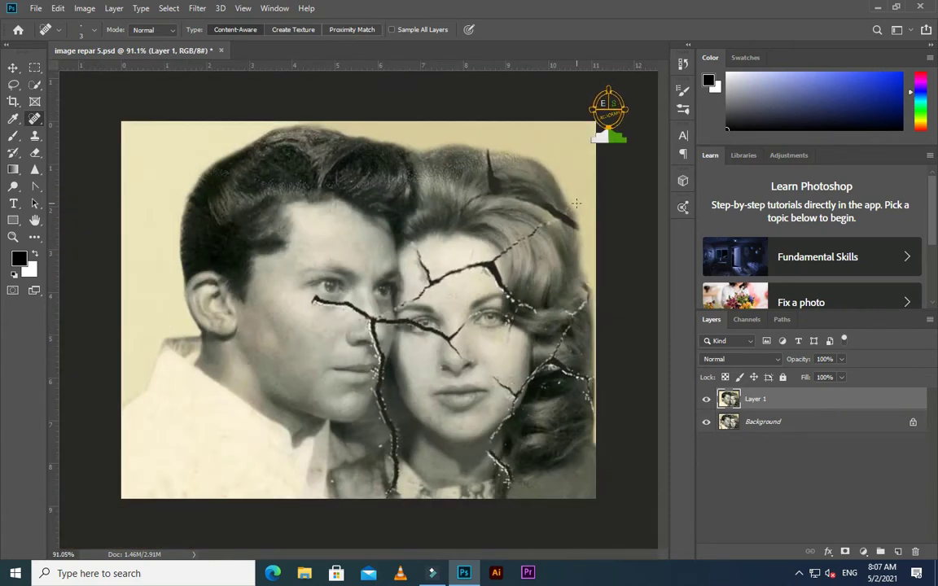
Patch out the thin crack running up through the right side of the woman's hair.
scroll(547, 226, "up", 5)
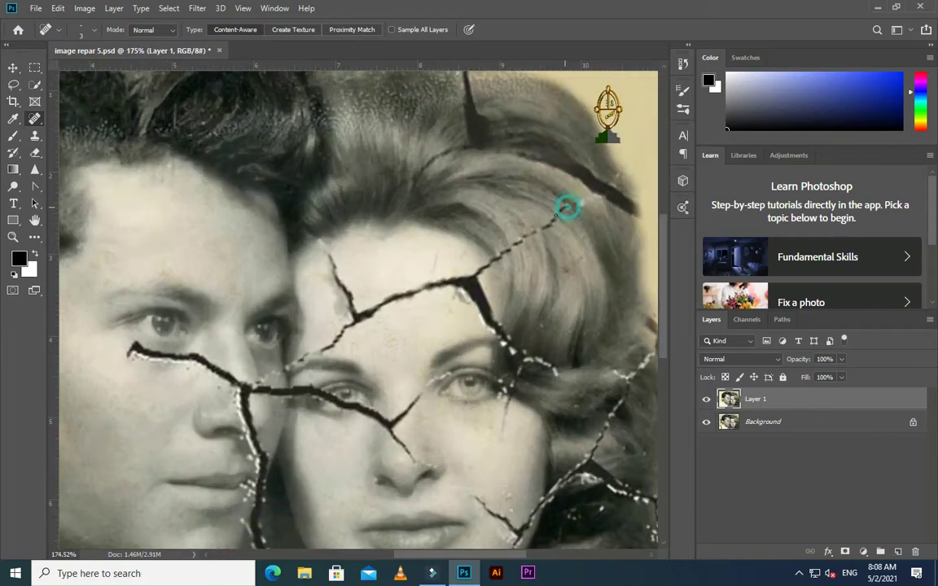
left_click(569, 207)
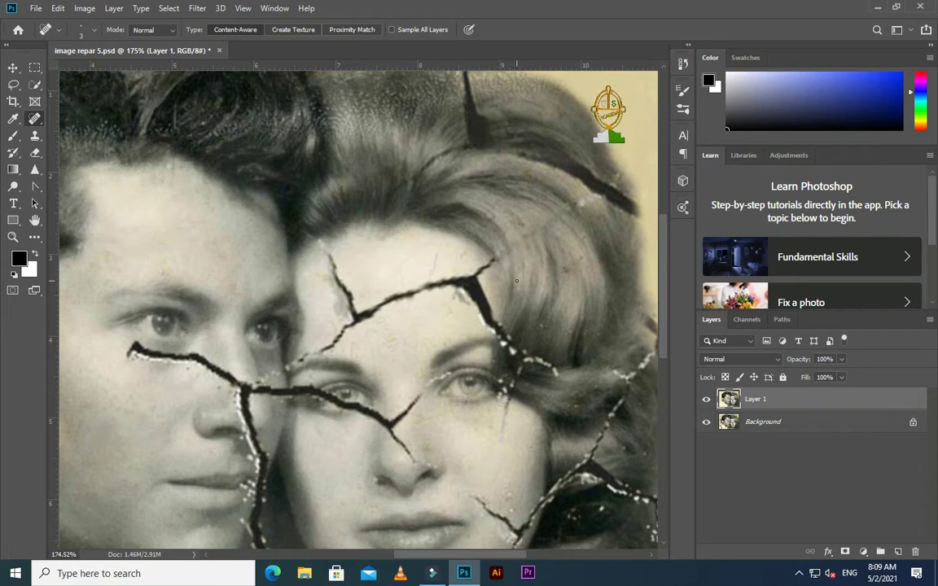
scroll(332, 243, "up", 3)
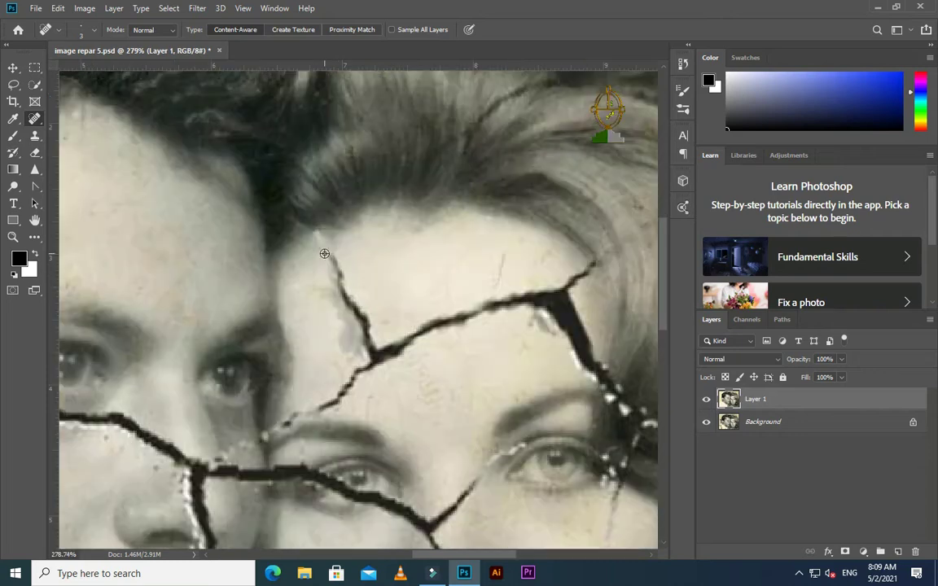
left_click(35, 135)
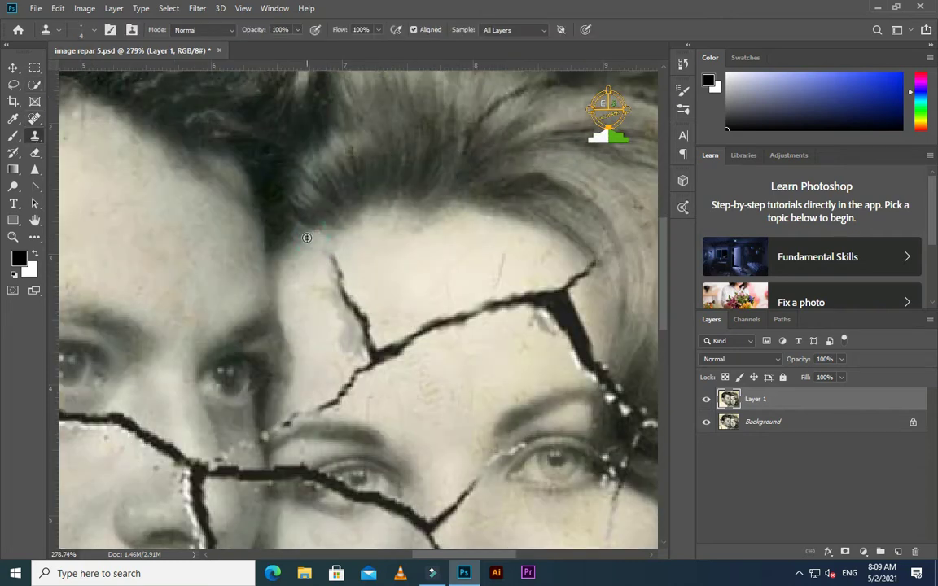
Alt-click clean skin as the Clone Stamp source and zoom in on the woman's jaw crack.
left_click(306, 238, "alt")
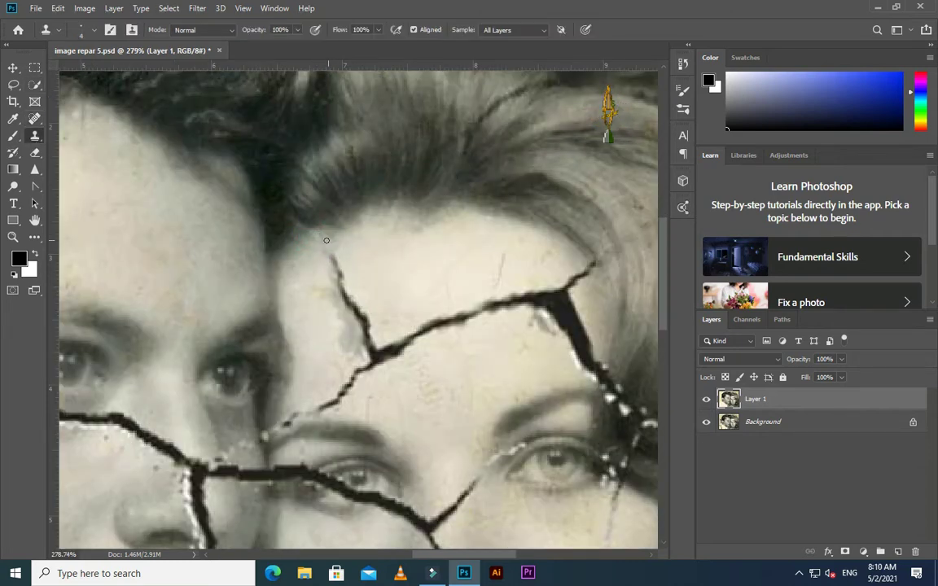
scroll(313, 244, "up", 1)
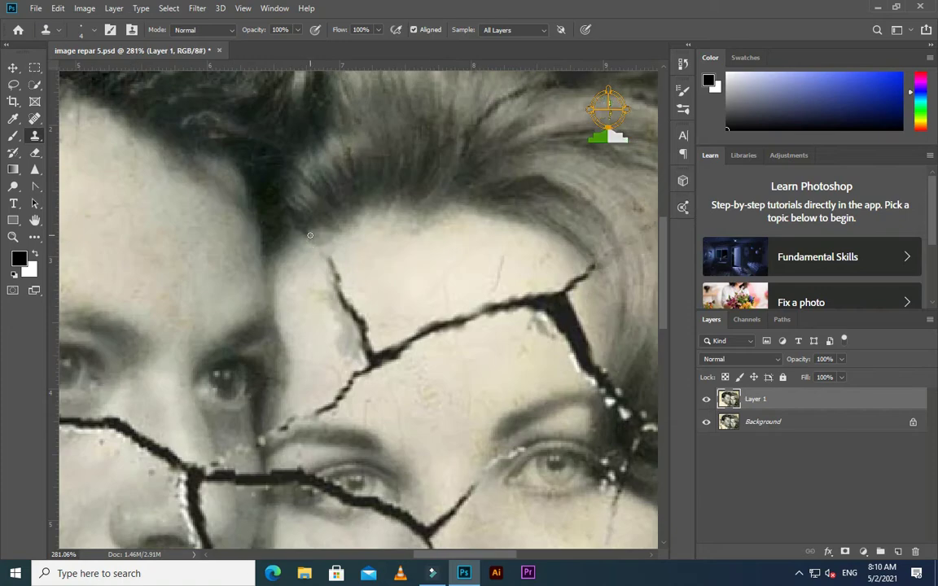
left_click(306, 237, "alt")
scroll(304, 238, "down", 5)
scroll(301, 275, "up", 7)
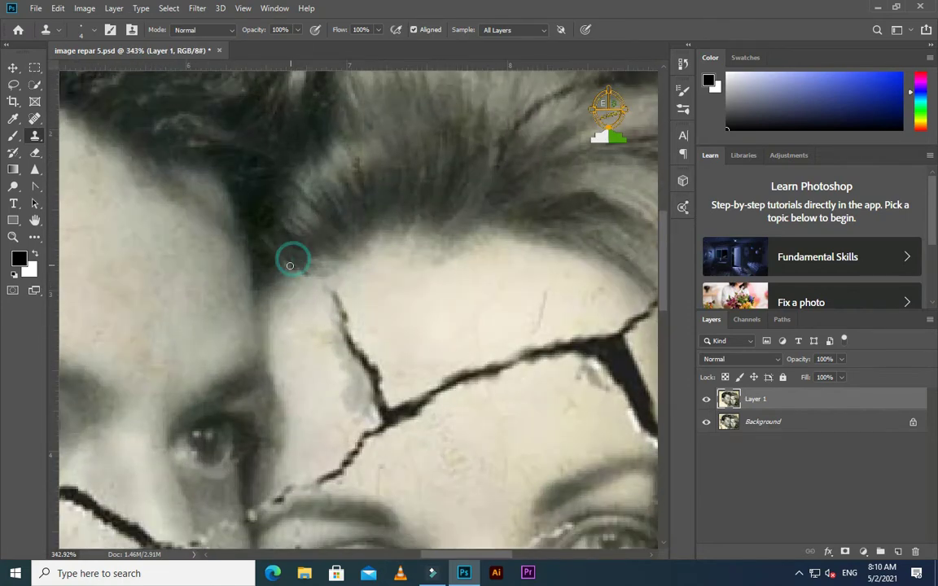
scroll(281, 262, "down", 3)
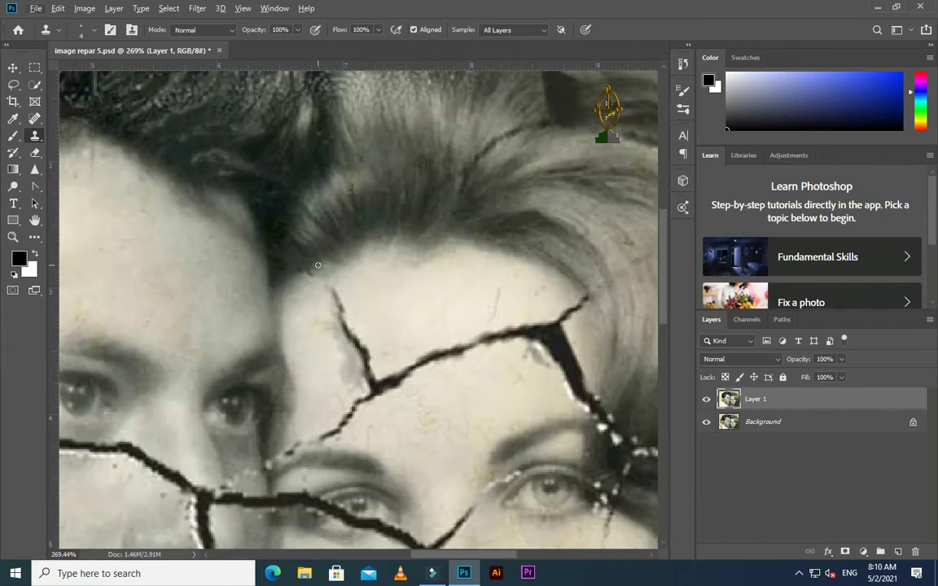
scroll(286, 244, "up", 3)
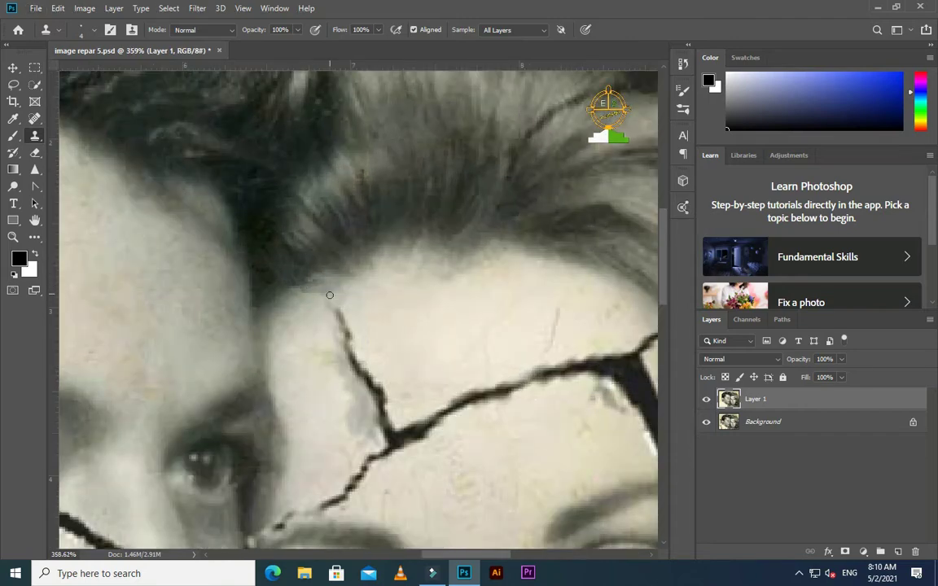
scroll(328, 294, "down", 3)
scroll(443, 326, "up", 3)
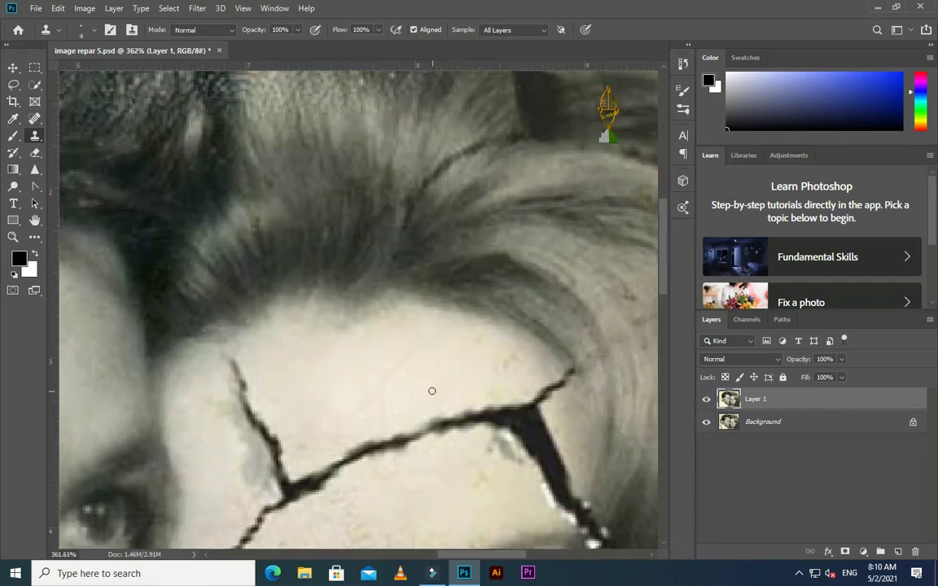
scroll(442, 393, "down", 2)
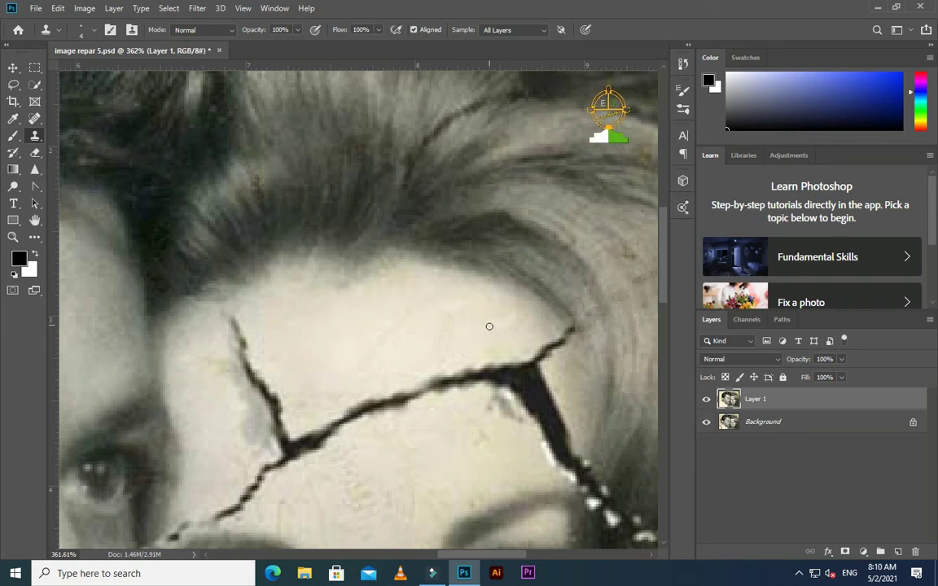
left_click(359, 351)
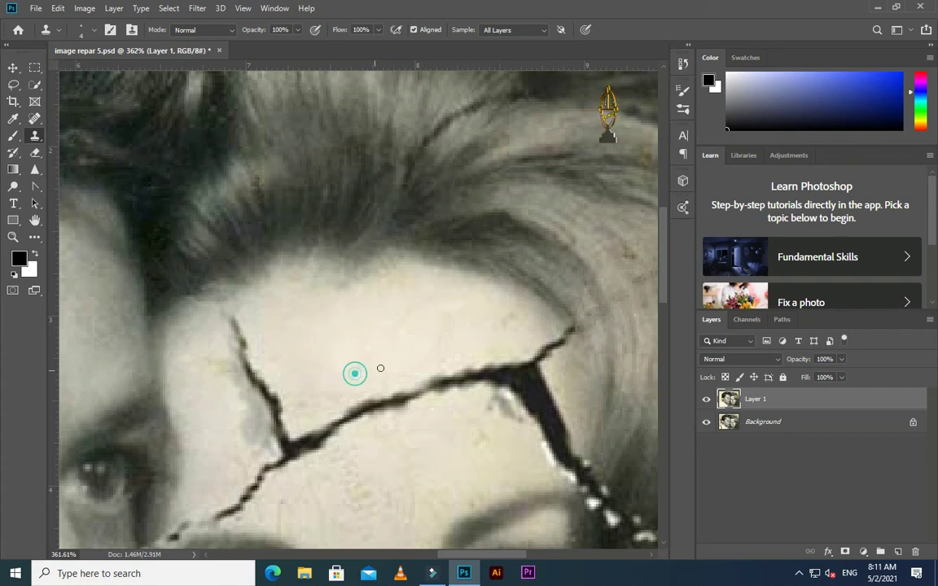
scroll(342, 325, "down", 1)
scroll(342, 325, "down", 1)
scroll(290, 331, "down", 2)
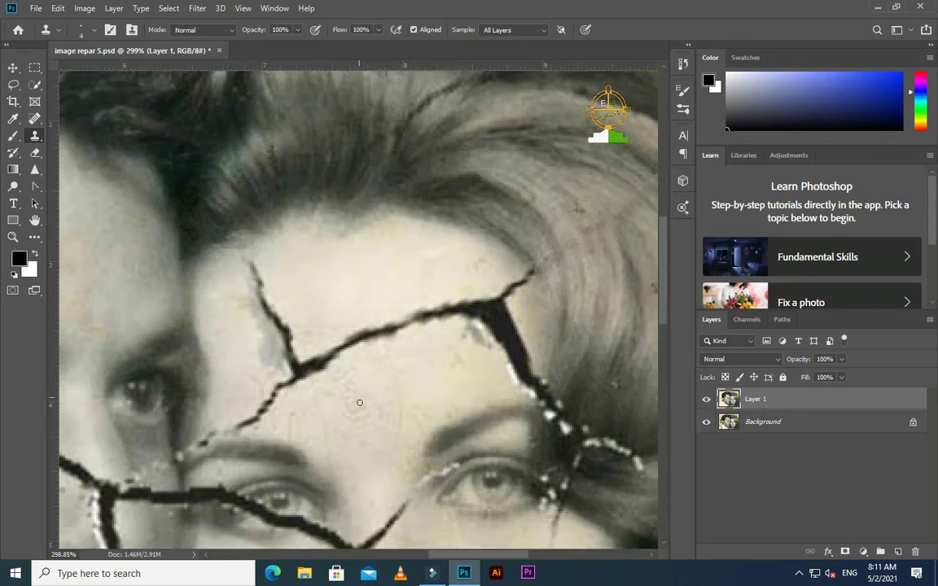
scroll(294, 374, "up", 2)
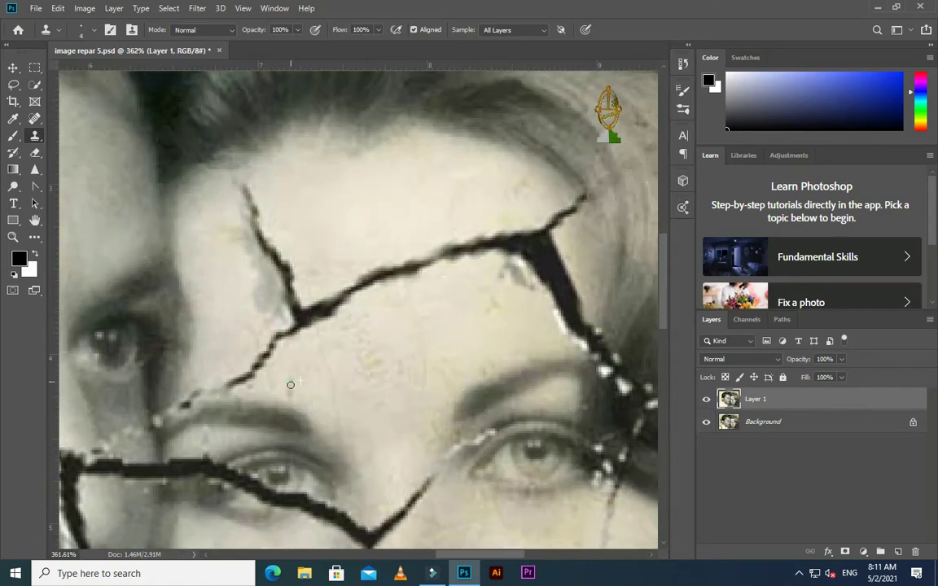
scroll(305, 387, "up", 1)
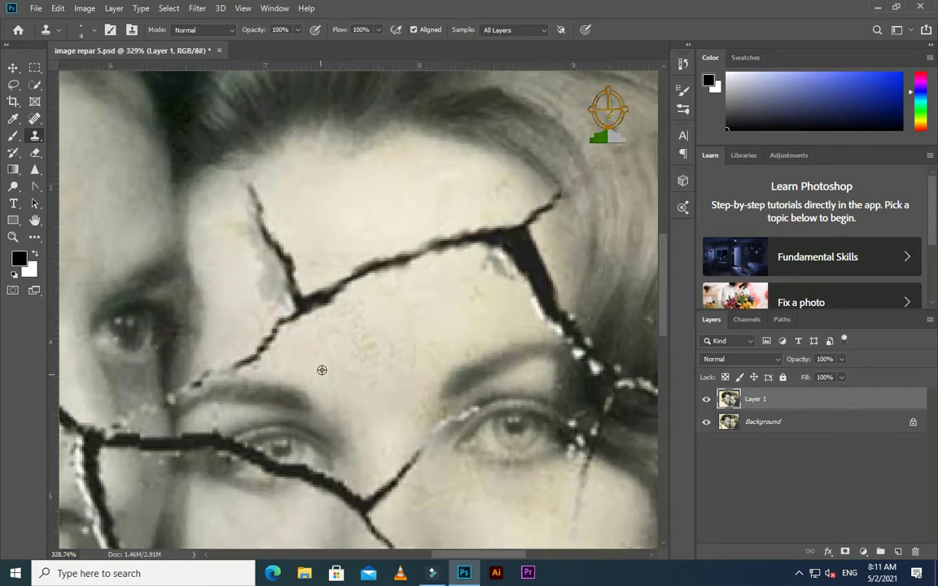
scroll(338, 368, "down", 1)
scroll(338, 366, "down", 3)
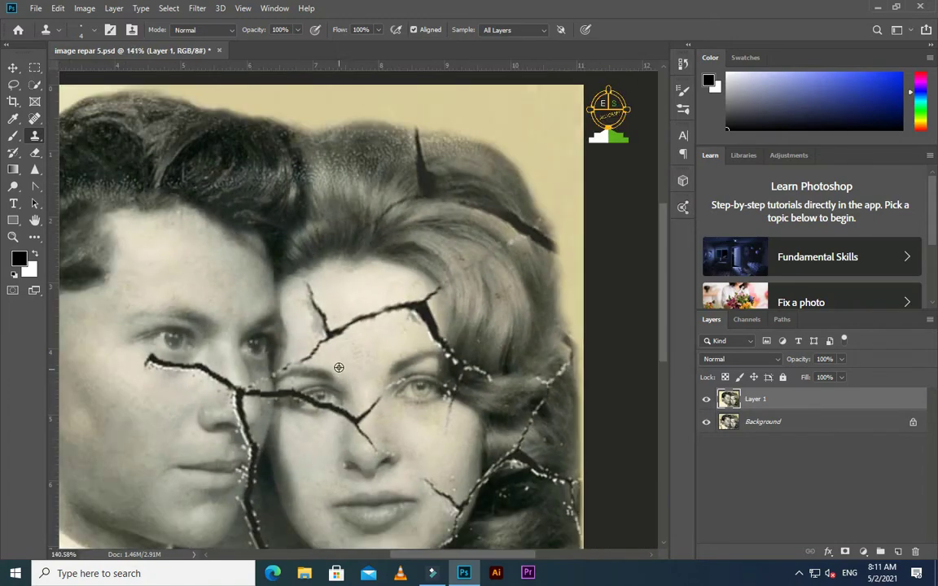
scroll(408, 340, "up", 3)
scroll(415, 334, "up", 1)
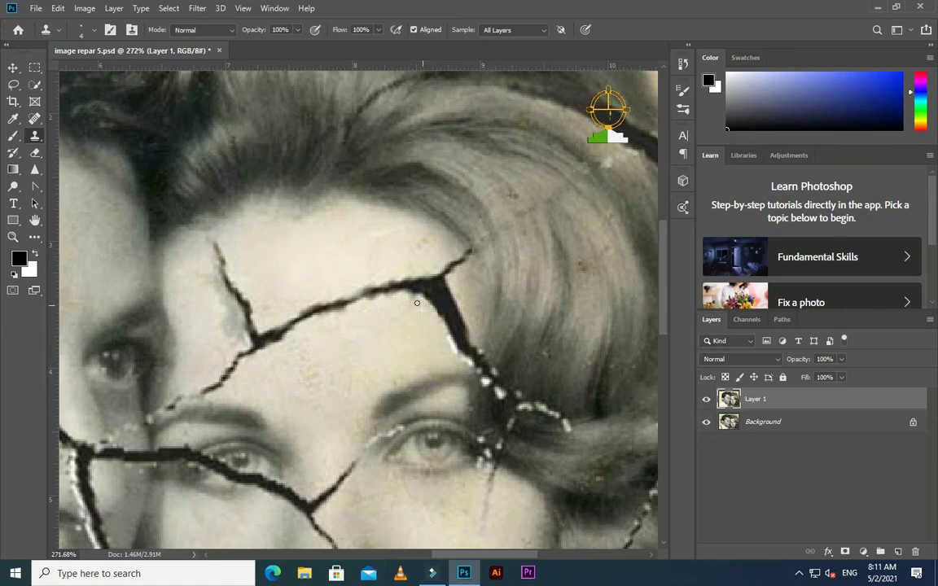
scroll(408, 314, "down", 5)
scroll(439, 342, "down", 1)
scroll(468, 371, "up", 10)
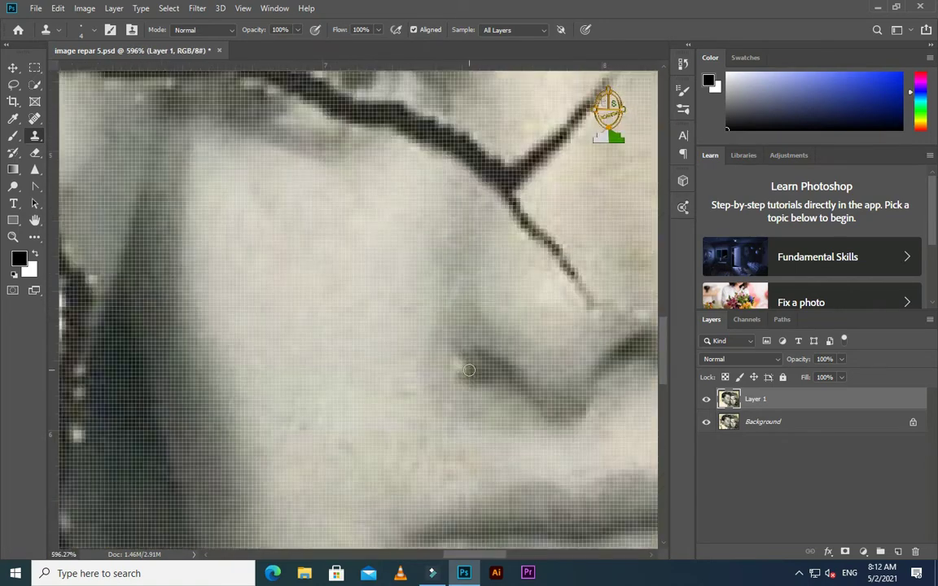
scroll(460, 365, "down", 2)
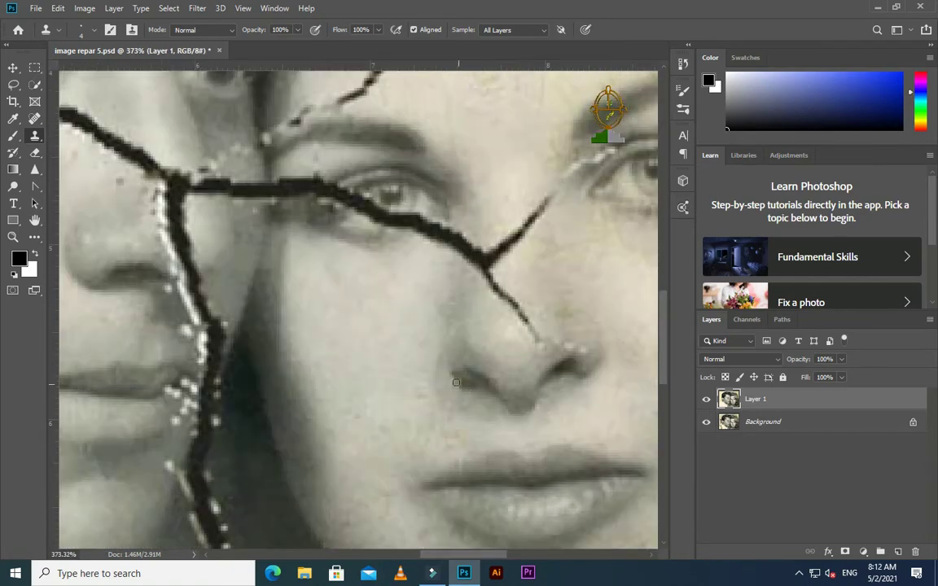
scroll(456, 385, "down", 4)
scroll(452, 391, "up", 3)
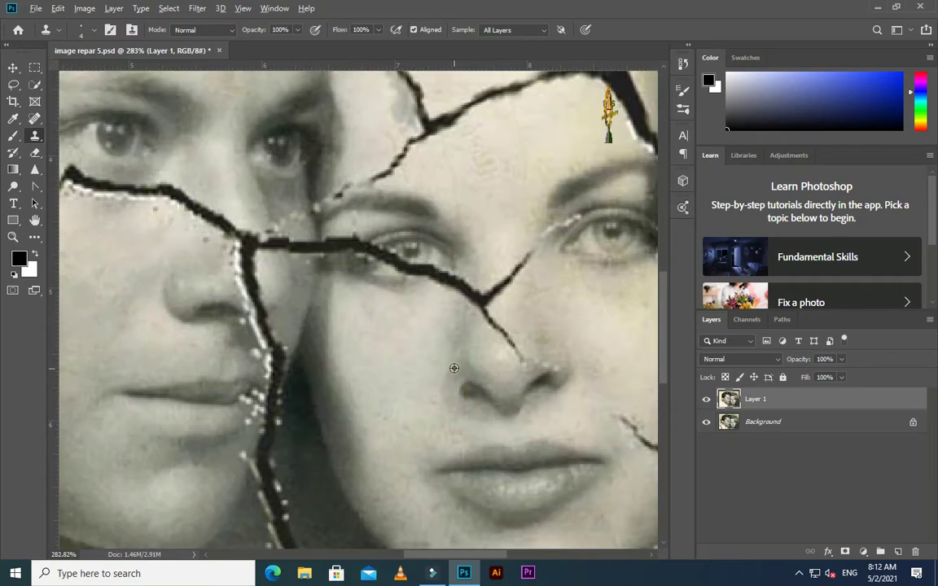
scroll(453, 386, "down", 3)
scroll(489, 395, "up", 2)
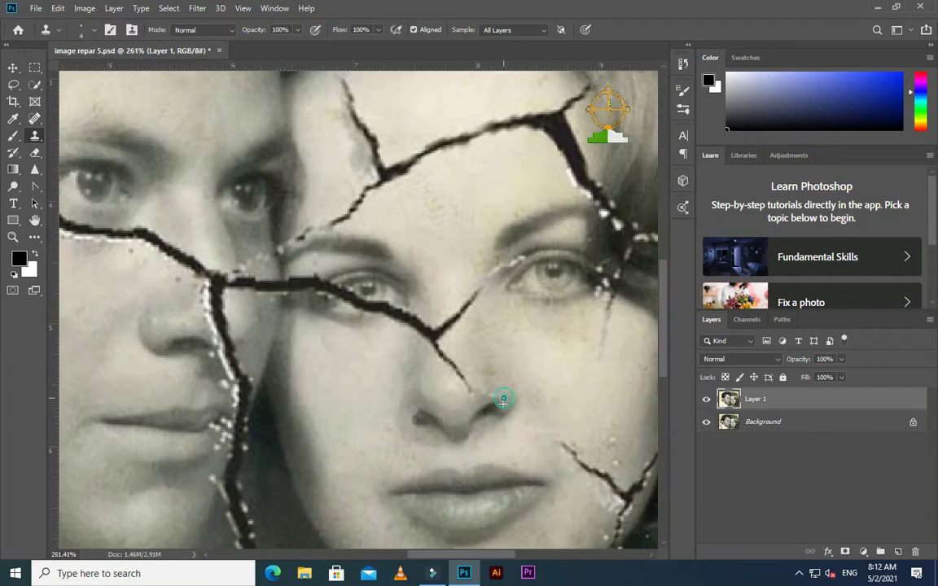
scroll(488, 394, "up", 3)
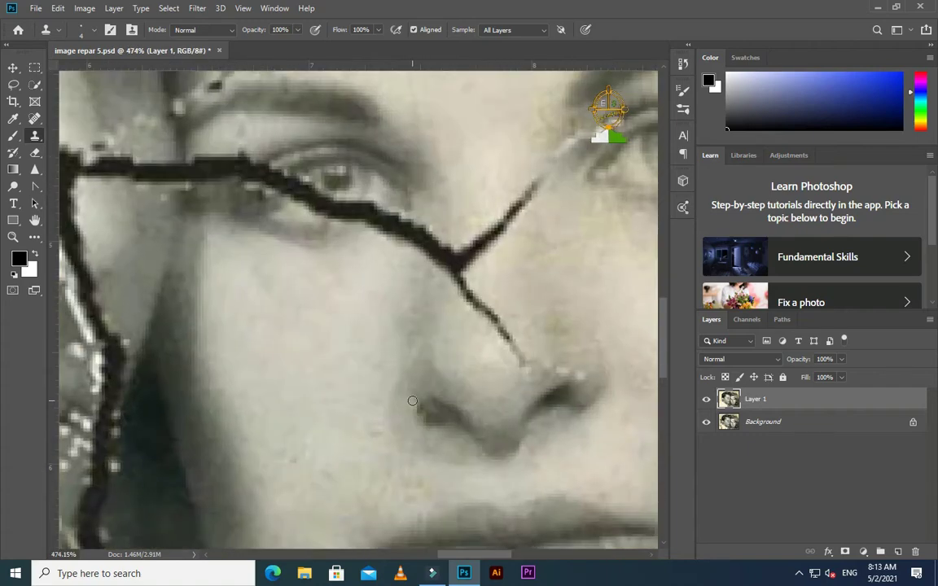
scroll(455, 403, "down", 1)
scroll(540, 396, "up", 1)
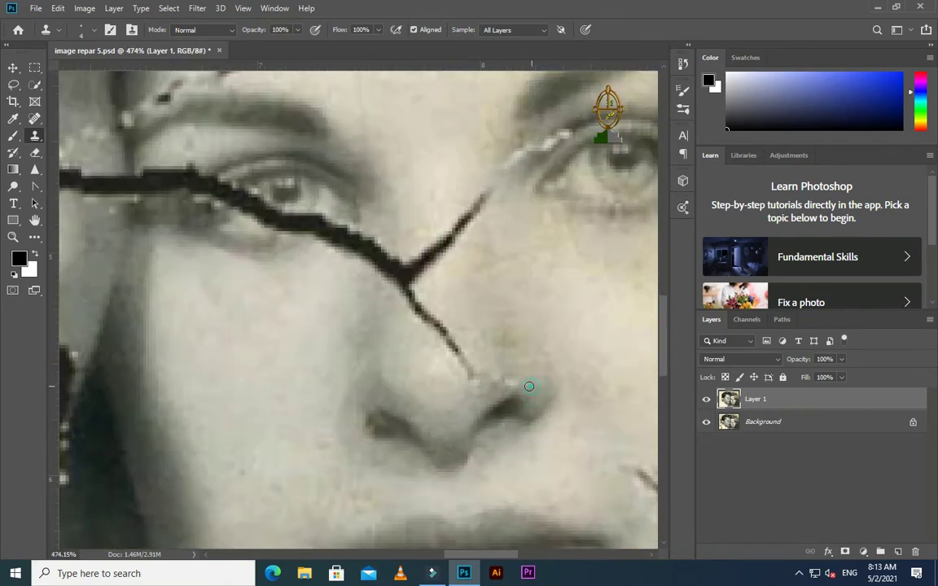
scroll(505, 384, "down", 1)
scroll(516, 430, "down", 5)
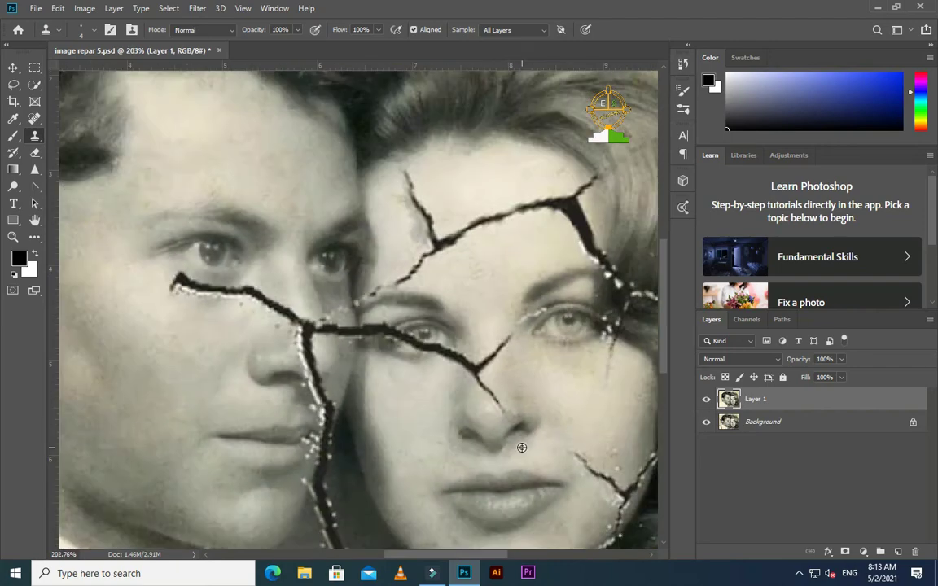
scroll(545, 472, "down", 2)
scroll(559, 491, "up", 4)
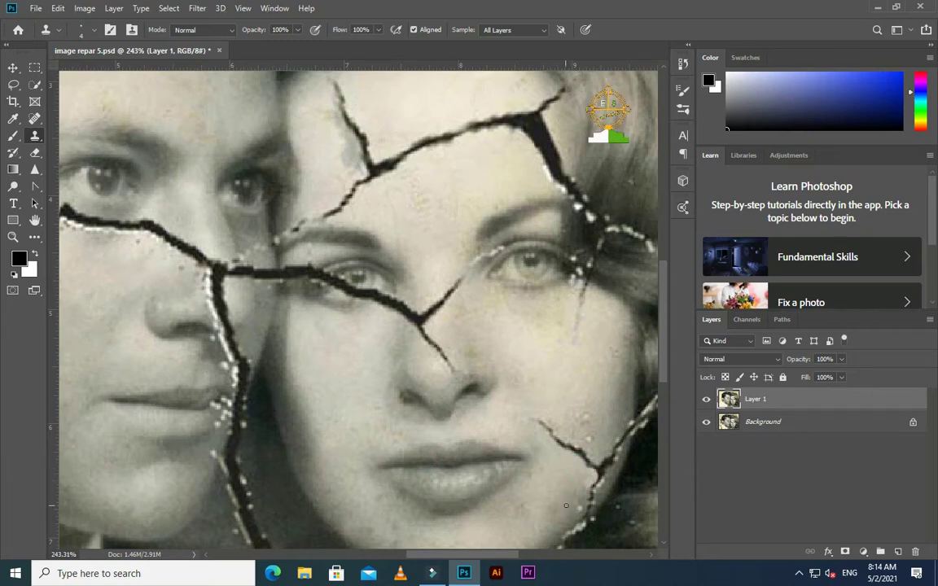
Paint cloned skin over the crack near the woman's chin and along her jaw.
left_click_drag(580, 486, 599, 486)
left_click_drag(562, 408, 546, 420)
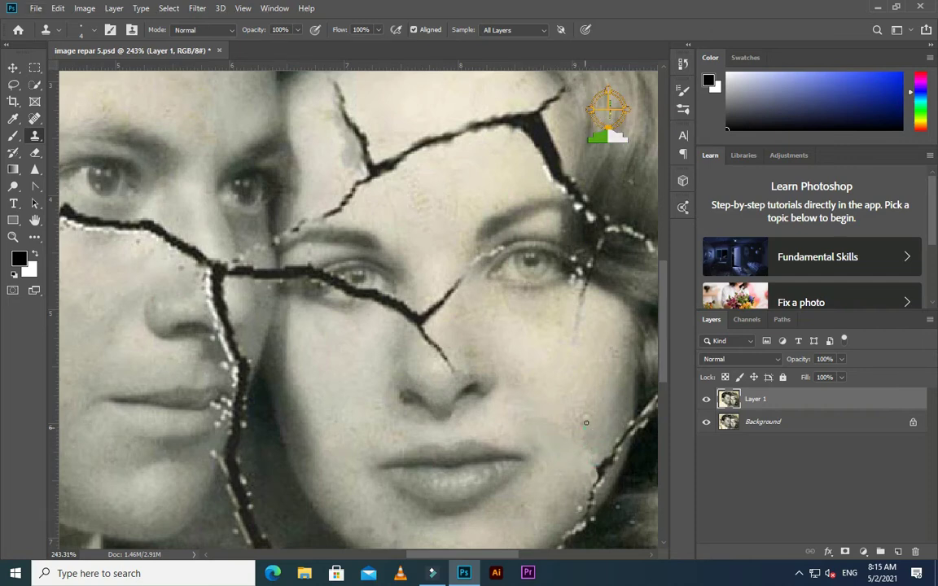
scroll(592, 485, "down", 2)
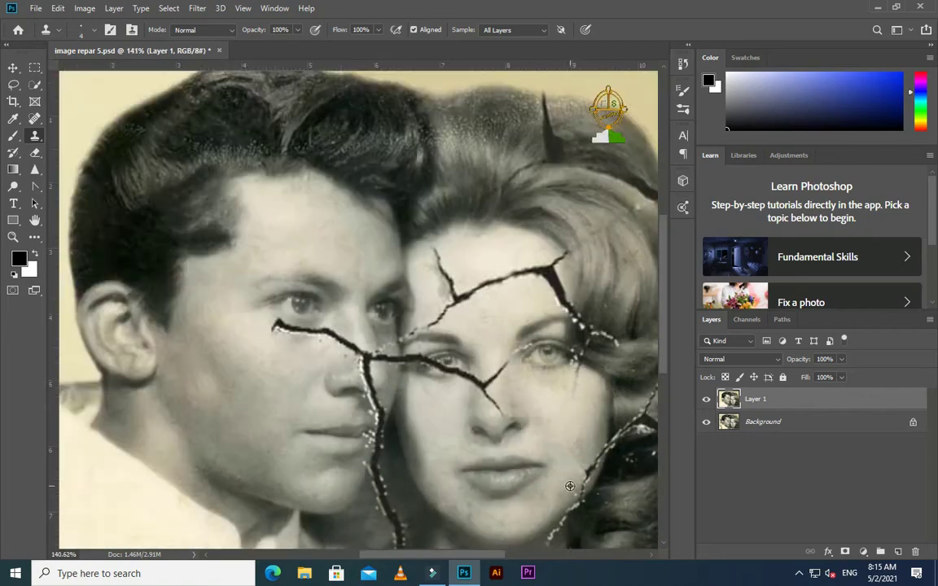
scroll(552, 476, "down", 1)
scroll(598, 435, "up", 1)
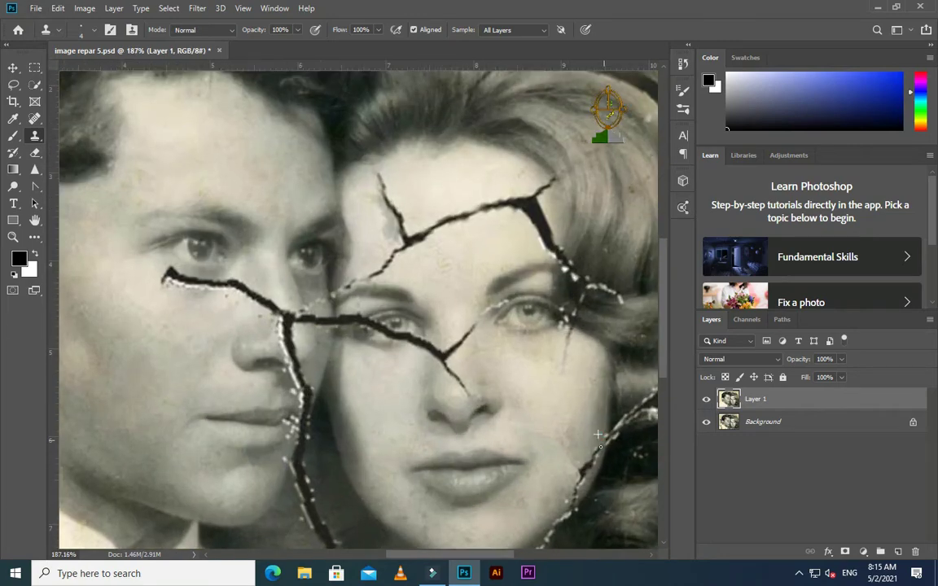
Heal the crack beside the woman's cheek with the Content-Aware Spot Healing Brush (J).
key("j")
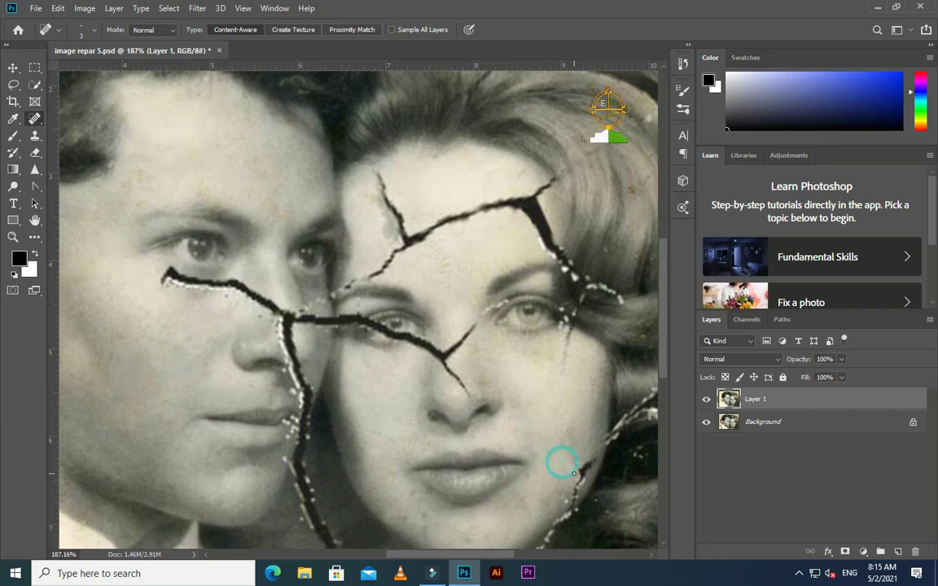
left_click_drag(559, 421, 559, 450)
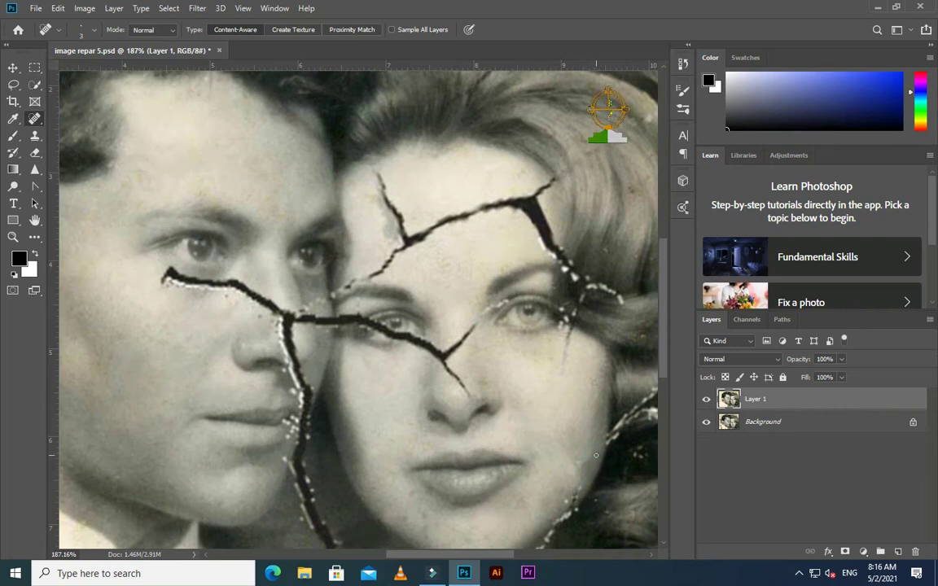
scroll(591, 479, "down", 1)
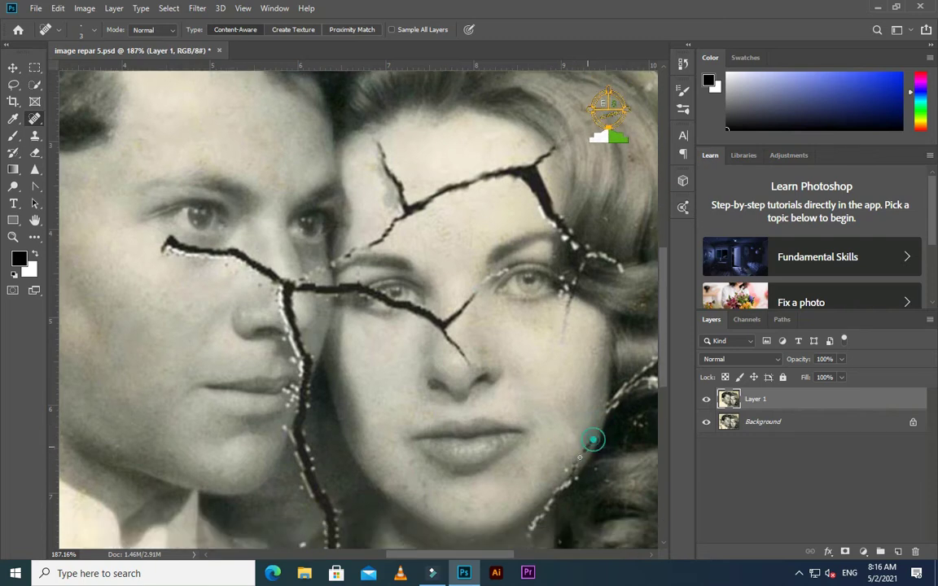
scroll(578, 452, "down", 5)
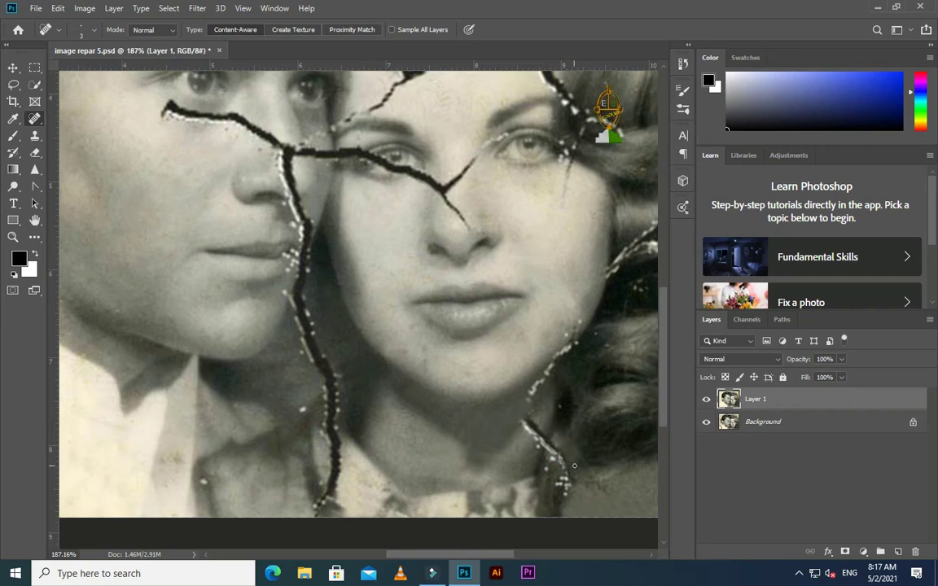
Resize the healing brush and heal the two thin crack segments through the woman's hair.
key("bracketleft")
key("bracketleft")
key("bracketleft")
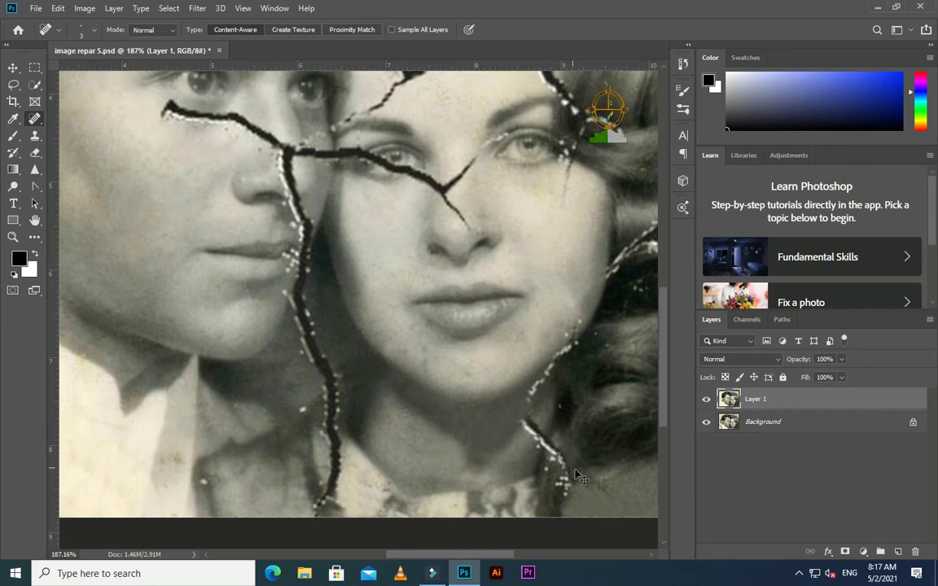
key("bracketright")
key("bracketright")
key("bracketright")
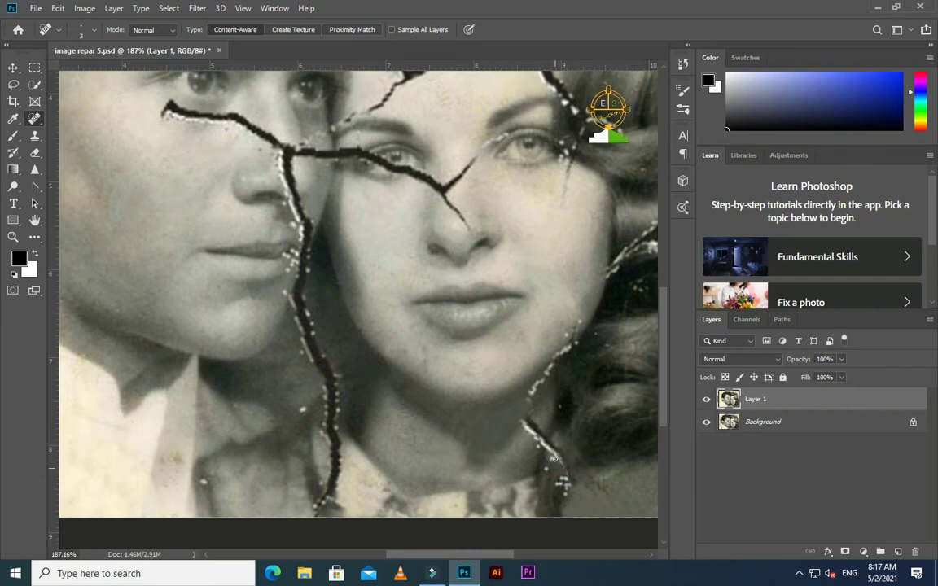
key("bracketleft")
key("bracketleft")
key("bracketleft")
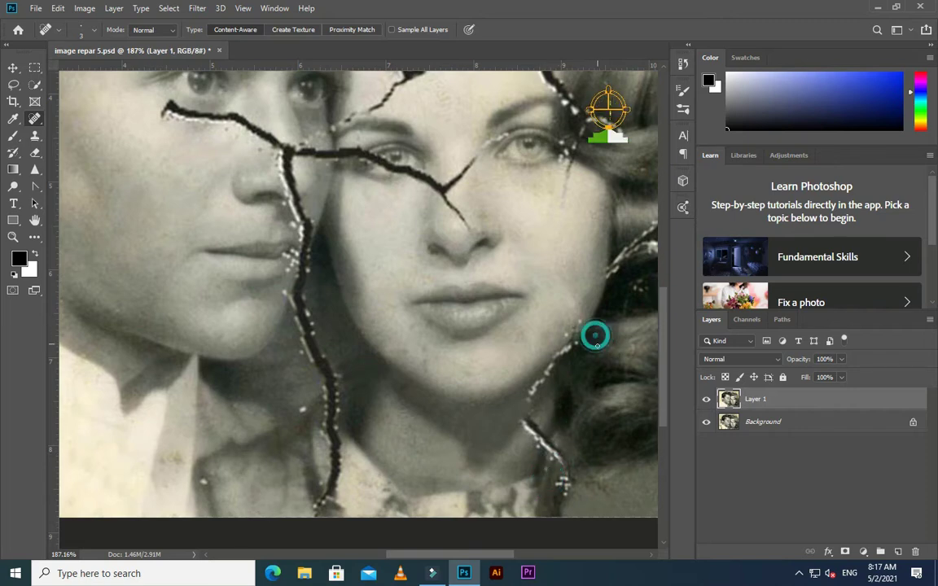
scroll(582, 391, "down", 1)
key("ctrl+0")
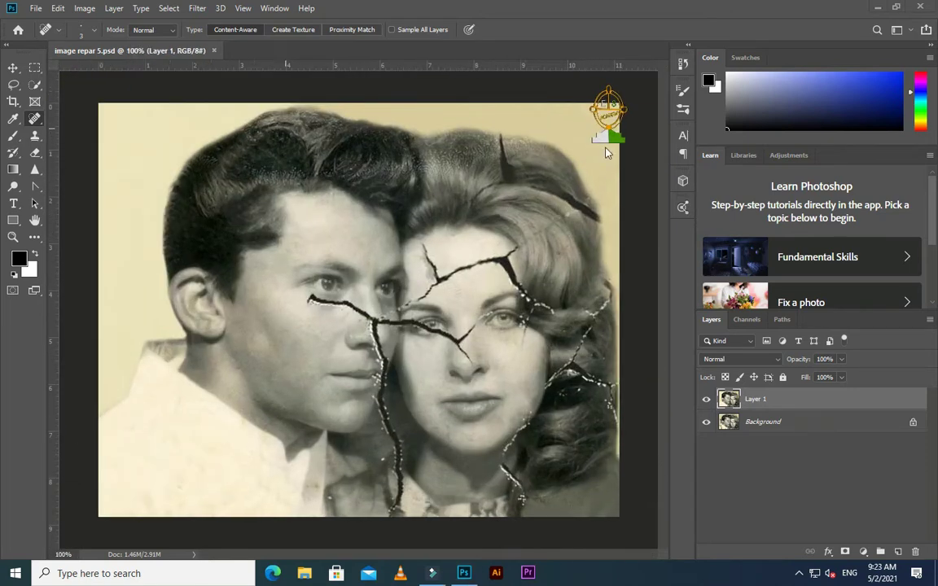
scroll(467, 210, "up", 5)
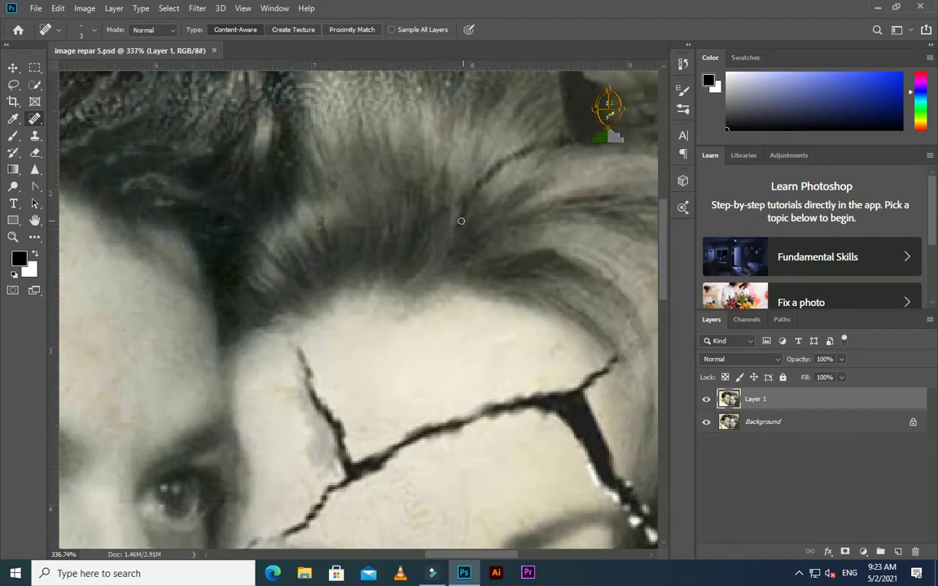
left_click_drag(471, 220, 534, 154)
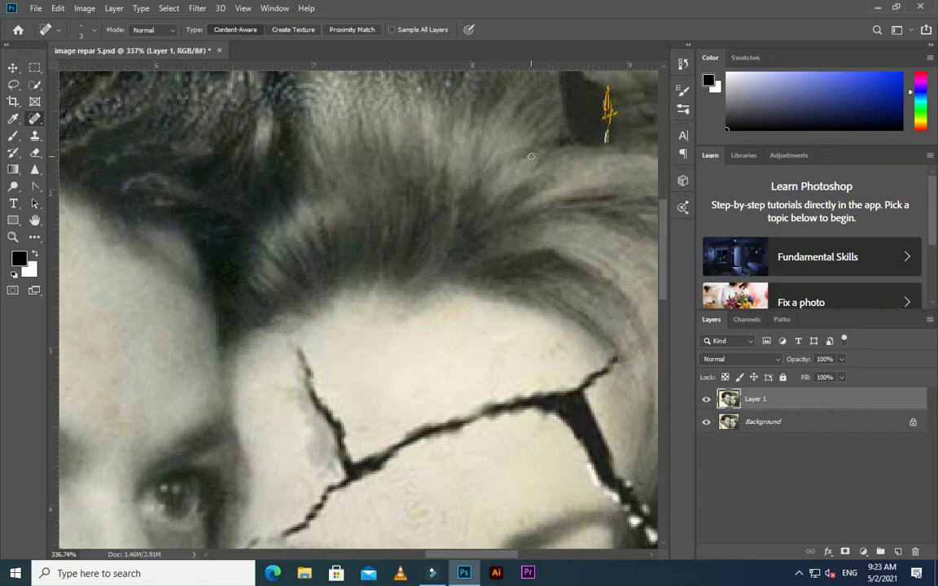
scroll(571, 256, "down", 3)
left_click_drag(598, 235, 542, 268)
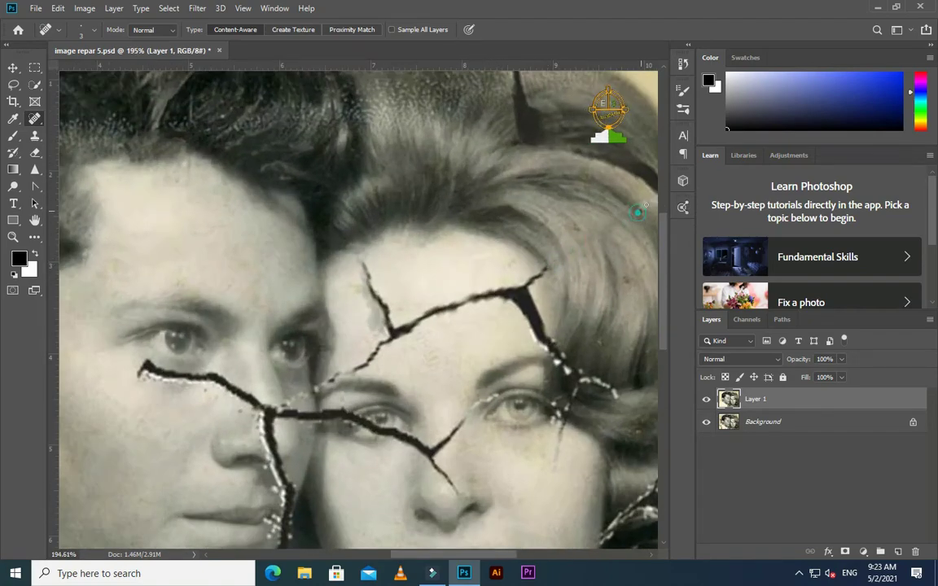
scroll(463, 188, "down", 2)
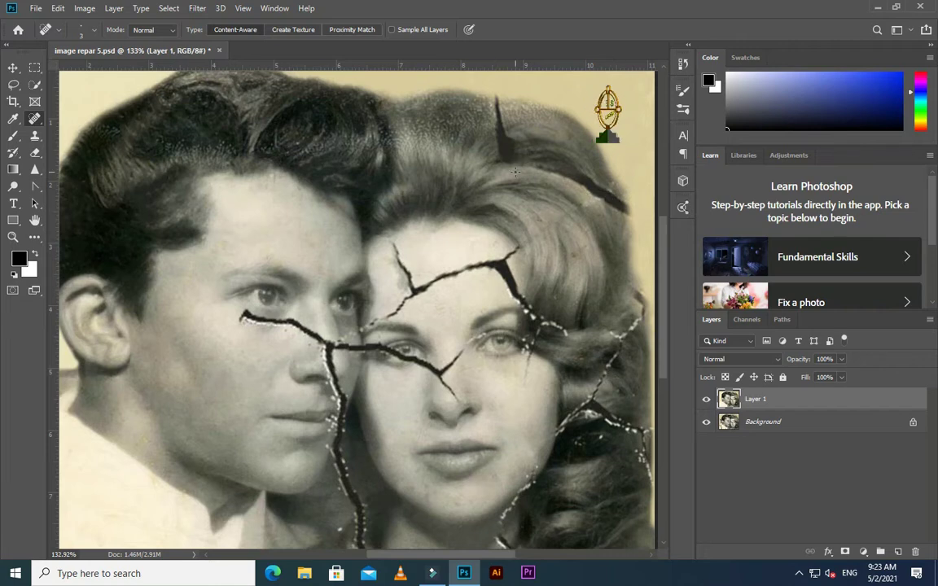
Switch to the Patch tool and clear trial patch outlines on the man's hair and cheek.
left_click(37, 89)
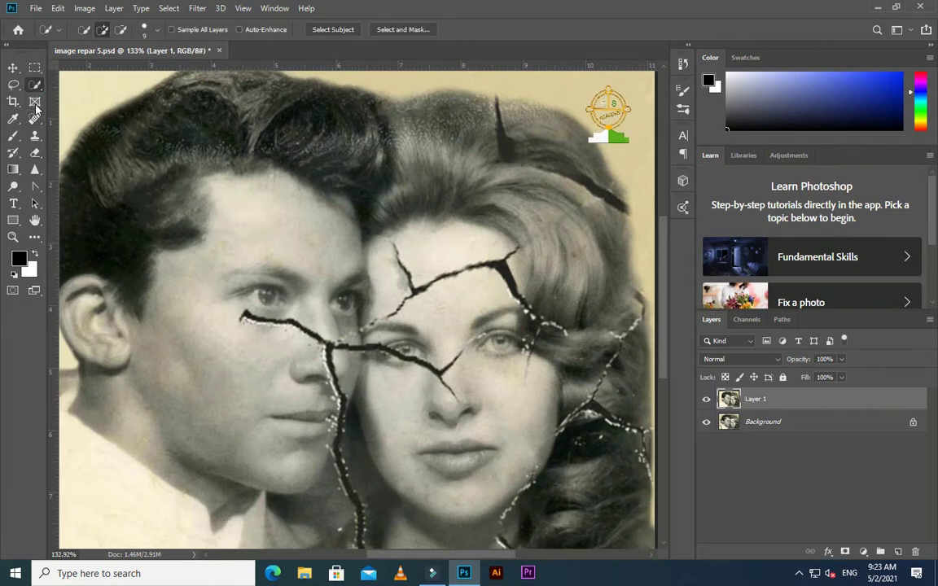
right_click(34, 118)
left_click(75, 152)
left_click_drag(228, 151, 220, 154)
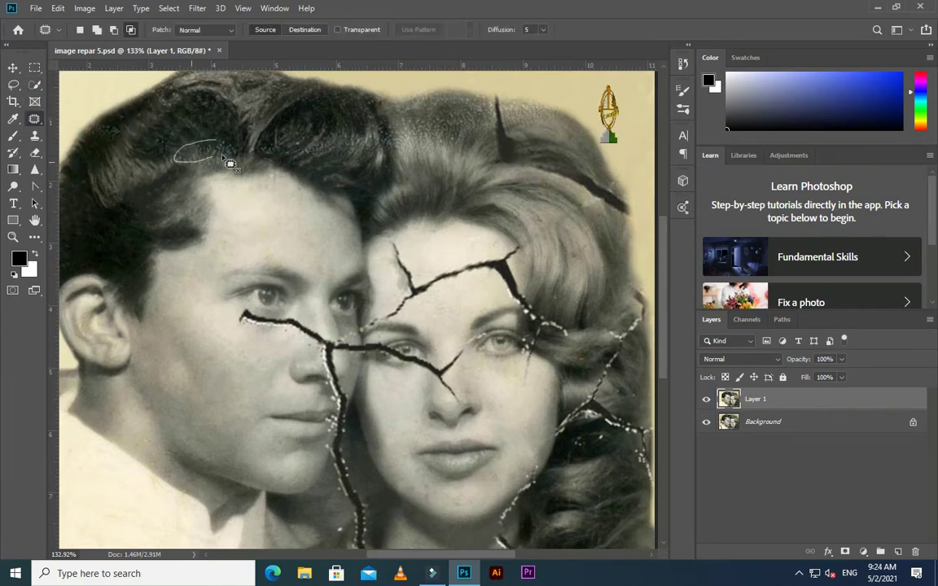
left_click(209, 142)
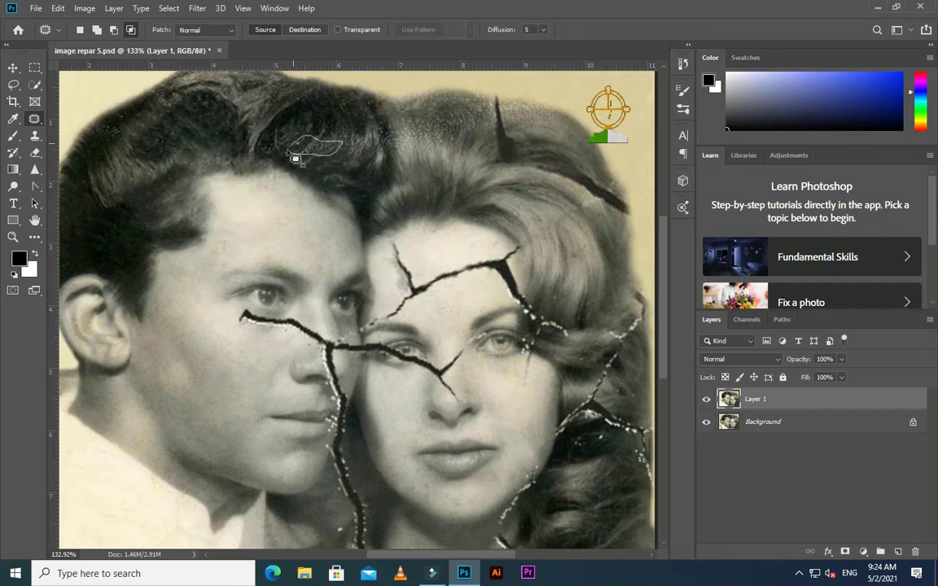
key("ctrl+0")
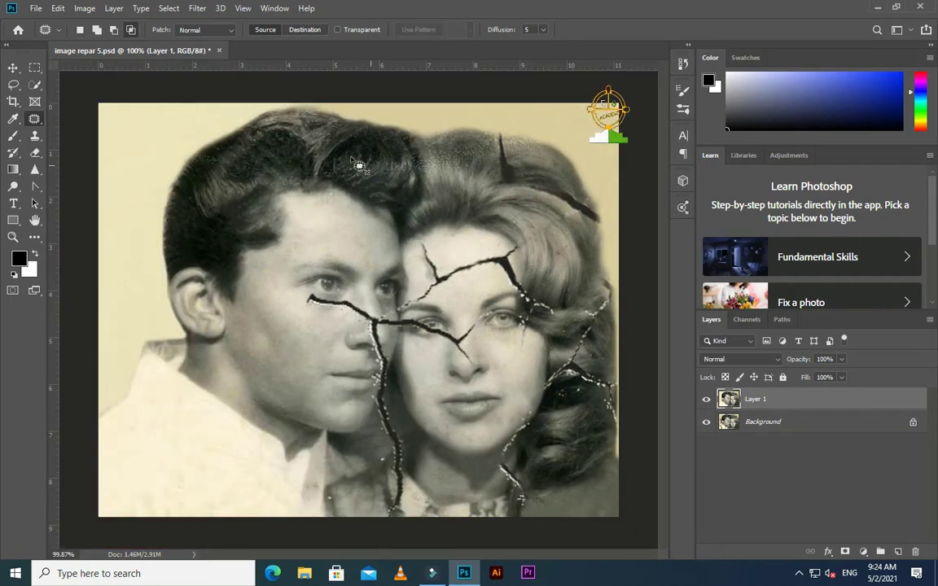
left_click_drag(244, 306, 236, 325)
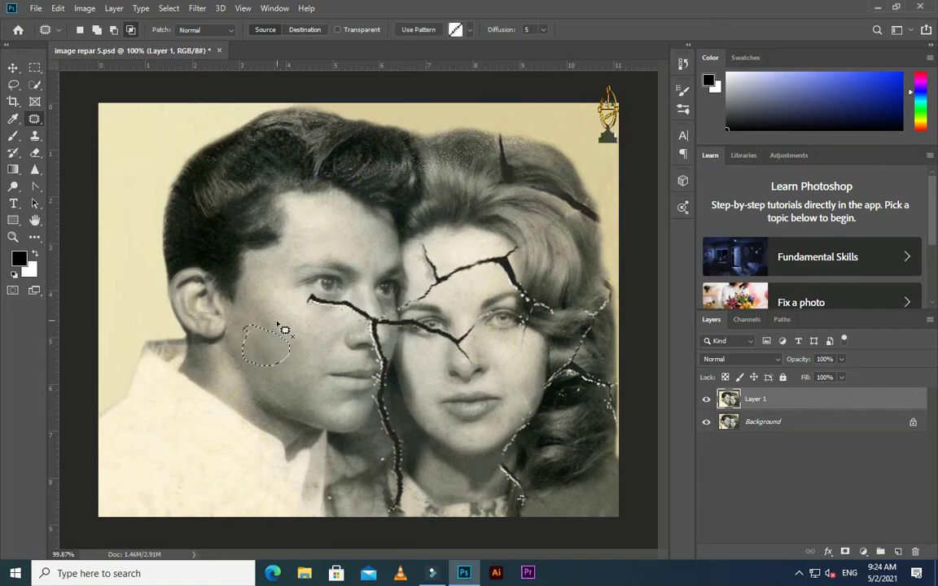
left_click(257, 366)
scroll(178, 300, "up", 3)
scroll(179, 300, "up", 1)
scroll(166, 338, "up", 1)
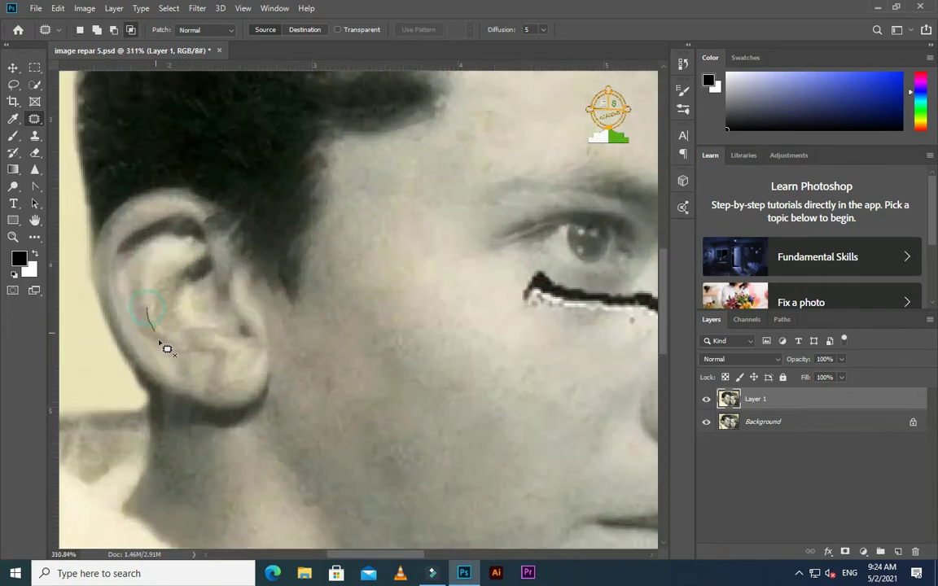
Patch the blemish on the man's ear.
left_click_drag(194, 362, 125, 308)
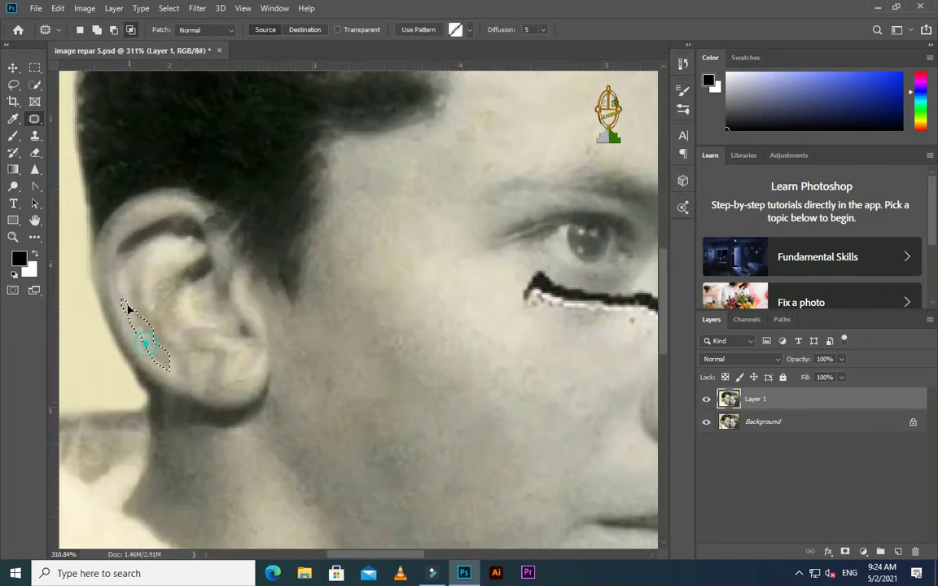
scroll(209, 413, "down", 1)
scroll(193, 432, "down", 1)
scroll(193, 432, "down", 2)
left_click_drag(276, 476, 277, 504)
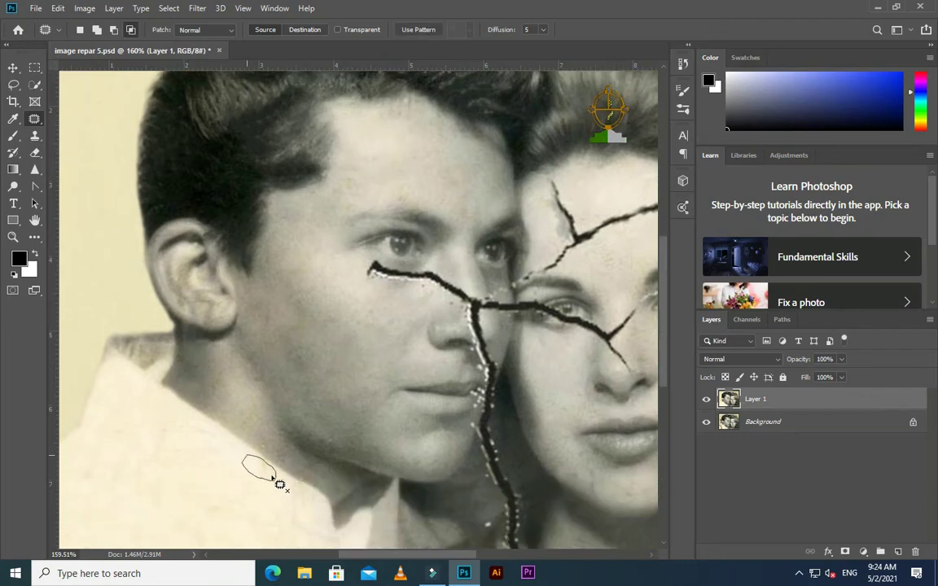
scroll(274, 518, "down", 3)
scroll(289, 513, "up", 3)
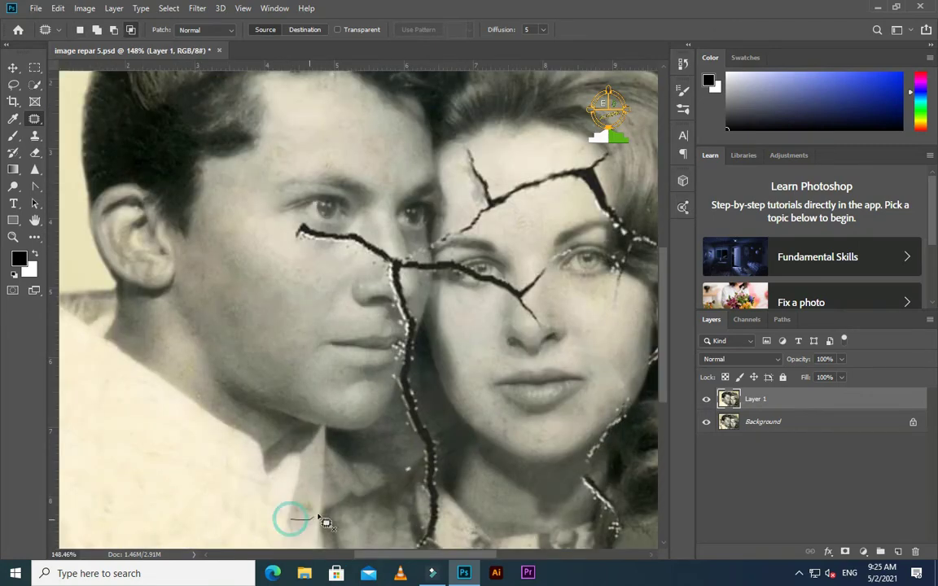
scroll(317, 488, "down", 1)
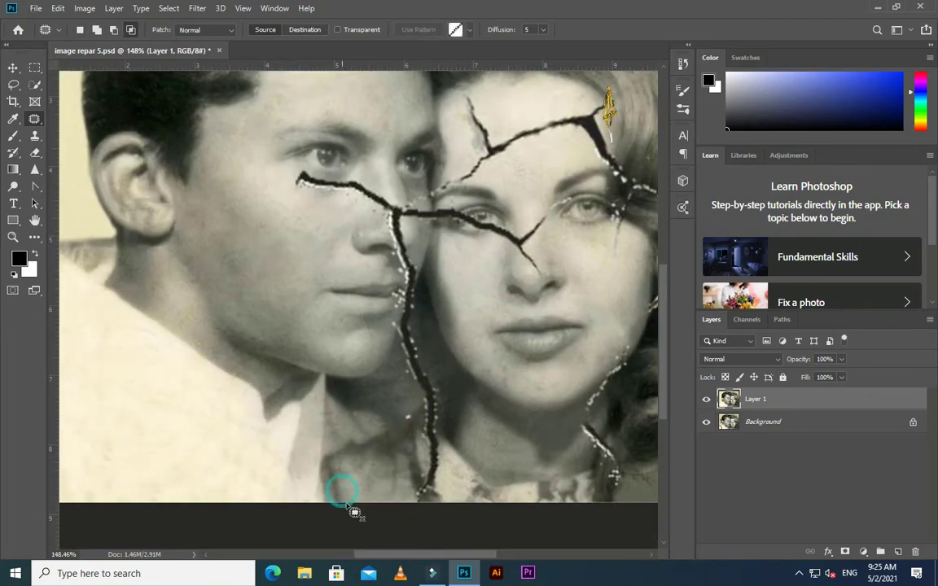
Patch the flaw near the photo's bottom and the crack beside the woman's eye.
mouse_move(399, 407)
left_mouse_down()
mouse_move(423, 416)
mouse_move(403, 427)
left_mouse_up()
scroll(382, 448, "down", 1)
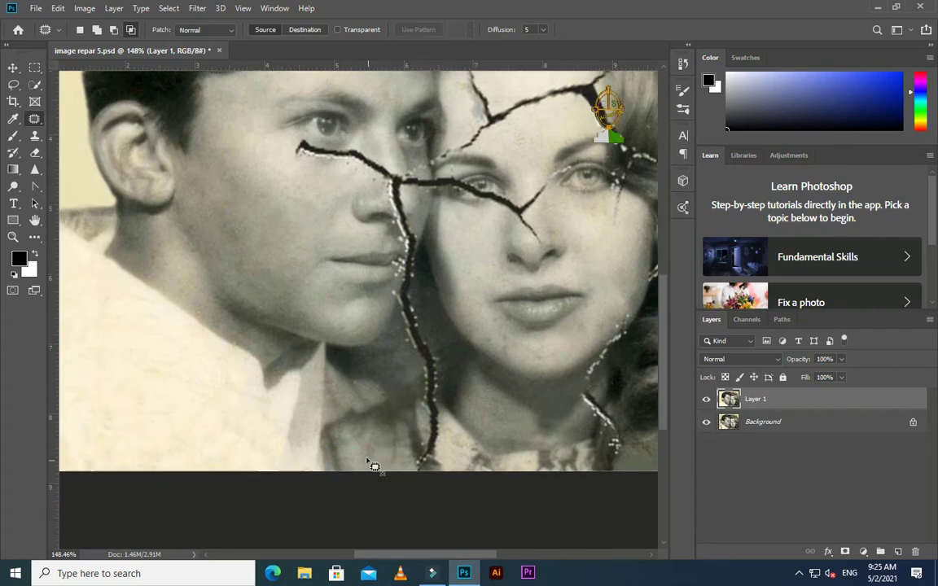
scroll(350, 342, "down", 2)
scroll(455, 260, "up", 1)
scroll(585, 309, "up", 1)
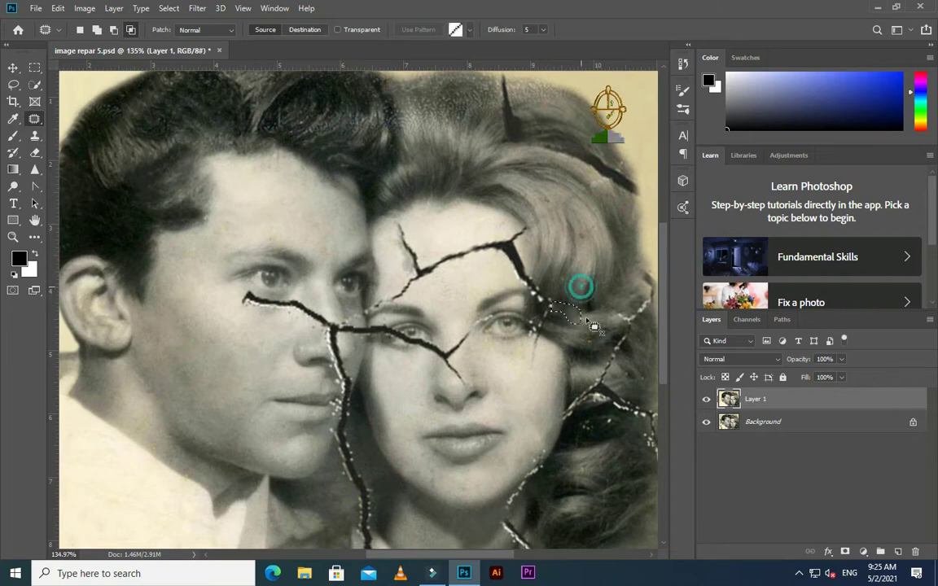
left_click(572, 313)
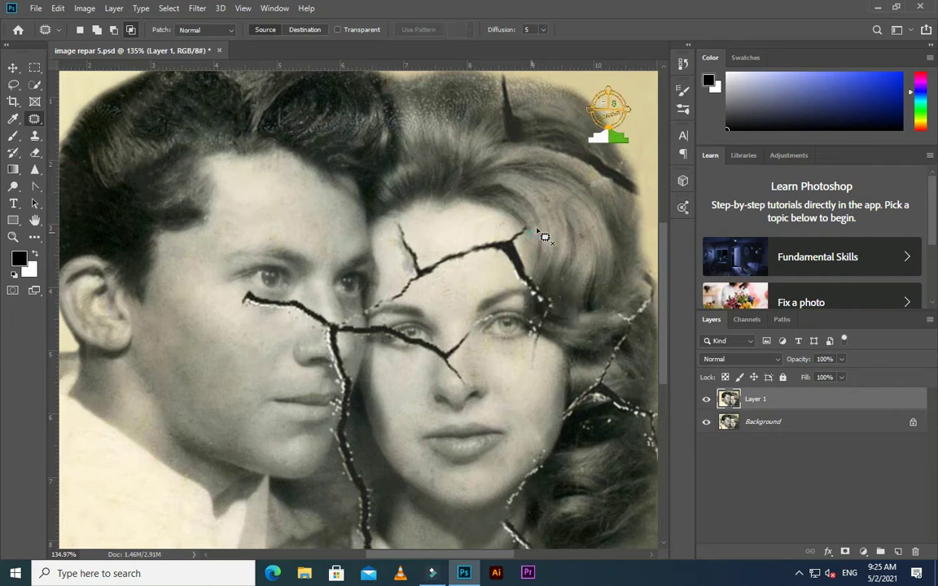
scroll(574, 214, "down", 1)
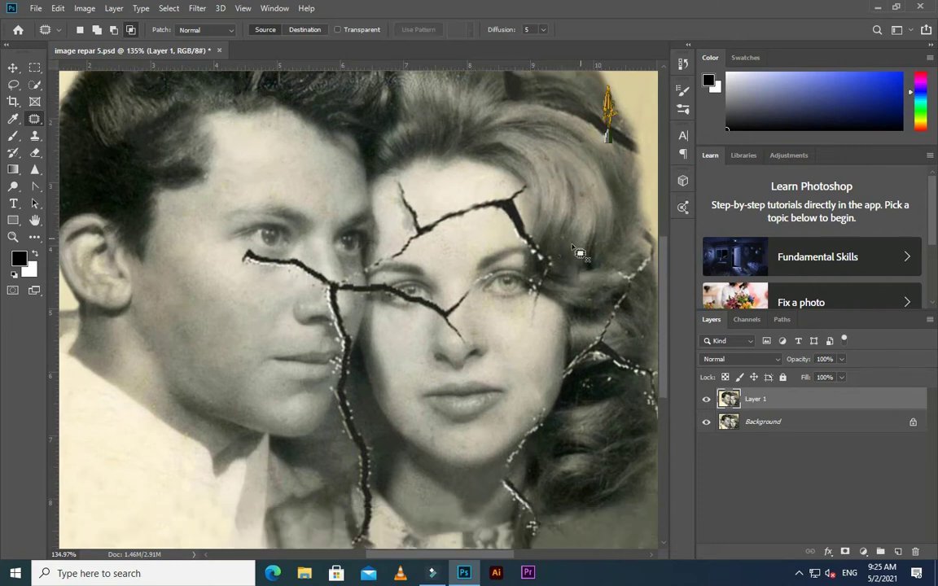
Switch to the Spot Healing Brush and heal the dark mark on the woman's cheek.
right_click(37, 137)
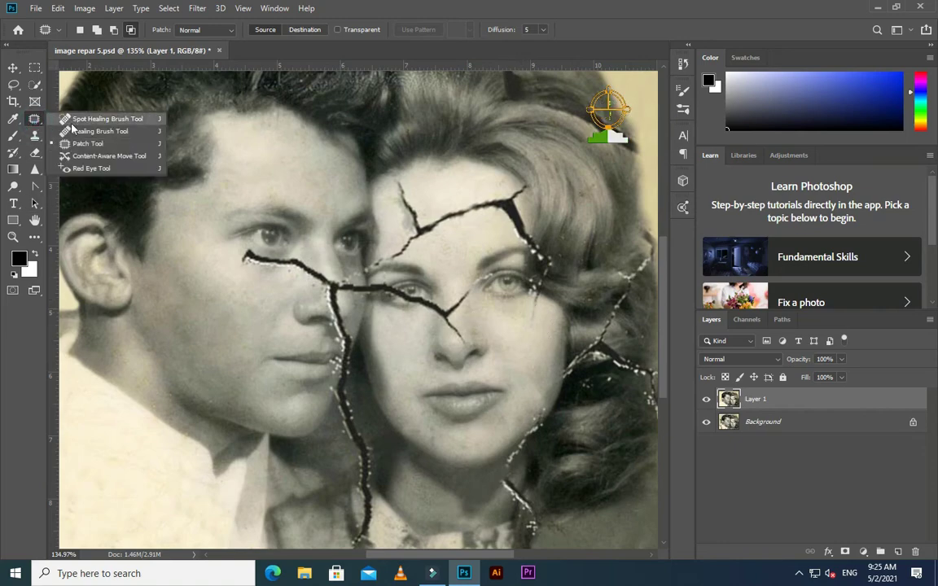
left_click(81, 119)
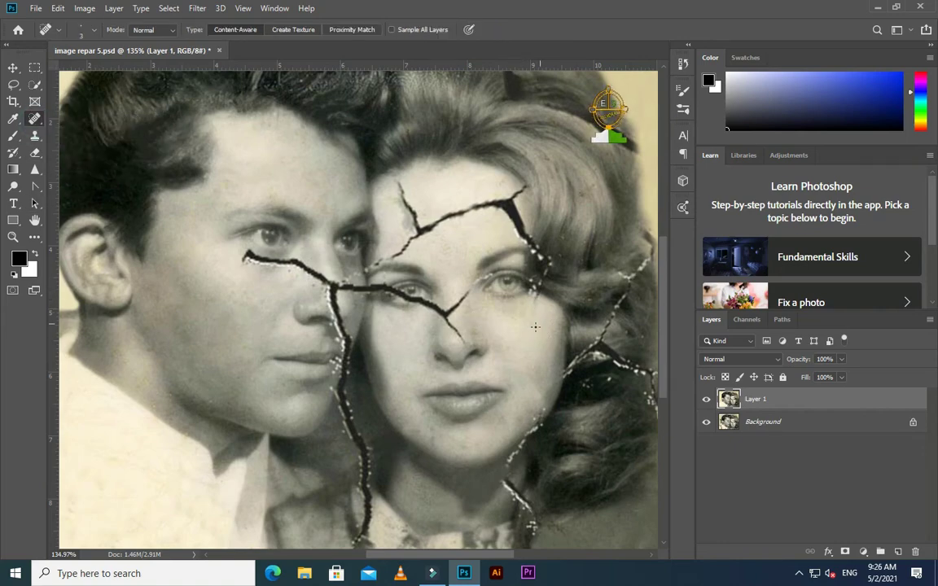
scroll(533, 326, "up", 3)
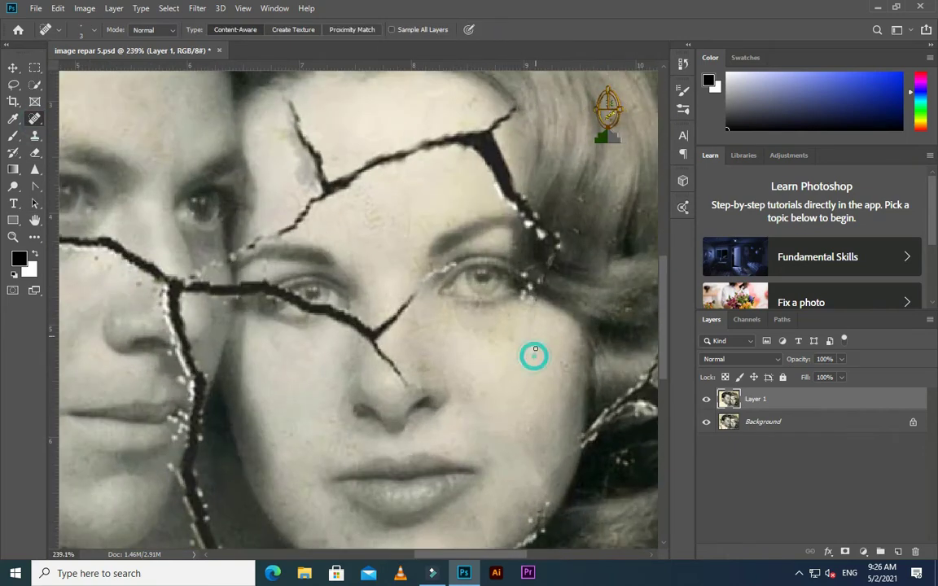
left_click_drag(529, 358, 520, 341)
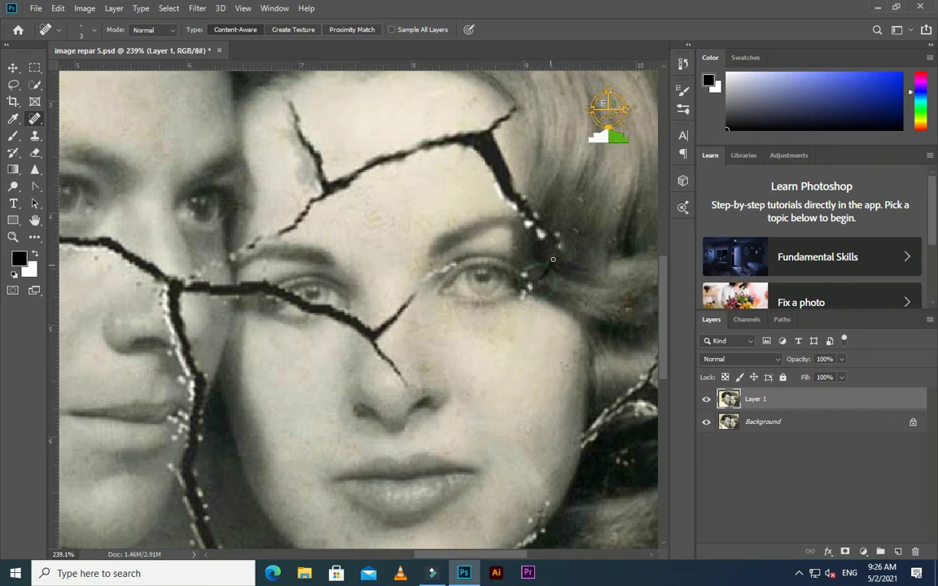
Heal the white specks at the woman's eye corner and along the crack into her hair.
left_click(534, 278)
left_click(560, 253)
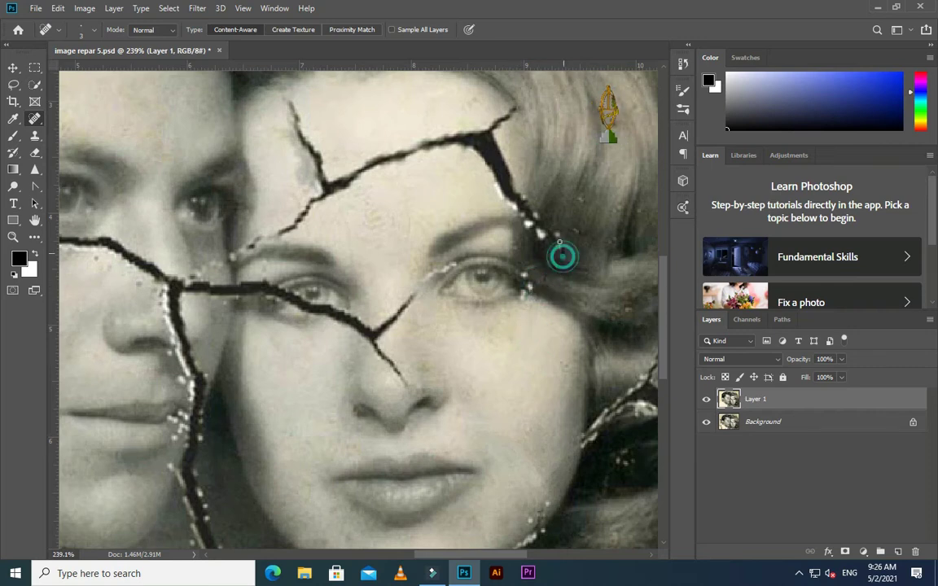
left_click(565, 241)
left_click(566, 249)
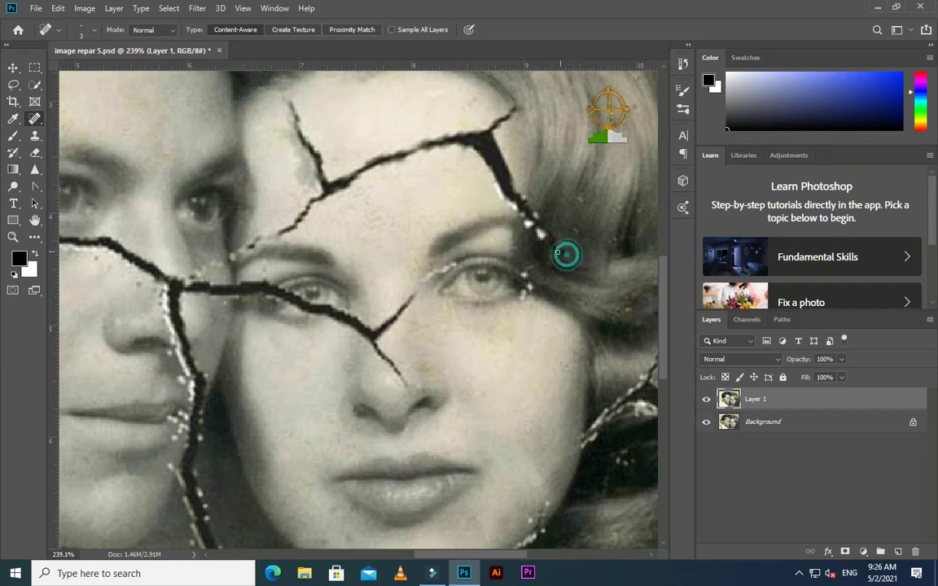
left_click(580, 241)
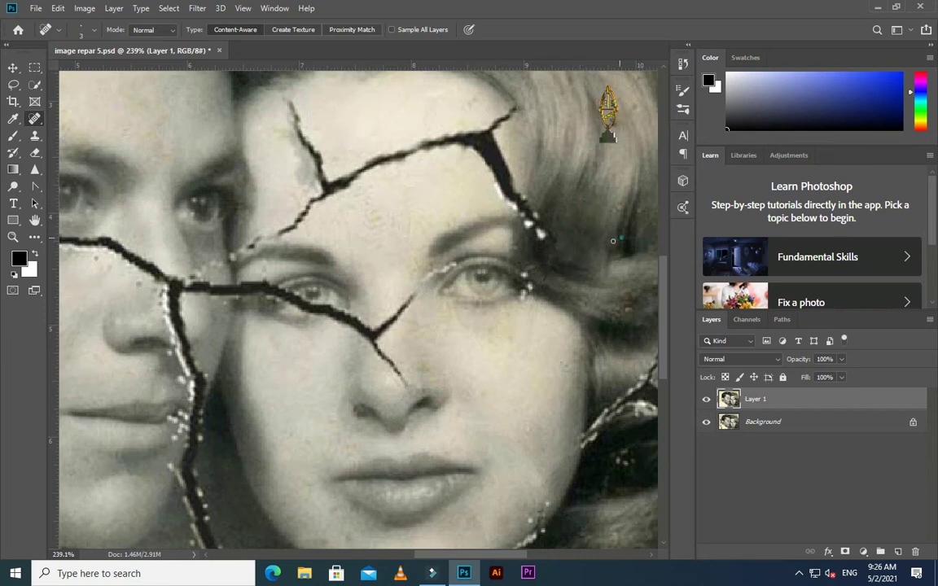
left_click(624, 309)
left_click(611, 318)
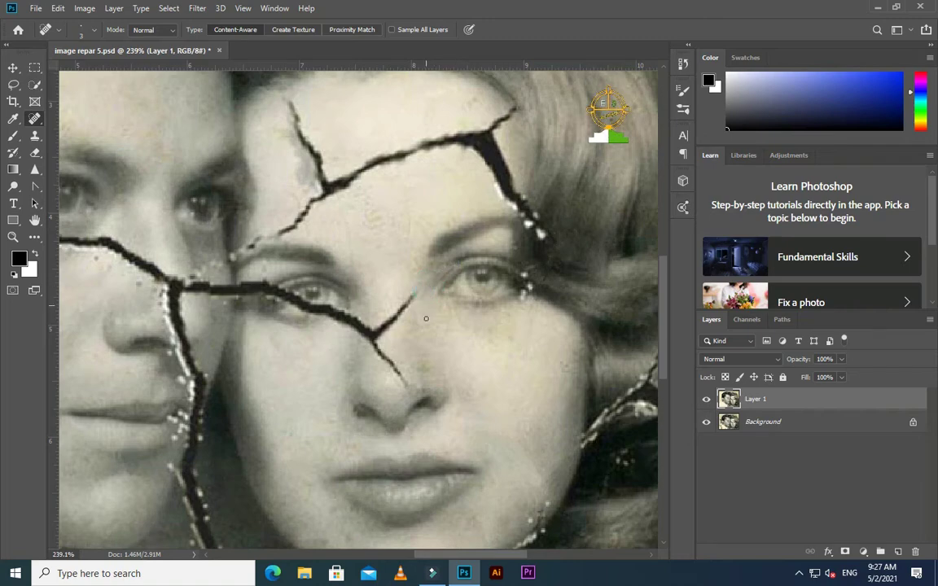
scroll(425, 318, "down", 2)
Select the Clone Stamp and sample the clean area beside the woman's eye.
left_click(35, 135)
scroll(407, 294, "up", 5)
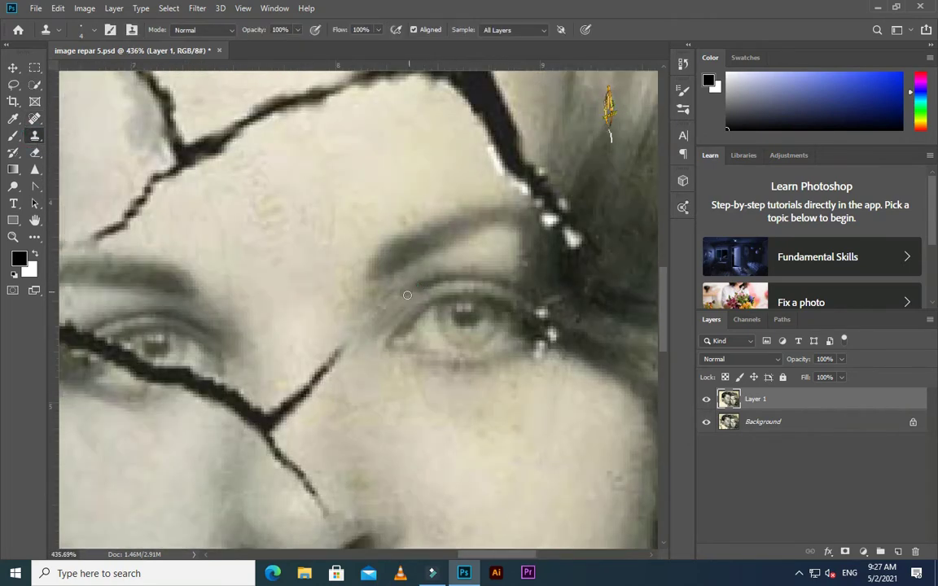
scroll(352, 299, "down", 3)
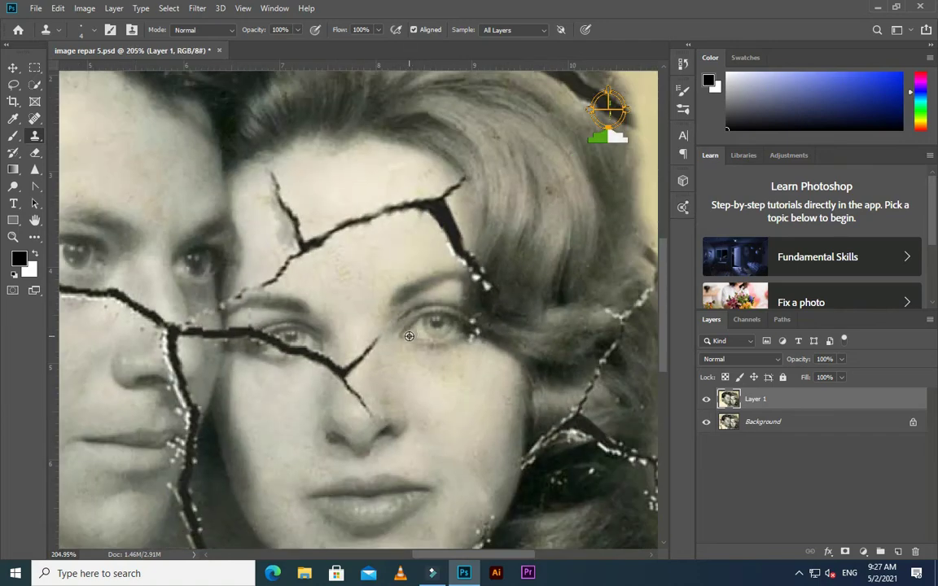
scroll(370, 301, "up", 1)
scroll(424, 295, "up", 2)
left_click(427, 295, "alt")
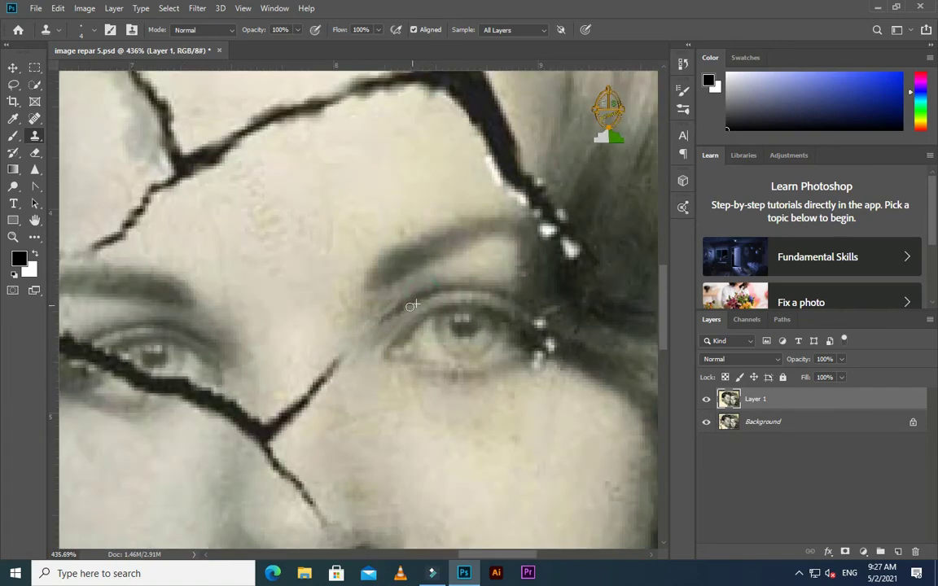
scroll(392, 311, "down", 3)
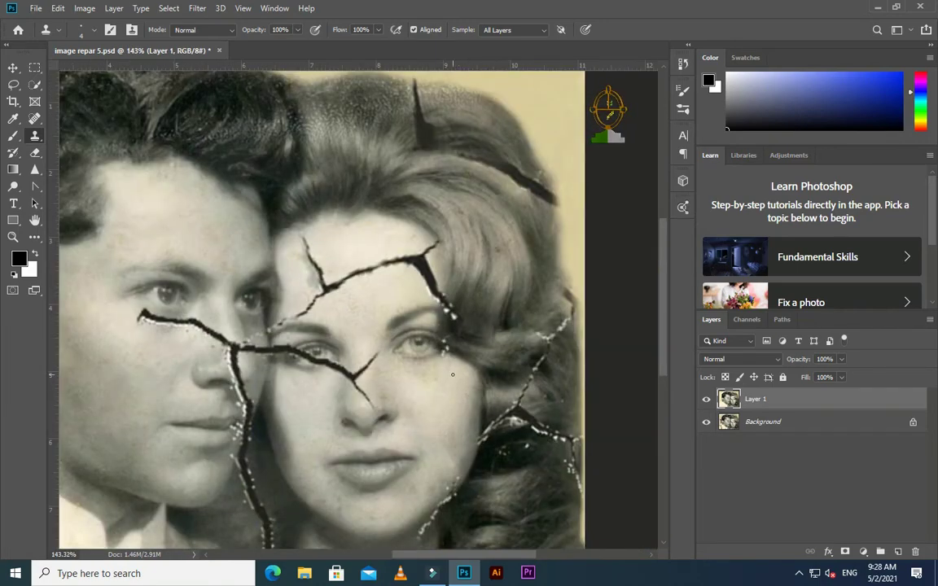
scroll(453, 375, "up", 3)
Spot-heal the white crack specks at the woman's eye corner.
key("j")
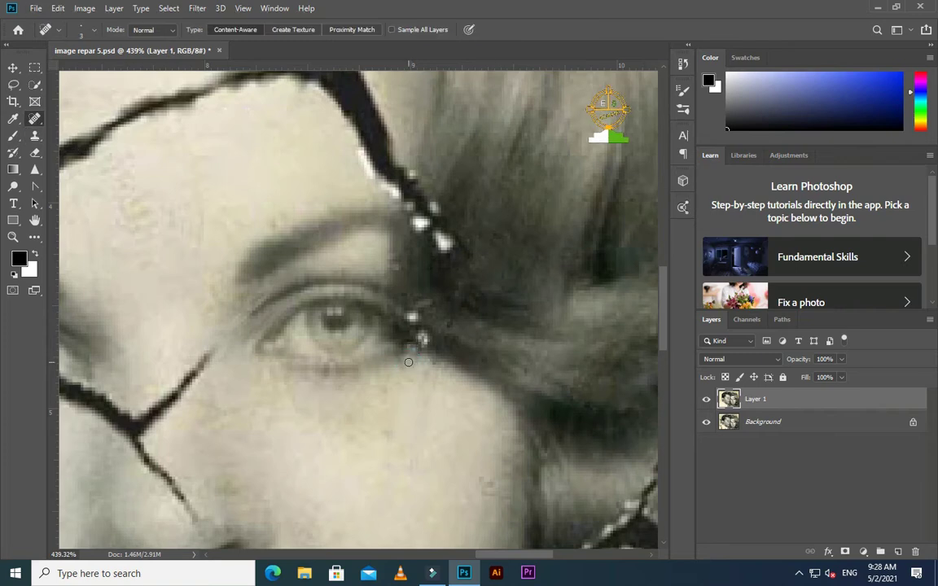
left_click_drag(409, 361, 420, 337)
left_click(428, 348)
left_click(428, 352)
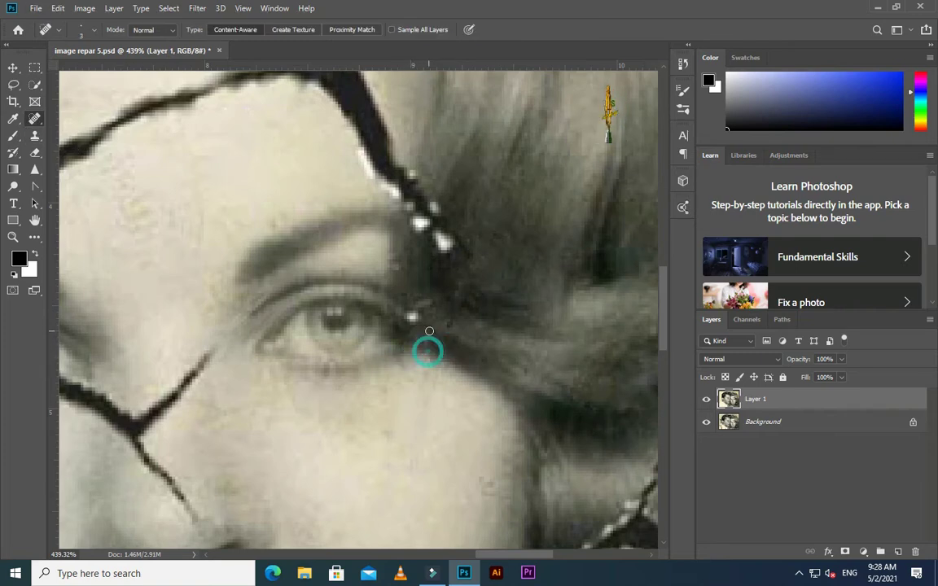
left_click(412, 317)
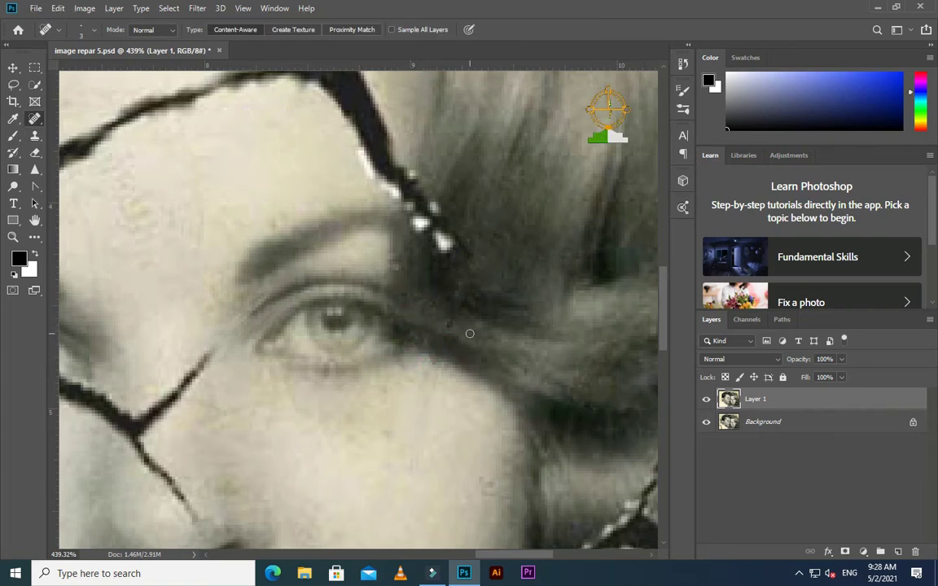
scroll(453, 295, "down", 10)
scroll(524, 305, "down", 3)
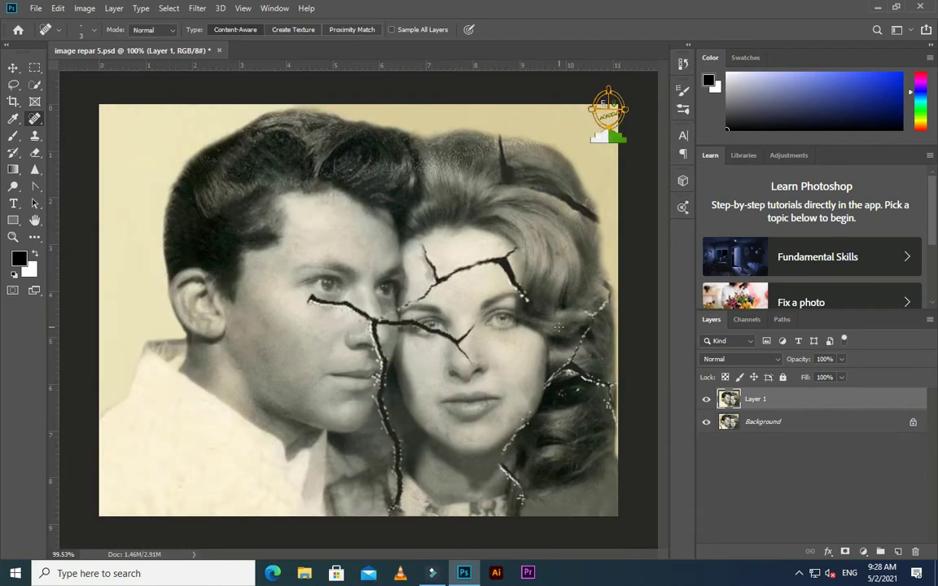
scroll(399, 322, "up", 5)
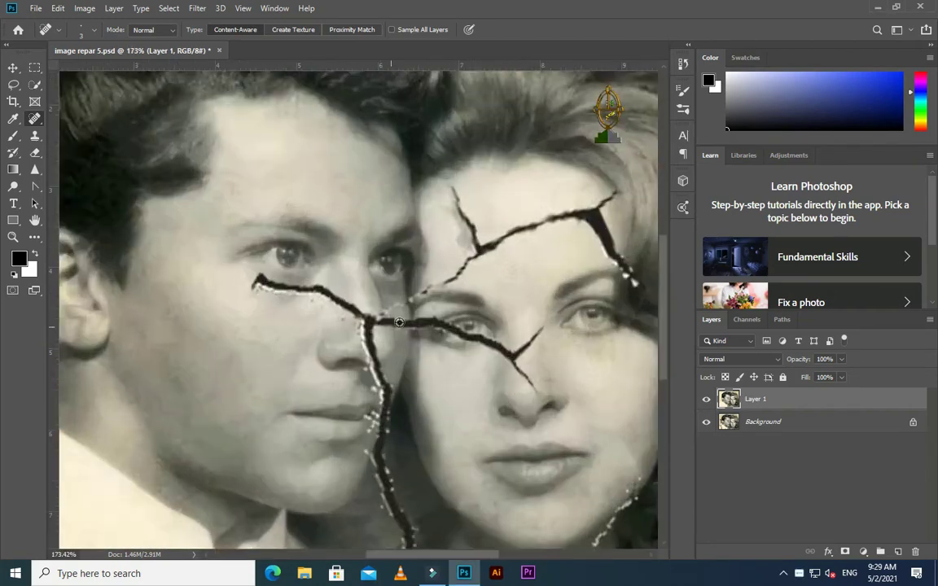
scroll(398, 322, "up", 8)
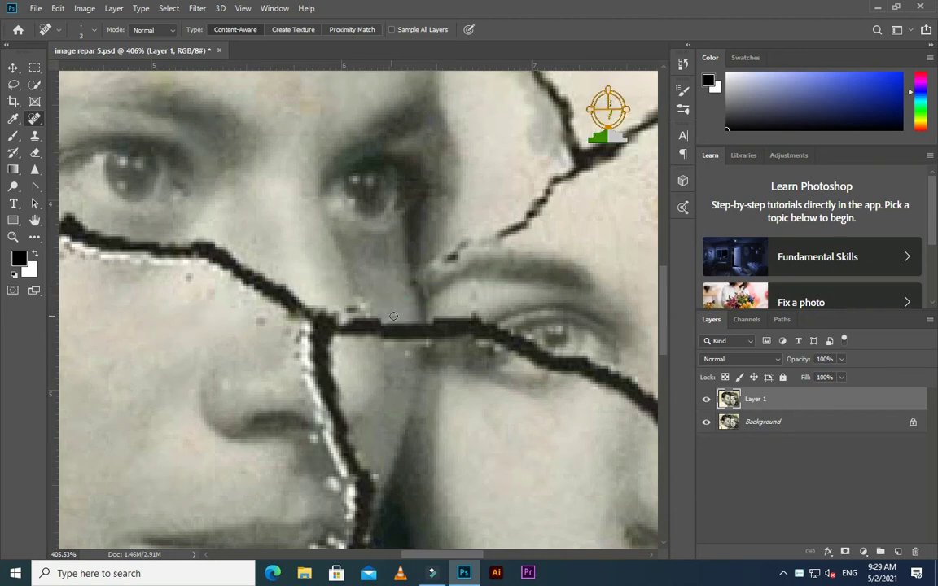
scroll(407, 273, "down", 2)
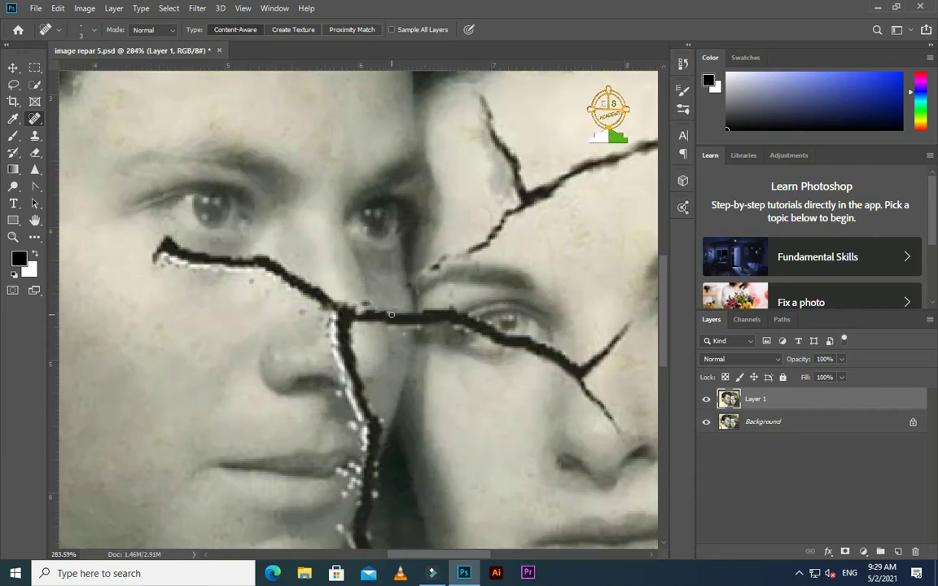
scroll(427, 267, "up", 1)
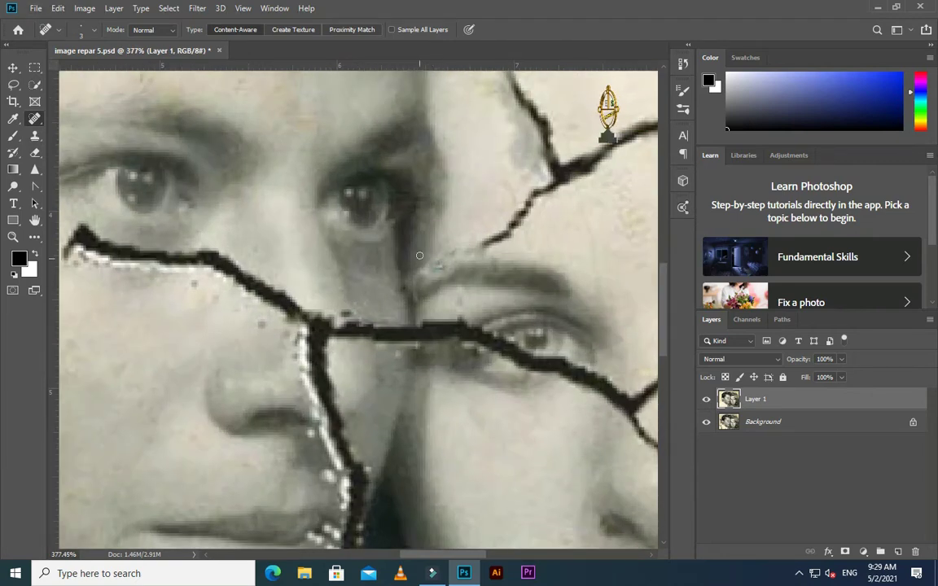
Heal the crack branches above the woman's eyebrow and the marks on her temple.
left_click(431, 271)
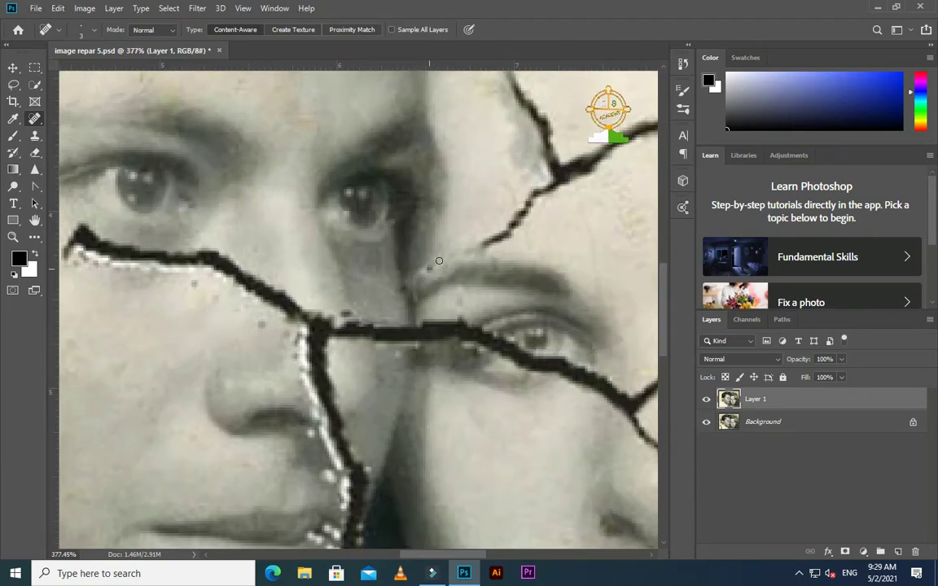
left_click_drag(481, 243, 533, 204)
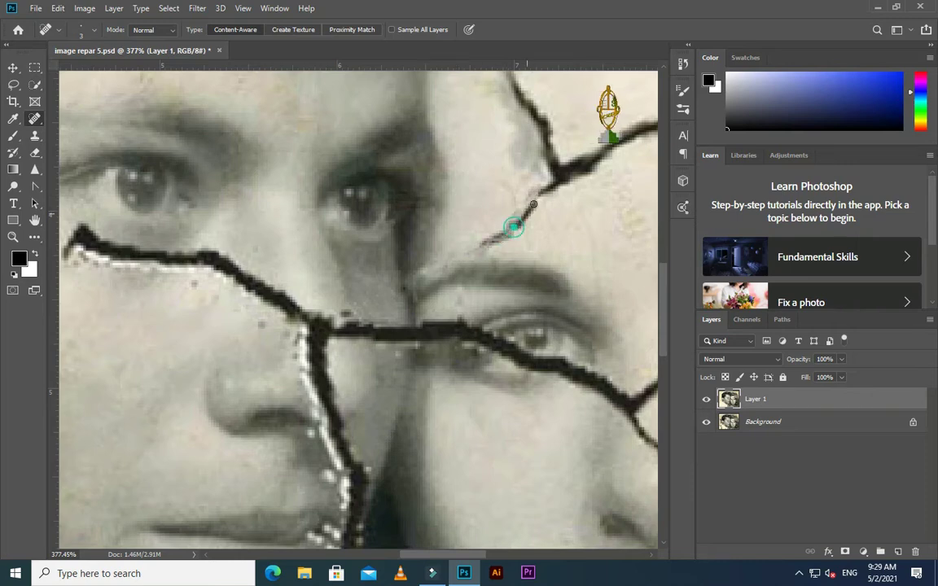
left_click(492, 236)
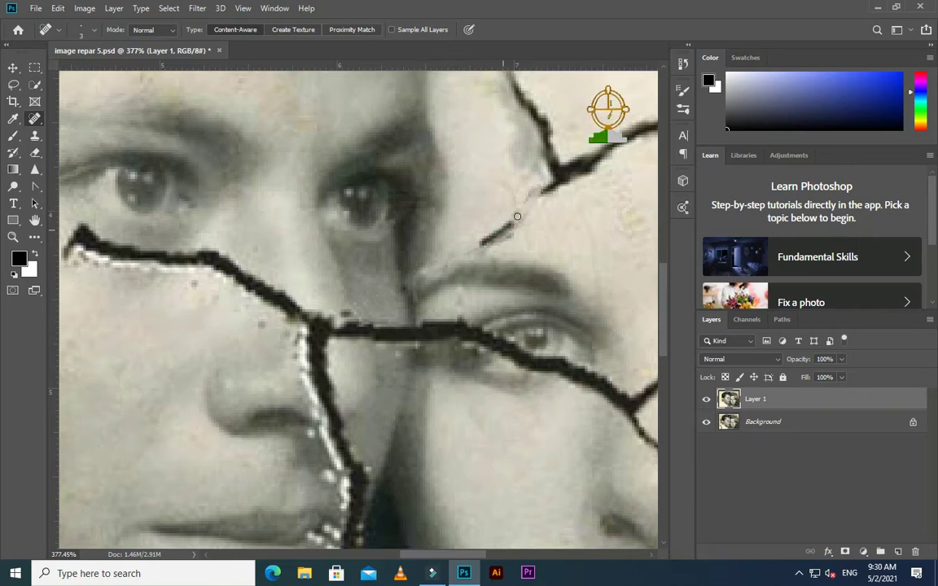
mouse_move(484, 242)
left_mouse_down()
mouse_move(514, 234)
mouse_move(533, 205)
mouse_move(443, 262)
left_mouse_up()
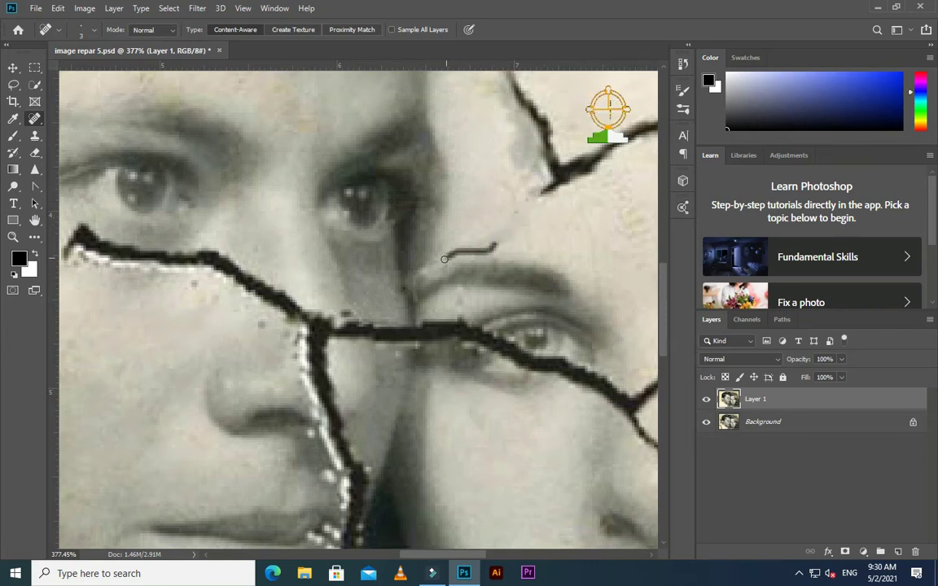
scroll(480, 215, "down", 5)
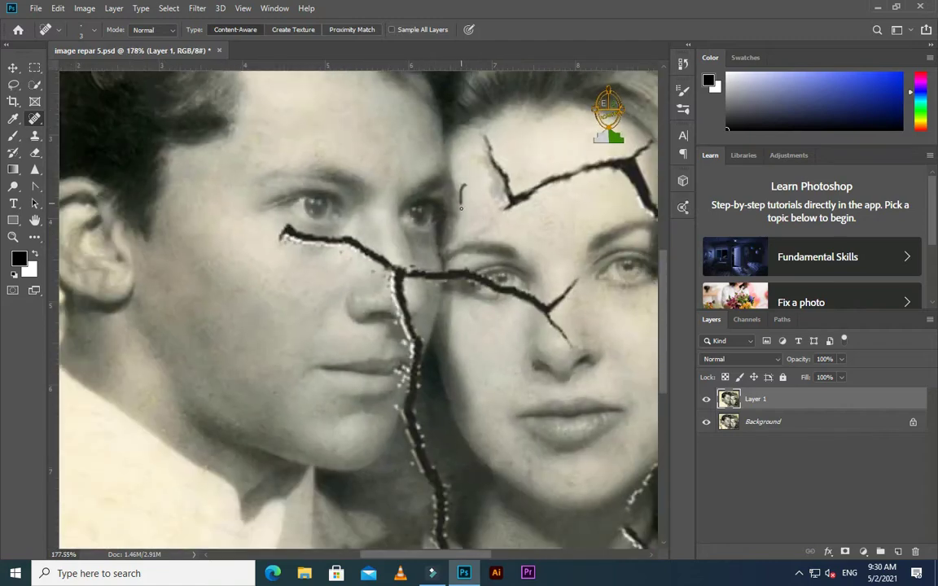
left_click(462, 224)
scroll(440, 259, "up", 3)
left_click(463, 212)
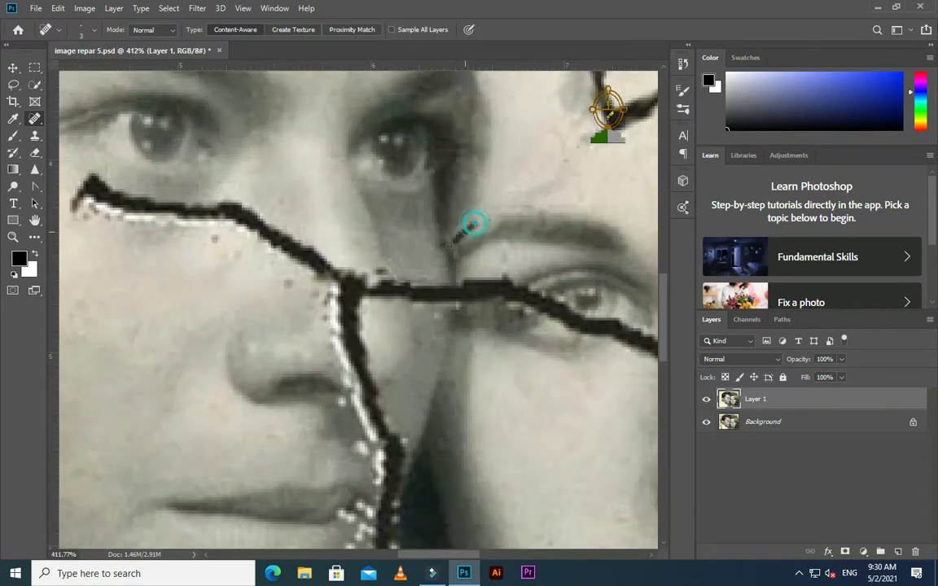
scroll(460, 275, "down", 5)
scroll(461, 274, "down", 2)
scroll(417, 303, "up", 5)
Heal the spot between the faces and the cracks down and across the woman's forehead.
left_click(416, 304)
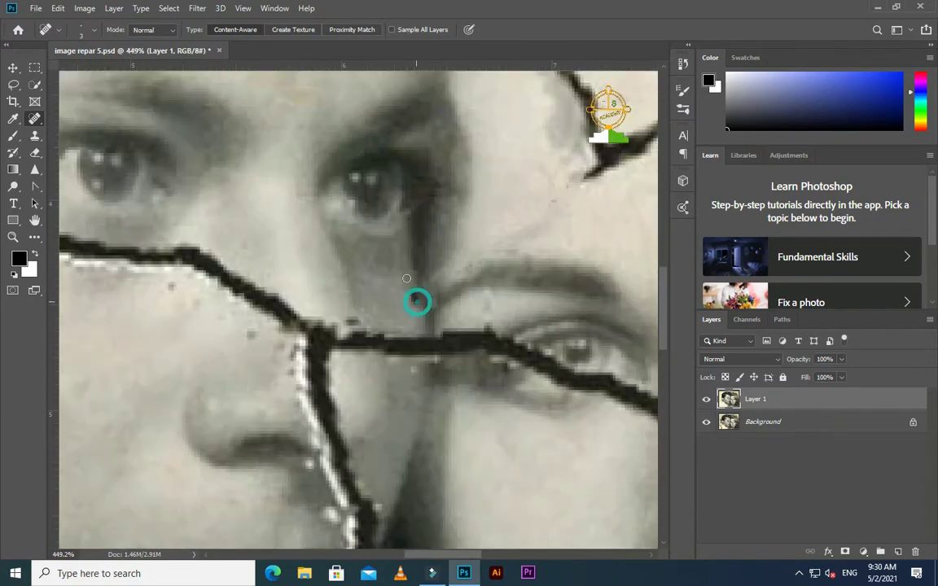
scroll(440, 278, "down", 4)
scroll(440, 279, "up", 3)
left_click(457, 178)
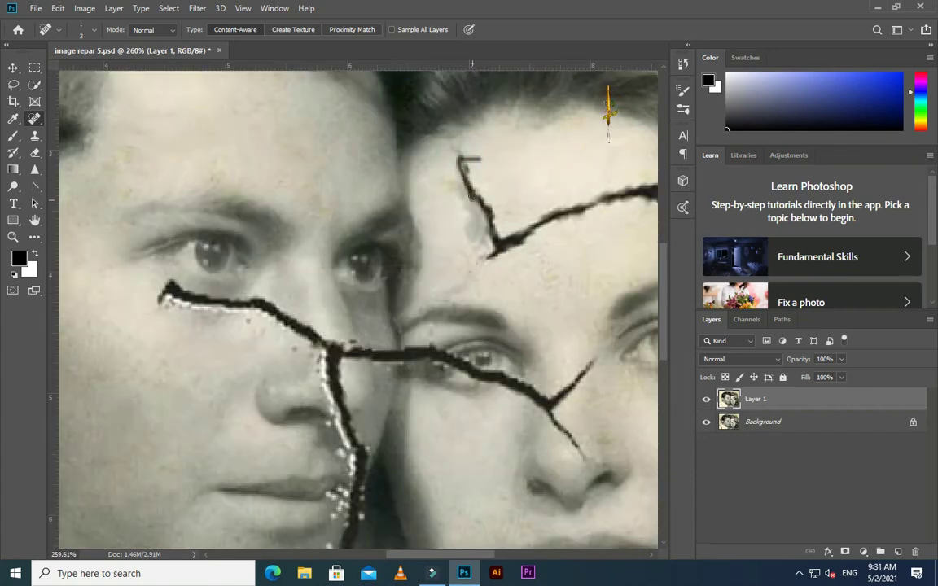
left_click_drag(465, 167, 489, 239)
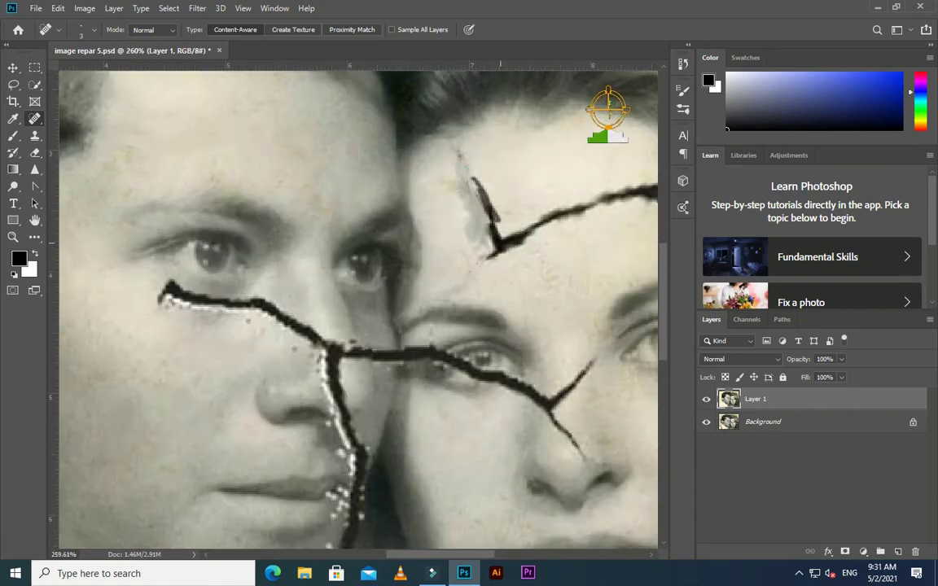
left_click_drag(569, 216, 521, 231)
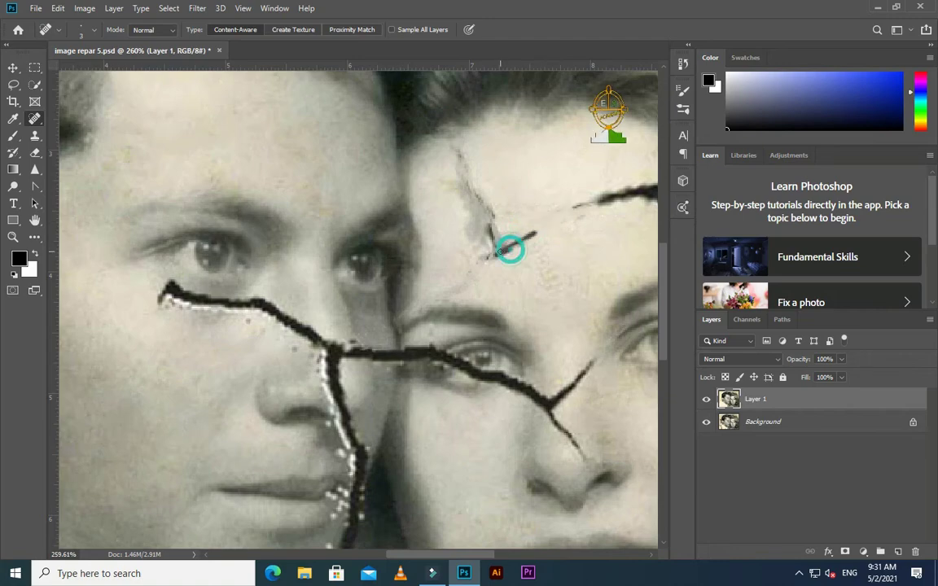
mouse_move(543, 195)
left_mouse_down()
mouse_move(501, 237)
mouse_move(456, 158)
left_mouse_up()
Heal the remaining upper-forehead crack and the dark marks along the woman's hairline.
scroll(483, 194, "down", 3)
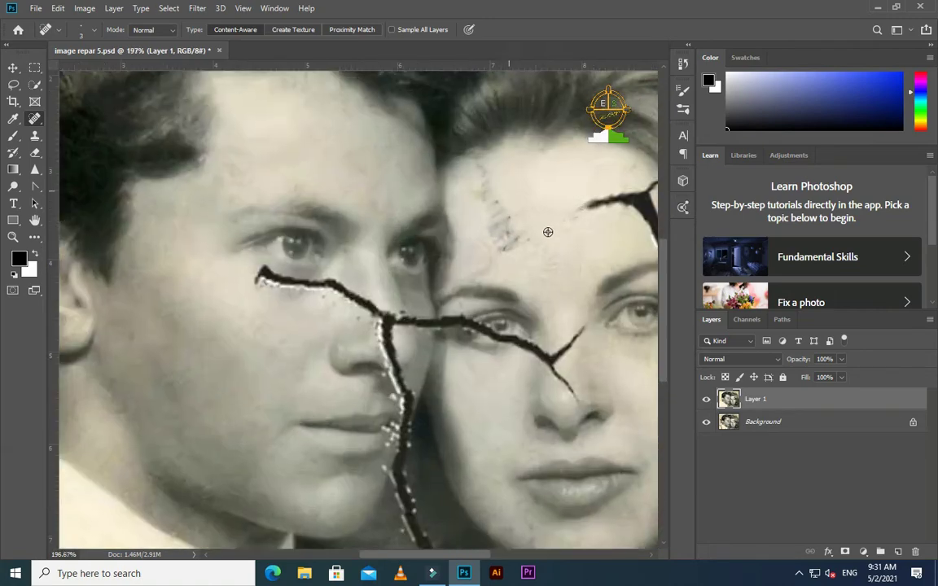
scroll(483, 194, "up", 3)
mouse_move(570, 199)
left_mouse_down()
mouse_move(598, 200)
mouse_move(553, 194)
left_mouse_up()
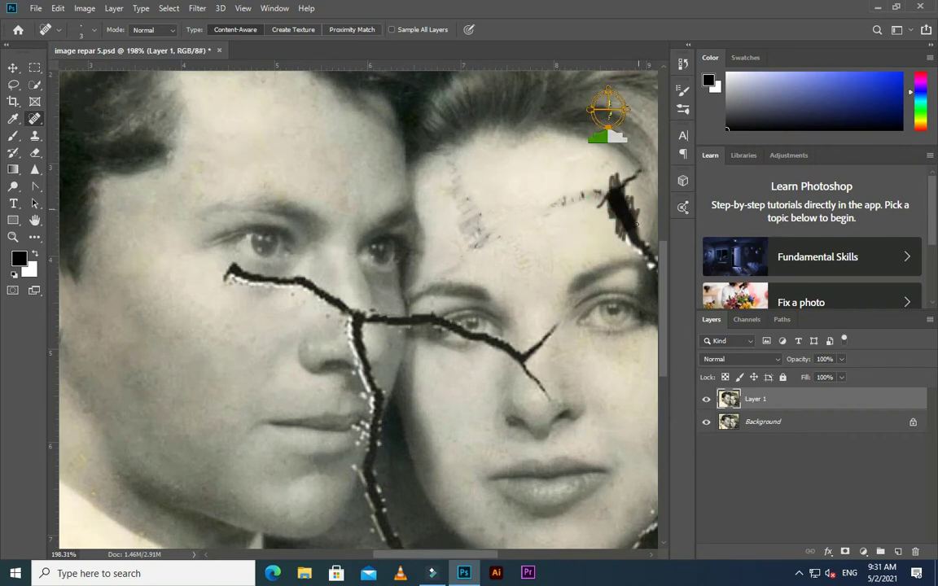
left_click_drag(616, 185, 641, 232)
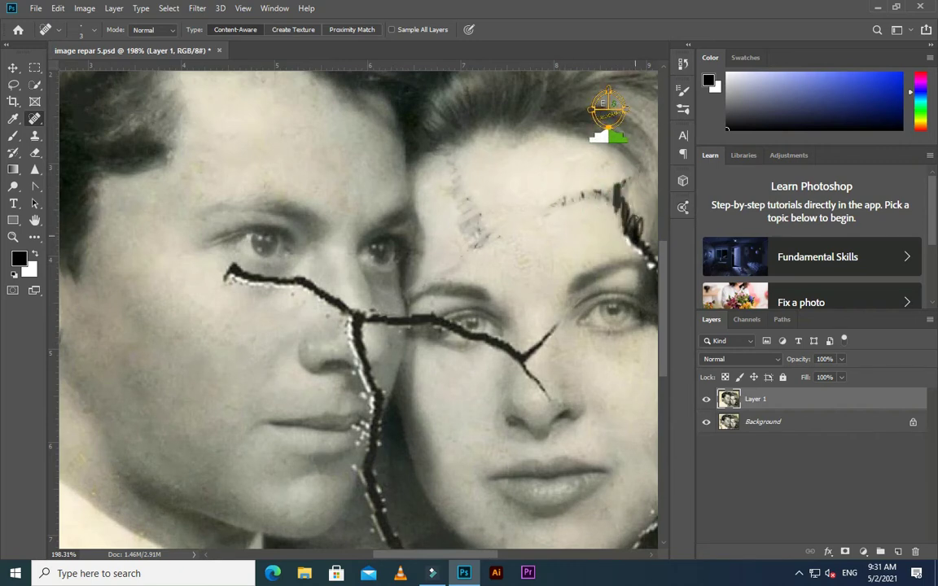
left_click_drag(586, 215, 502, 175)
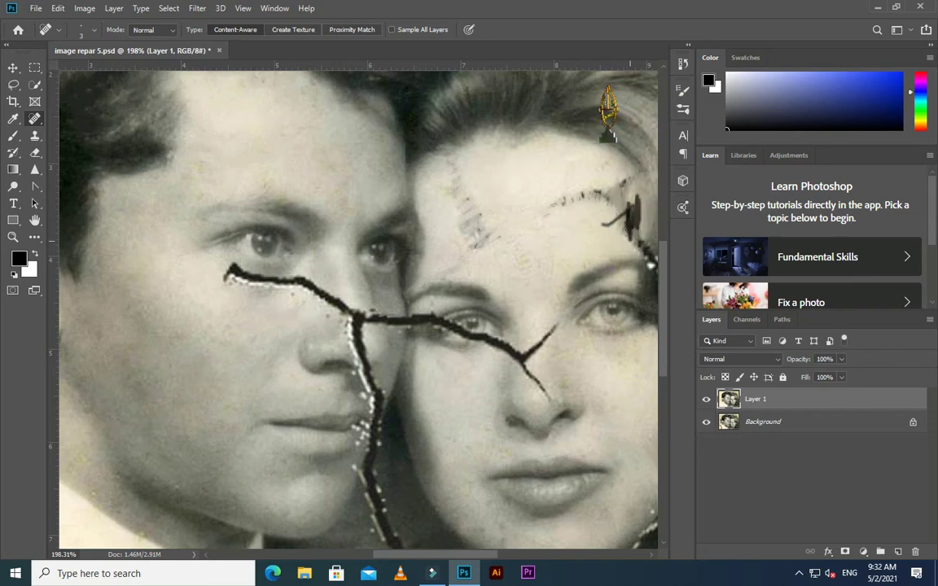
Choose the Patch Tool and outline blotchy forehead areas, then clear the selection.
right_click(34, 118)
left_click(89, 140)
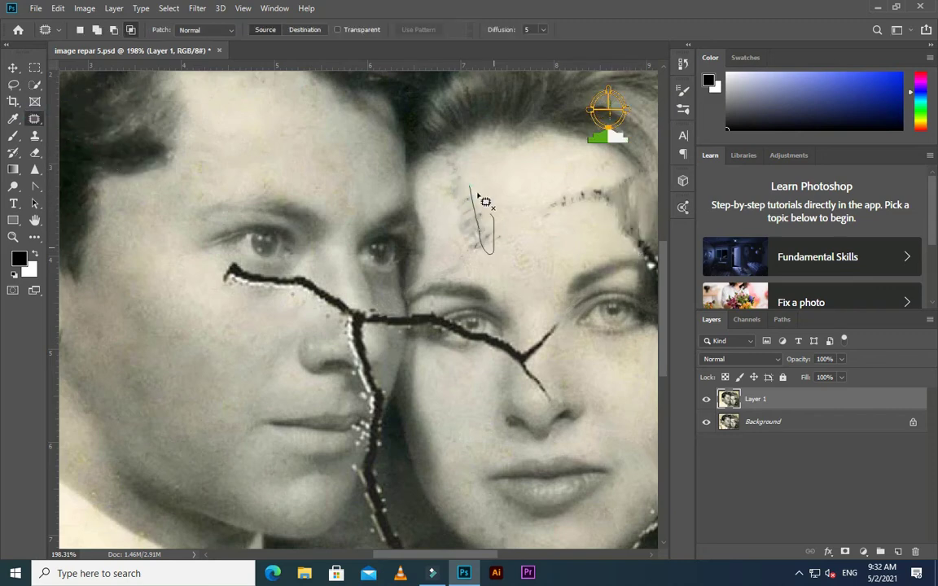
left_click_drag(466, 199, 453, 179)
left_click_drag(492, 222, 465, 270)
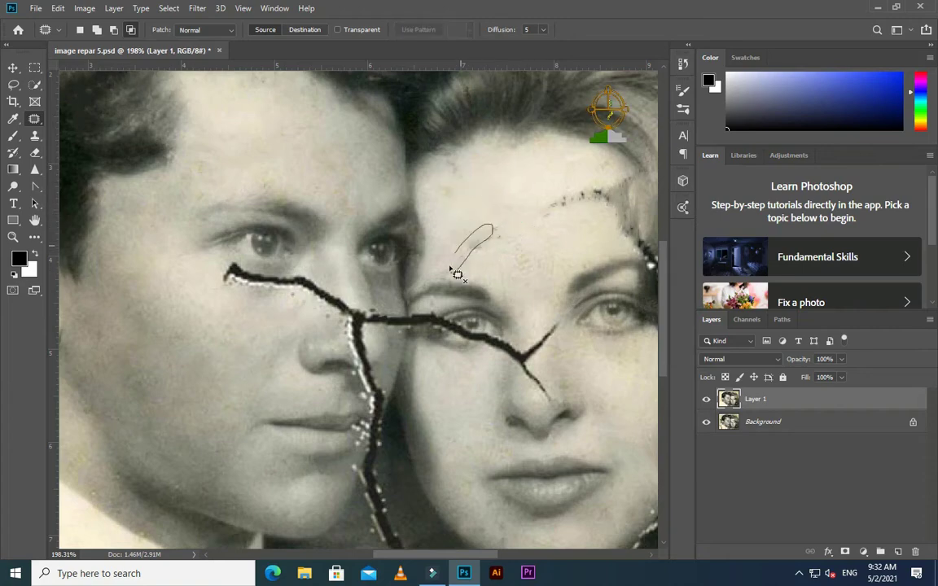
scroll(496, 249, "down", 2)
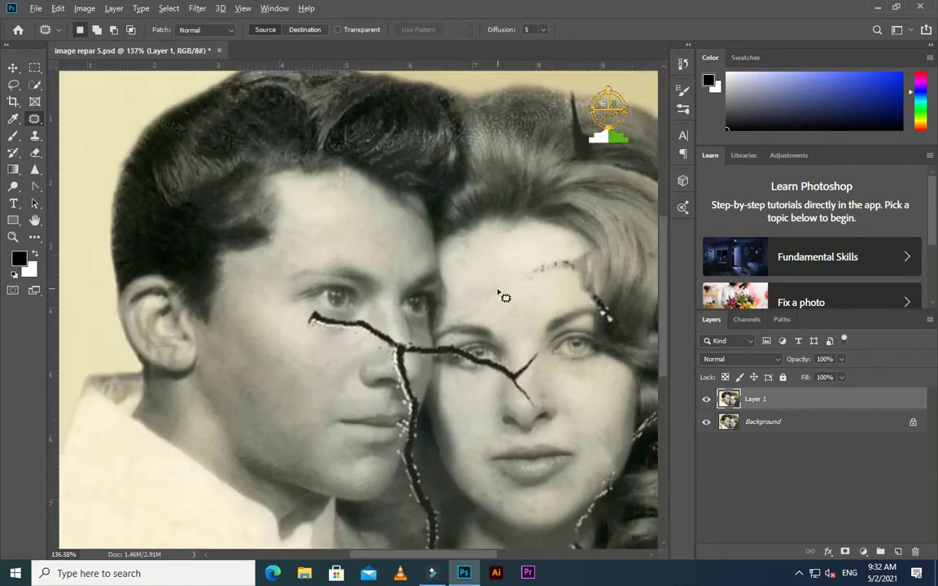
scroll(497, 269, "up", 2)
left_click(496, 282)
left_click(456, 219)
Patch the forehead blemishes and right-forehead marks with clean nearby skin.
left_click_drag(456, 246, 446, 248)
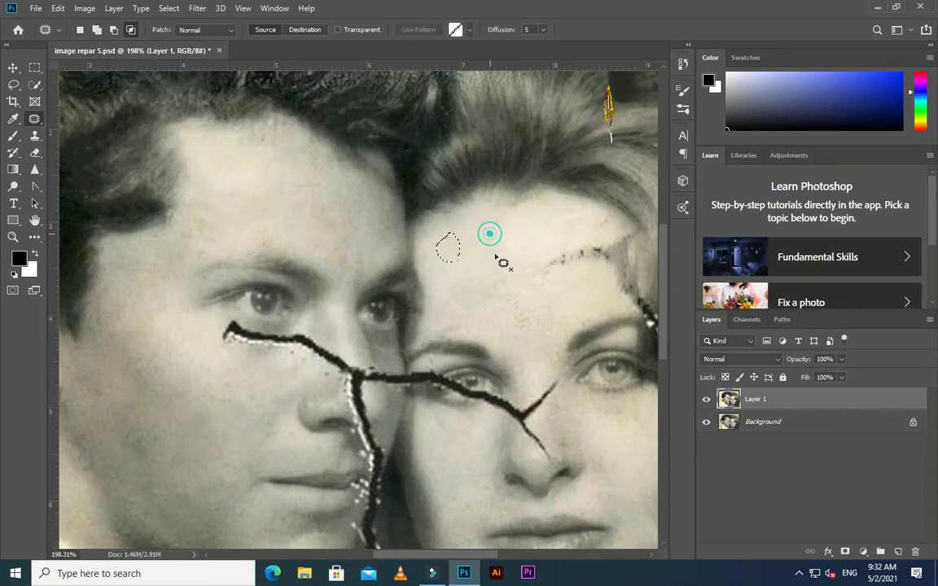
mouse_move(503, 261)
left_mouse_down()
mouse_move(513, 324)
mouse_move(568, 268)
mouse_move(628, 259)
mouse_move(587, 279)
left_mouse_up()
mouse_move(601, 236)
left_mouse_down()
mouse_move(630, 242)
mouse_move(594, 274)
mouse_move(615, 262)
mouse_move(642, 319)
mouse_move(607, 244)
left_mouse_up()
left_click(627, 251)
scroll(515, 242, "down", 1)
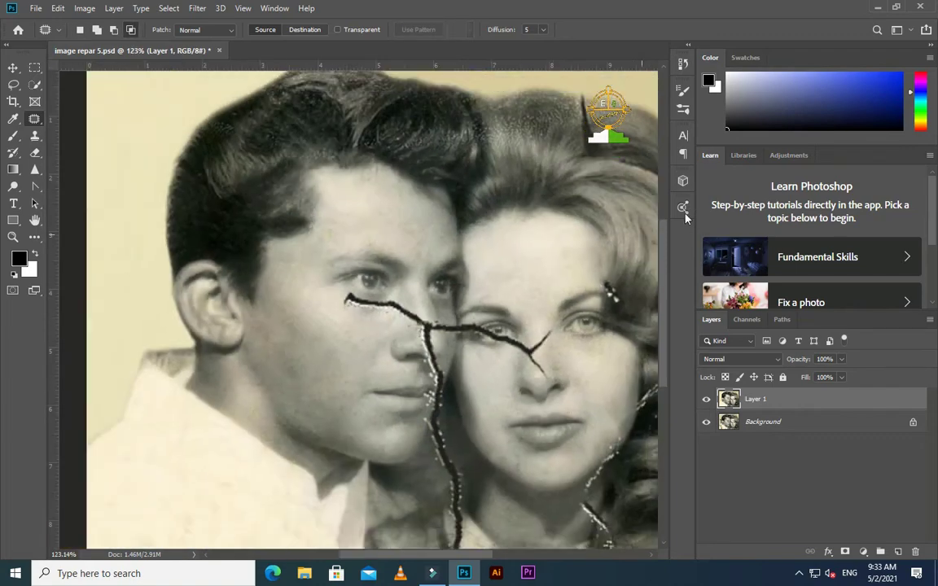
scroll(516, 242, "down", 1)
left_click(529, 276)
left_click_drag(576, 279, 569, 273)
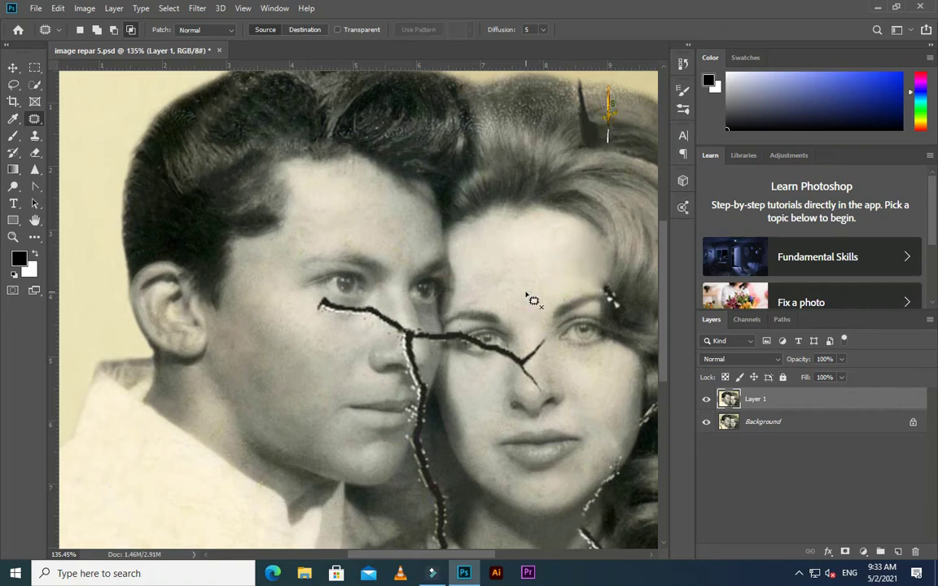
Patch the blotch above the woman's brow with clean forehead skin and deselect.
scroll(480, 277, "down", 2)
scroll(434, 297, "up", 1)
scroll(446, 276, "up", 1)
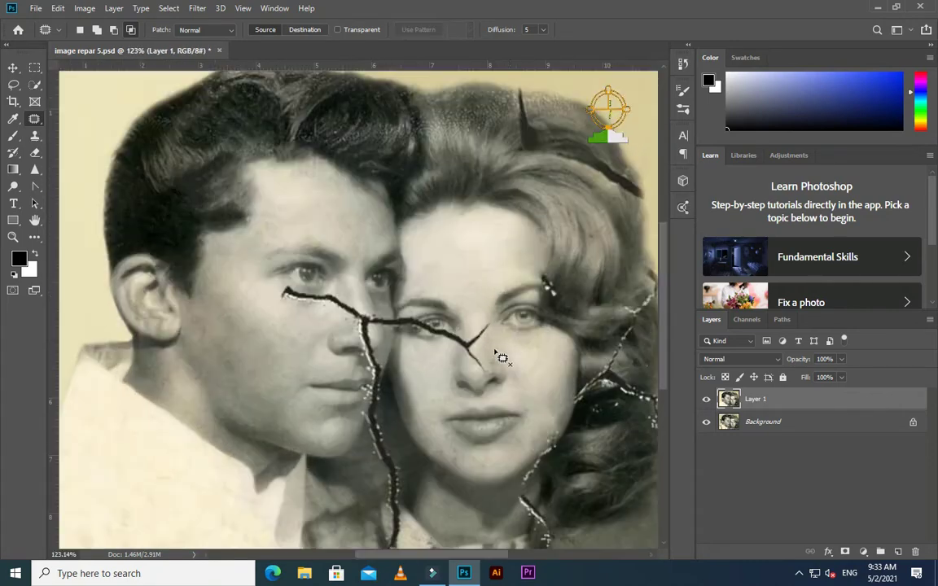
scroll(502, 360, "up", 1)
scroll(508, 268, "up", 1)
left_click_drag(468, 281, 453, 314)
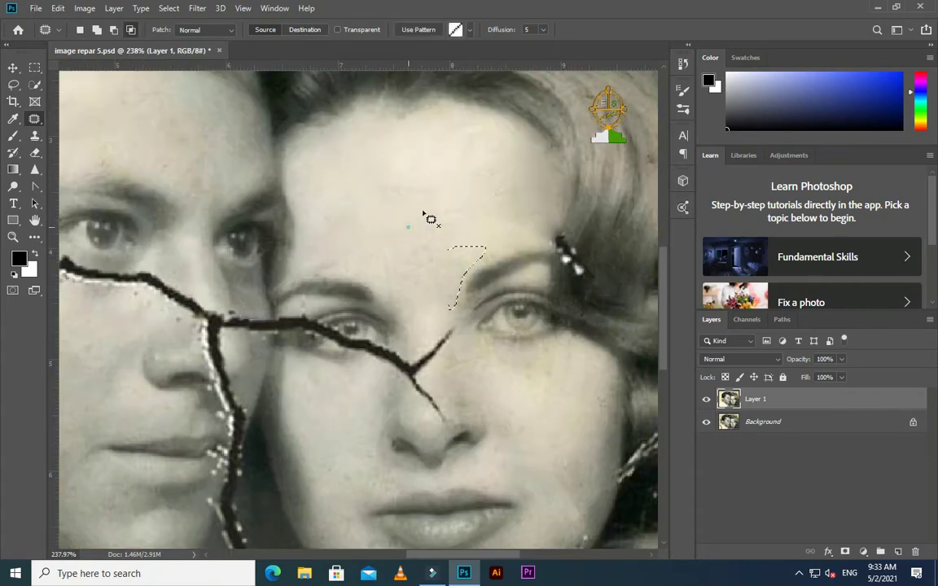
left_click_drag(464, 273, 470, 174)
key("ctrl+d")
scroll(544, 198, "down", 2)
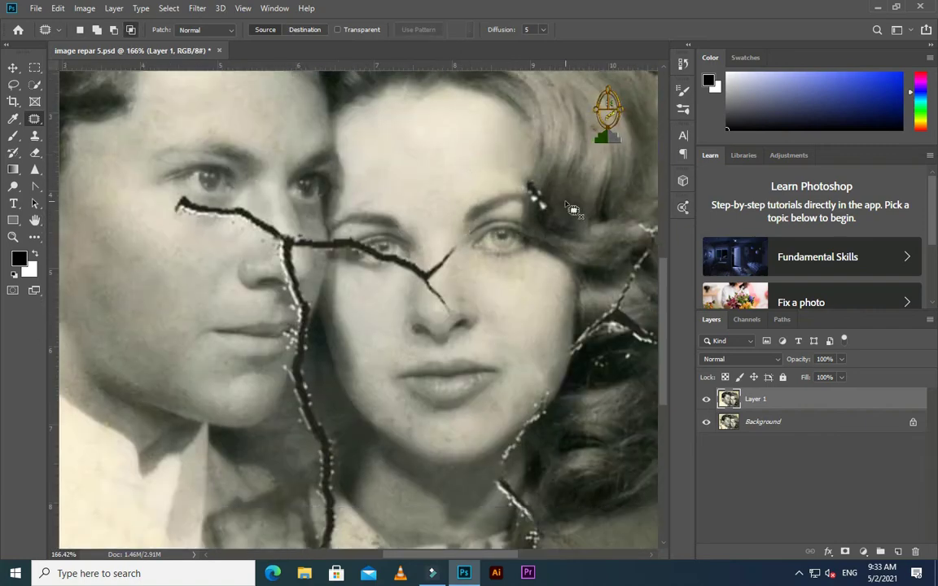
scroll(558, 236, "up", 1)
Spot-heal the dark blotch in the hair by the woman's eye, then pick the Clone Stamp (S).
scroll(559, 236, "down", 1)
left_click(34, 104)
left_click(35, 119)
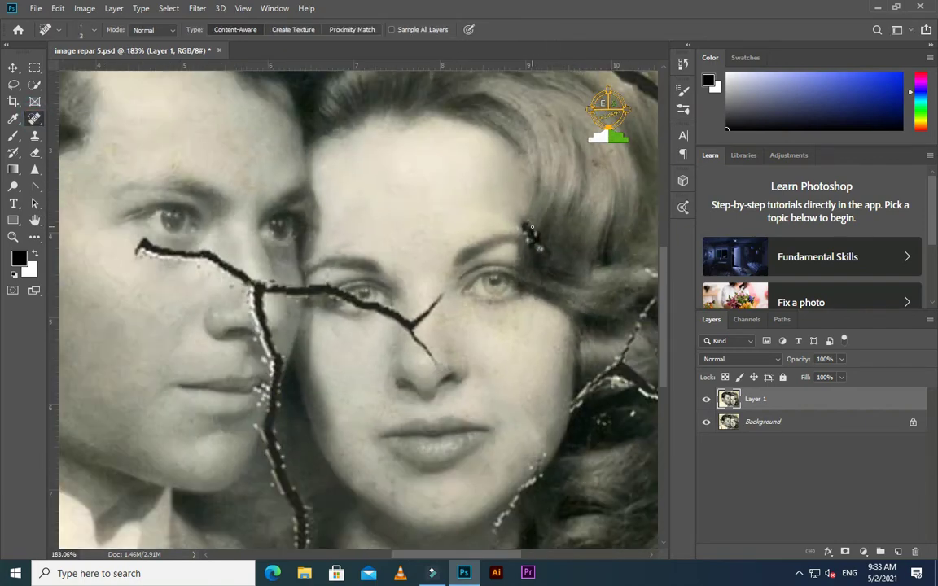
left_click_drag(536, 249, 525, 219)
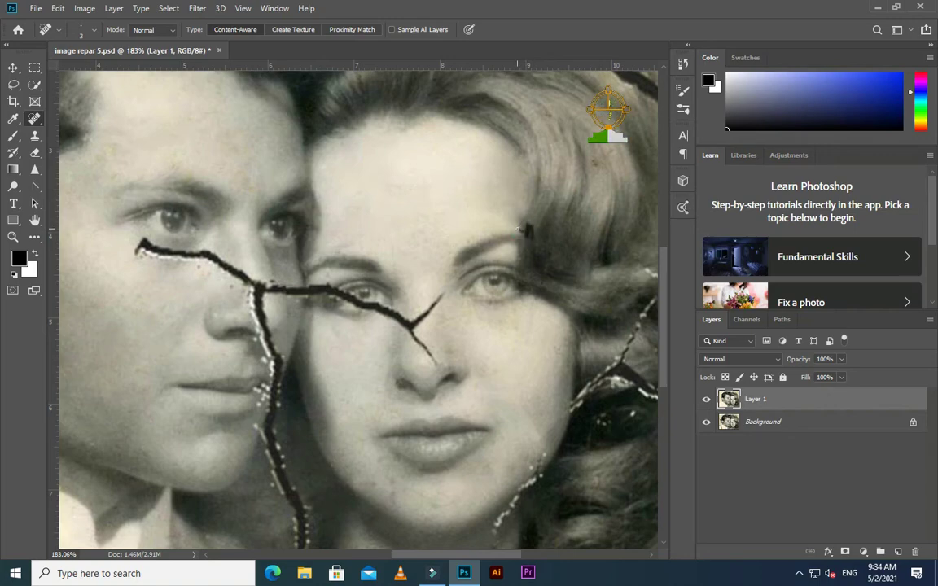
scroll(547, 236, "down", 1)
scroll(537, 292, "up", 1)
key("s")
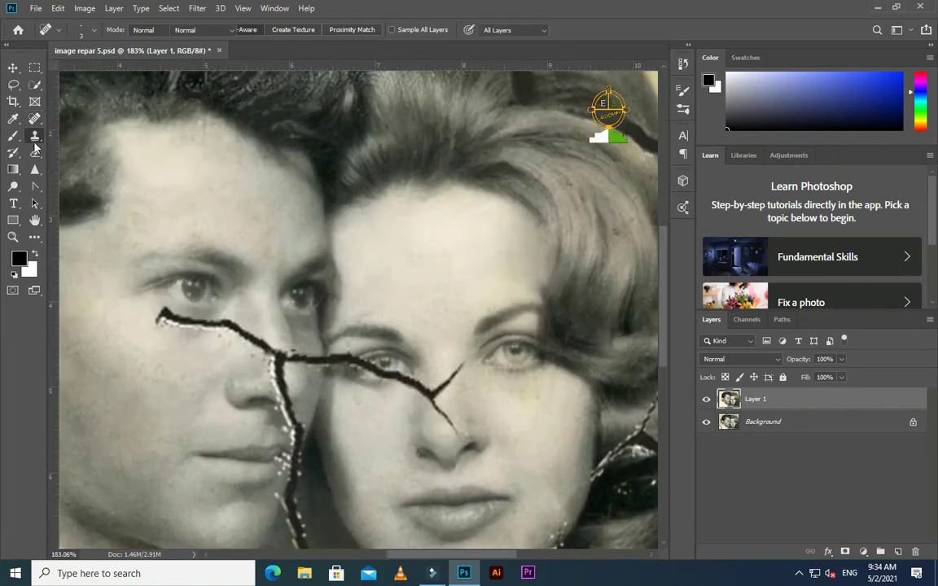
scroll(537, 293, "up", 1)
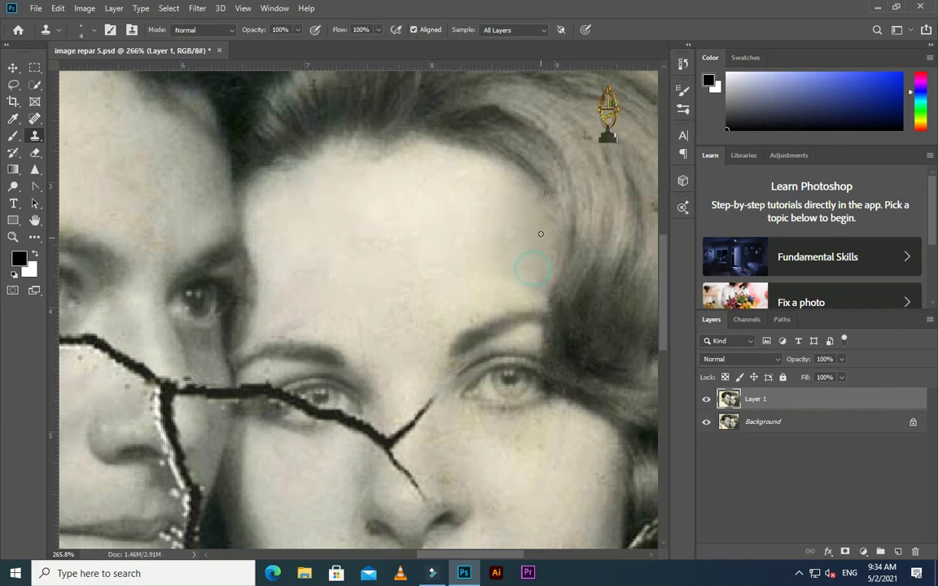
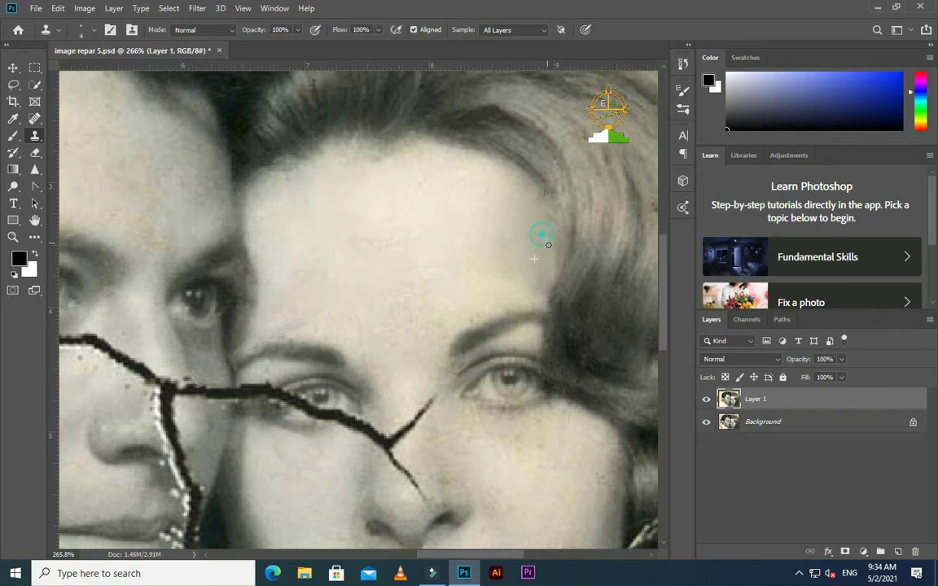
Select the Spot Healing Brush from the healing tools flyout.
left_click(517, 293, "alt")
left_click_drag(34, 119, 104, 161)
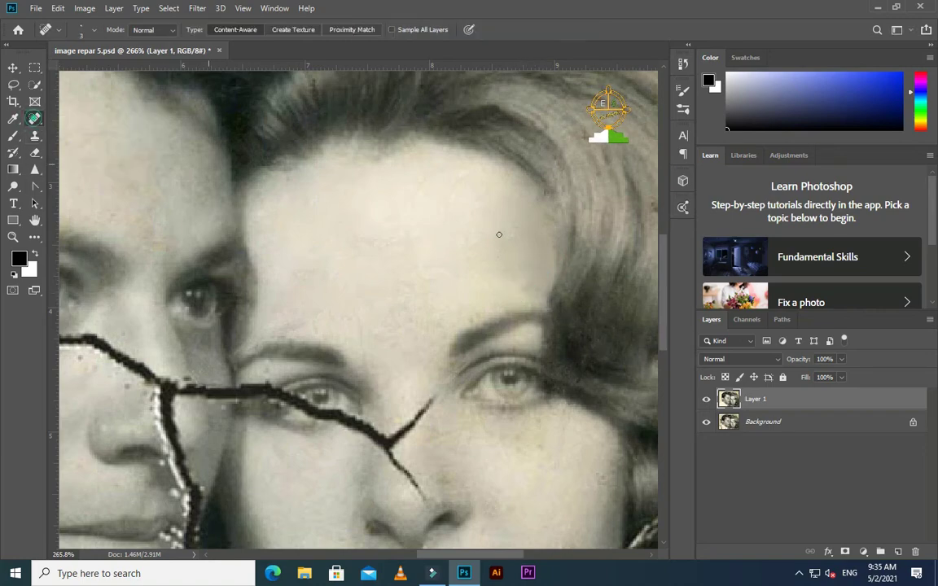
left_click(88, 143)
scroll(523, 295, "down", 4)
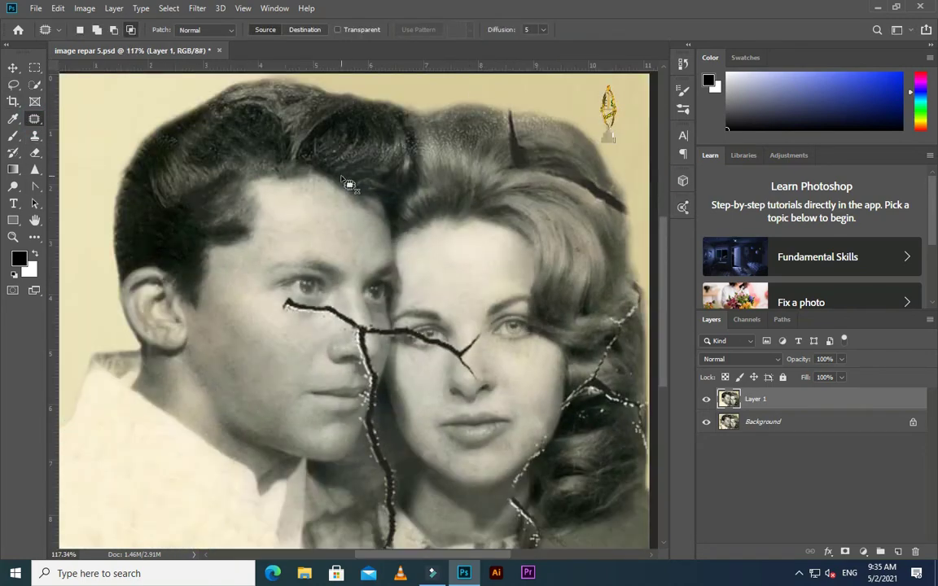
scroll(295, 196, "up", 5)
scroll(295, 196, "down", 1)
scroll(285, 199, "down", 2)
scroll(244, 285, "down", 2)
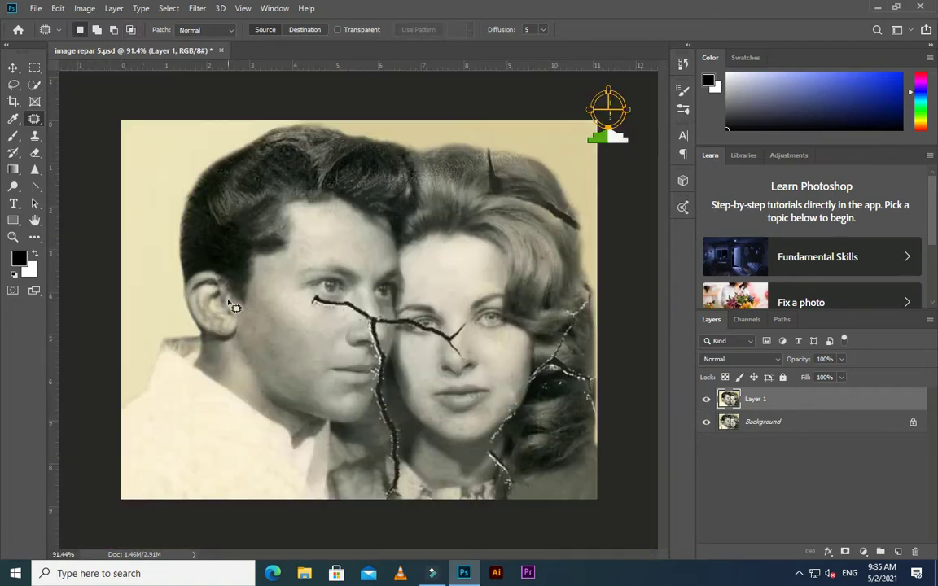
scroll(394, 441, "down", 1)
scroll(459, 198, "up", 4)
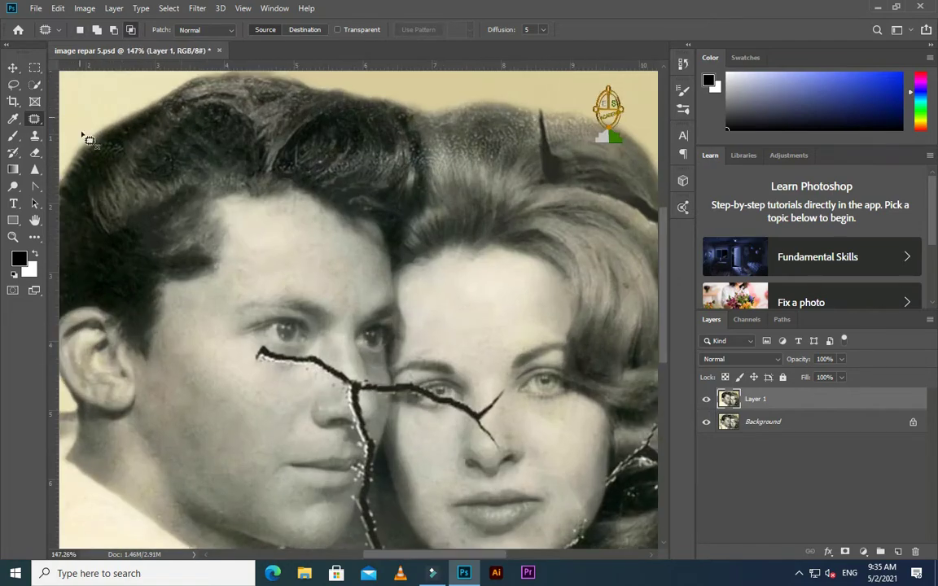
left_click_drag(34, 118, 88, 111)
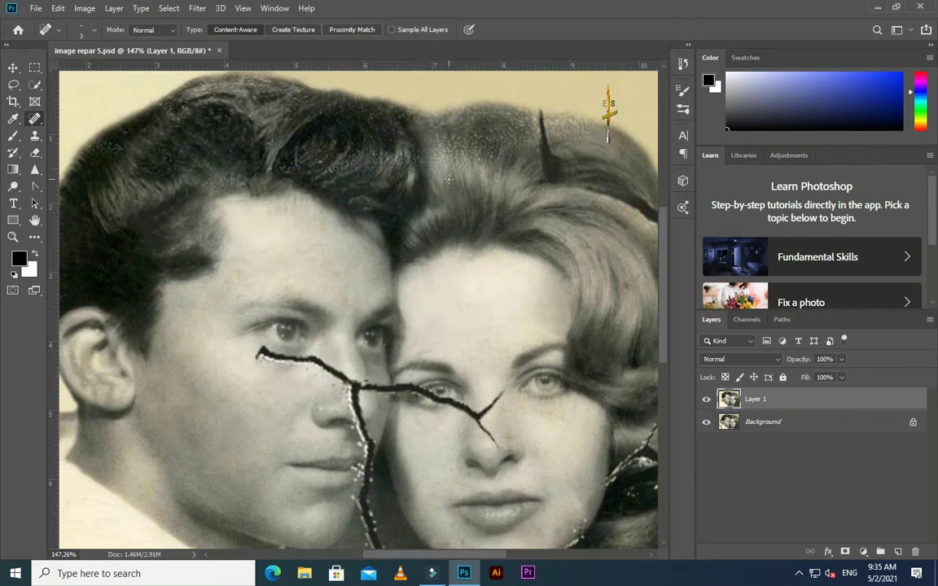
Spot-heal the dark scratch spike at the top of the woman's hair.
left_click(549, 146)
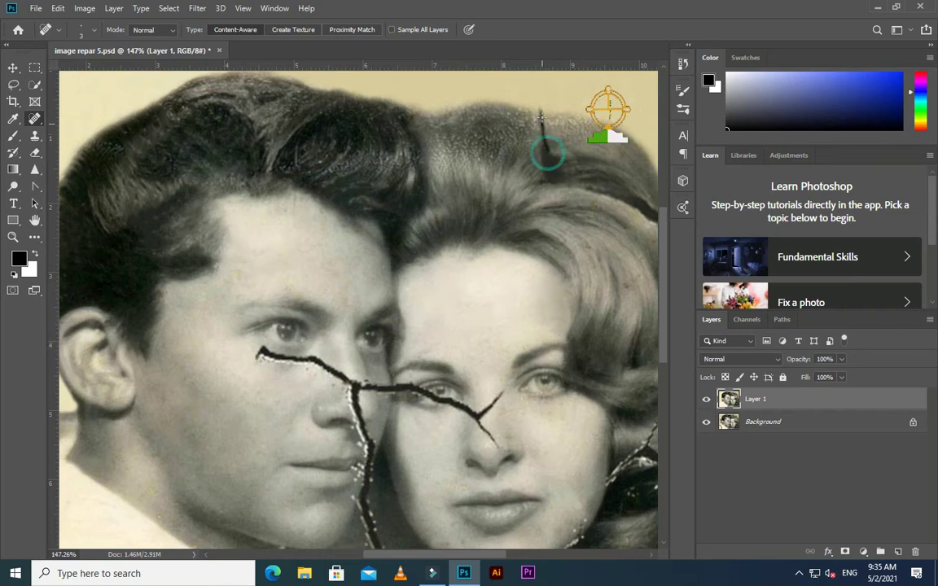
left_click(544, 150)
left_click(544, 180)
mouse_move(554, 142)
left_mouse_down()
mouse_move(547, 166)
mouse_move(551, 160)
left_mouse_up()
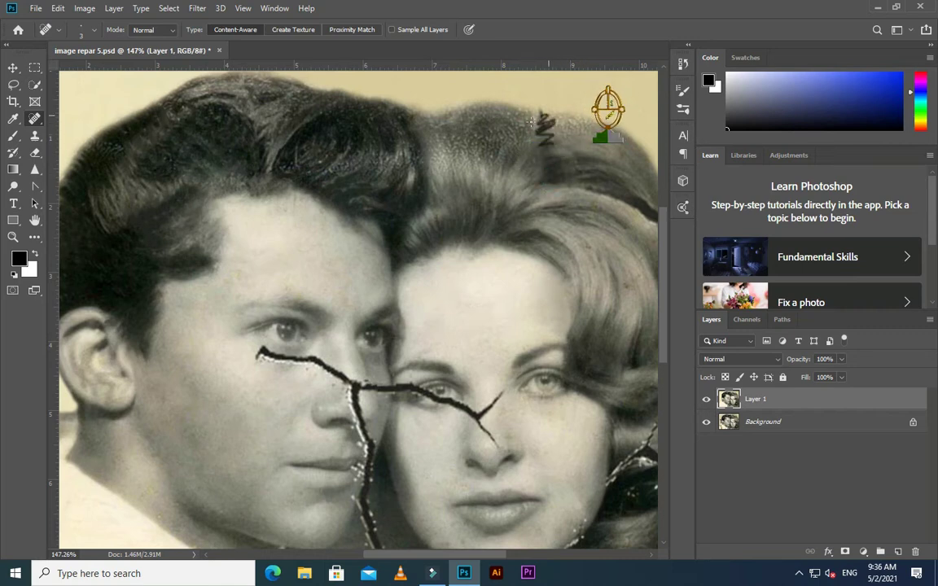
left_click(545, 134)
scroll(543, 129, "down", 2)
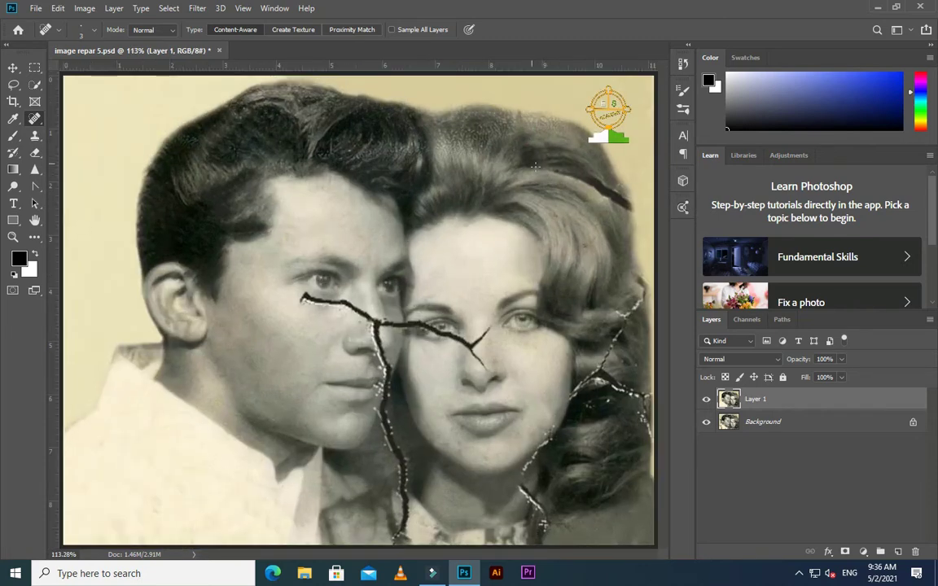
Spot-heal the scratch and marks across the upper right of the woman's hair.
left_click_drag(523, 179, 512, 152)
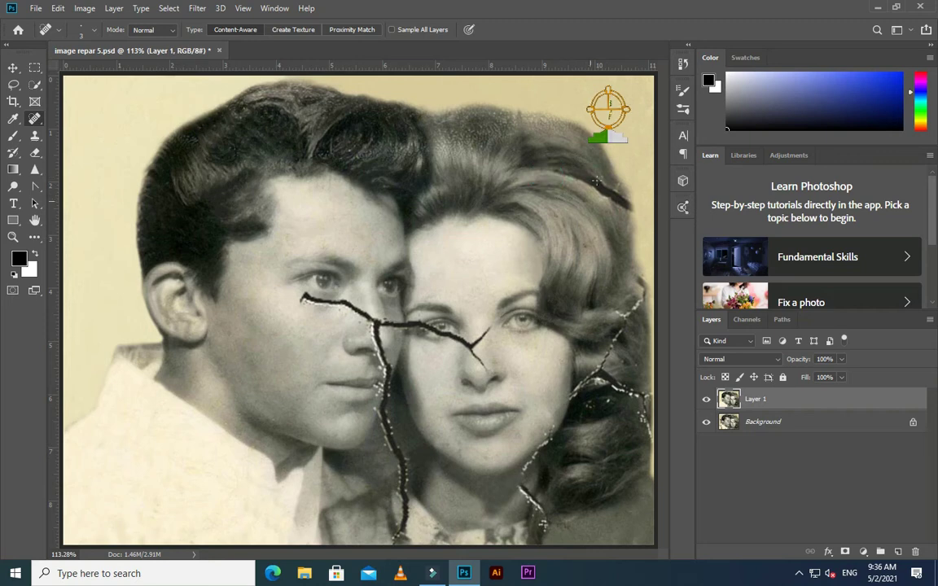
left_click_drag(570, 181, 616, 189)
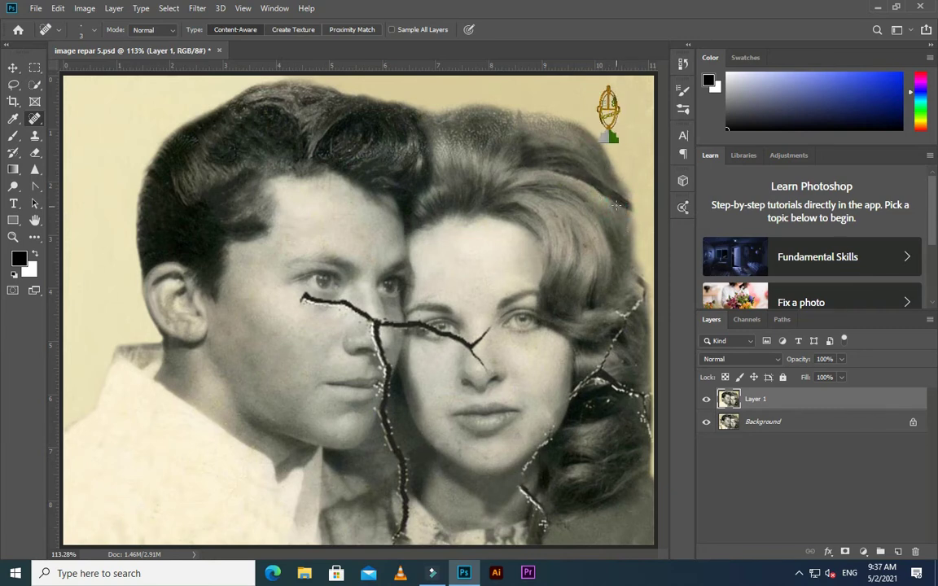
left_click(586, 187)
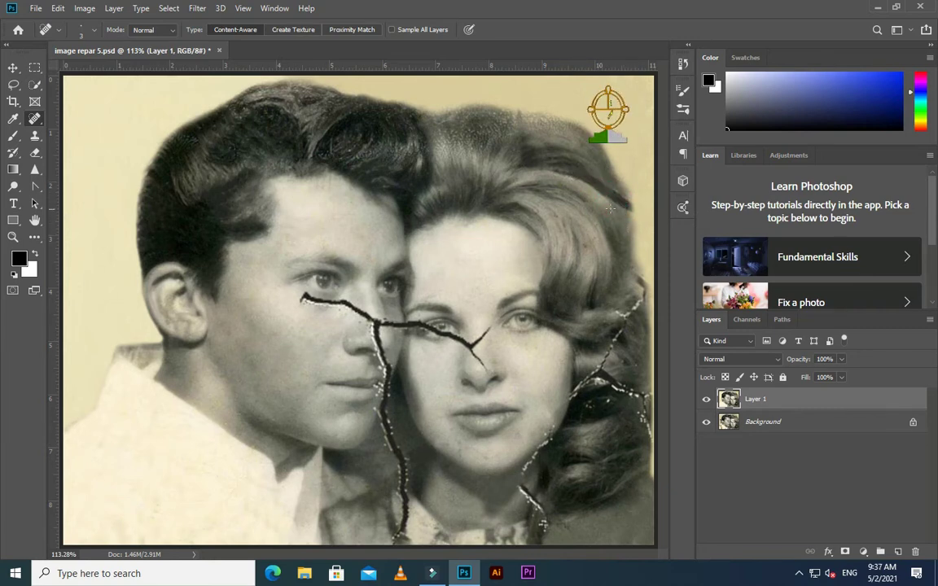
left_click(620, 195)
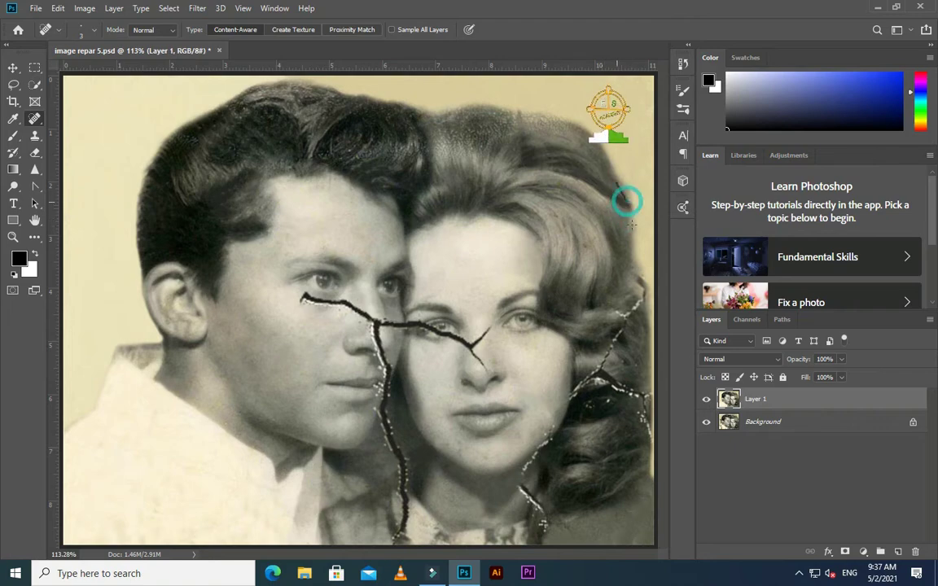
scroll(358, 312, "down", 1)
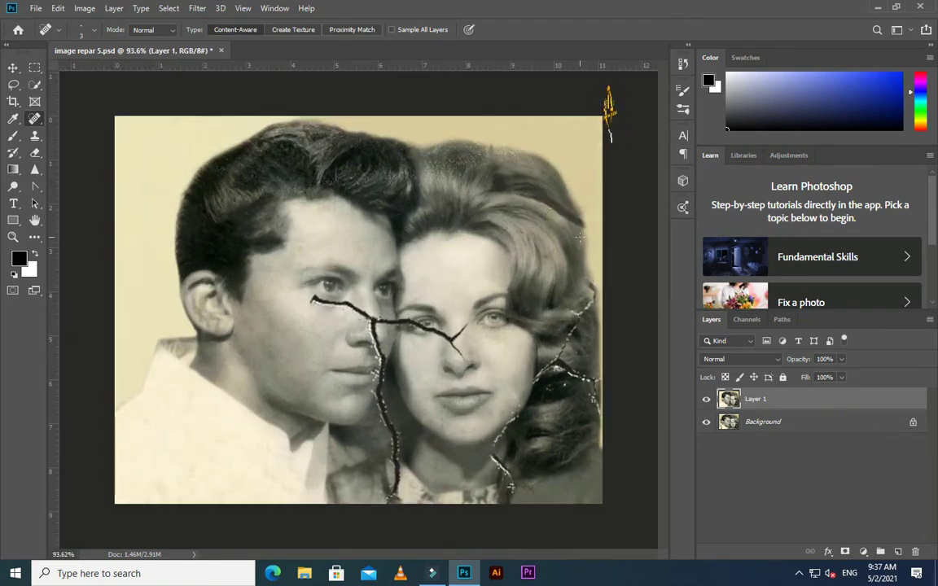
key("ctrl+plus")
left_click(632, 213)
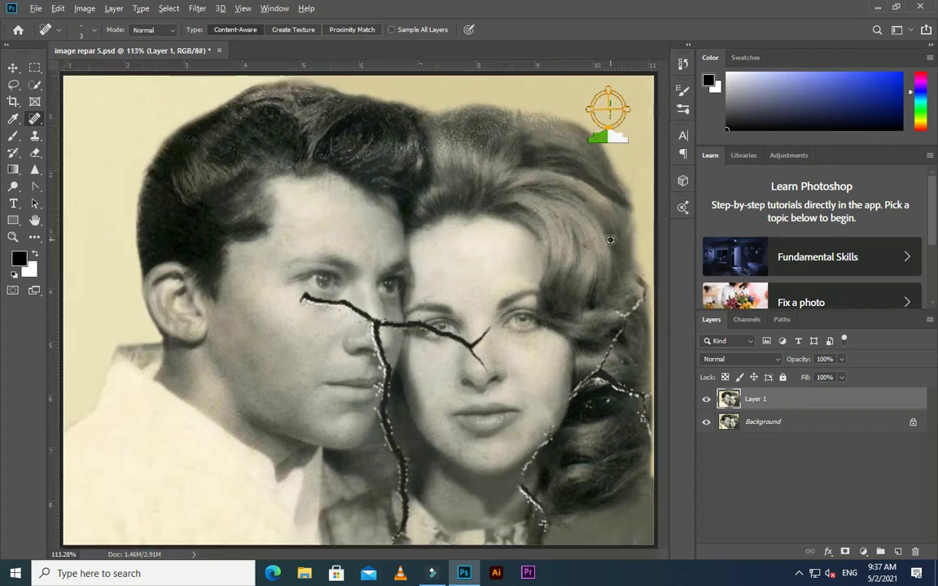
scroll(627, 314, "up", 2)
Heal the diagonal crack and spots in the lower right hair, then start on the crack by the nose.
left_click(627, 313)
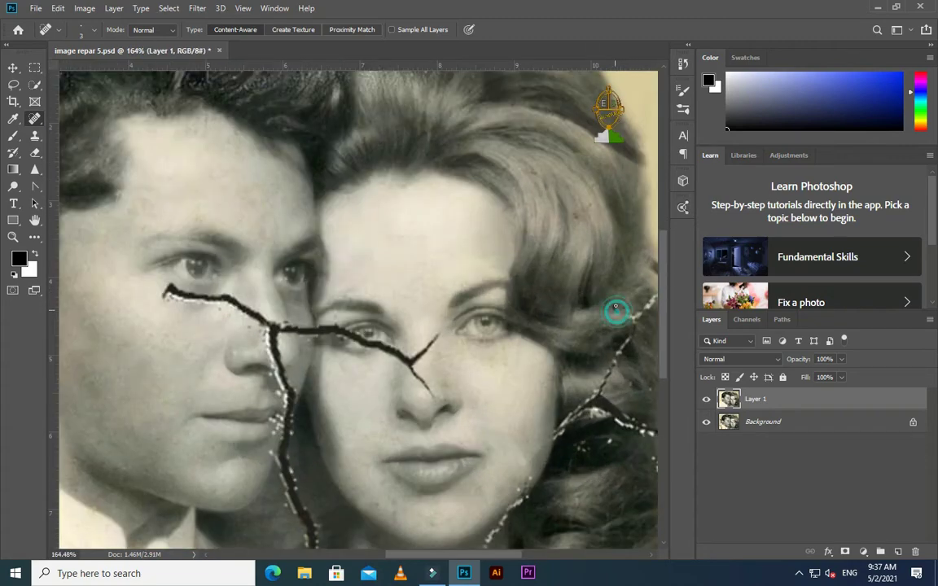
scroll(629, 316, "down", 2)
scroll(631, 327, "up", 3)
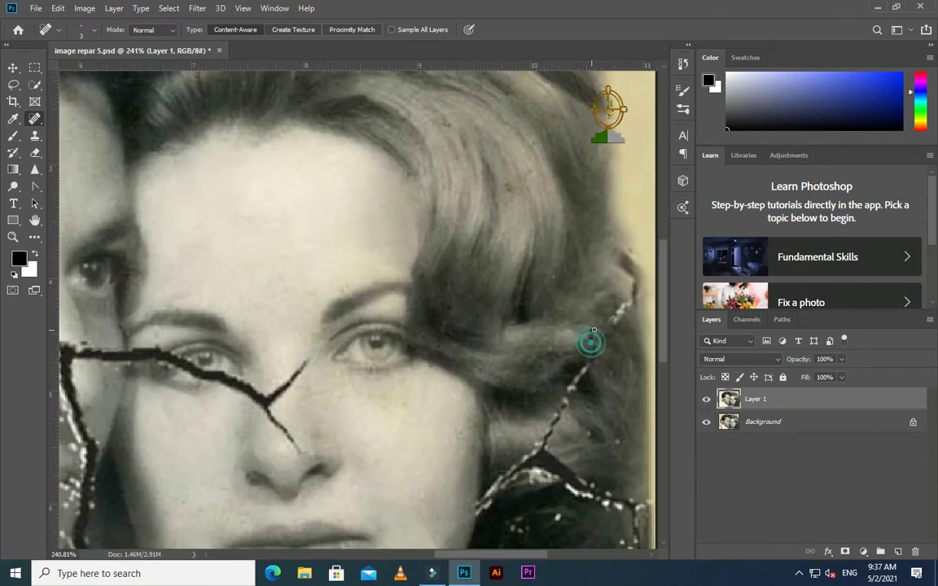
left_click(611, 318)
left_click_drag(562, 399, 631, 300)
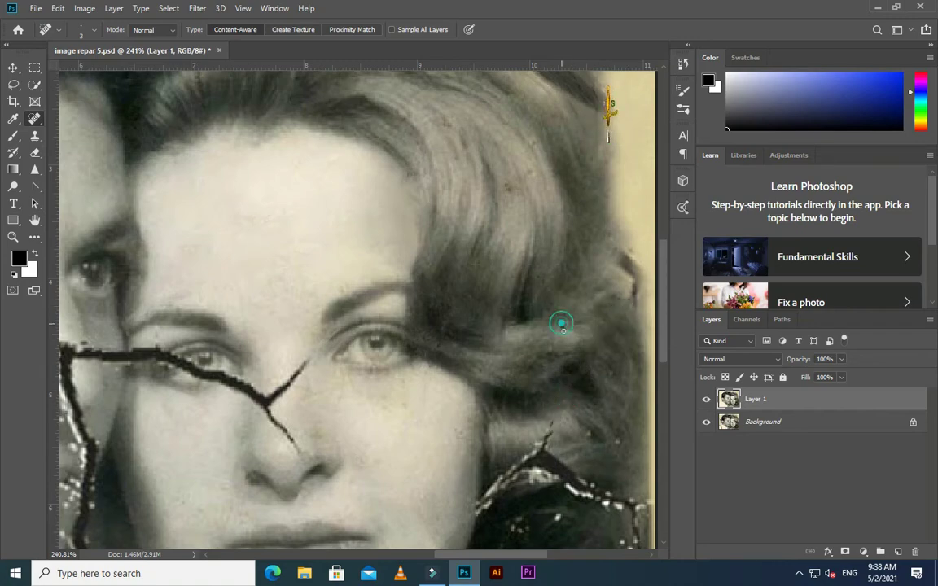
scroll(561, 323, "down", 4)
scroll(569, 279, "up", 1)
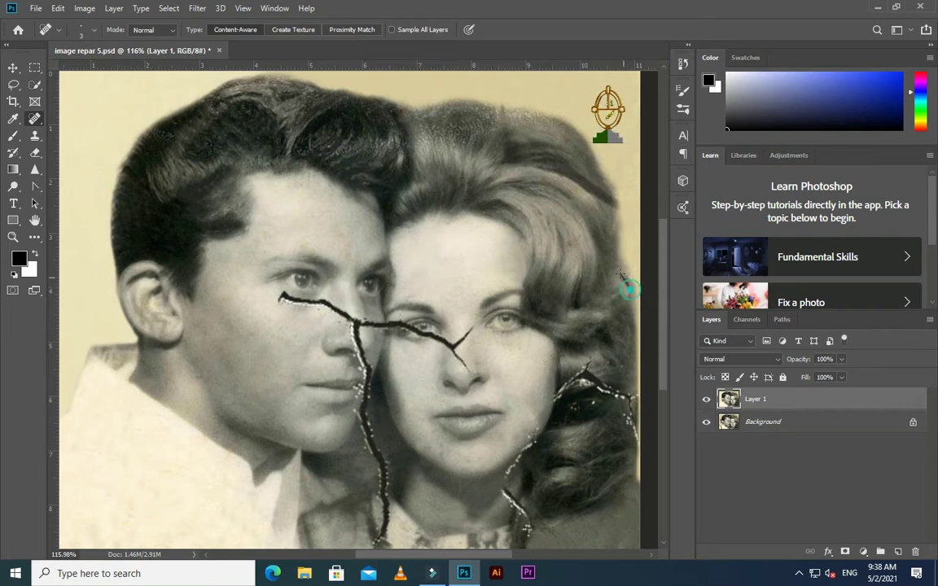
left_click(622, 283)
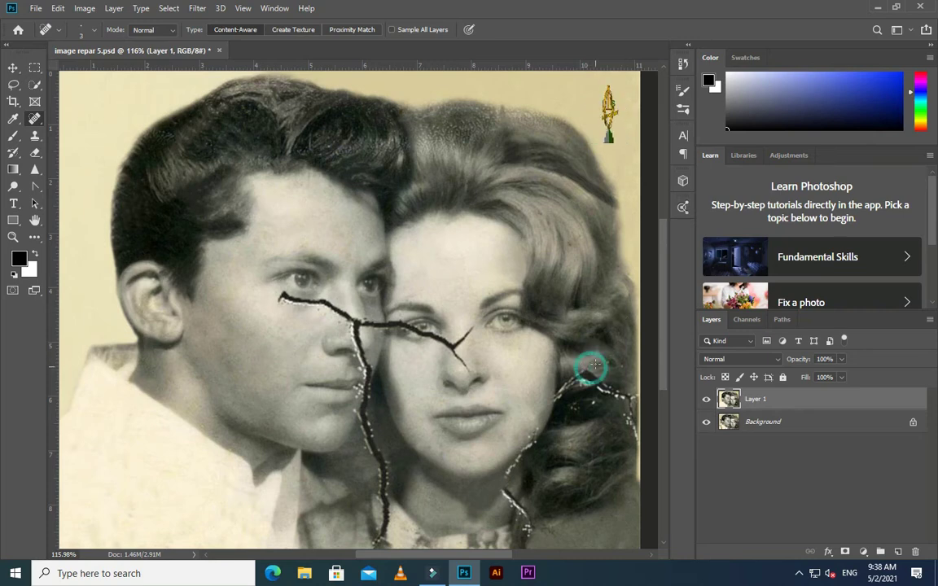
left_click_drag(603, 356, 608, 374)
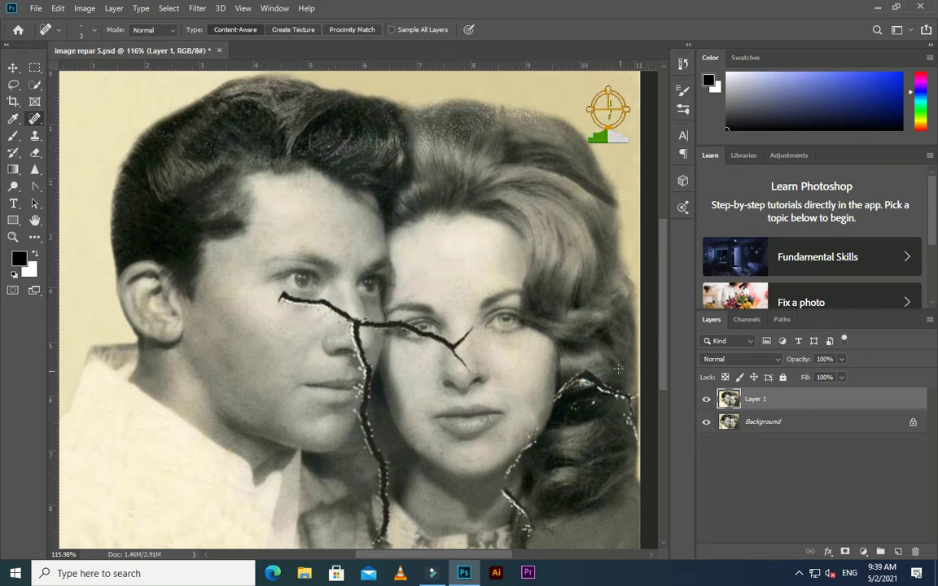
left_click(616, 365)
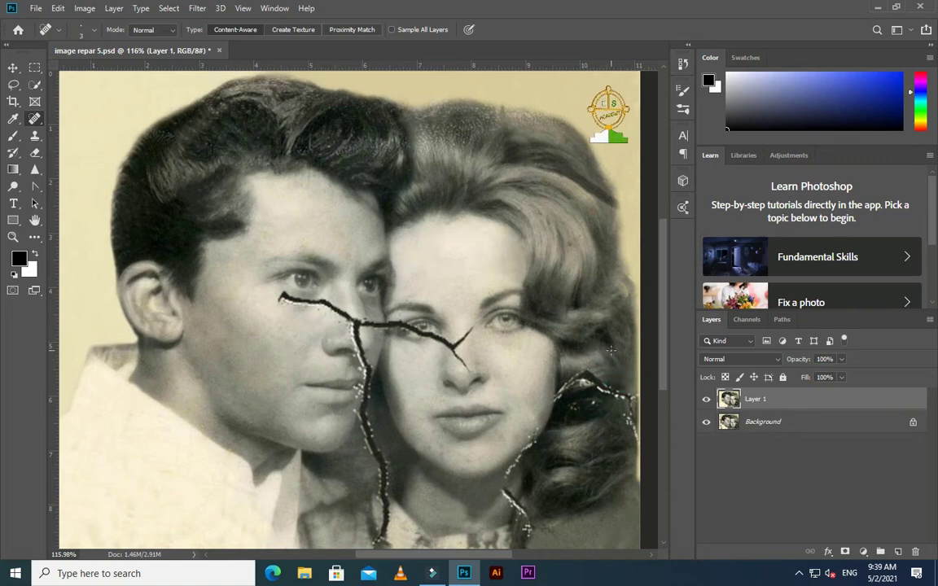
scroll(465, 332, "up", 5)
left_click(485, 327)
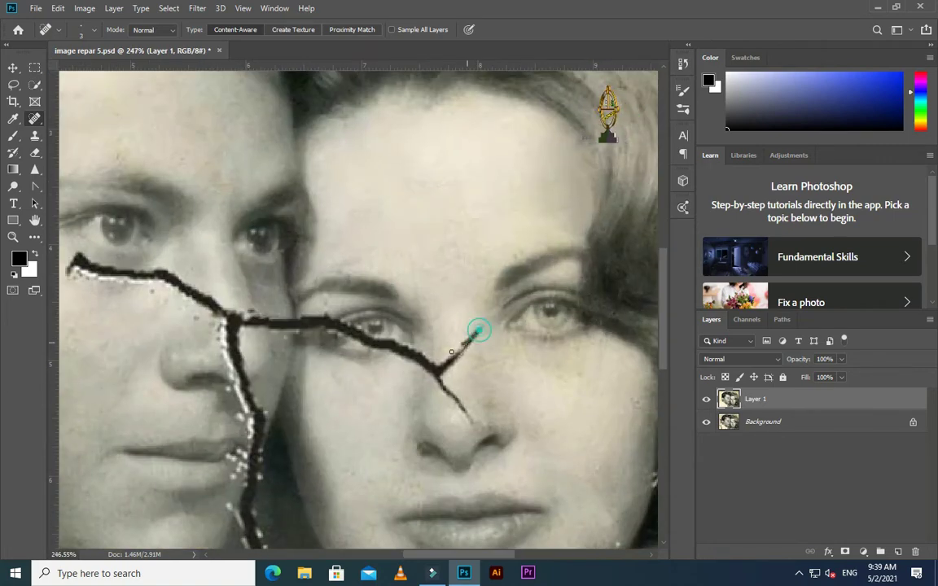
Heal the crack segment near the nose and pick the Clone Stamp tool.
mouse_move(446, 366)
left_mouse_down()
mouse_move(469, 342)
mouse_move(459, 369)
mouse_move(477, 334)
mouse_move(480, 385)
left_mouse_up()
key("shift+j")
key("shift+j")
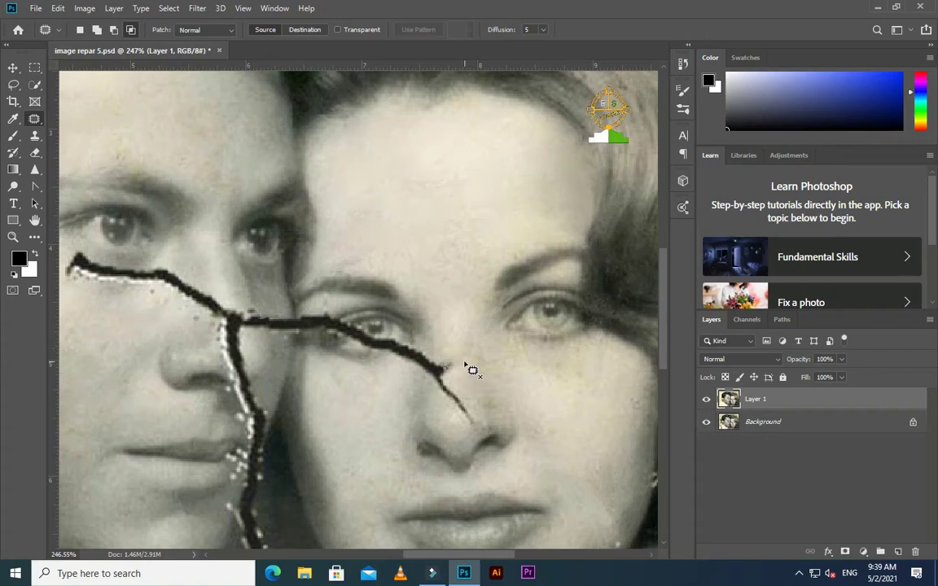
scroll(473, 370, "down", 5)
right_click(34, 119)
left_click(35, 135)
scroll(456, 398, "up", 5)
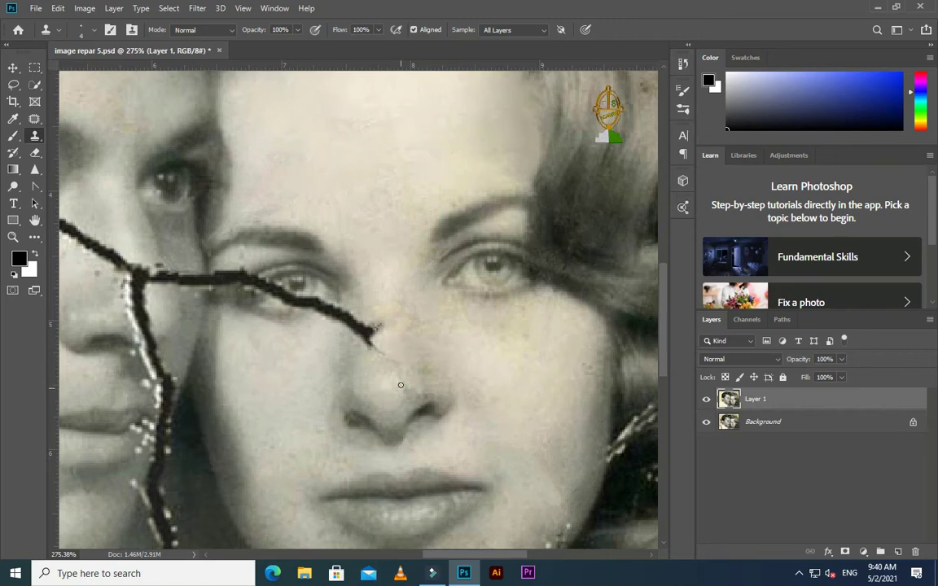
Clone over the crack tail and its end beside the nose.
left_click_drag(355, 350, 393, 360)
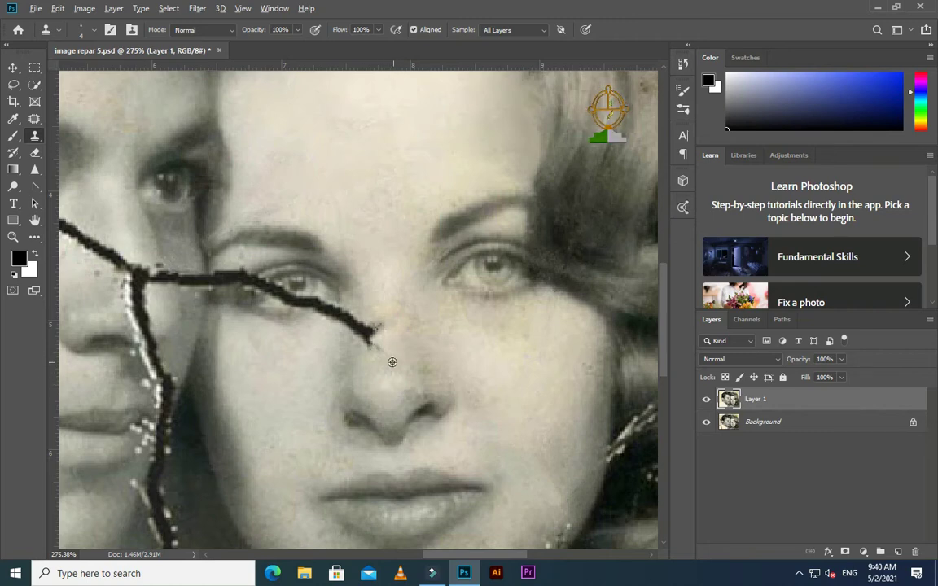
left_click(392, 355)
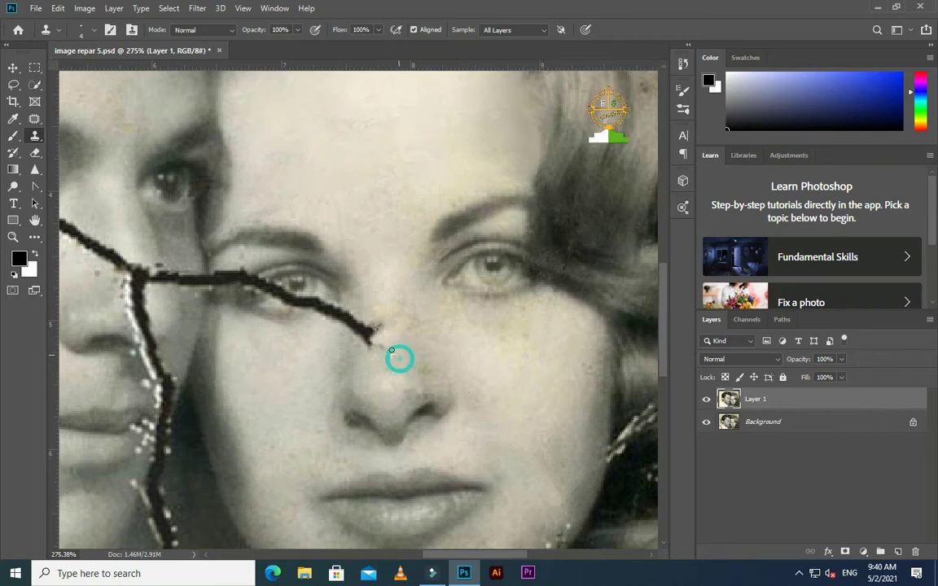
scroll(392, 359, "down", 1)
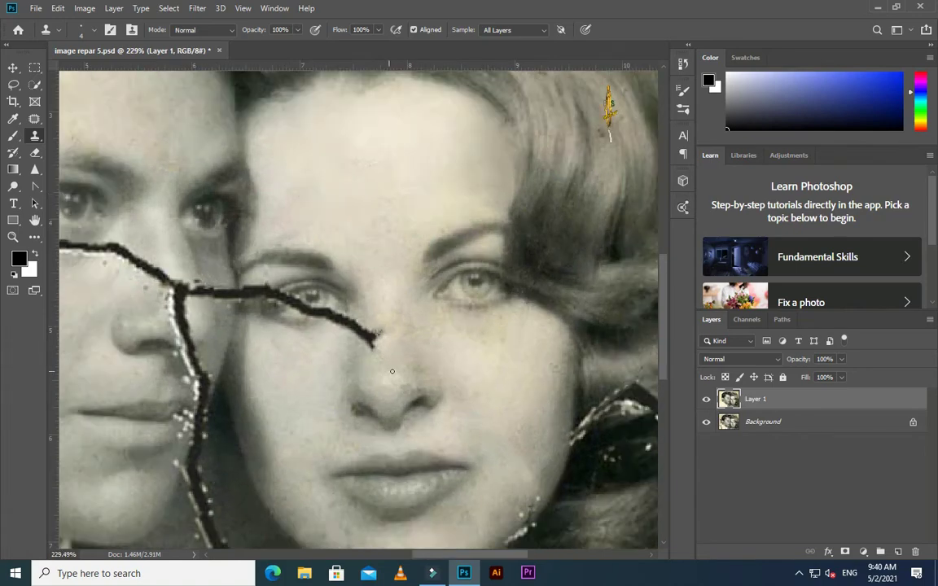
scroll(401, 390, "up", 1)
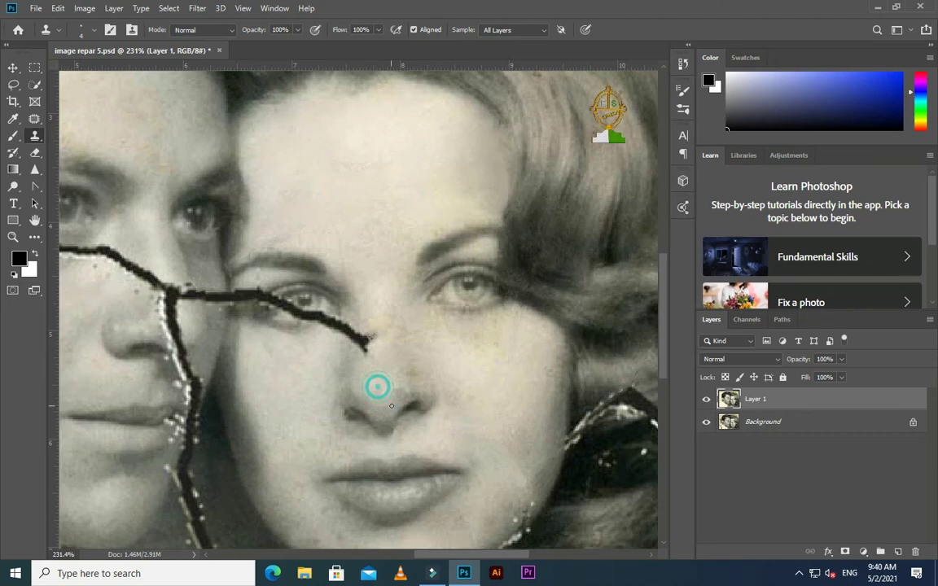
scroll(345, 350, "down", 2)
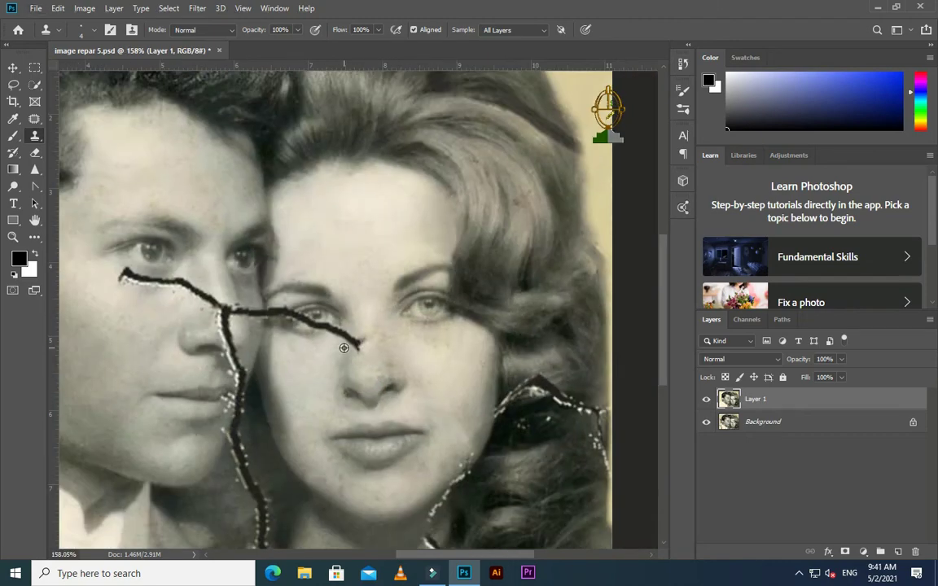
scroll(345, 349, "down", 2)
scroll(437, 389, "down", 2)
scroll(367, 384, "up", 5)
scroll(368, 383, "up", 2)
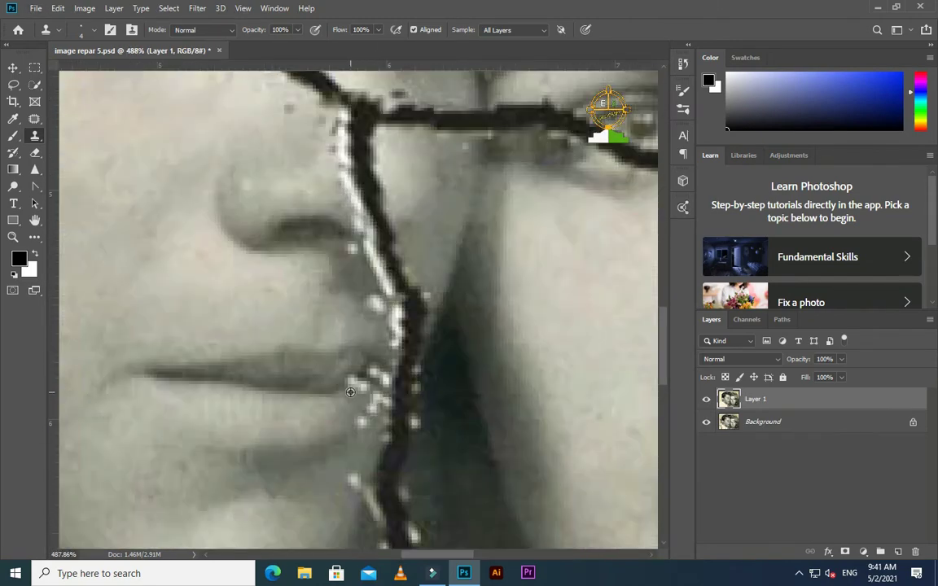
scroll(341, 383, "down", 2)
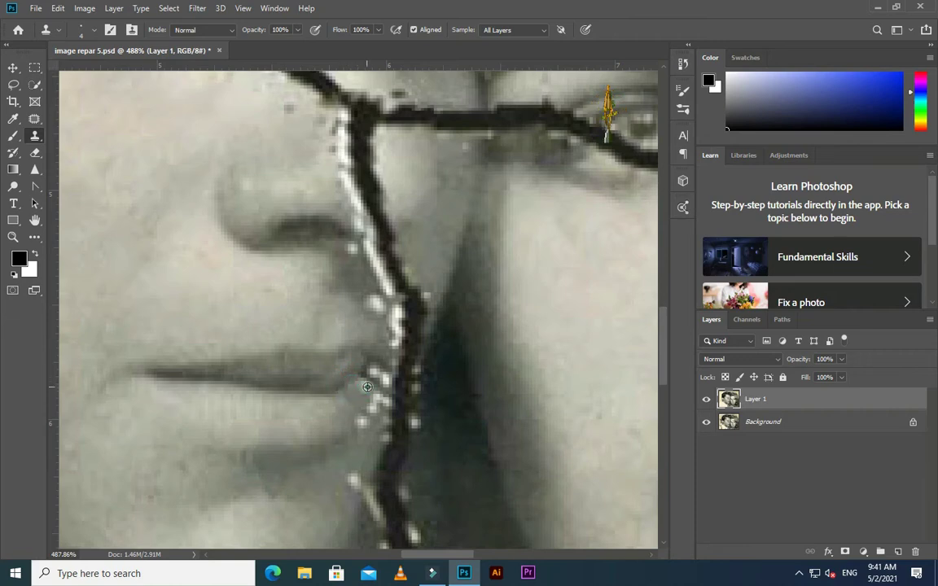
scroll(359, 393, "down", 2)
Switch from the Spot Healing Brush to the Clone Stamp tool.
right_click(35, 118)
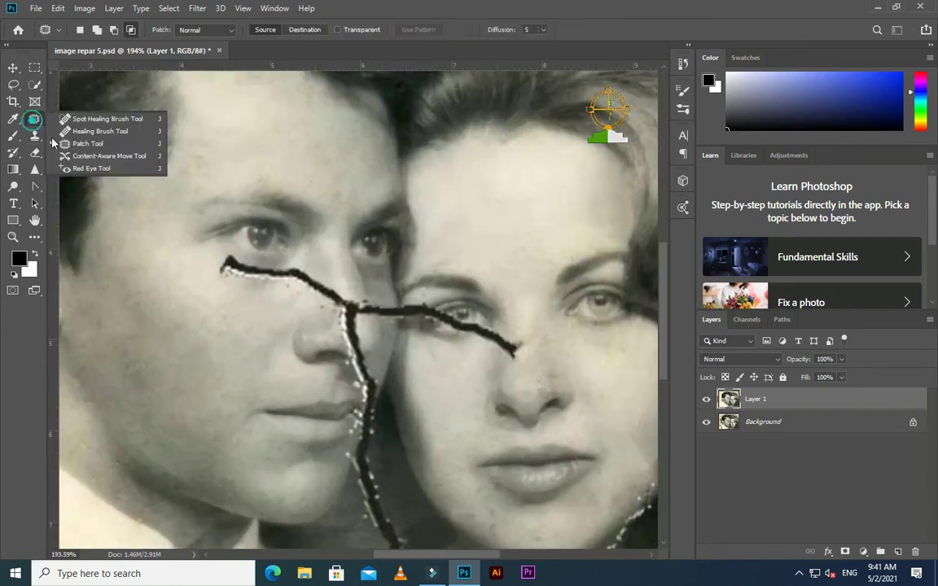
left_click(93, 120)
scroll(348, 407, "up", 1)
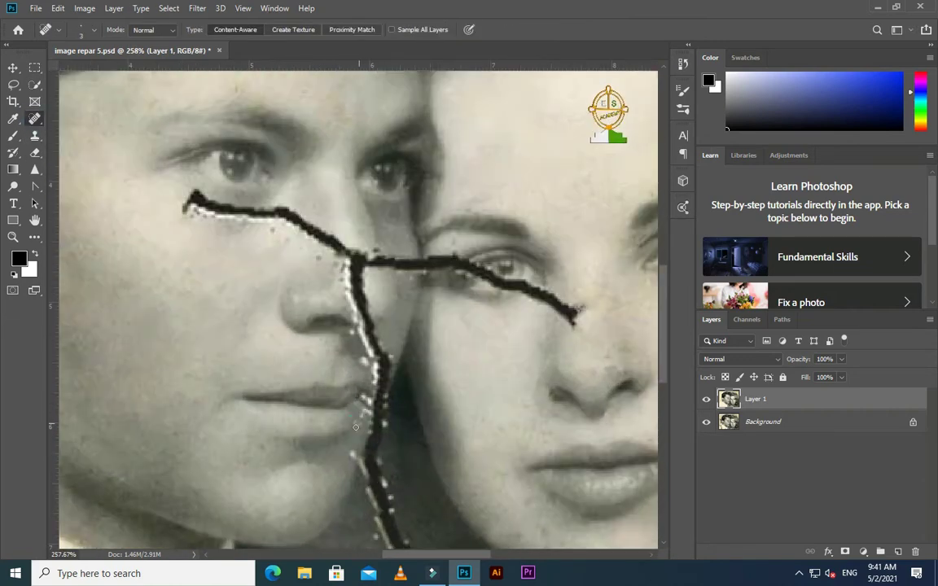
scroll(359, 427, "down", 3)
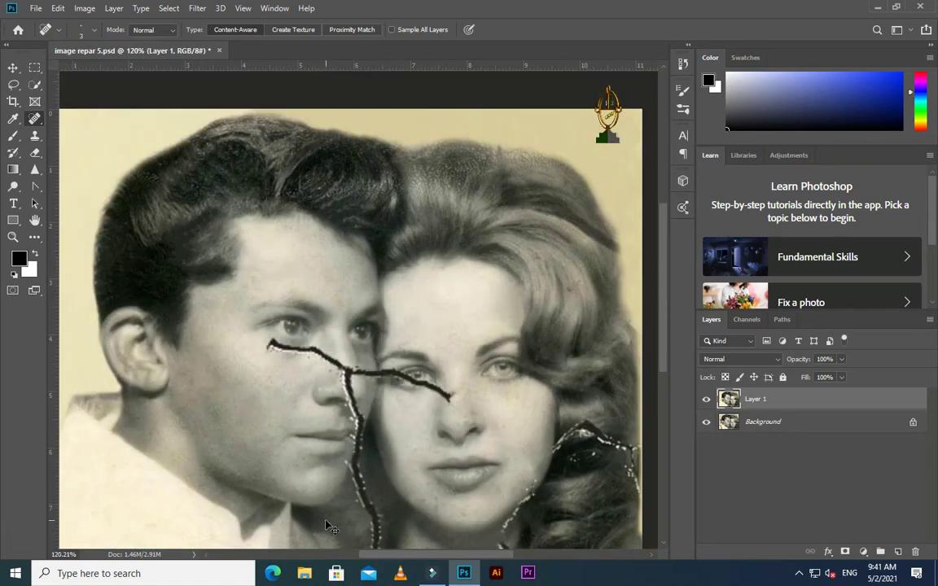
scroll(344, 470, "up", 3)
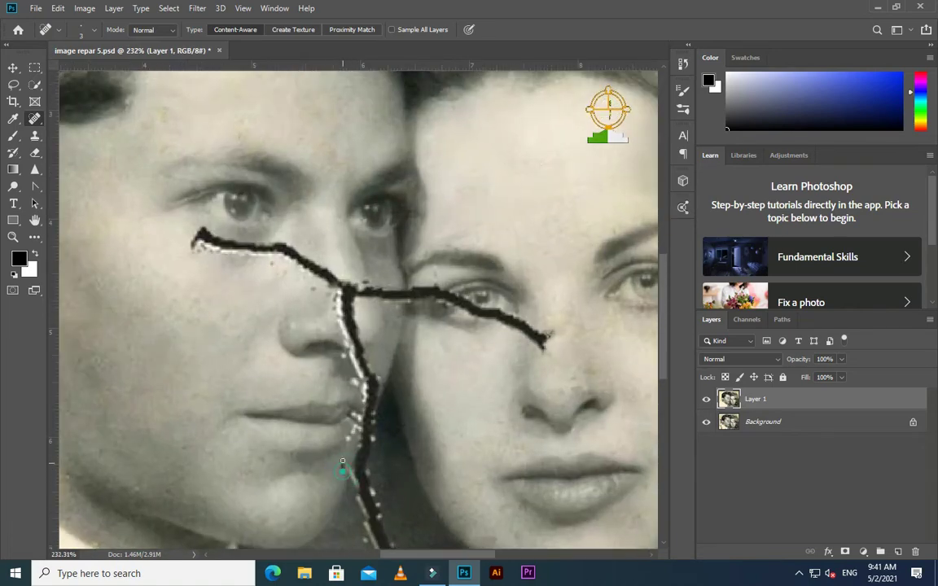
scroll(345, 468, "down", 2)
scroll(568, 421, "up", 3)
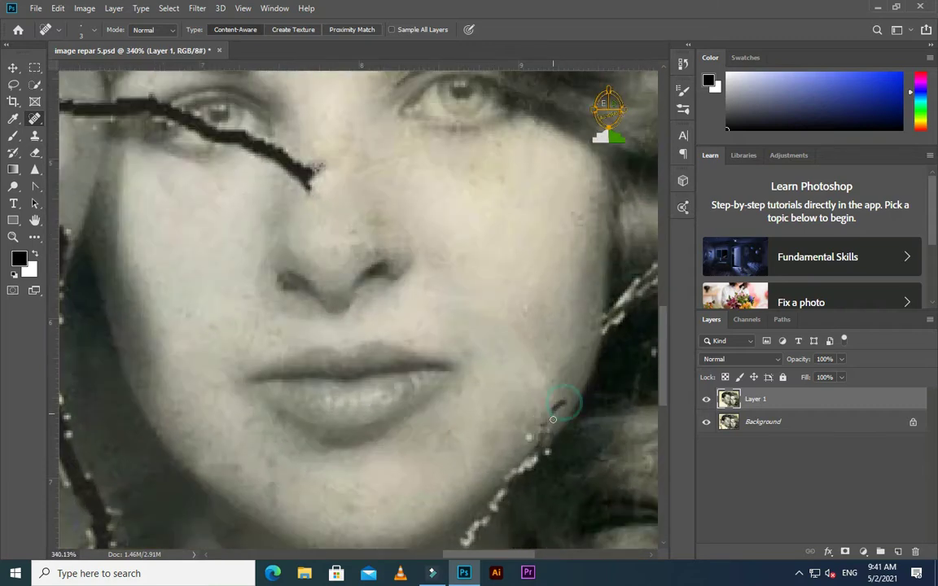
left_click(35, 136)
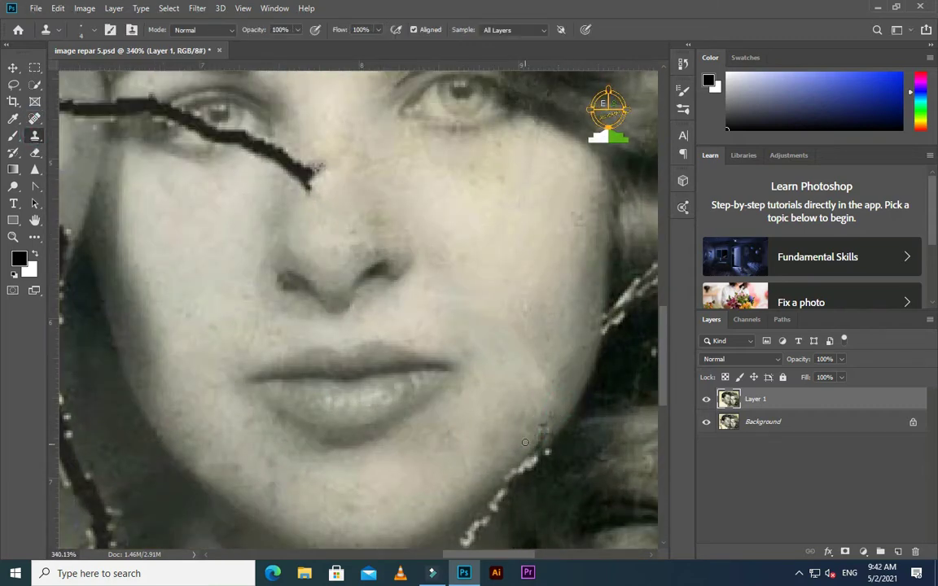
scroll(525, 442, "down", 1)
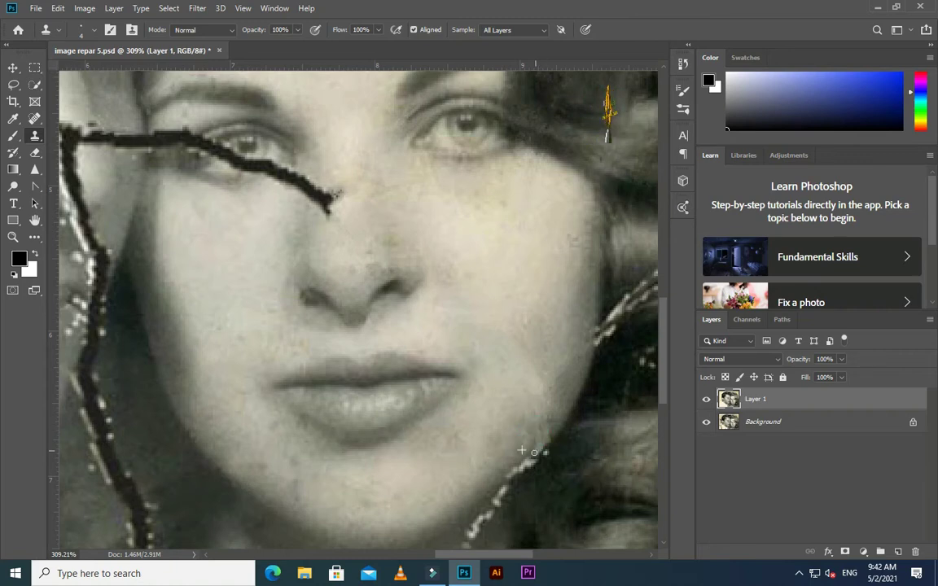
Clone over the white specks and halo along the woman's jaw, resampling clean nearby pixels.
left_click(543, 429)
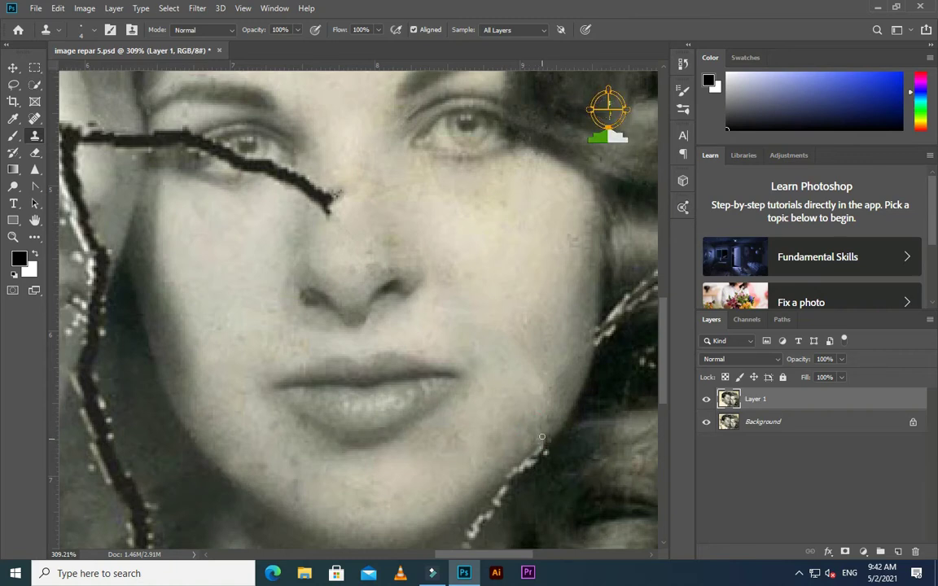
scroll(527, 434, "up", 4)
scroll(548, 445, "down", 3)
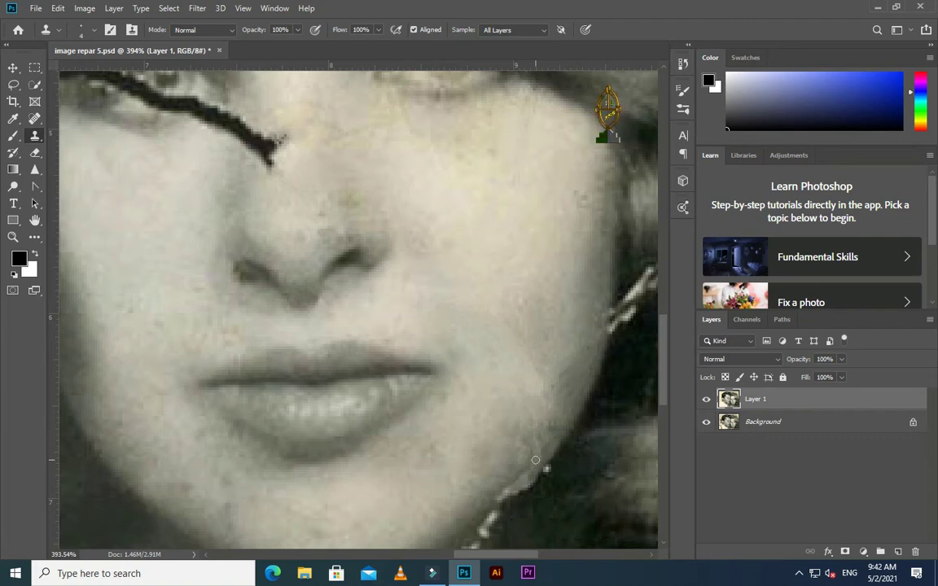
scroll(511, 482, "down", 5)
scroll(492, 439, "up", 2)
scroll(488, 423, "up", 2)
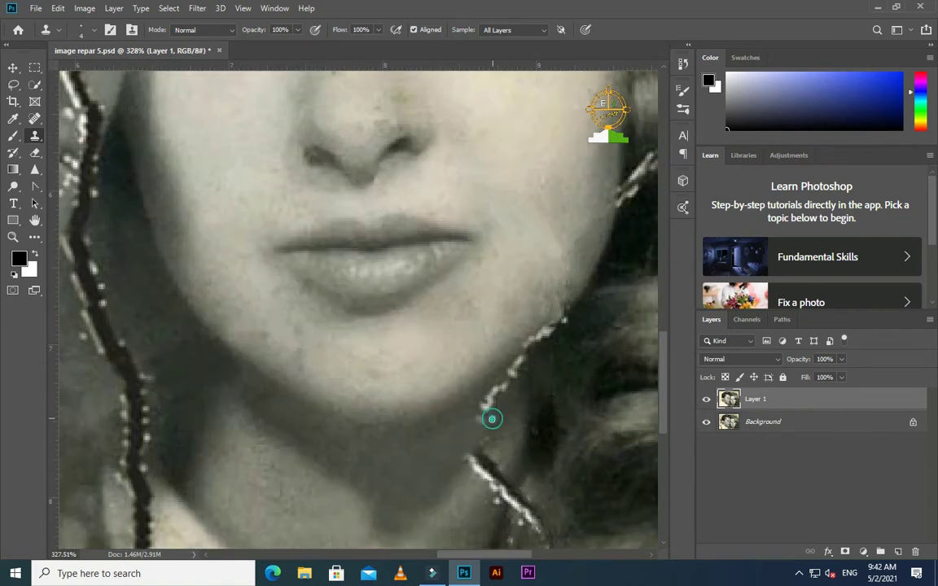
left_click_drag(500, 389, 492, 417)
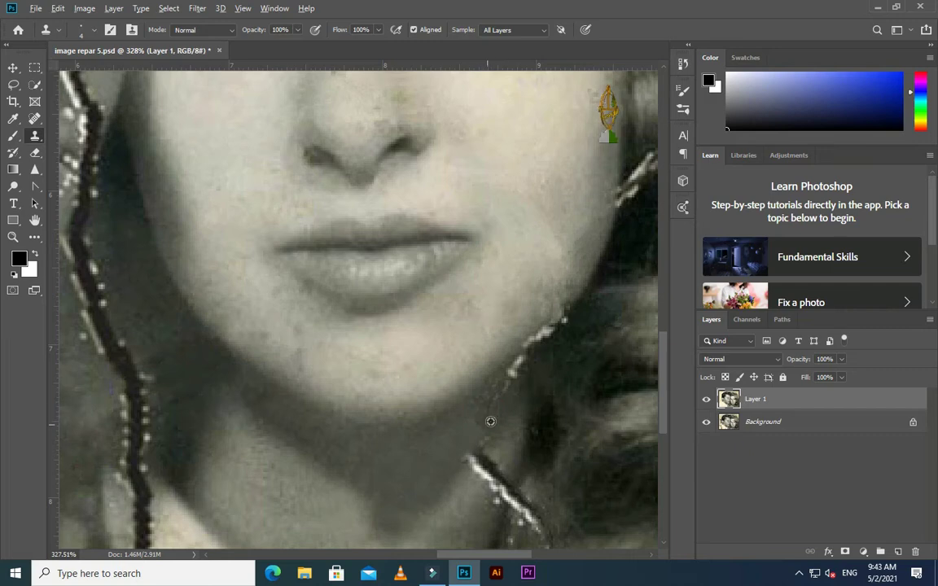
left_click(468, 430, "alt")
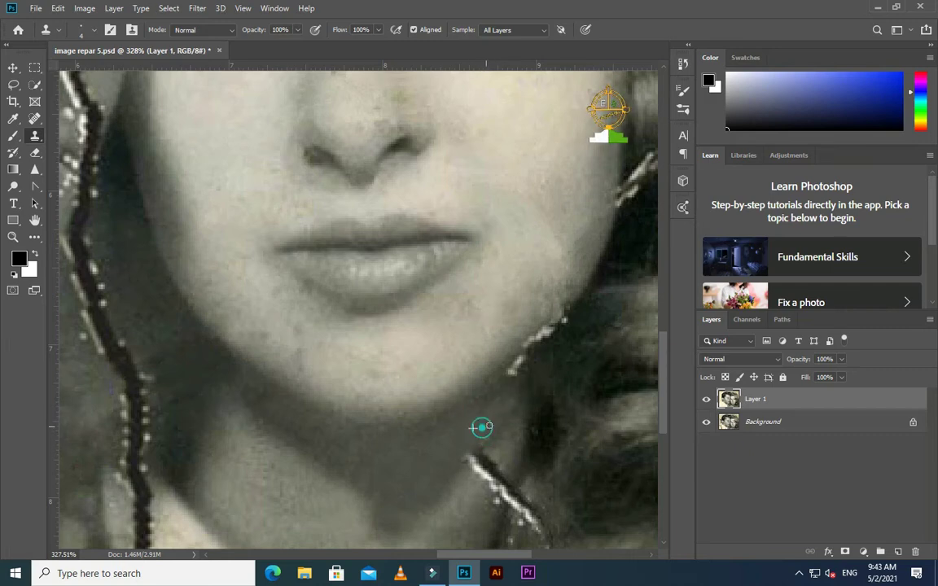
left_click_drag(480, 428, 473, 399)
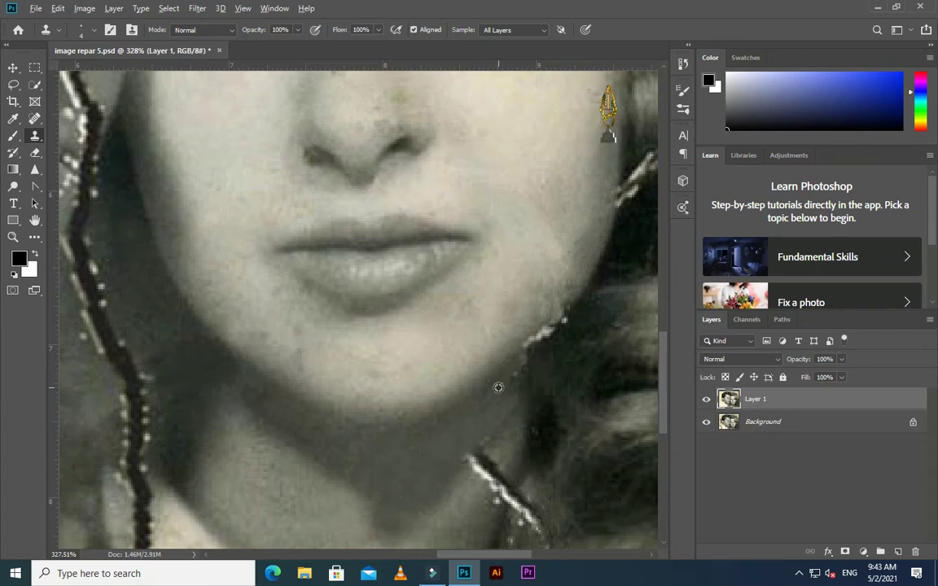
left_click(501, 396, "alt")
Cover the bright stripe and remaining specks along the jaw and chin edge.
scroll(503, 391, "up", 3)
scroll(511, 374, "down", 1)
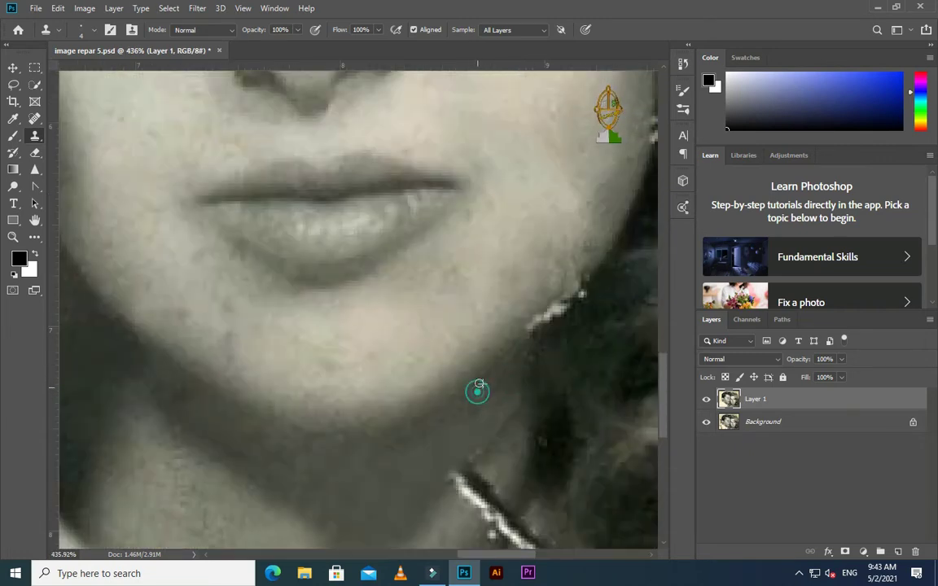
scroll(475, 391, "down", 4)
scroll(492, 443, "up", 2)
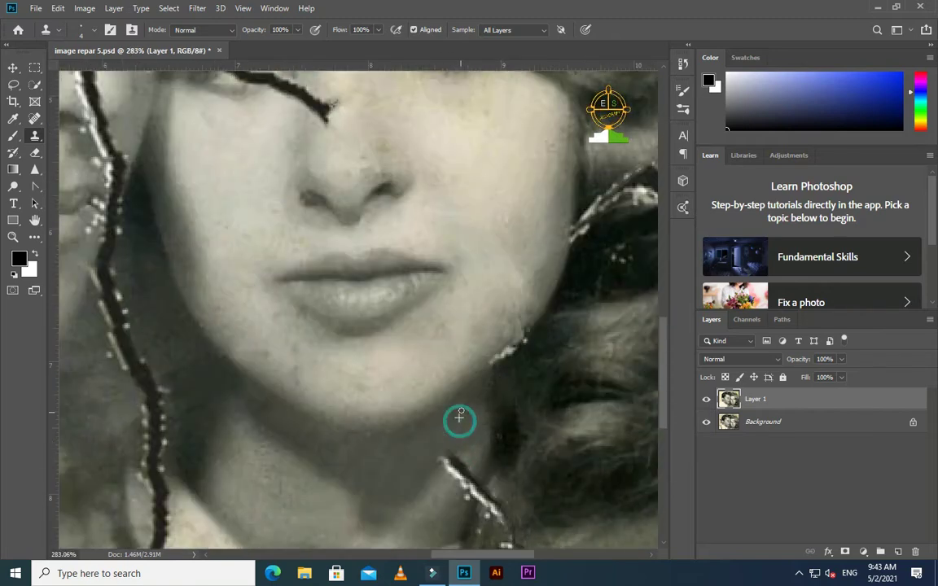
scroll(488, 359, "up", 1)
scroll(494, 328, "up", 1)
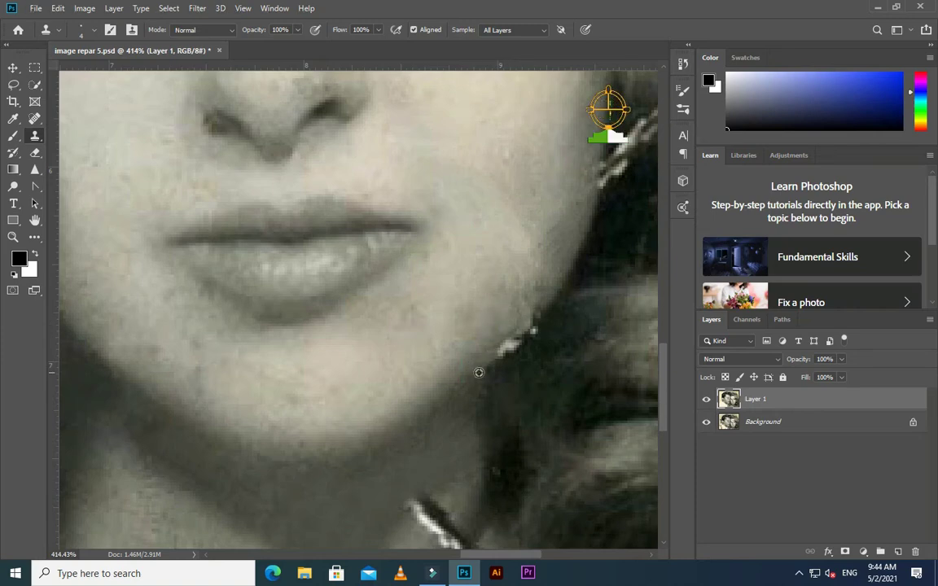
left_click_drag(480, 366, 508, 344)
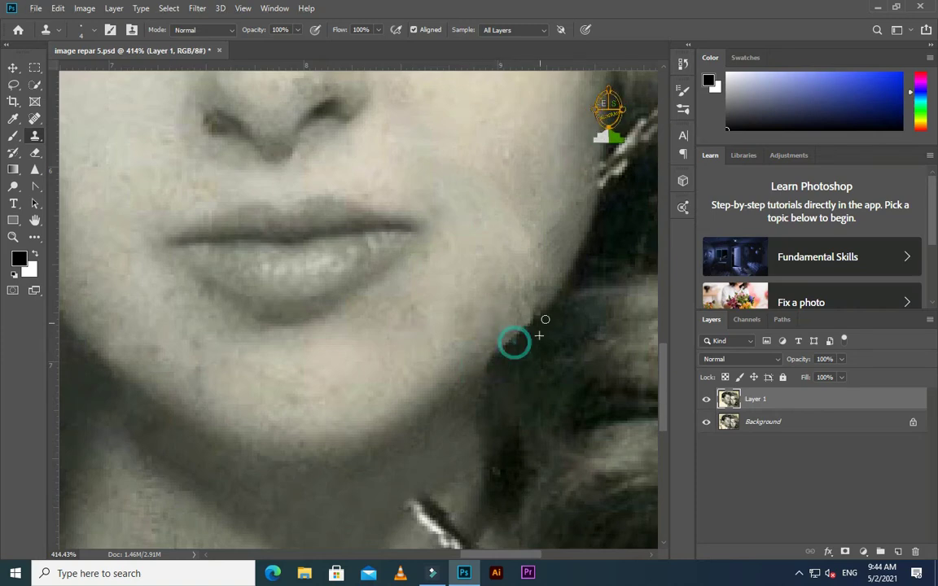
scroll(558, 335, "down", 3)
scroll(575, 309, "up", 2)
scroll(559, 330, "down", 3)
scroll(558, 330, "up", 2)
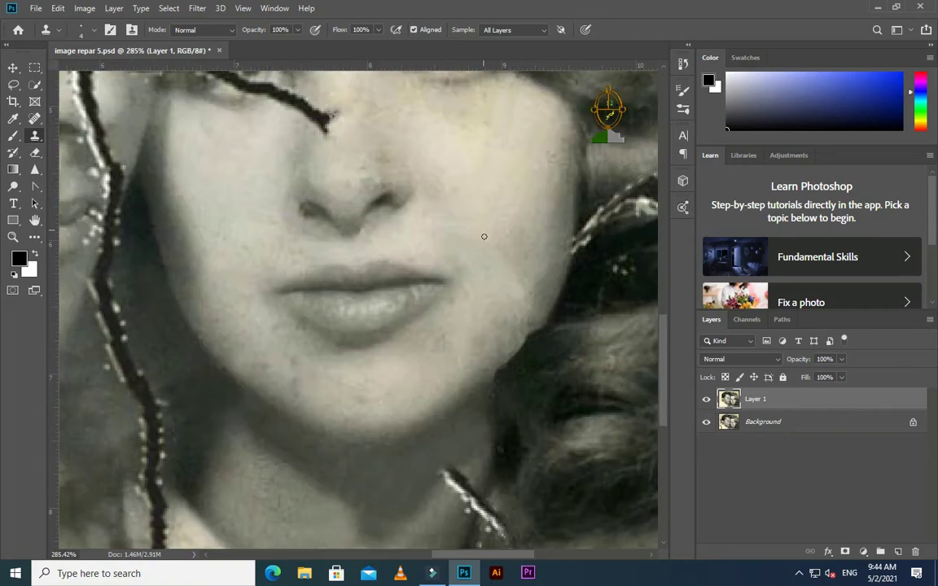
scroll(550, 324, "up", 1)
scroll(529, 353, "down", 2)
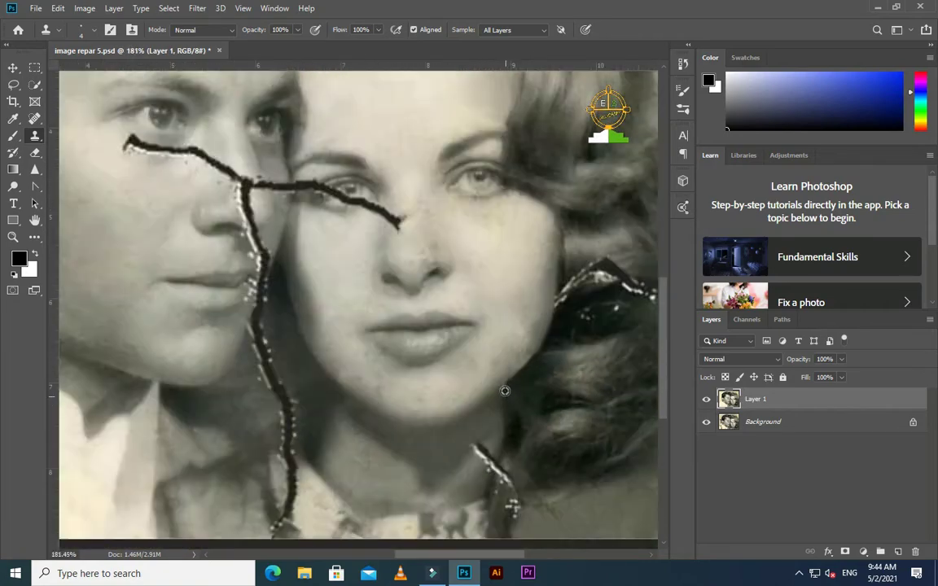
scroll(502, 391, "up", 1)
scroll(496, 391, "down", 2)
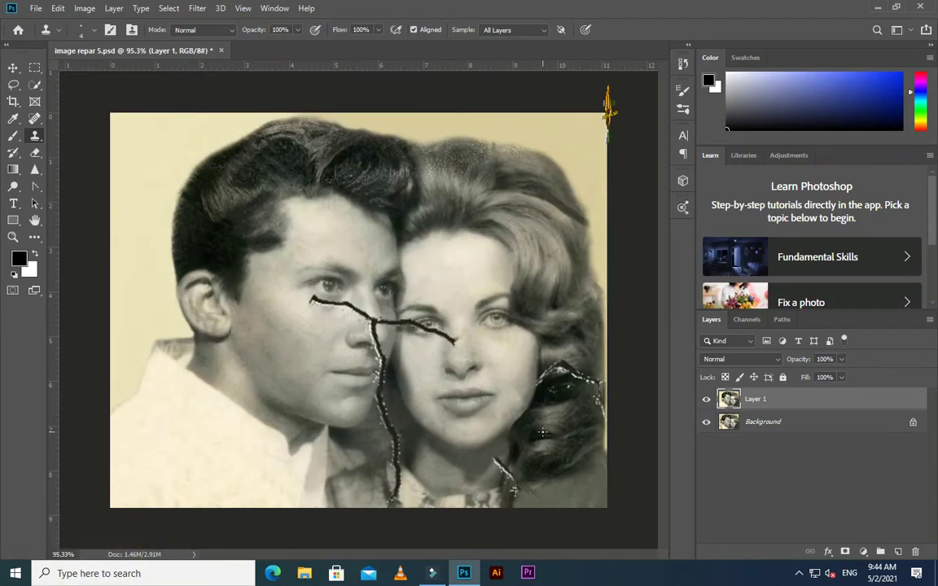
scroll(492, 394, "up", 1)
scroll(480, 416, "up", 1)
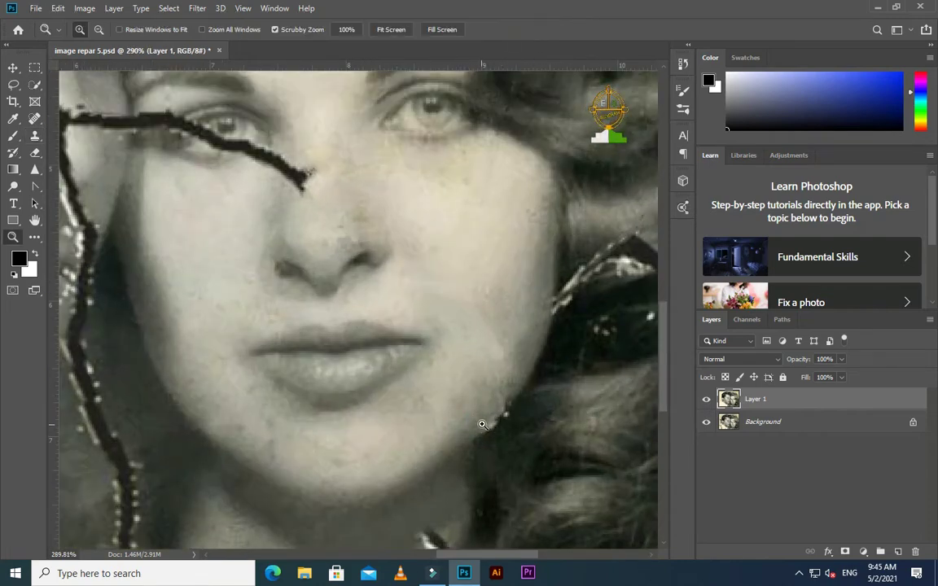
scroll(476, 432, "up", 1)
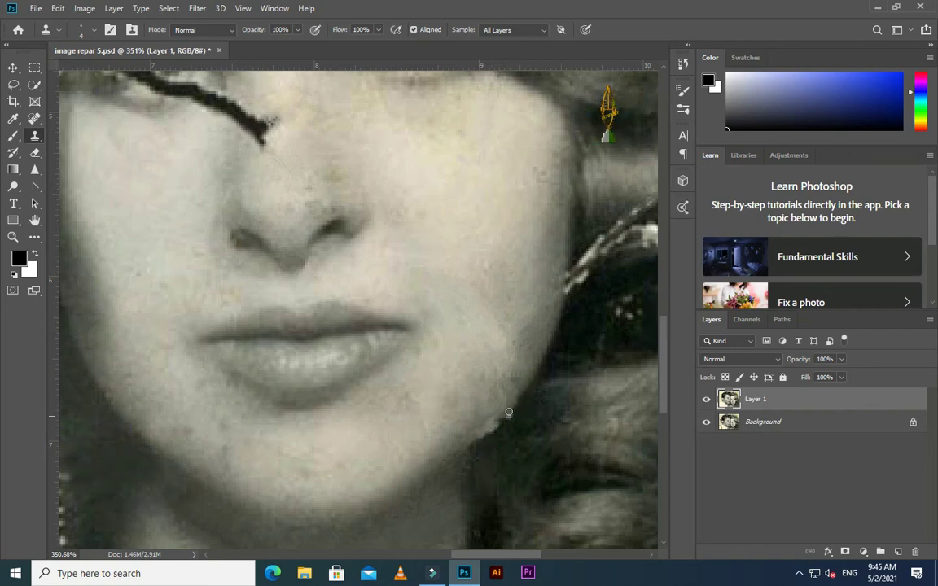
left_click_drag(512, 401, 518, 393)
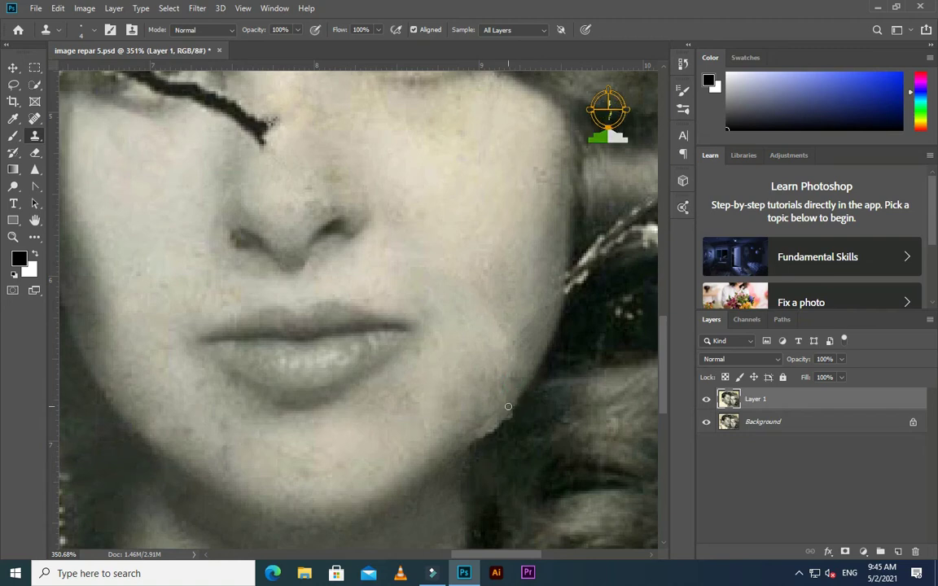
left_click_drag(451, 454, 471, 428)
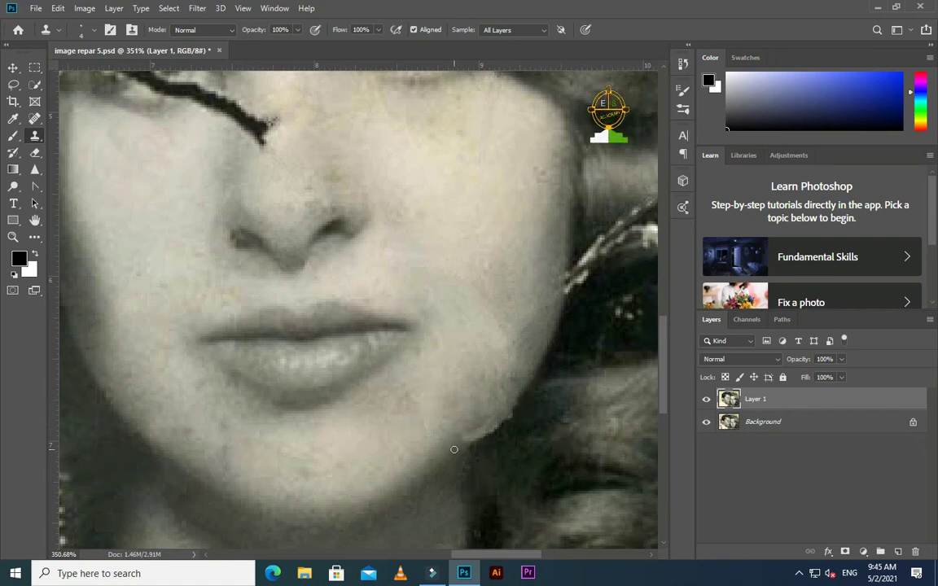
Spot-heal the leftover blemish along the chin edge.
scroll(462, 439, "down", 2)
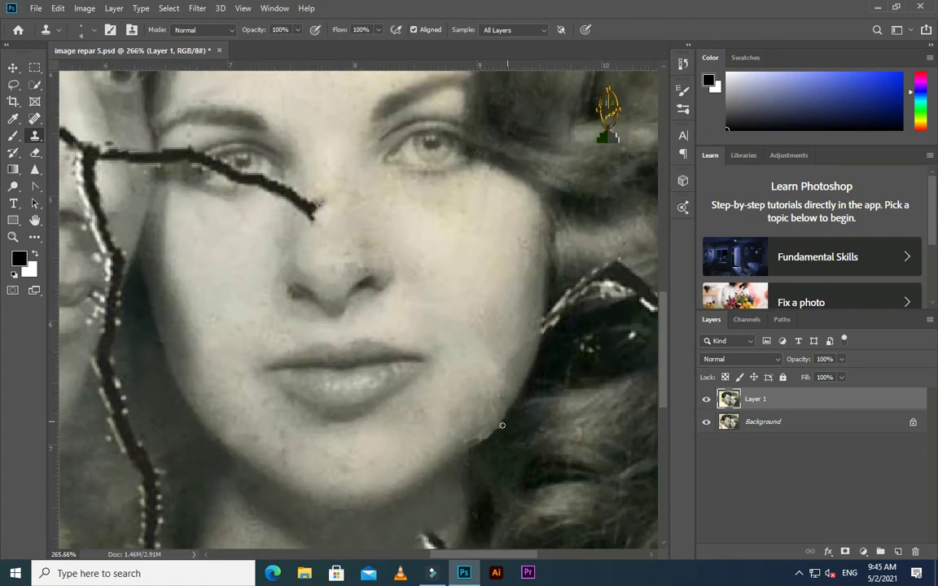
left_click(35, 119)
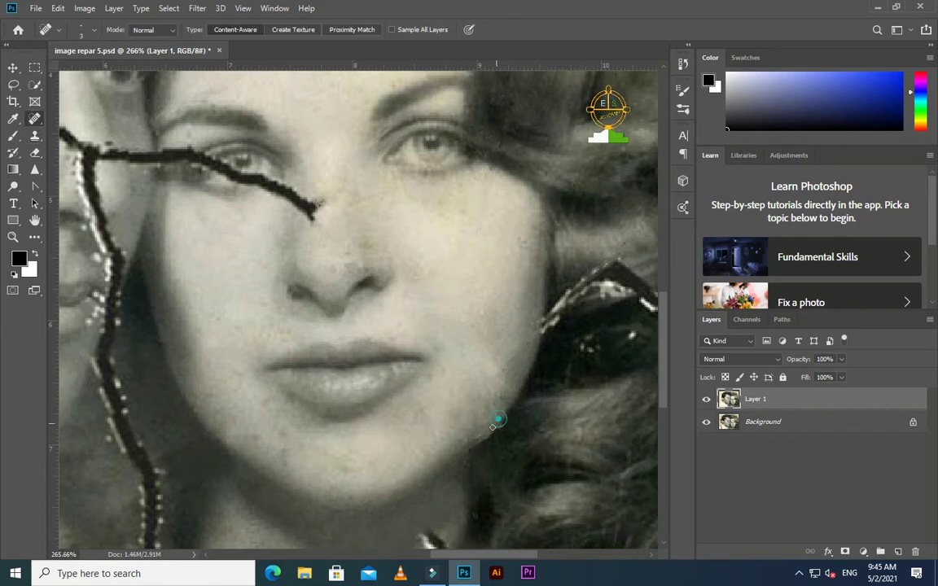
scroll(447, 429, "down", 1)
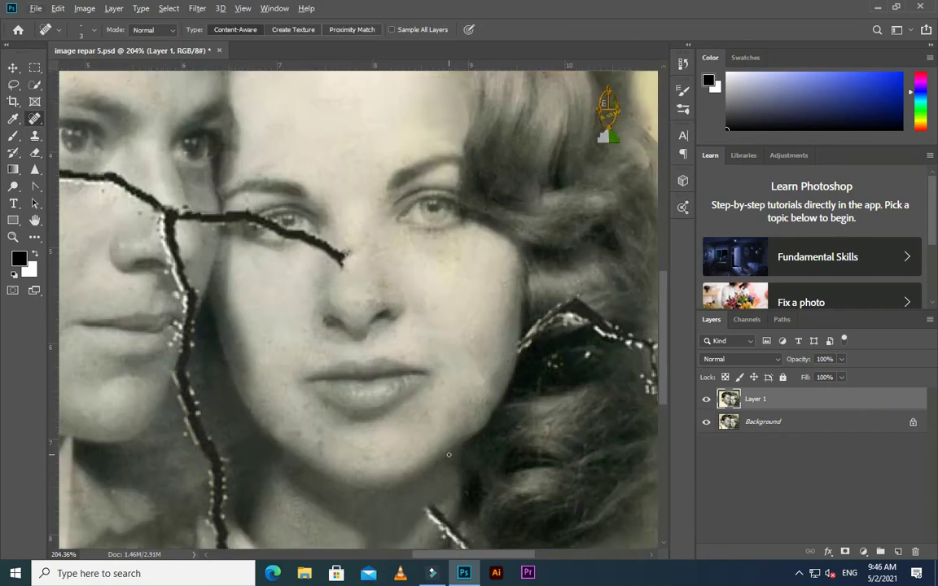
left_click_drag(447, 452, 482, 396)
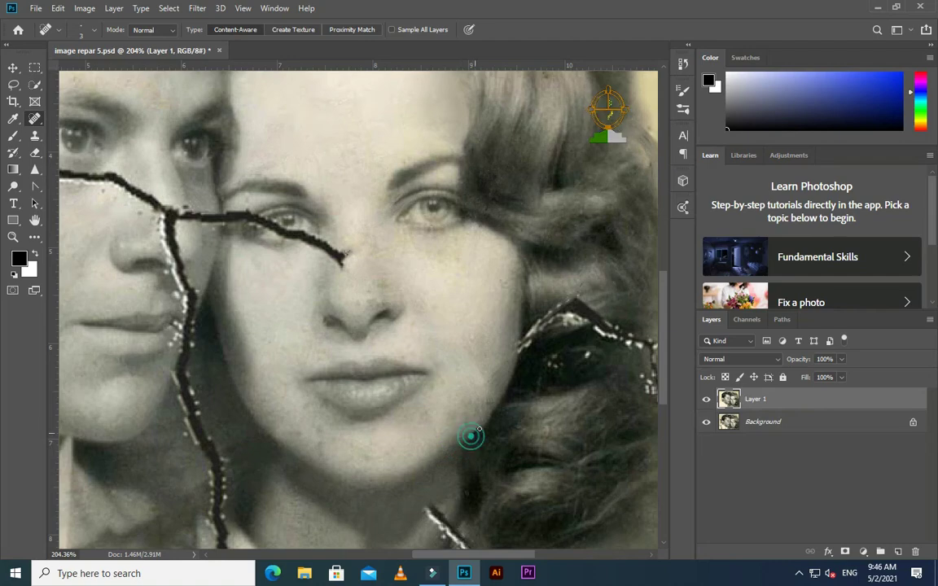
scroll(469, 435, "down", 2)
scroll(513, 348, "up", 2)
With the Clone Stamp, sample clean hair and cover the white speck at the dark patch's edge.
key("s")
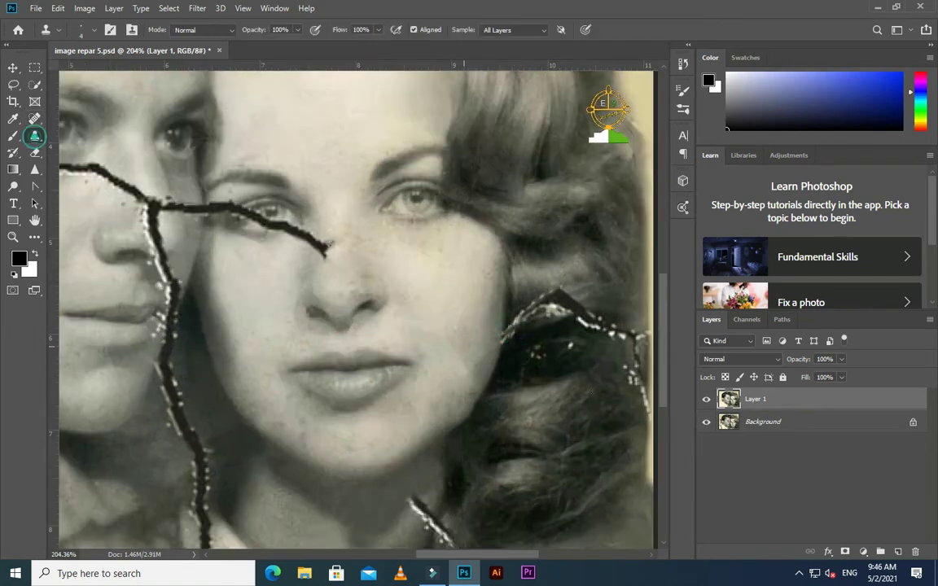
scroll(468, 341, "up", 2)
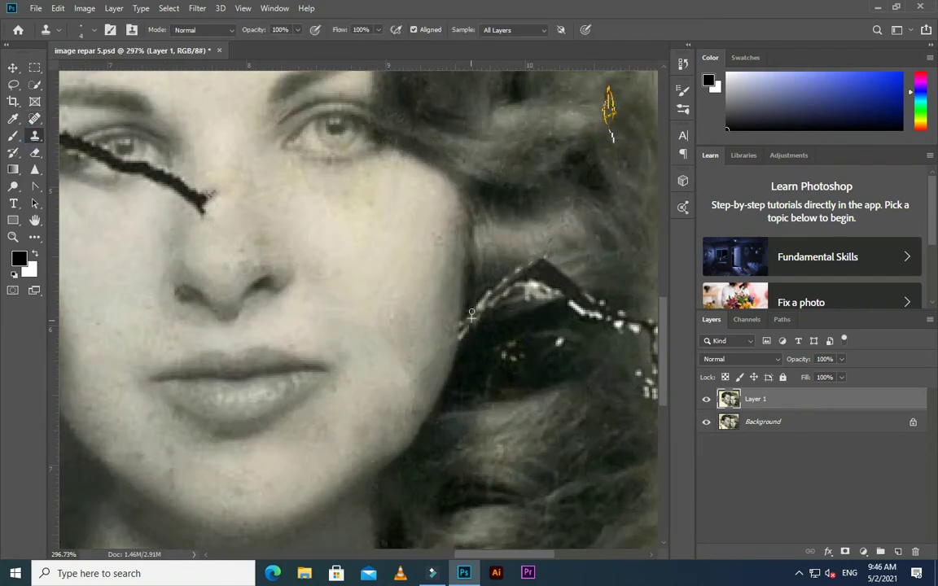
left_click(470, 343, "alt")
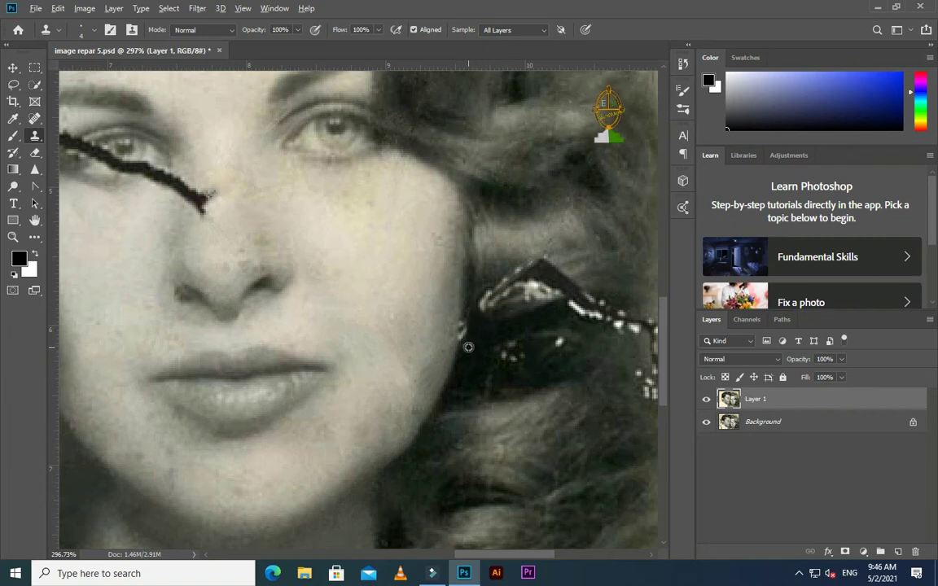
left_click_drag(467, 340, 475, 324)
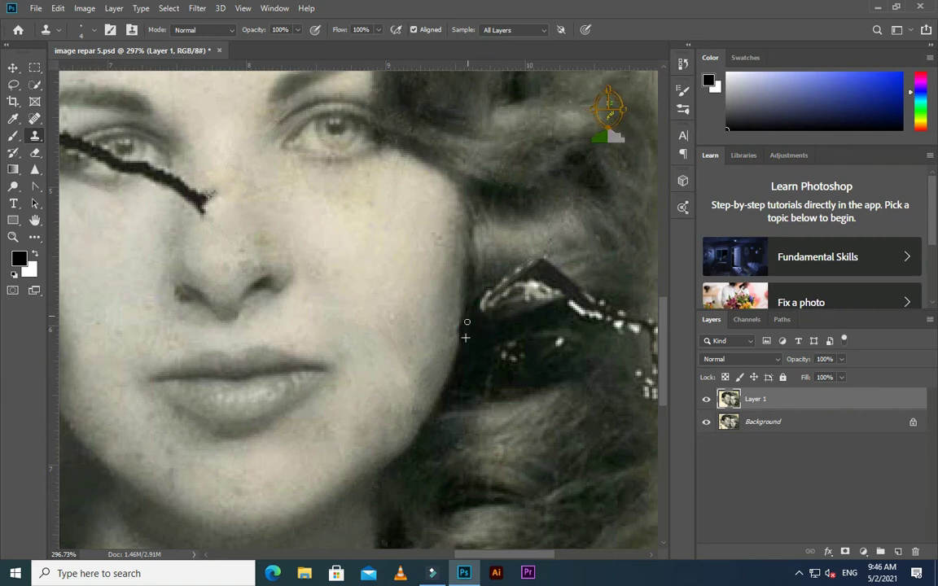
left_click(482, 315)
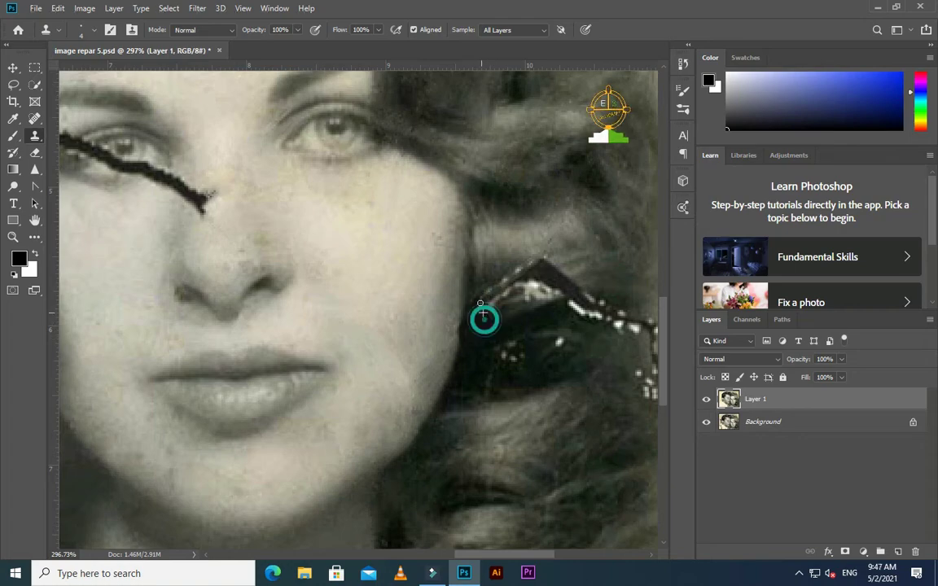
left_click(469, 312)
scroll(469, 312, "down", 5)
scroll(491, 402, "up", 5)
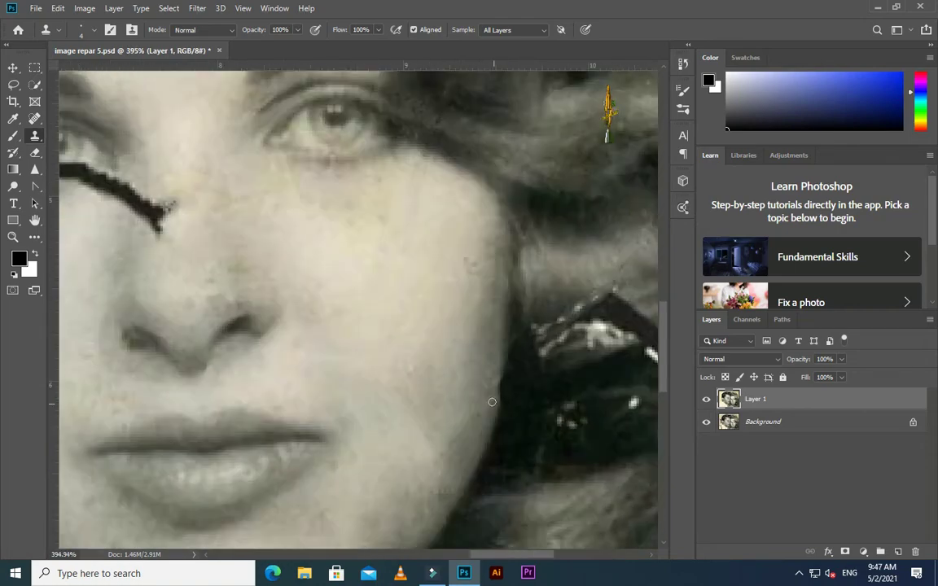
scroll(492, 374, "down", 5)
scroll(521, 391, "up", 4)
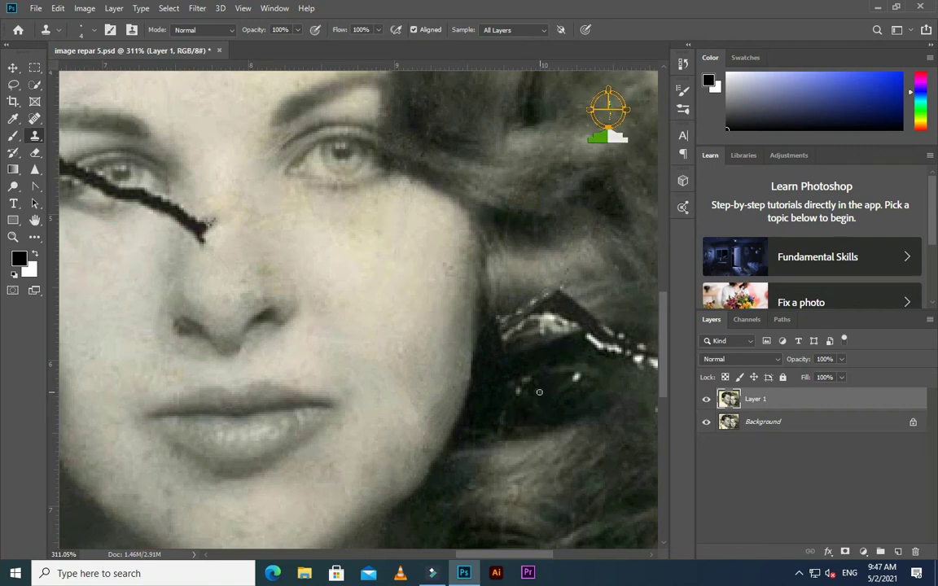
Clone over bright specks in the hair right of the cheek and tidy the hair edge.
left_click(537, 389)
left_click(509, 382)
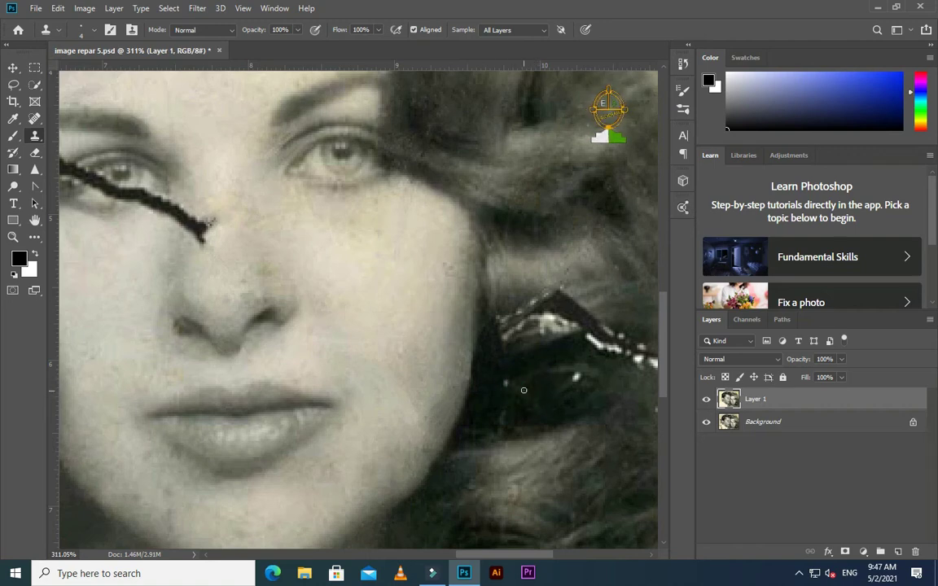
left_click(504, 387)
left_click(538, 405)
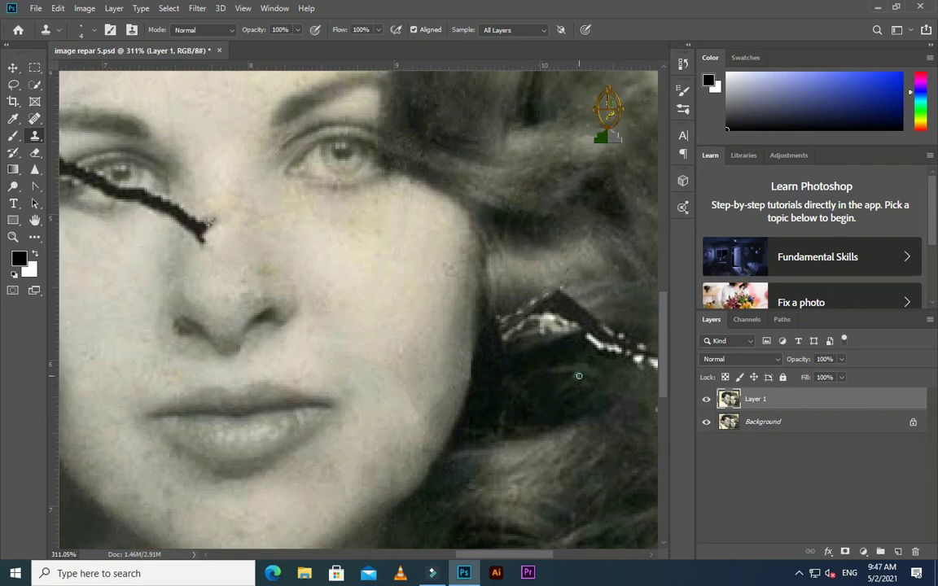
scroll(570, 366, "down", 4)
scroll(550, 329, "up", 2)
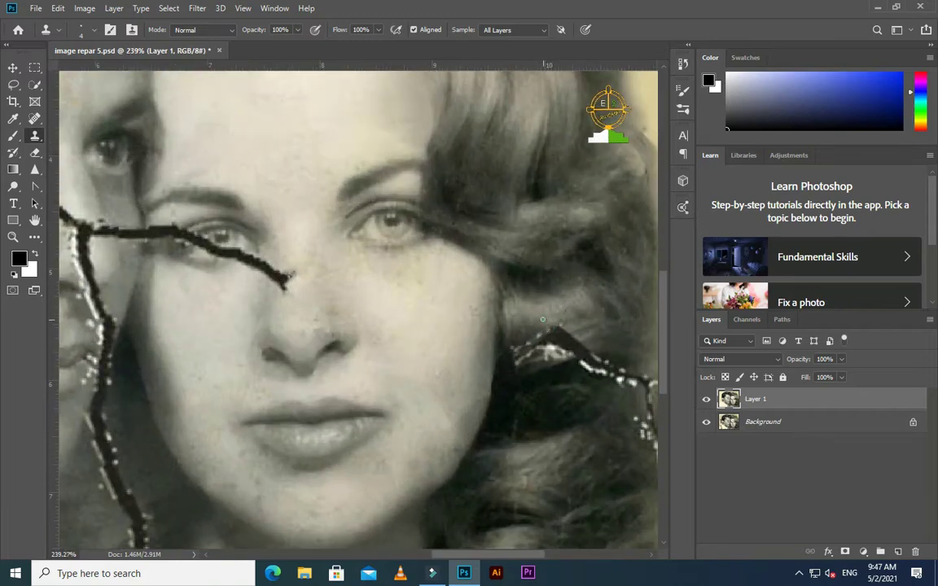
left_click(515, 347)
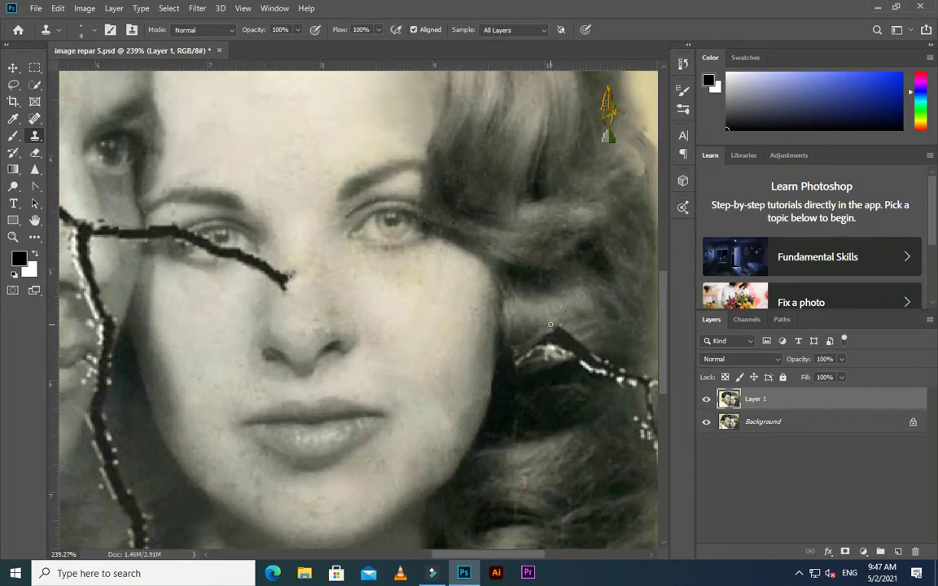
left_click(513, 351)
left_click(560, 325)
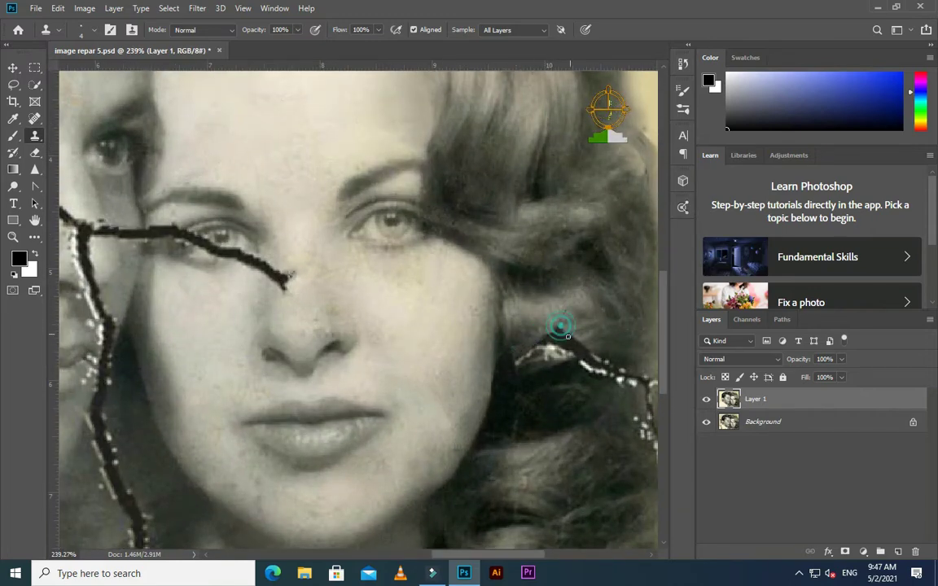
scroll(554, 321, "down", 3)
left_click(35, 118)
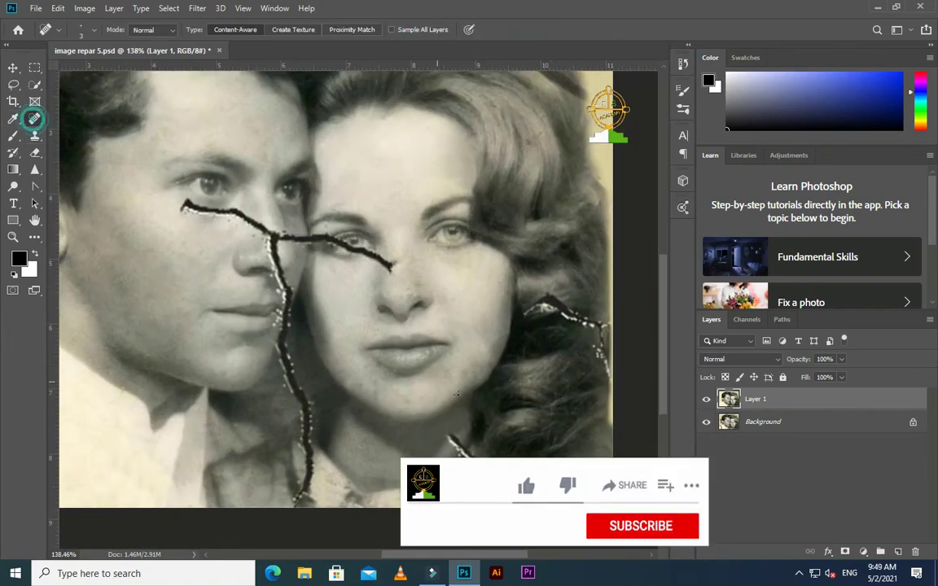
Spot-heal the crack tip near the collar and the white crack along the hair's right edge.
left_click(453, 450)
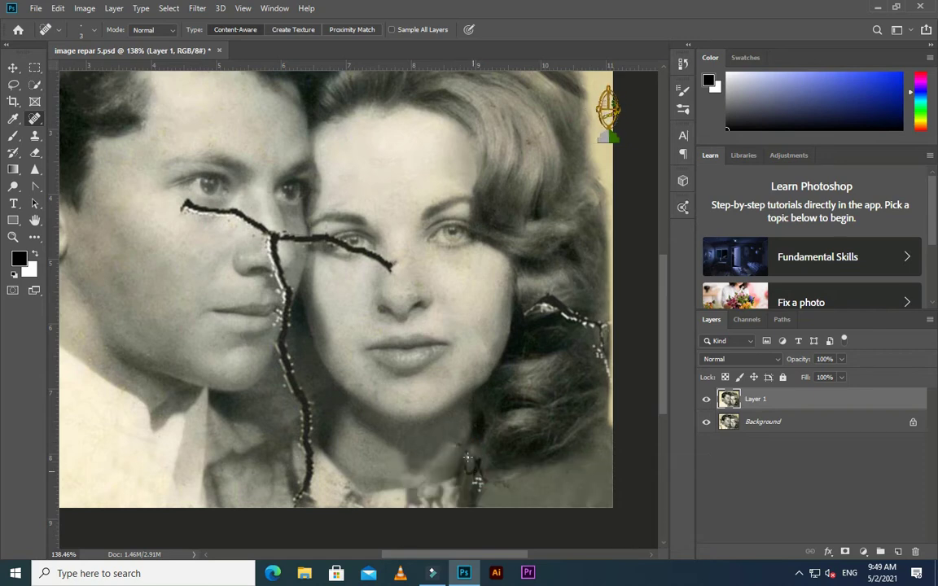
mouse_move(460, 444)
left_mouse_down()
mouse_move(470, 469)
mouse_move(464, 466)
left_mouse_up()
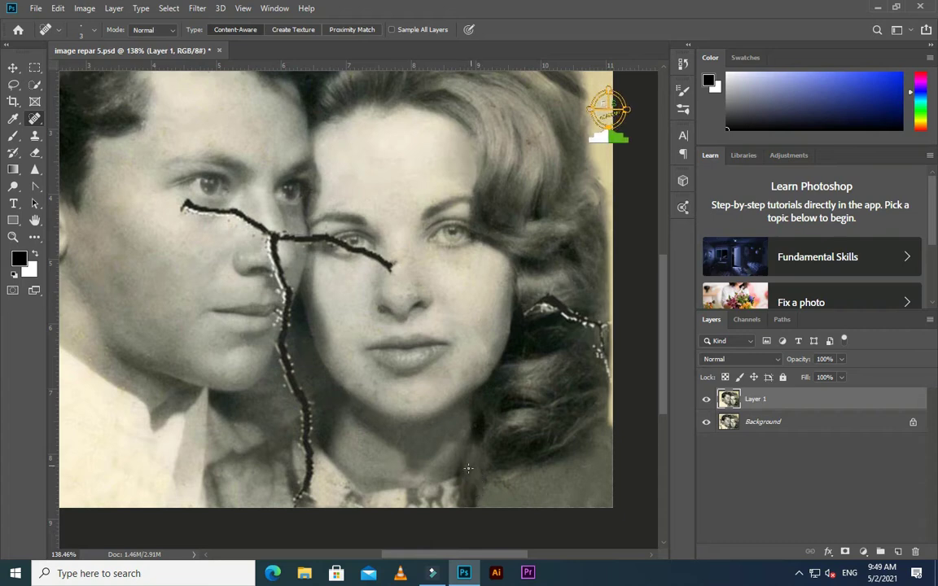
left_click_drag(599, 326, 598, 356)
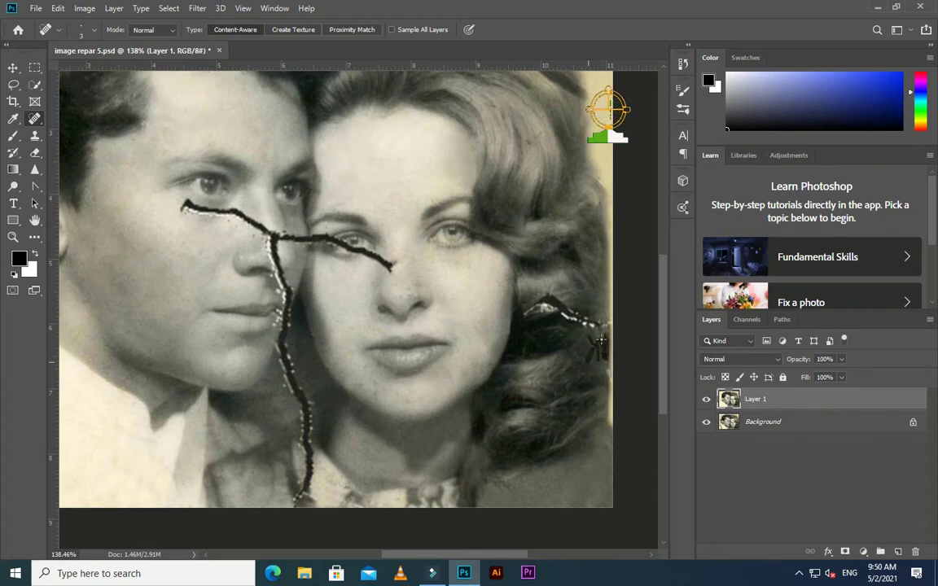
mouse_move(599, 336)
left_mouse_down()
mouse_move(542, 309)
mouse_move(581, 307)
left_mouse_up()
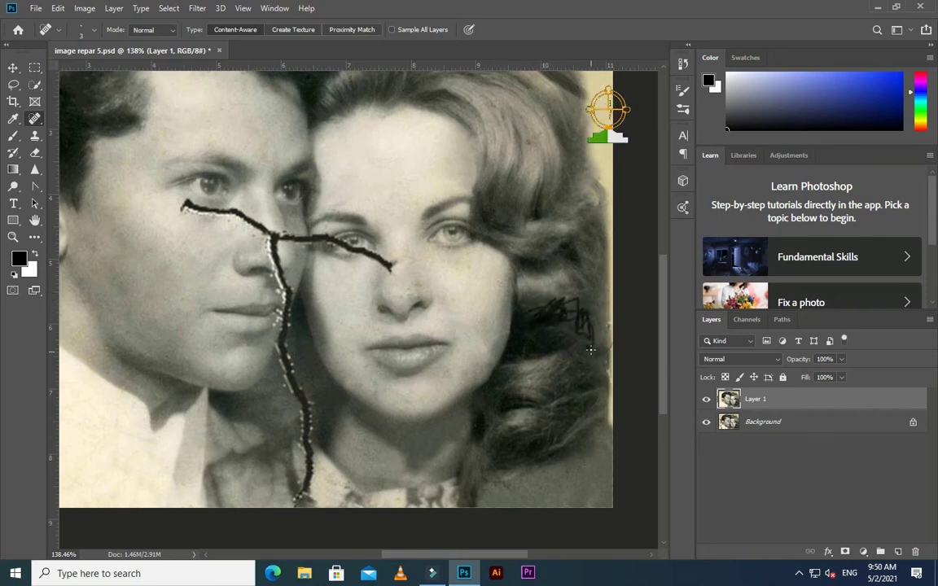
left_click_drag(590, 350, 582, 327)
scroll(488, 284, "down", 3)
scroll(421, 171, "up", 3)
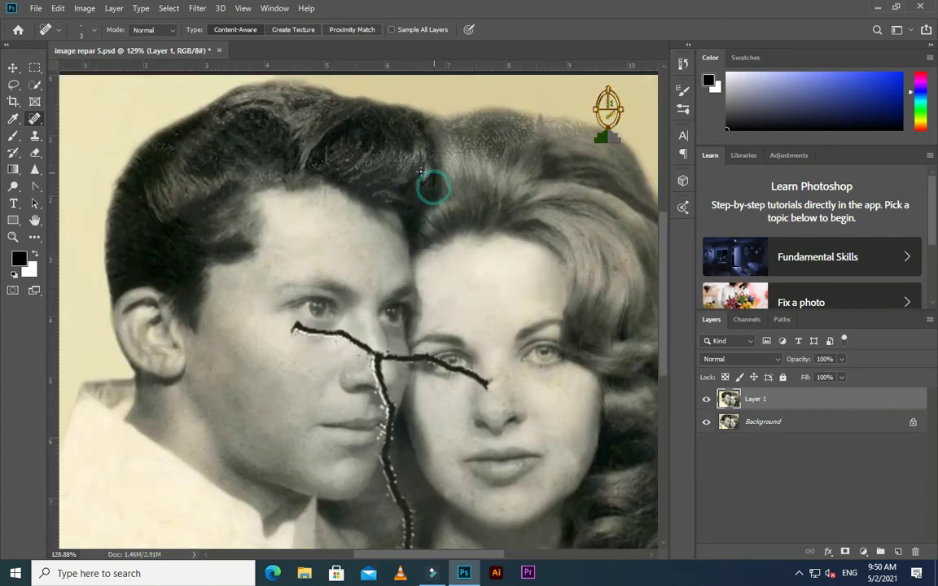
Spot-heal a blemish in the man's hair.
scroll(382, 154, "up", 2)
mouse_move(431, 208)
left_mouse_down()
mouse_move(398, 236)
mouse_move(408, 239)
left_mouse_up()
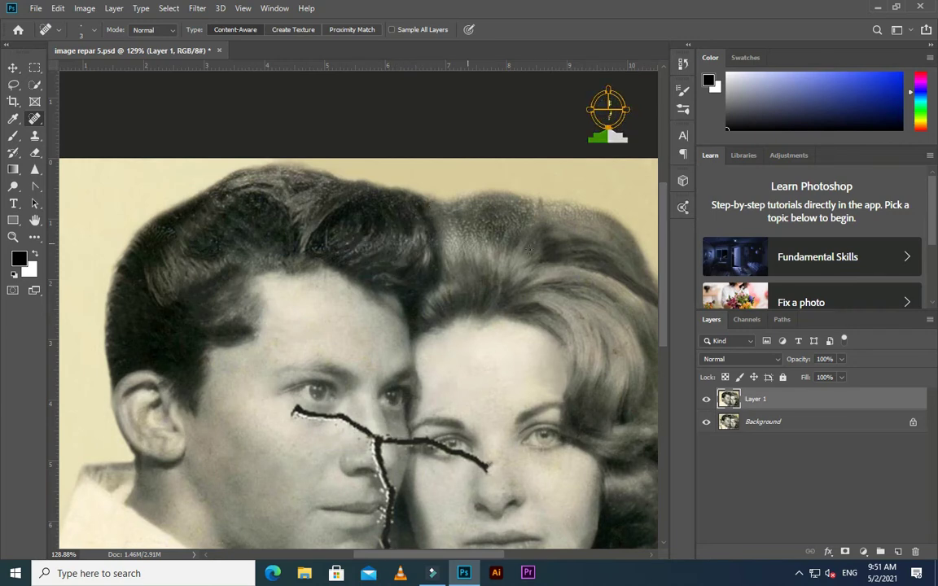
scroll(413, 483, "down", 5)
scroll(413, 483, "up", 1)
scroll(415, 488, "up", 3)
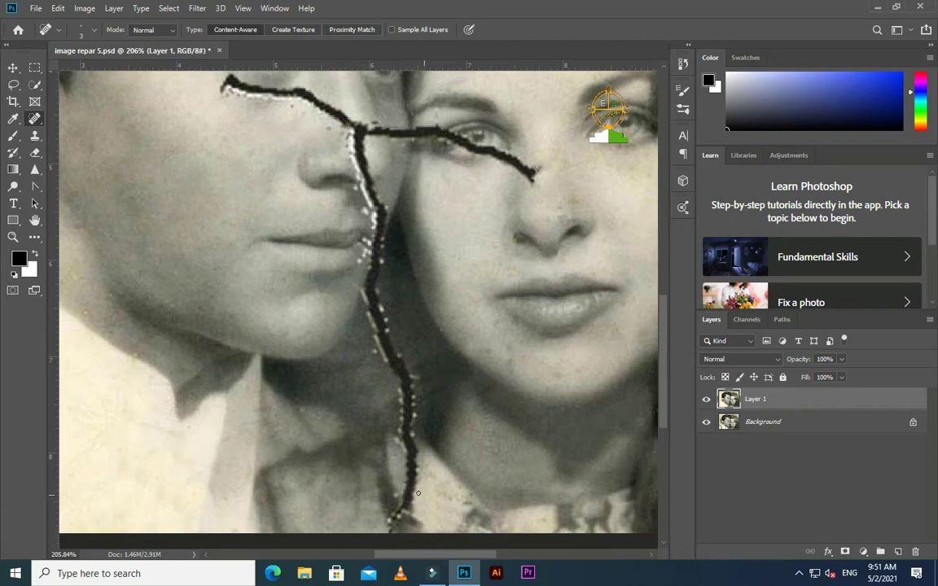
Heal the lower crack between the faces down into the collar and below the woman's chin.
left_click_drag(418, 492, 407, 479)
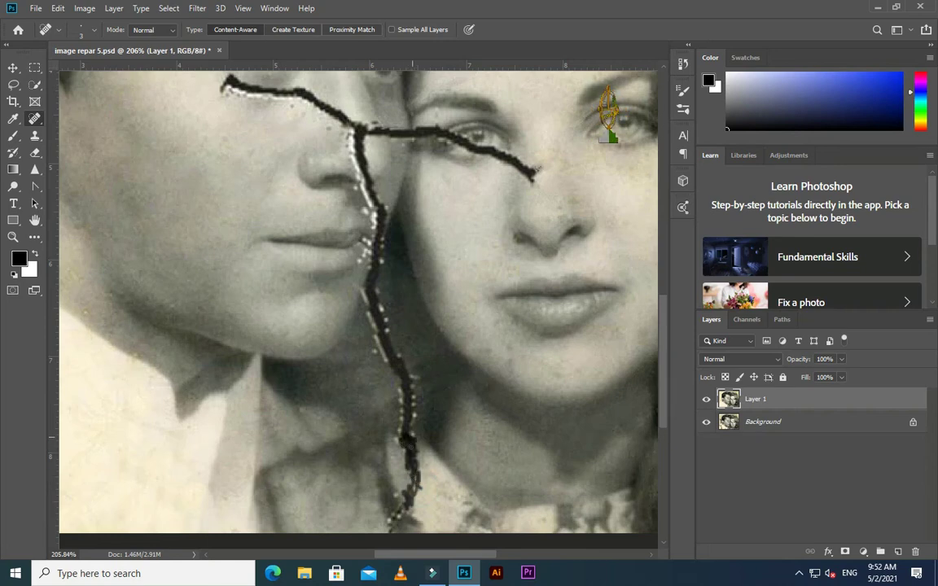
scroll(389, 460, "down", 1)
left_click_drag(411, 440, 389, 413)
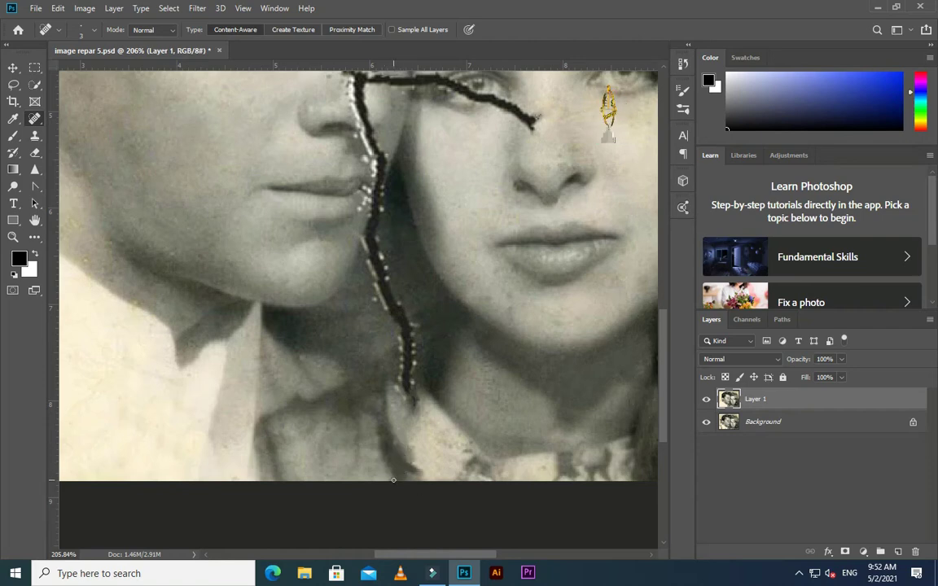
left_click_drag(392, 476, 399, 433)
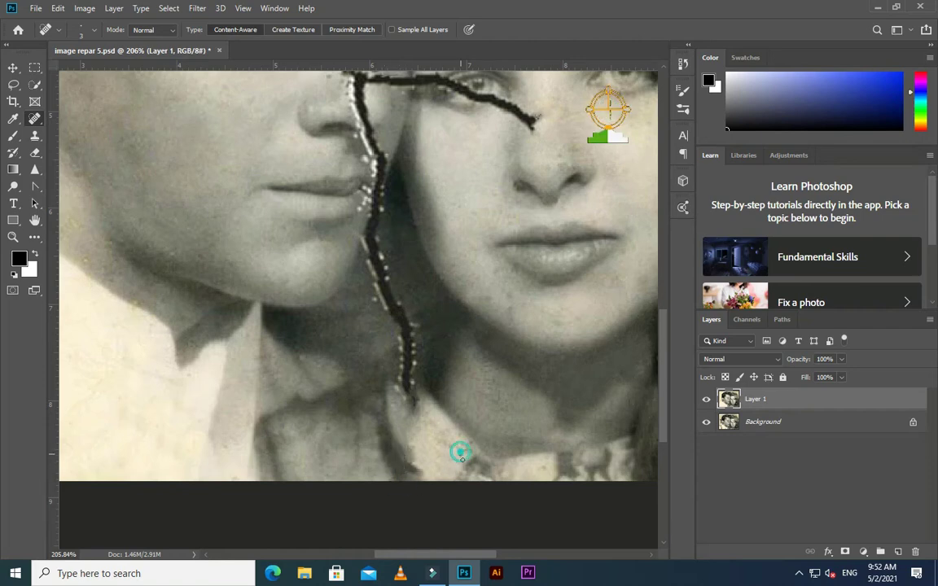
scroll(448, 449, "up", 1)
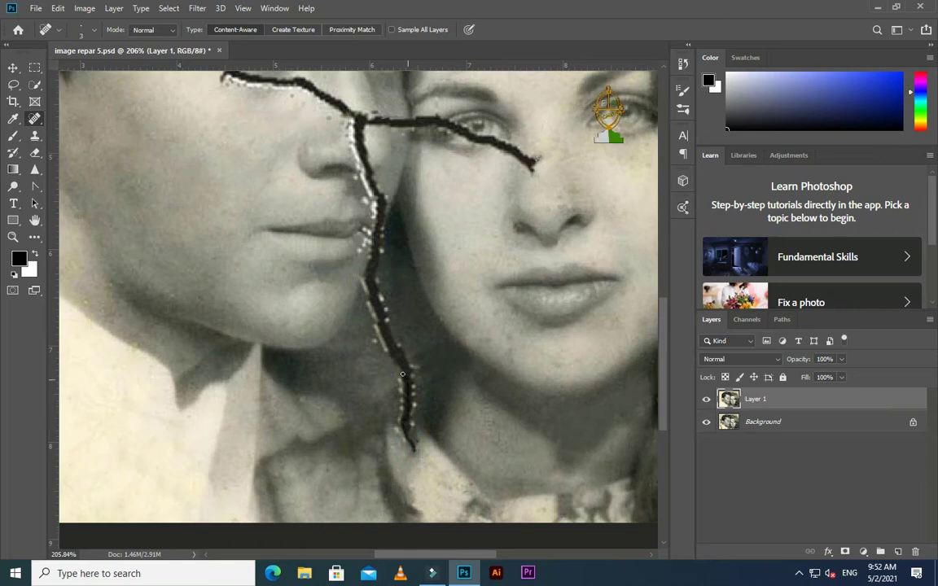
left_click_drag(411, 410, 400, 419)
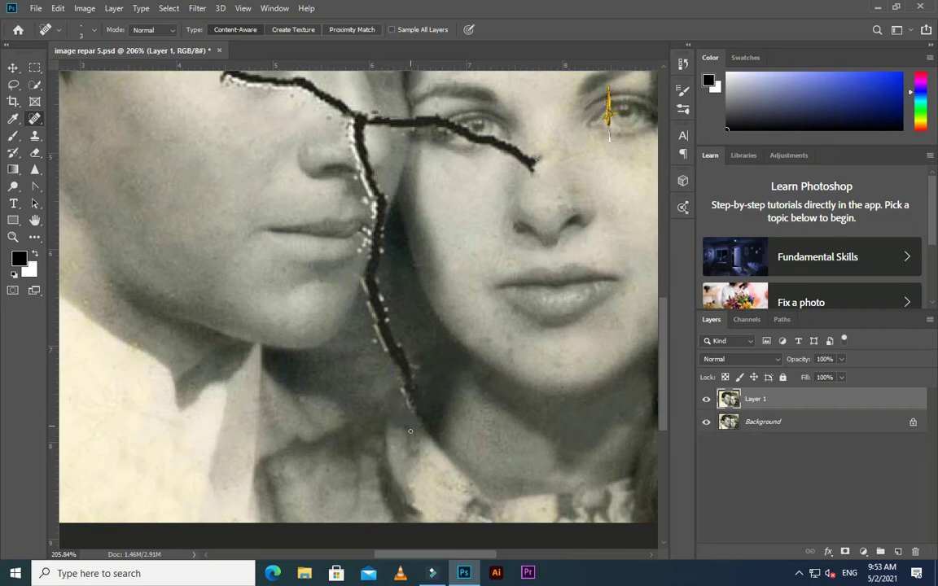
left_click(35, 135)
scroll(394, 418, "up", 3)
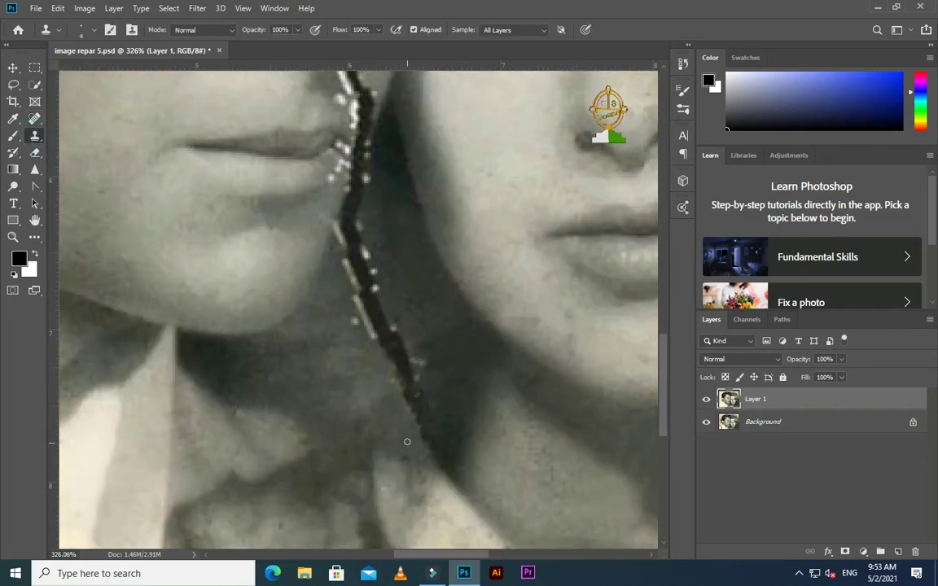
Clone over the lower end of the crack beside the man's mouth and chin.
scroll(408, 440, "down", 1)
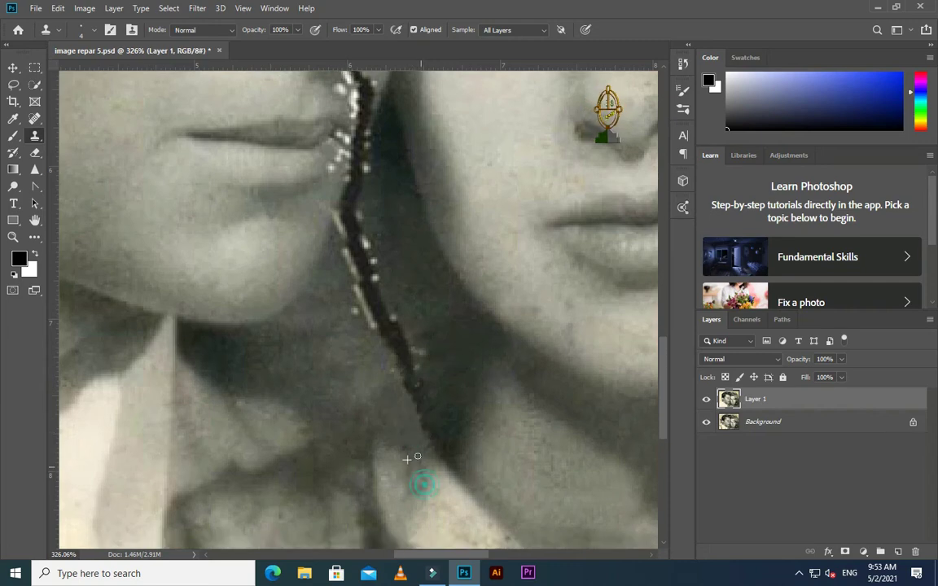
scroll(407, 459, "down", 2)
scroll(404, 460, "down", 2)
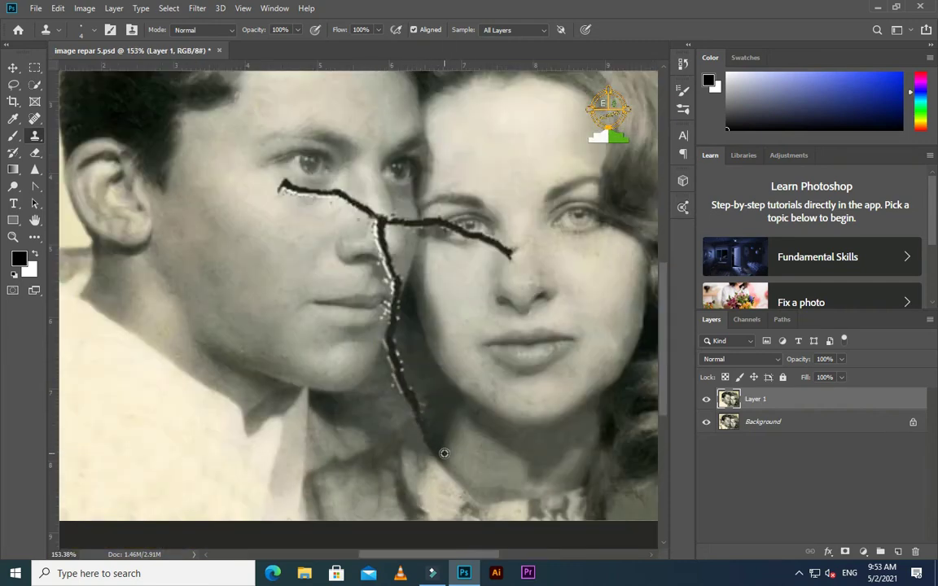
scroll(443, 454, "up", 2)
scroll(420, 425, "up", 2)
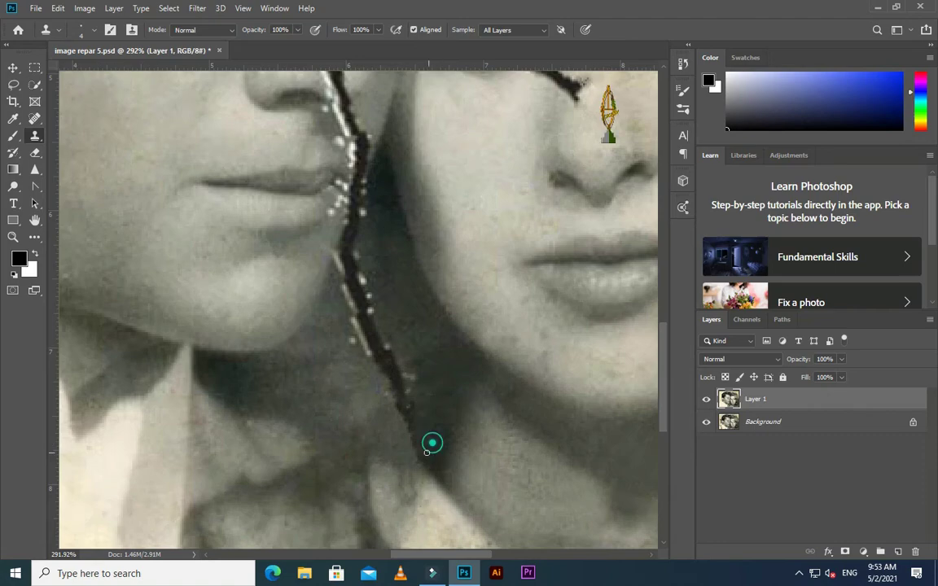
mouse_move(410, 403)
left_mouse_down()
mouse_move(429, 404)
mouse_move(408, 422)
left_mouse_up()
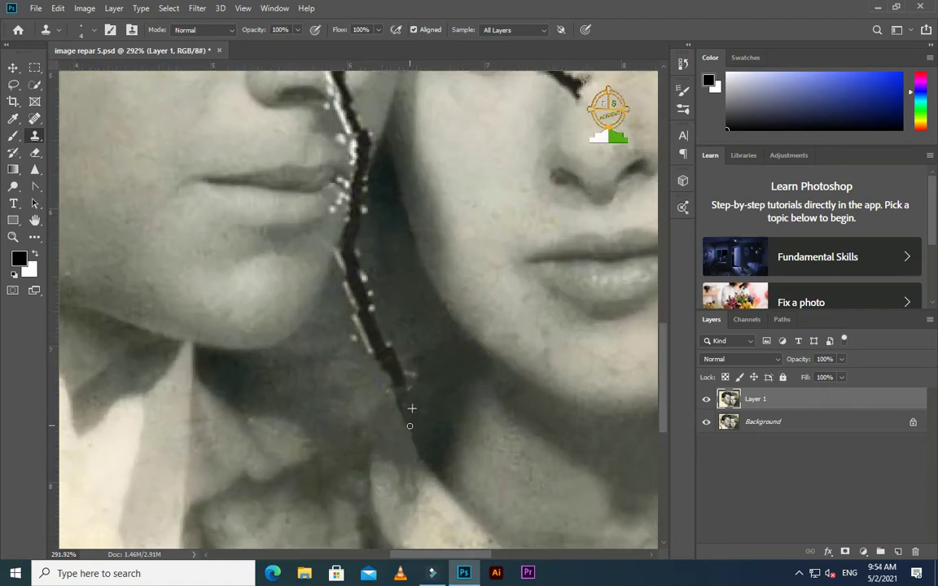
scroll(440, 453, "down", 5)
scroll(434, 473, "up", 1)
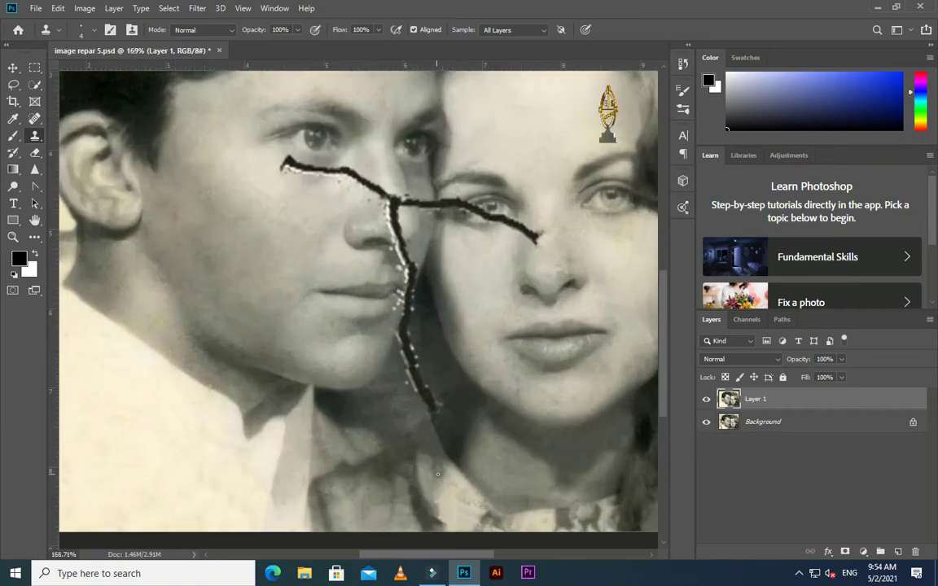
scroll(434, 468, "up", 1)
scroll(436, 456, "up", 3)
scroll(438, 445, "up", 1)
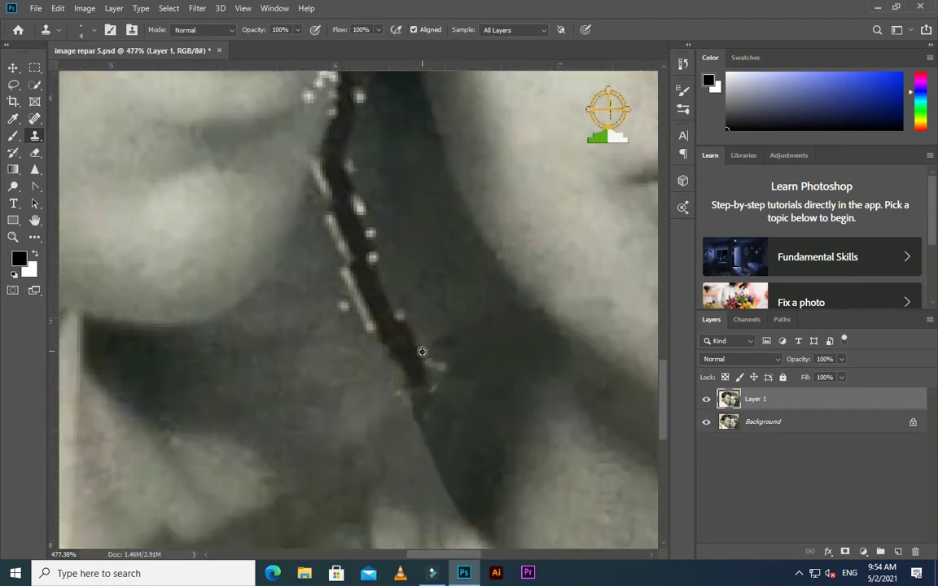
scroll(422, 352, "down", 2)
Spot-heal the crack between the two chins and the stretch below the man's chin.
key("j")
mouse_move(364, 345)
left_mouse_down()
mouse_move(371, 400)
mouse_move(393, 370)
left_mouse_up()
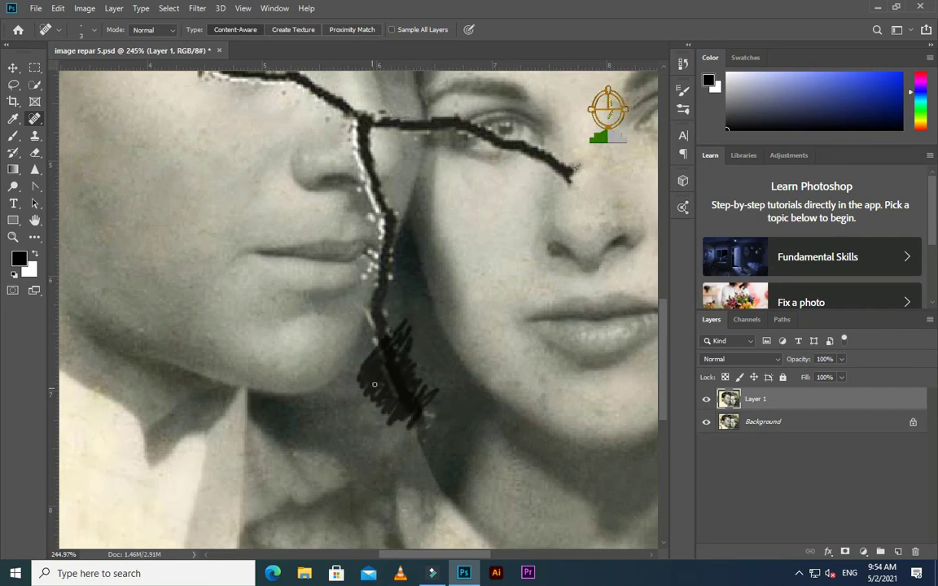
left_click_drag(384, 370, 379, 368)
mouse_move(351, 305)
left_mouse_down()
mouse_move(358, 370)
mouse_move(322, 413)
mouse_move(310, 411)
mouse_move(383, 403)
mouse_move(379, 321)
mouse_move(382, 371)
mouse_move(380, 358)
left_mouse_up()
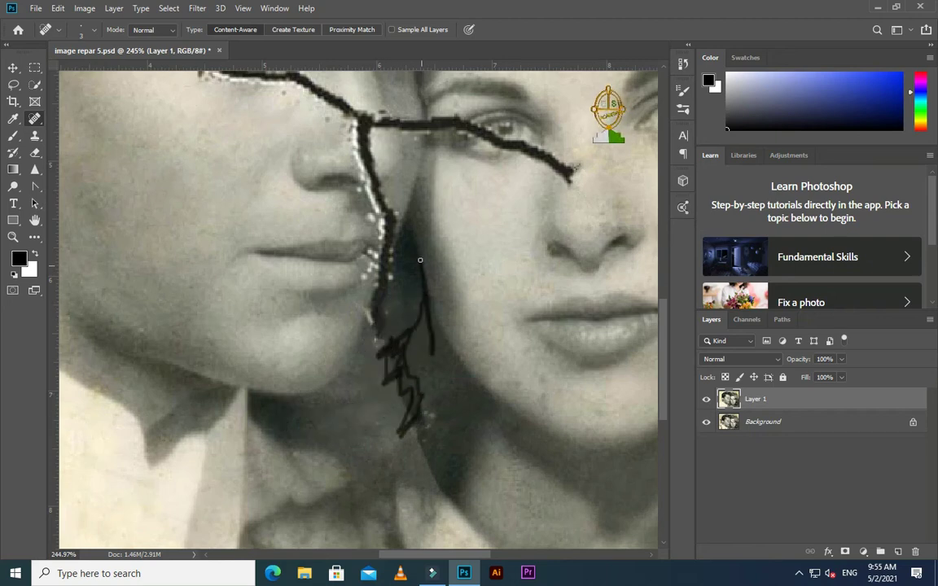
left_click_drag(426, 300, 420, 410)
scroll(425, 388, "down", 4)
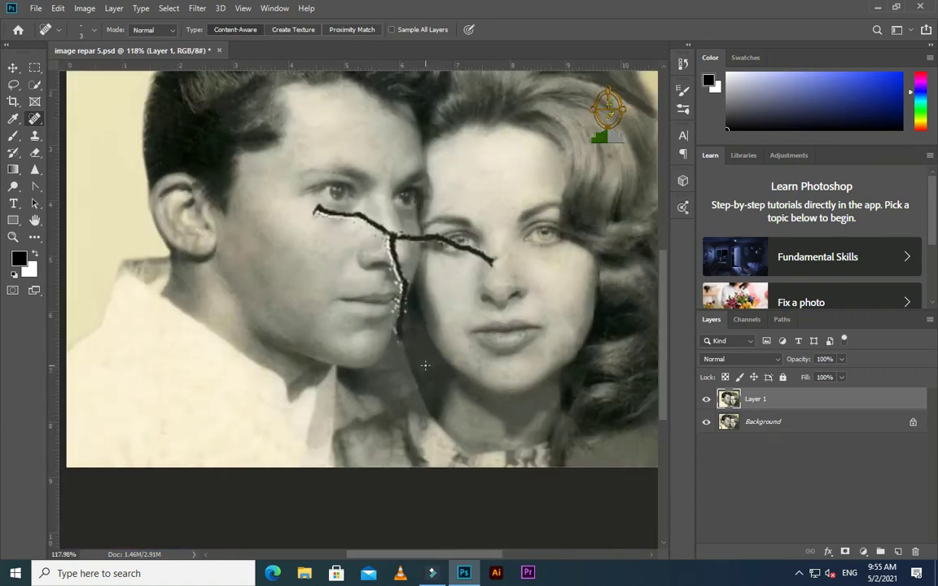
scroll(427, 399, "up", 1)
scroll(400, 386, "up", 2)
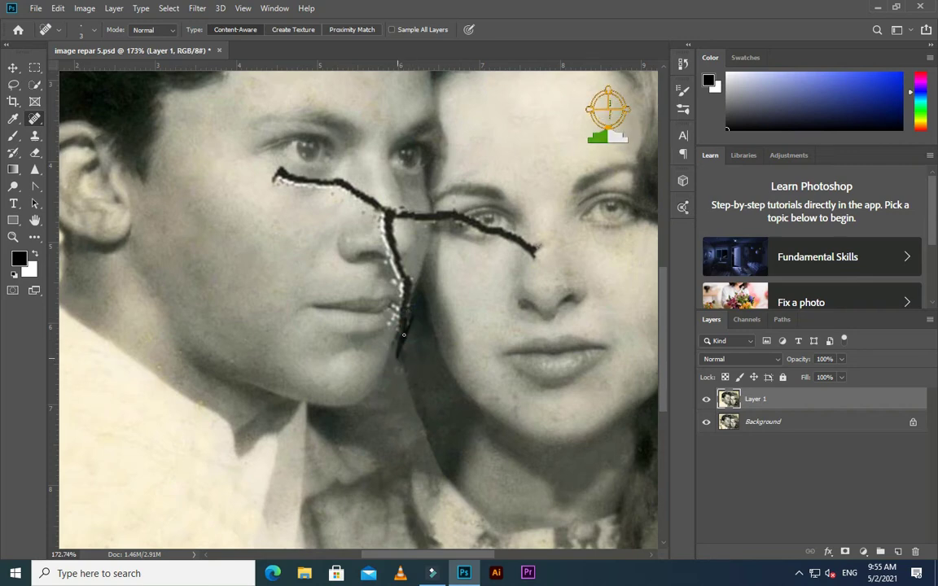
scroll(401, 327, "up", 1)
scroll(401, 332, "up", 1)
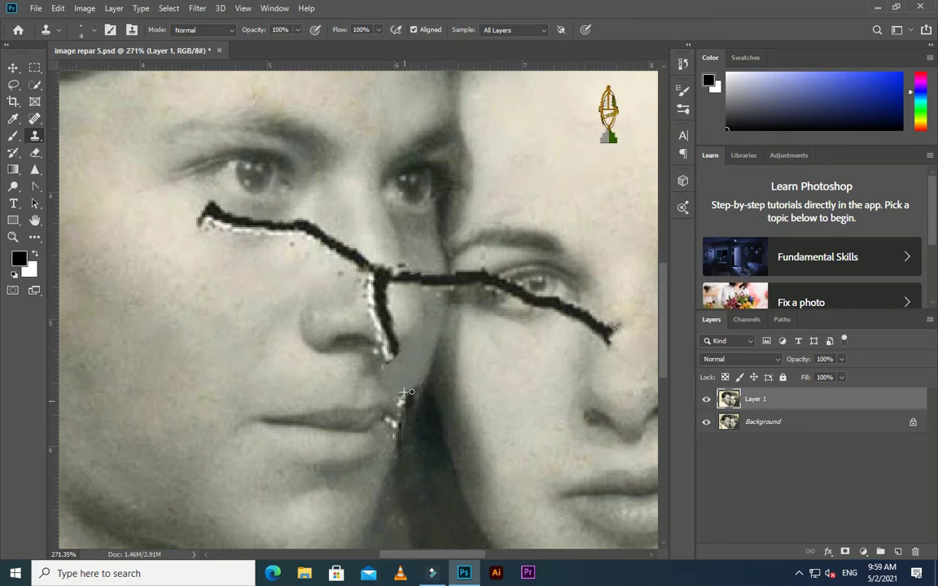
scroll(404, 393, "down", 2)
scroll(405, 401, "up", 1)
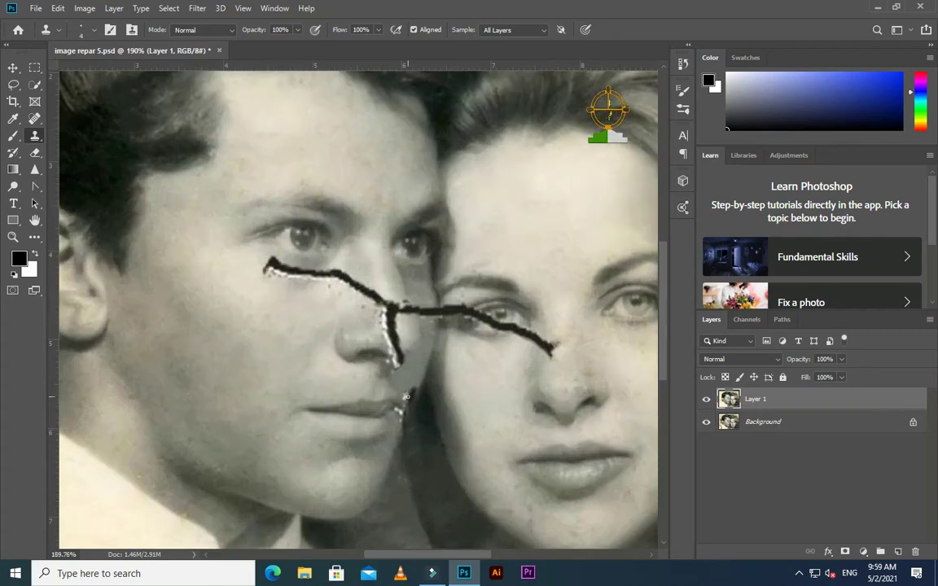
scroll(407, 433, "up", 3)
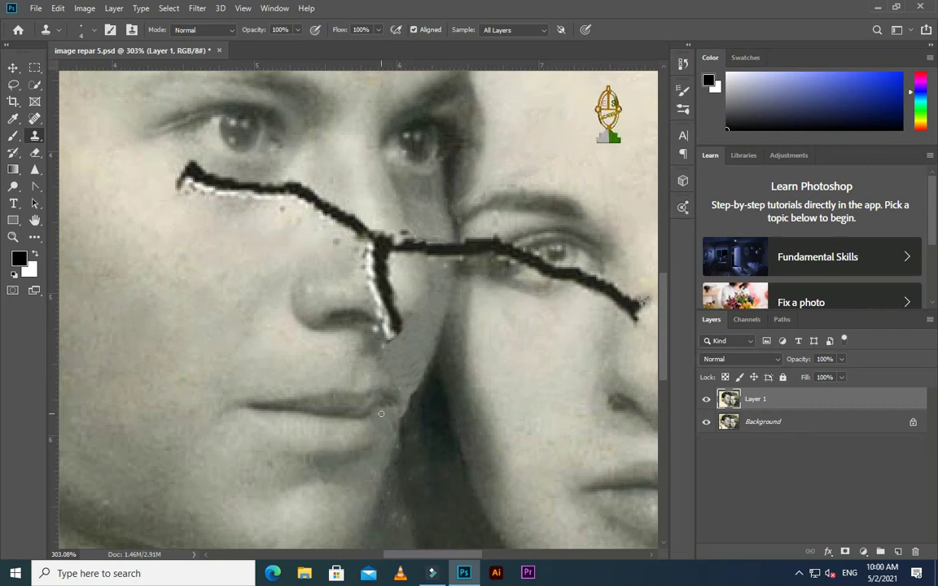
scroll(381, 414, "up", 2)
key("ctrl+0")
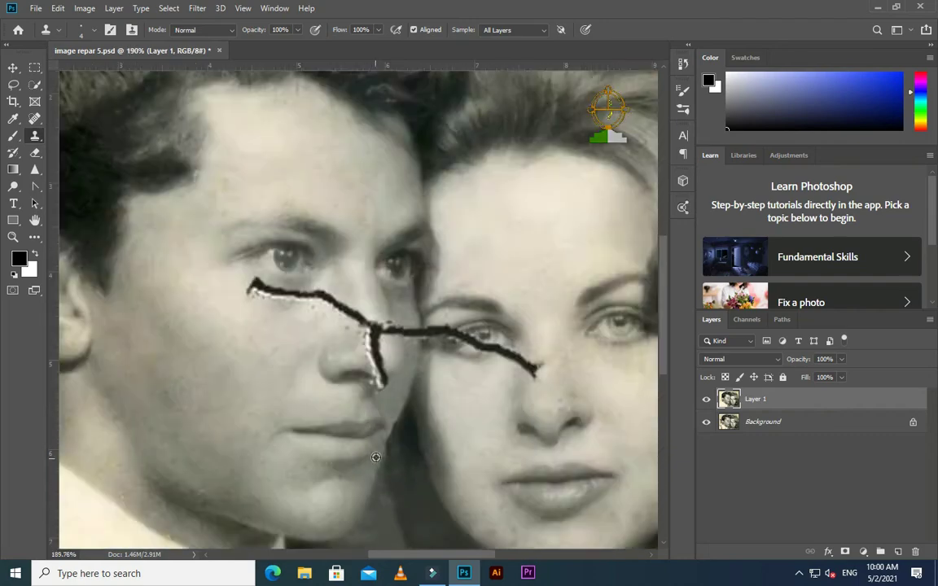
scroll(380, 404, "up", 5)
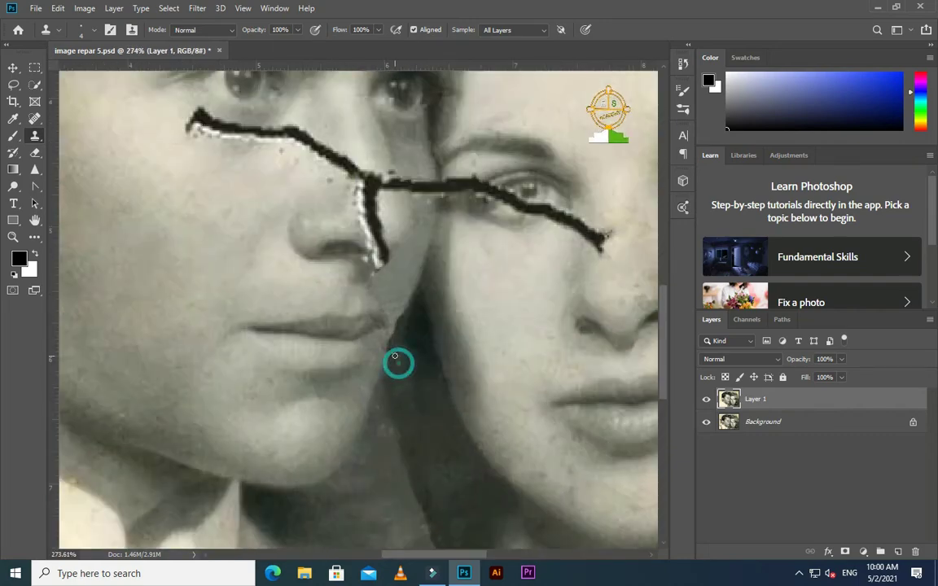
scroll(396, 329, "up", 2)
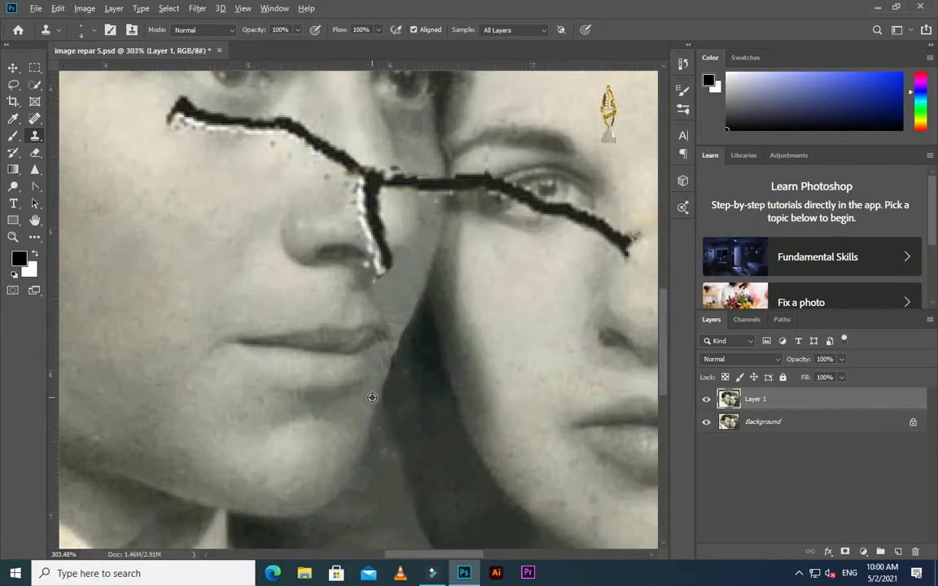
scroll(405, 306, "down", 2)
scroll(406, 306, "down", 2)
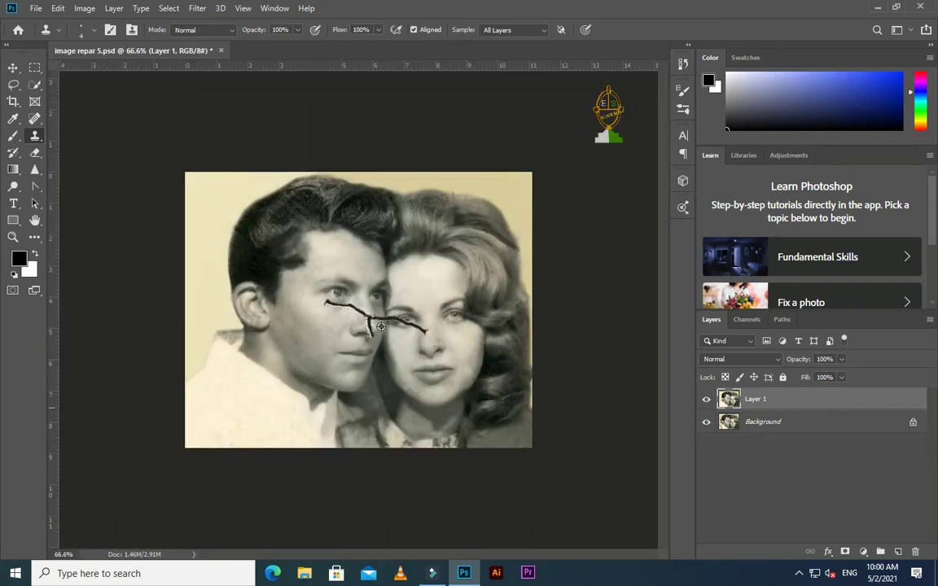
scroll(380, 326, "up", 3)
Spot-heal the crack fragment under the man's eye and its corner beside his nose.
key("j")
scroll(356, 307, "up", 1)
mouse_move(356, 308)
left_mouse_down()
mouse_move(299, 277)
mouse_move(333, 286)
mouse_move(337, 311)
mouse_move(370, 322)
left_mouse_up()
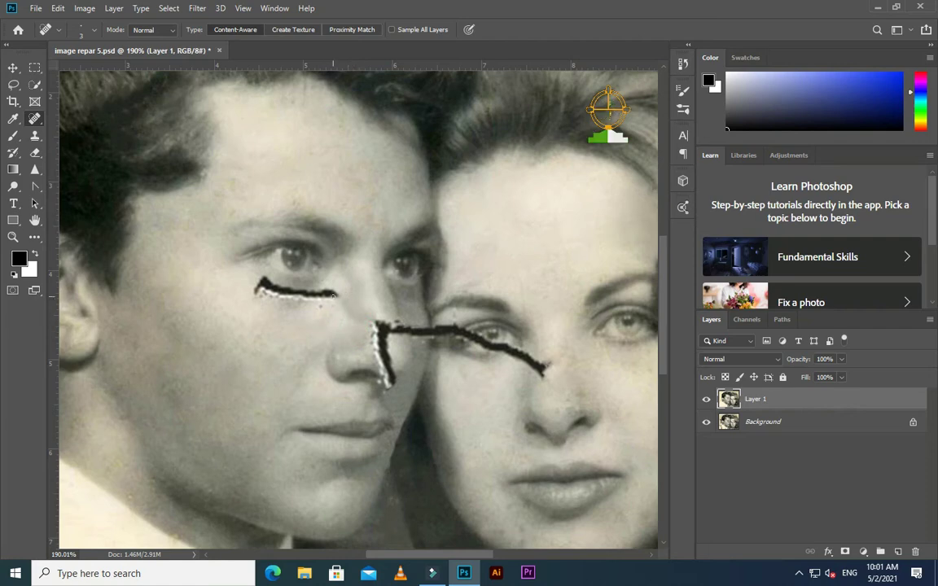
mouse_move(330, 276)
left_mouse_down()
mouse_move(310, 308)
mouse_move(264, 286)
mouse_move(259, 296)
mouse_move(330, 288)
left_mouse_up()
mouse_move(267, 277)
left_mouse_down()
mouse_move(303, 299)
mouse_move(258, 286)
mouse_move(315, 282)
mouse_move(301, 291)
mouse_move(293, 259)
left_mouse_up()
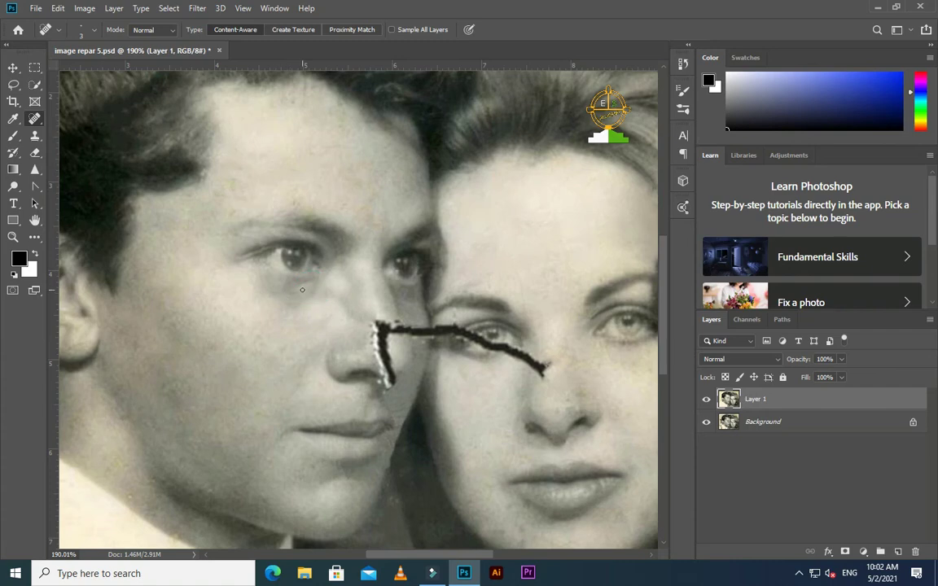
scroll(317, 315, "down", 2)
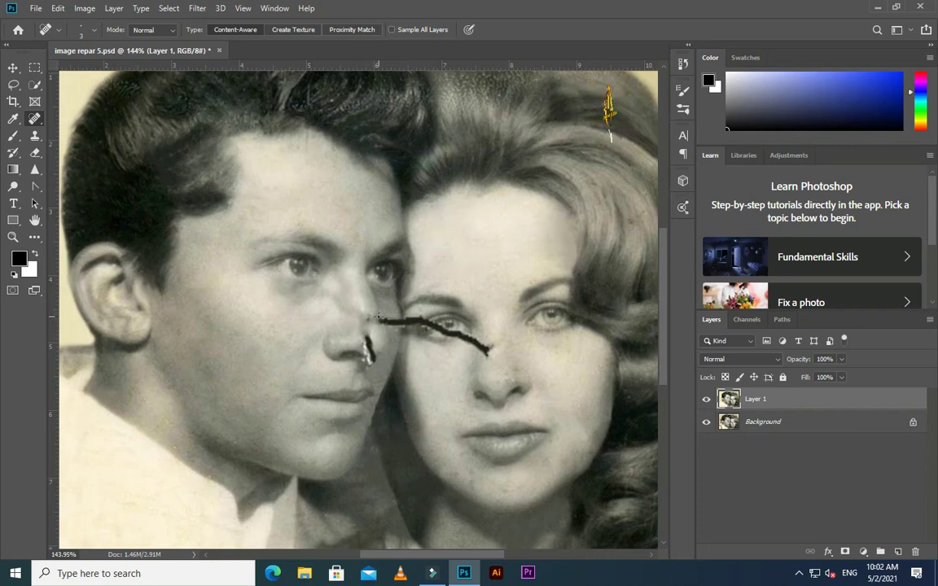
Heal the remaining crack traces on and beside the man's nose.
mouse_move(368, 316)
left_mouse_down()
mouse_move(391, 332)
mouse_move(395, 307)
mouse_move(381, 322)
left_mouse_up()
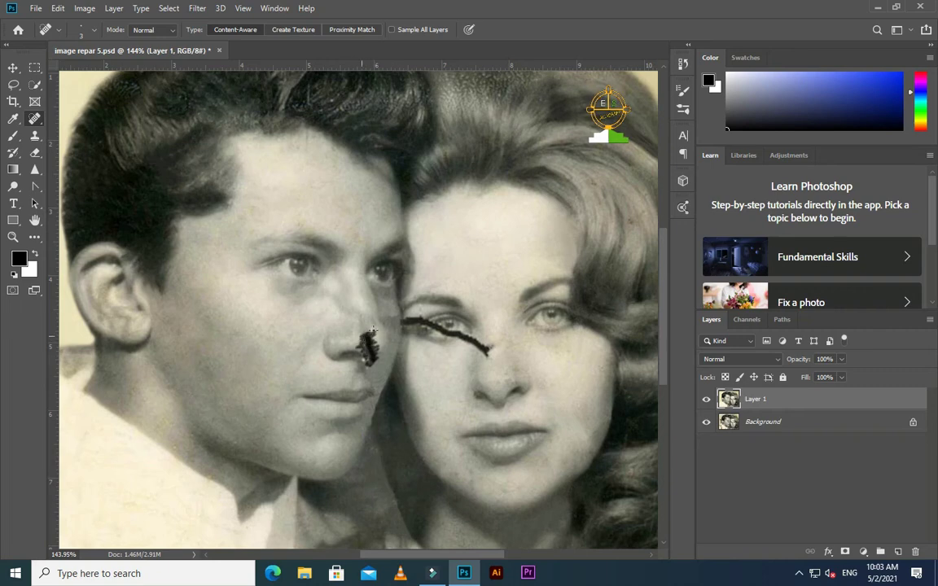
mouse_move(372, 329)
left_mouse_down()
mouse_move(371, 358)
mouse_move(343, 328)
left_mouse_up()
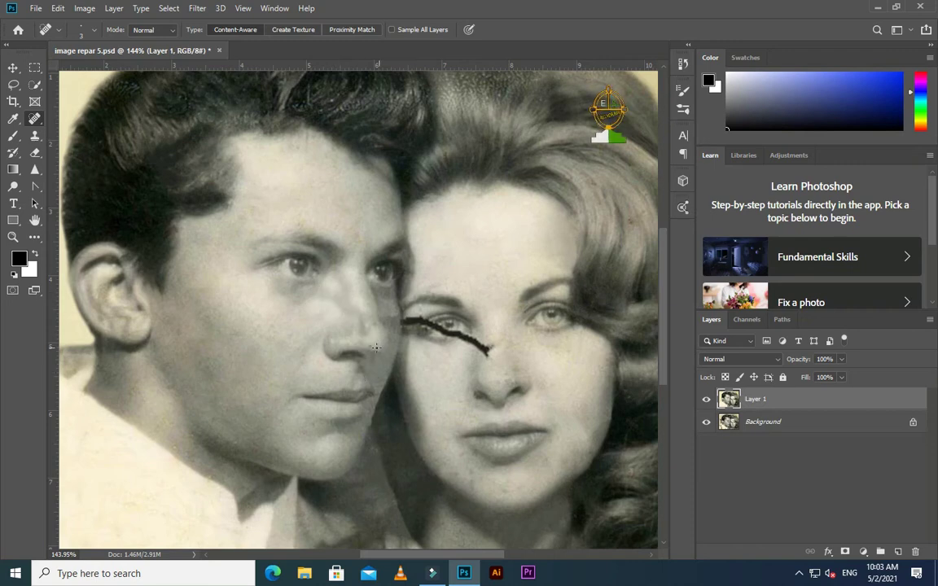
mouse_move(375, 347)
left_mouse_down()
mouse_move(330, 308)
mouse_move(411, 322)
mouse_move(374, 335)
mouse_move(393, 338)
mouse_move(391, 322)
left_mouse_up()
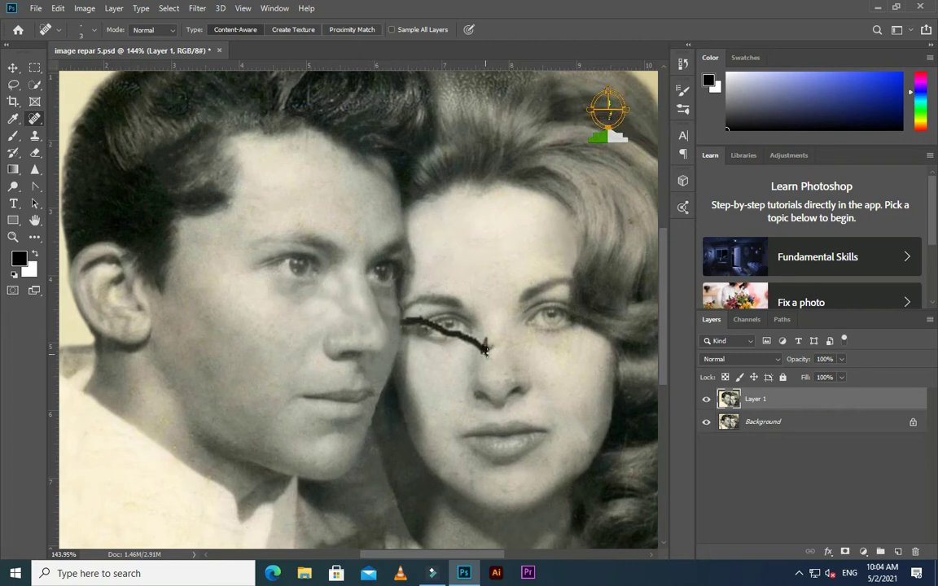
Heal the crack across the woman's cheek up to its end near her nose.
left_click_drag(484, 350, 403, 321)
scroll(484, 346, "up", 3)
left_click_drag(354, 303, 419, 306)
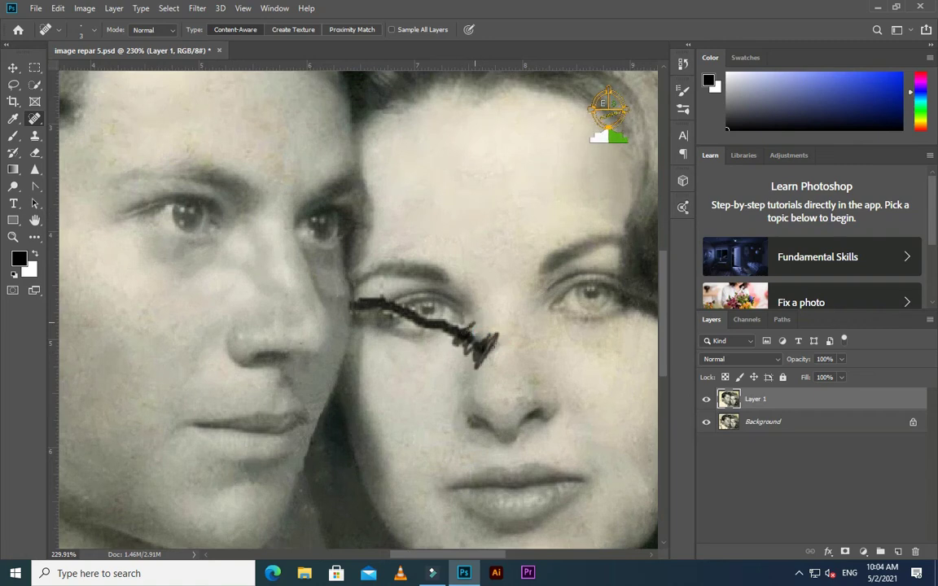
mouse_move(485, 346)
left_mouse_down()
mouse_move(477, 342)
mouse_move(488, 346)
left_mouse_up()
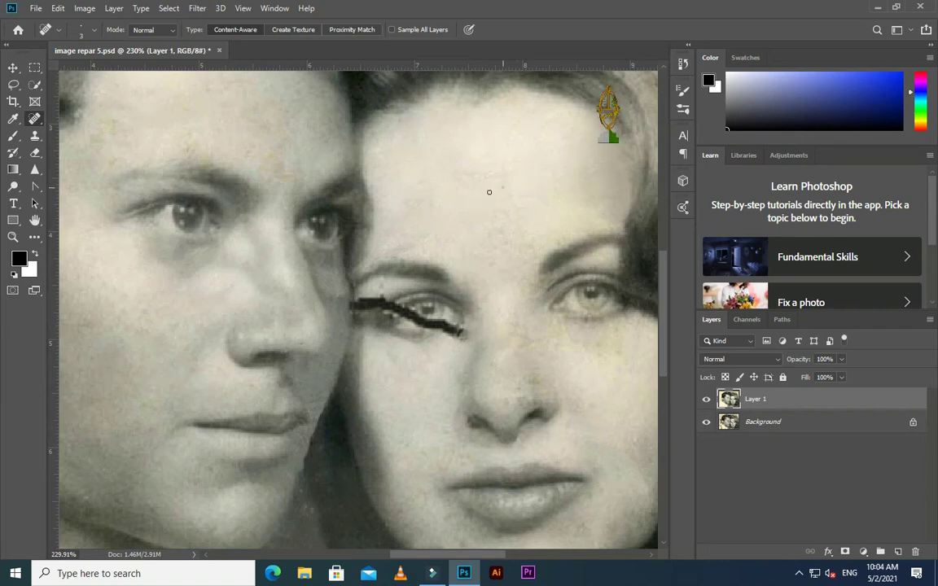
Heal the blemish on the woman's forehead and the spots on the man's forehead.
left_click_drag(487, 175, 521, 167)
scroll(122, 196, "up", 2)
mouse_move(96, 199)
left_mouse_down()
mouse_move(134, 179)
mouse_move(246, 154)
left_mouse_up()
left_click_drag(198, 188, 291, 232)
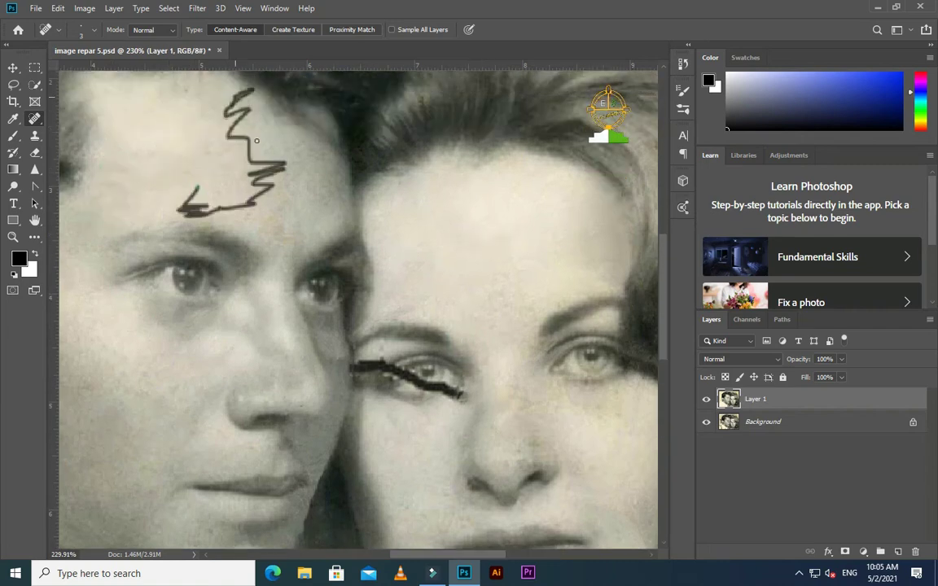
scroll(163, 122, "down", 2)
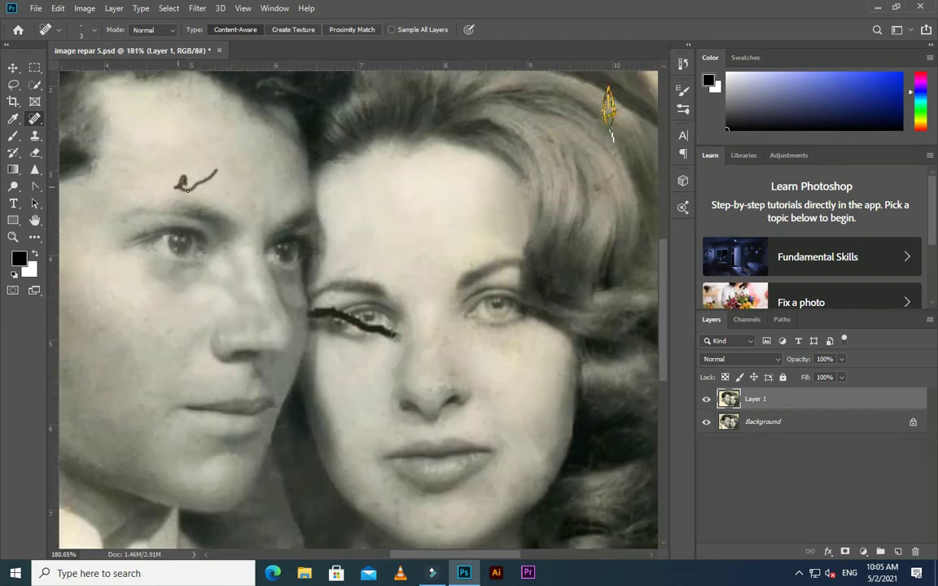
left_click_drag(179, 191, 216, 173)
Clone clean skin from above the woman's eye over the crack beside it.
key("s")
scroll(361, 331, "up", 5)
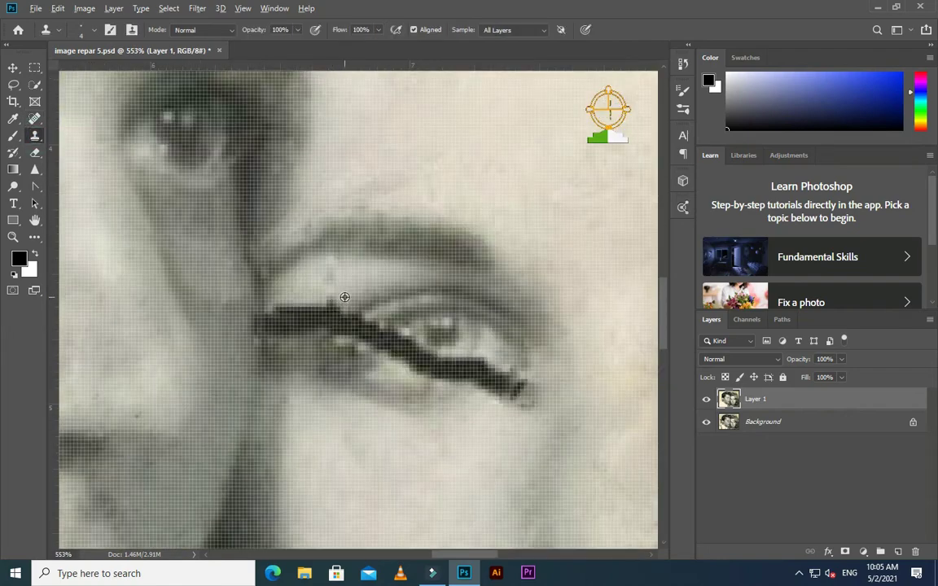
left_click(345, 297, "alt")
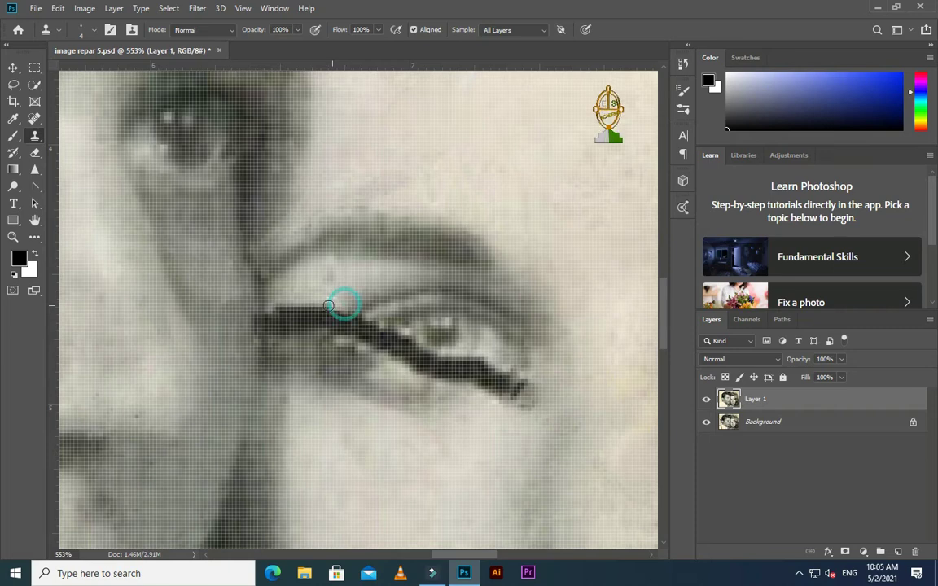
scroll(334, 293, "down", 2)
left_click_drag(324, 292, 327, 305)
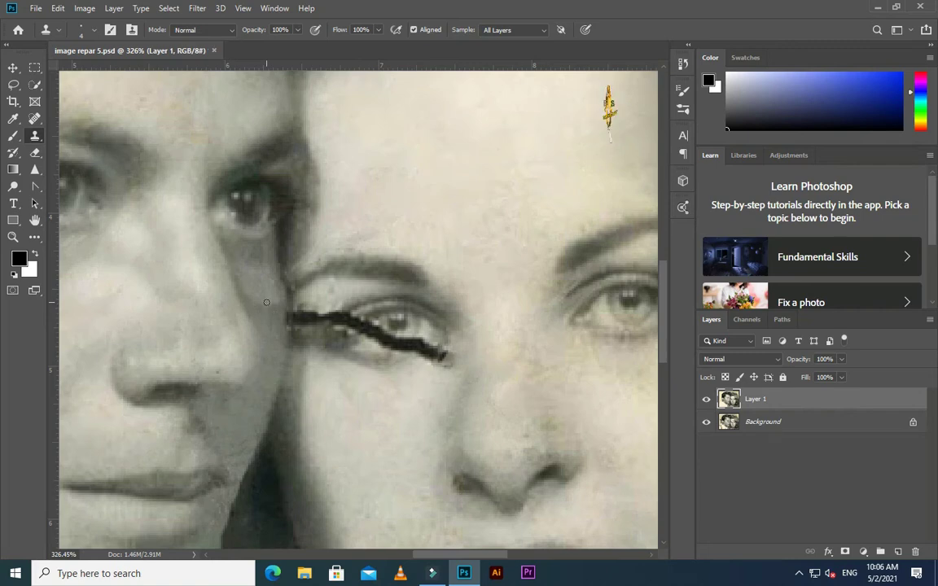
left_click_drag(270, 355, 340, 300)
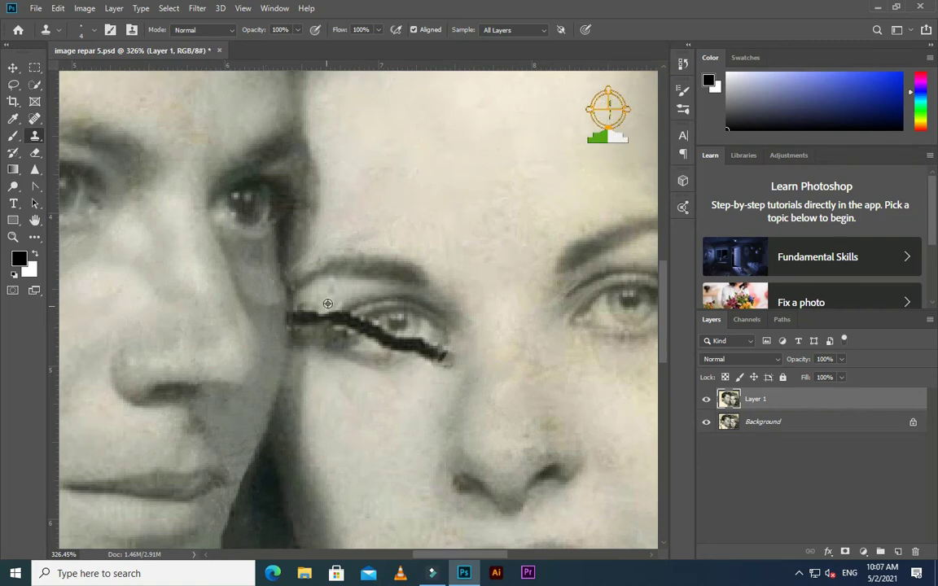
scroll(340, 297, "up", 2)
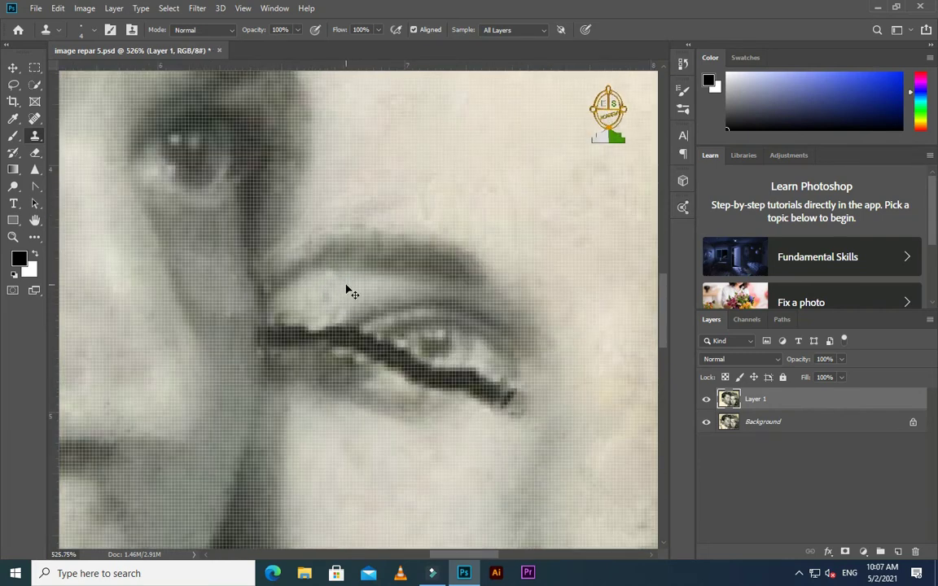
Resample skin near the crack's left end and clone over it to lighten it.
left_click(334, 279)
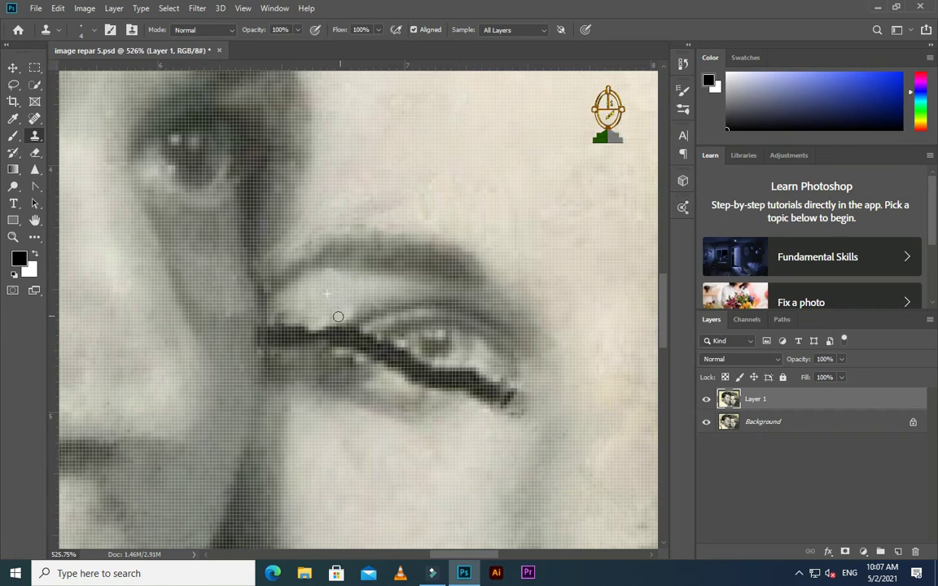
left_click(347, 314)
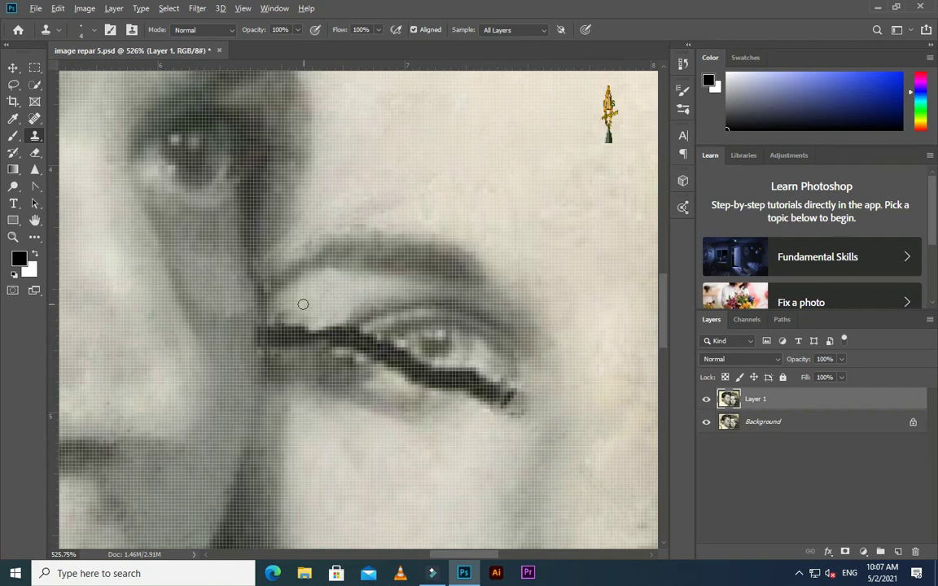
left_click(271, 291)
scroll(244, 354, "up", 1)
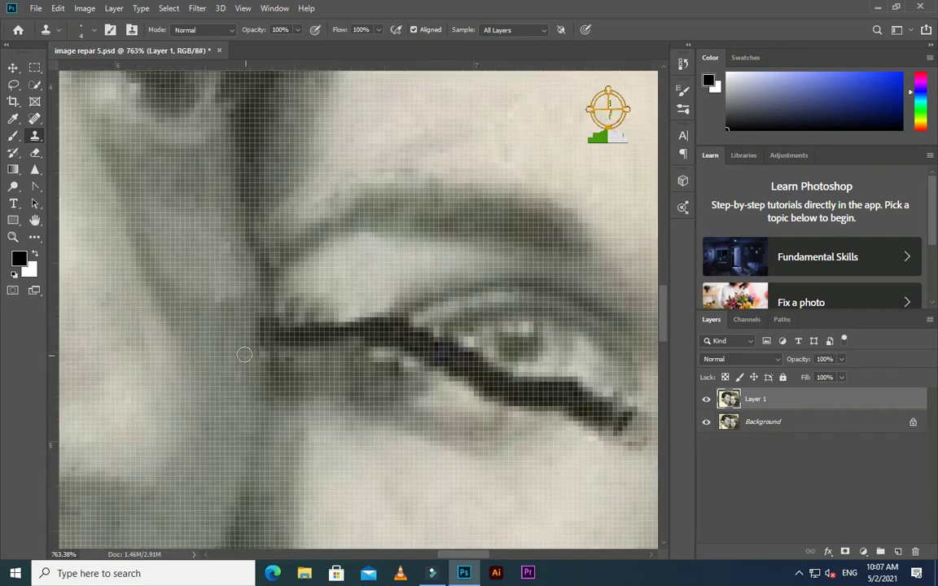
mouse_move(244, 355)
left_mouse_down()
mouse_move(262, 345)
mouse_move(257, 351)
mouse_move(283, 361)
mouse_move(301, 338)
mouse_move(289, 329)
mouse_move(318, 364)
mouse_move(330, 349)
mouse_move(301, 326)
left_mouse_up()
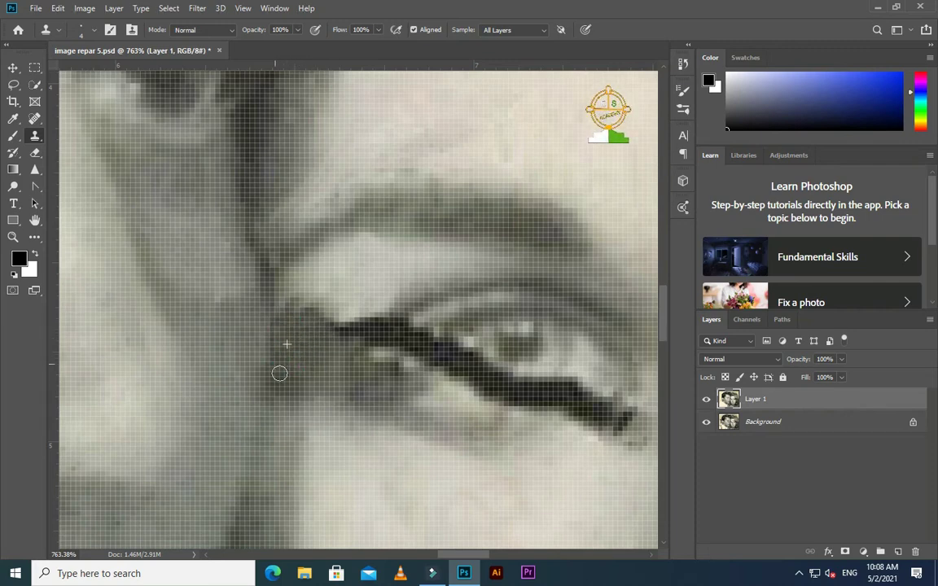
key("ctrl+0")
scroll(308, 396, "up", 2)
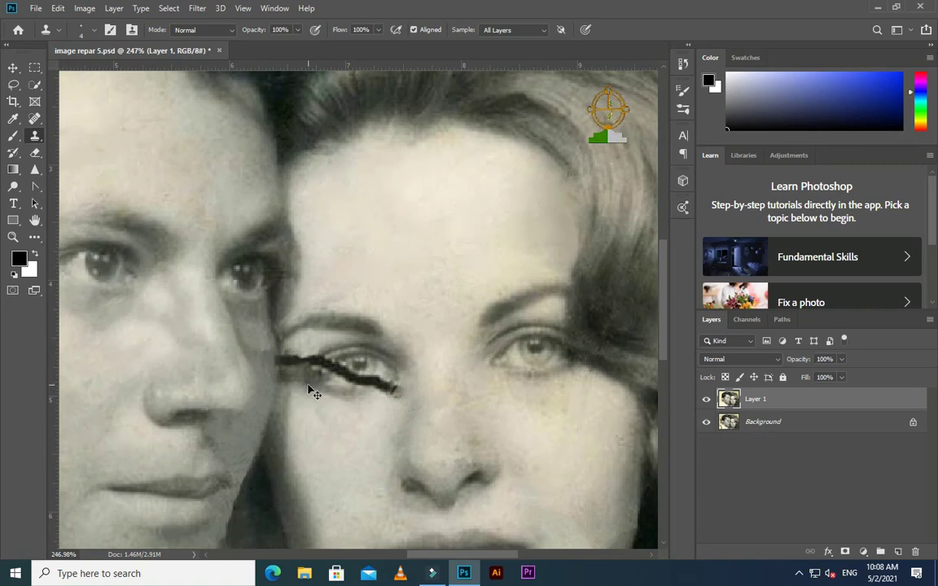
scroll(303, 386, "up", 1)
scroll(303, 385, "up", 1)
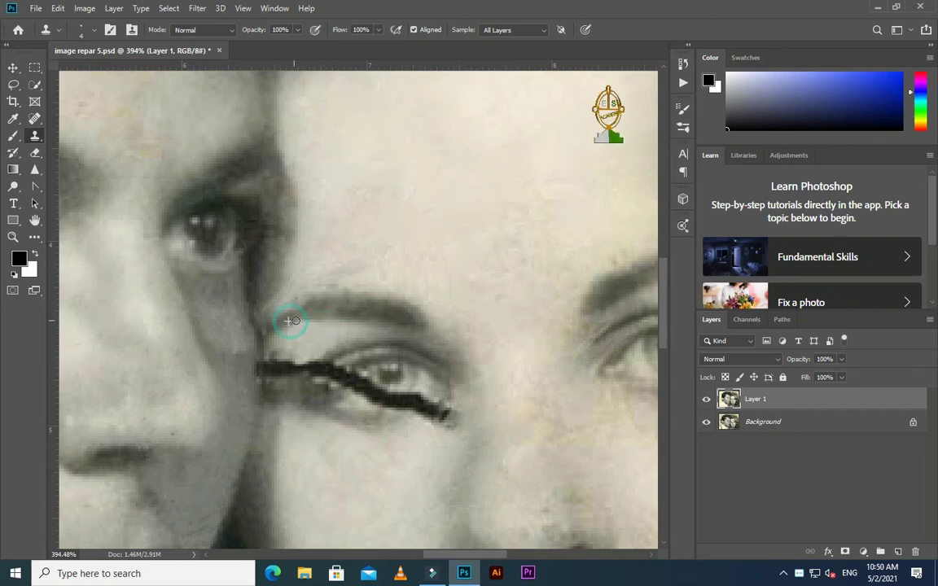
Sample clean skin and clone over the blemishes on the man's cheek.
scroll(292, 323, "down", 2)
scroll(301, 318, "up", 1)
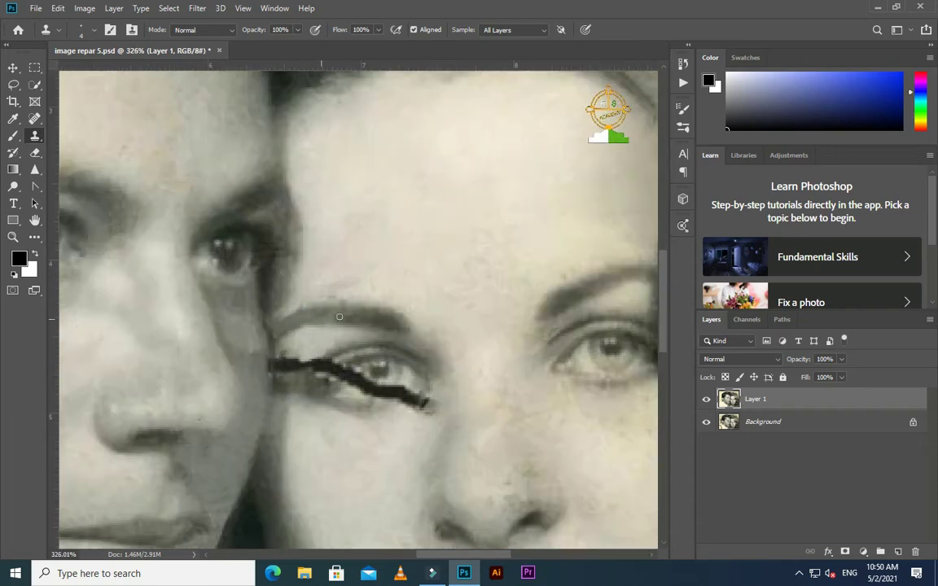
scroll(340, 317, "down", 2)
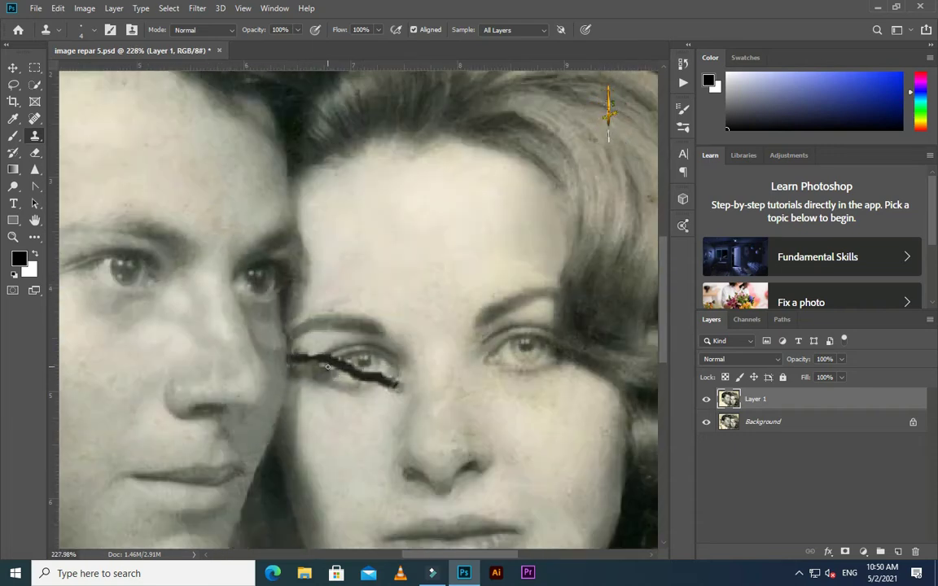
scroll(327, 367, "up", 2)
scroll(299, 329, "up", 2)
scroll(278, 339, "down", 3)
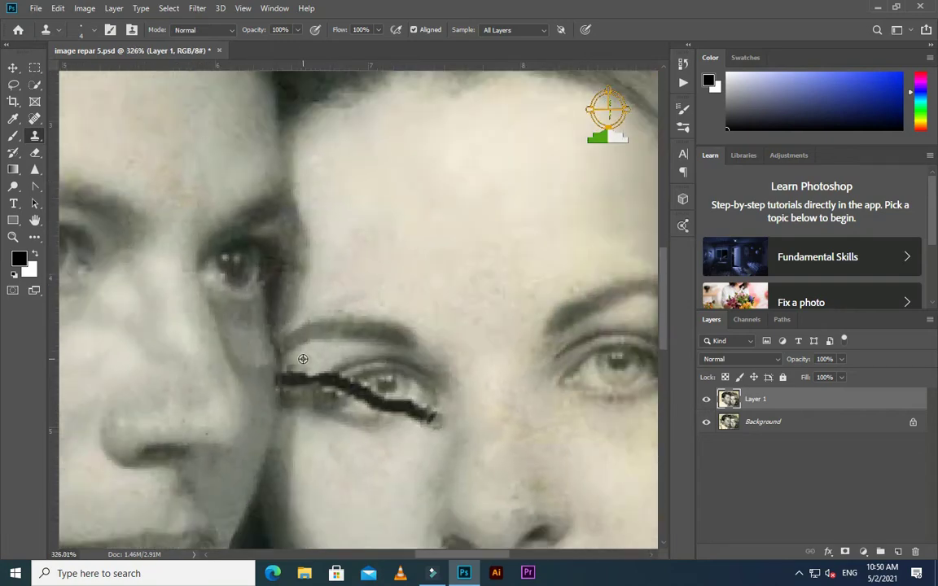
scroll(304, 360, "up", 2)
scroll(323, 321, "down", 2)
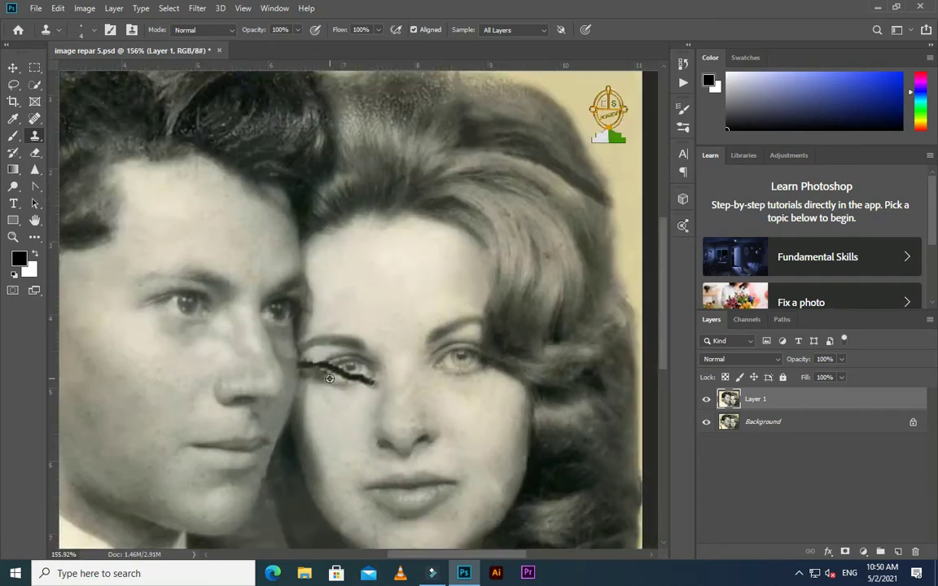
scroll(317, 318, "down", 1)
scroll(383, 300, "up", 3)
scroll(345, 308, "up", 2)
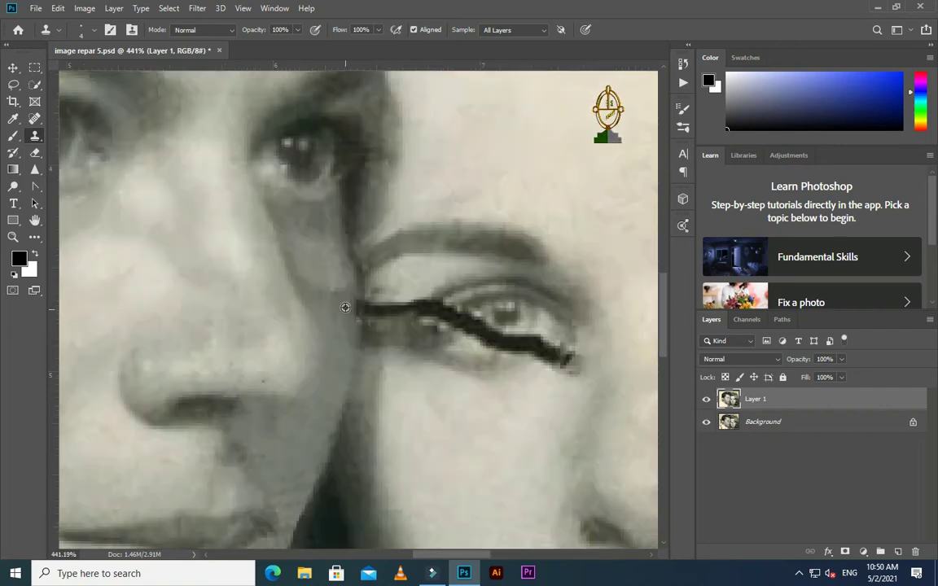
left_click(317, 253, "alt")
left_click(300, 258)
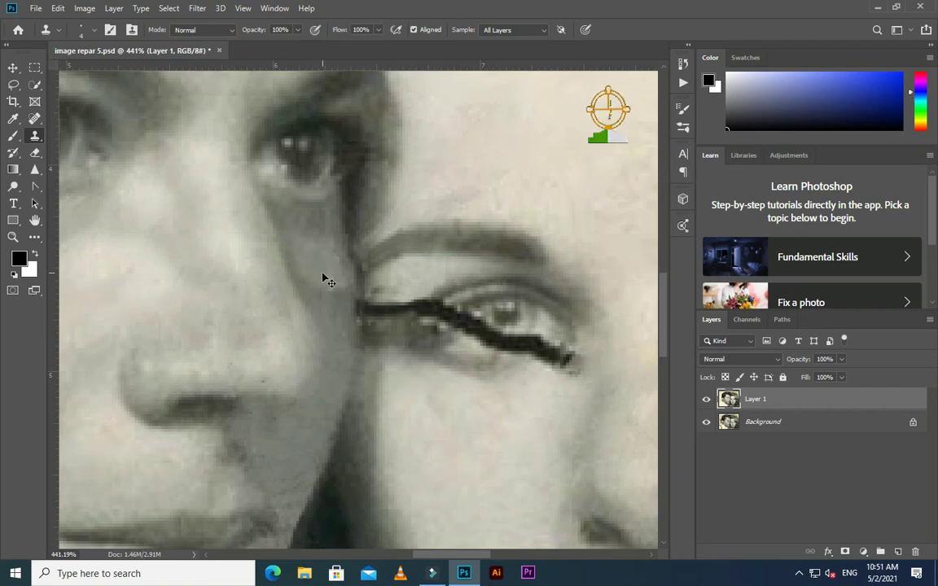
scroll(362, 305, "up", 2, "alt")
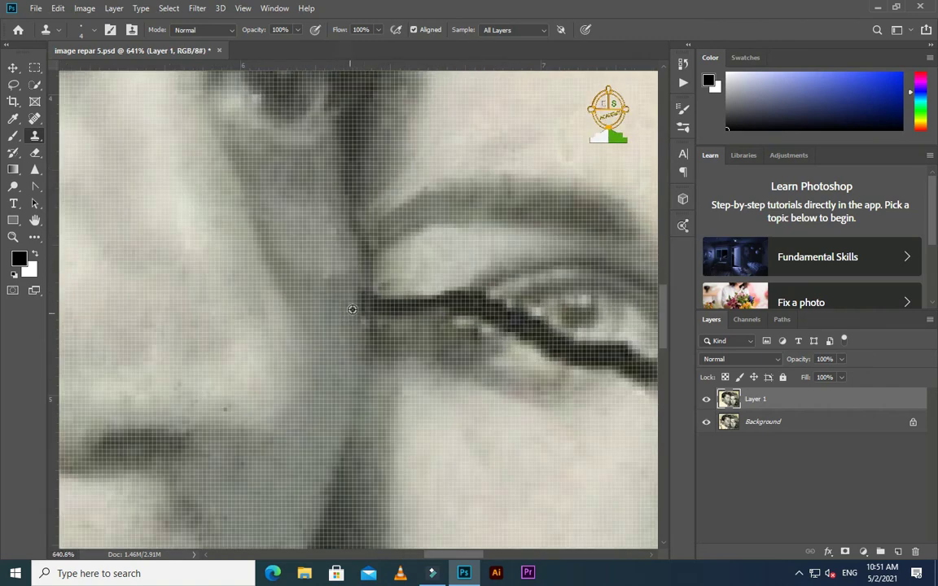
scroll(356, 322, "down", 2, "alt")
scroll(352, 313, "up", 2)
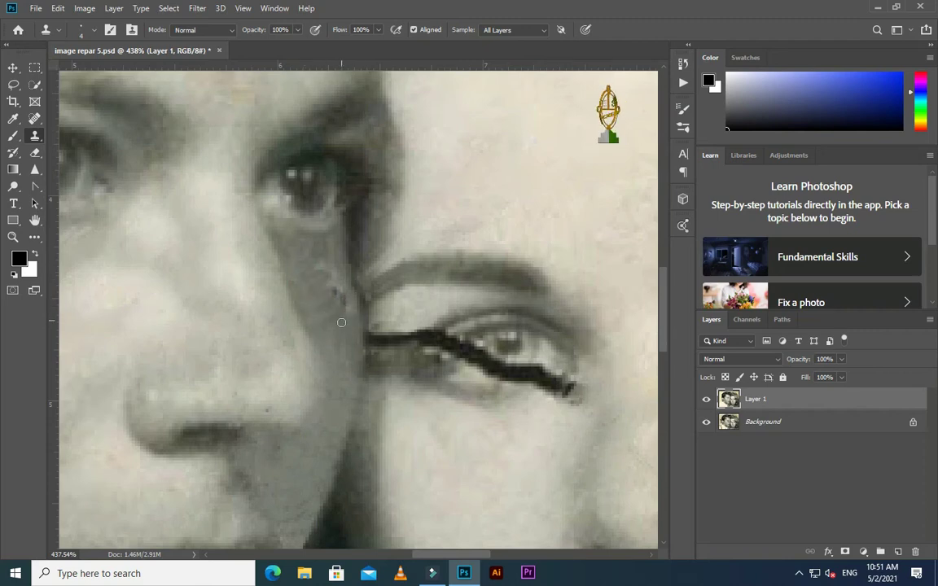
left_click(343, 309)
left_click(330, 315)
left_click(337, 293)
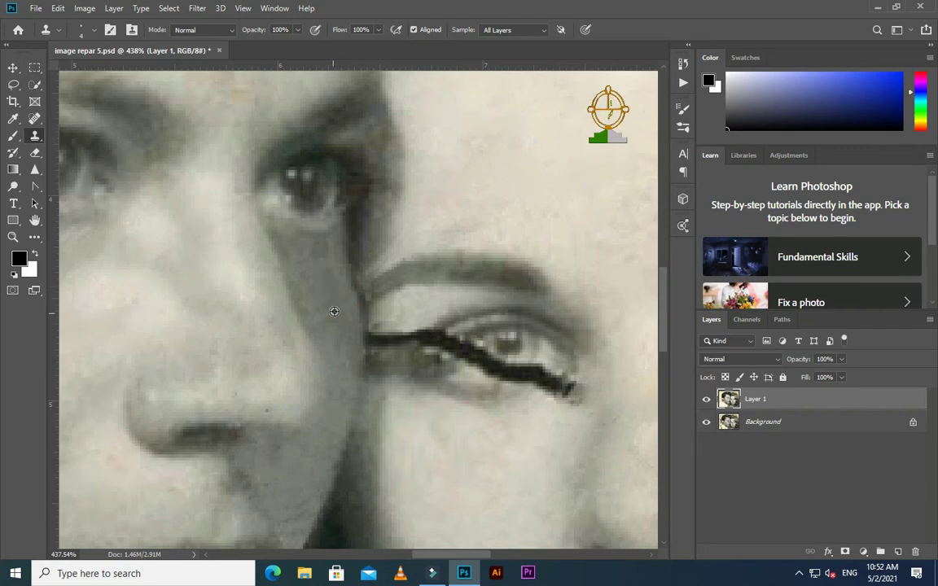
left_click(340, 295)
scroll(323, 274, "down", 2)
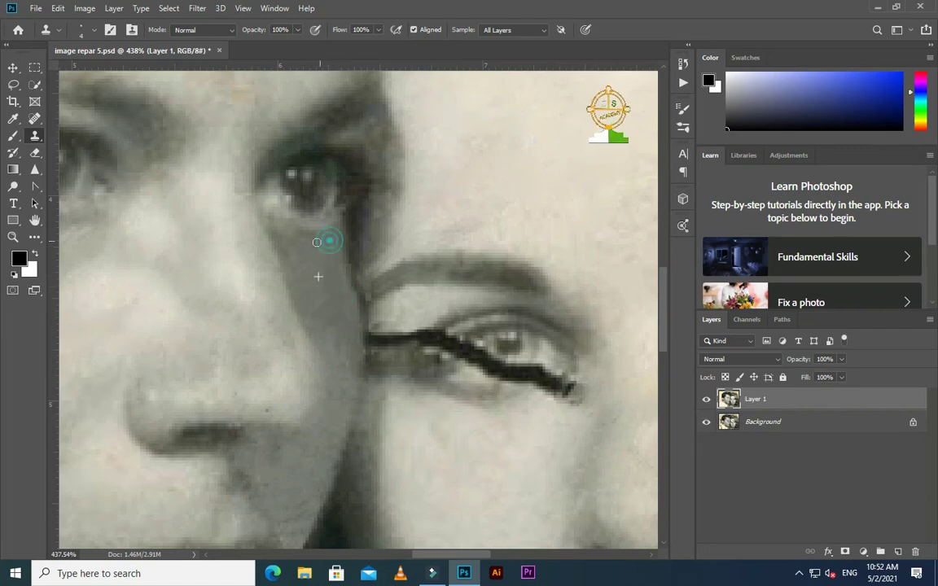
Spot-heal the dark mark below the tear and smooth the tear's left end by the eye.
key("ctrl+0")
scroll(385, 361, "up", 3)
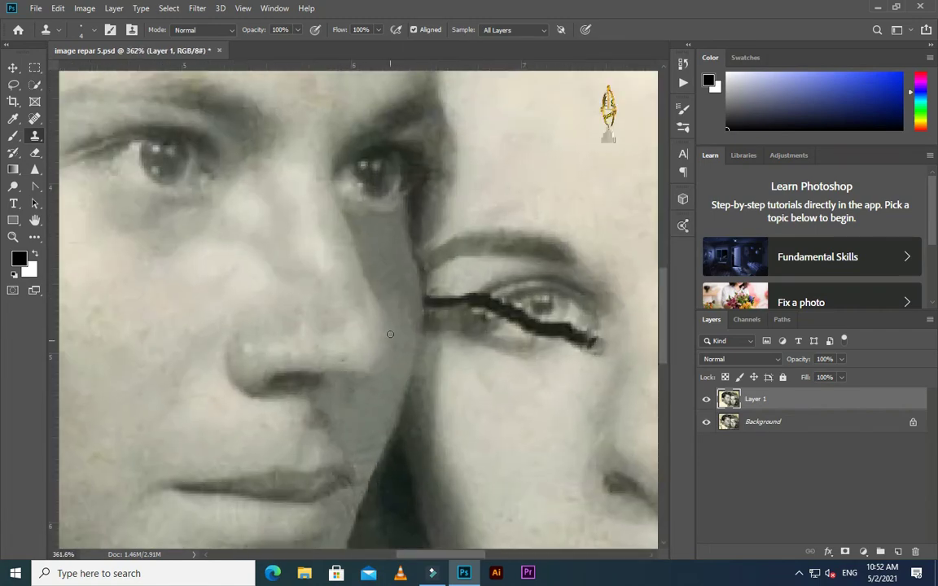
scroll(337, 306, "down", 1)
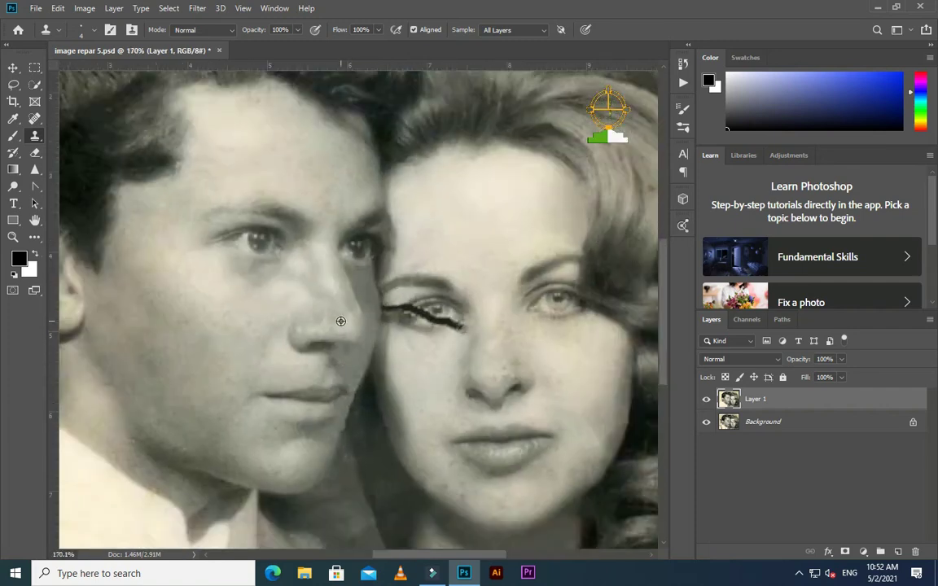
scroll(342, 313, "up", 1)
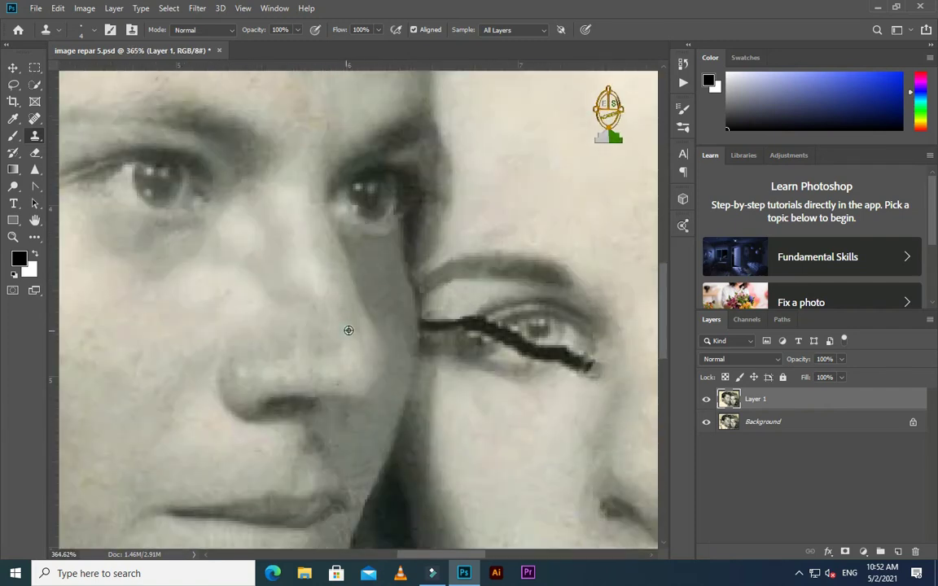
scroll(334, 381, "up", 1)
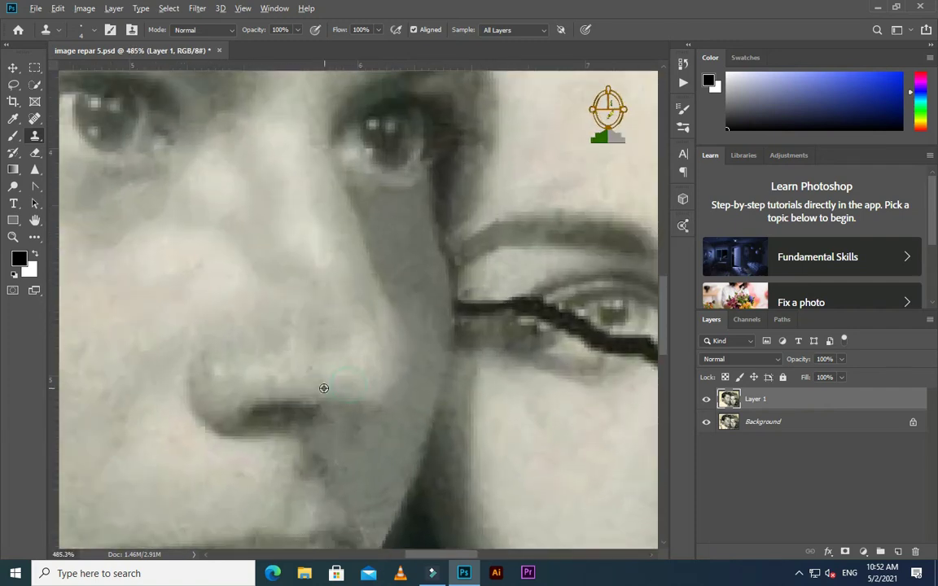
scroll(317, 378, "down", 2)
scroll(406, 370, "down", 2)
scroll(503, 366, "down", 1)
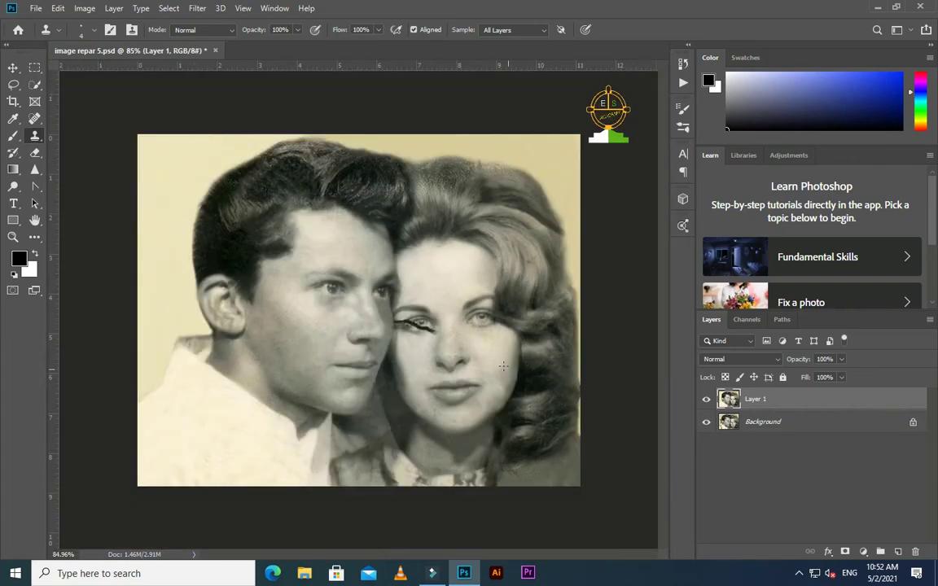
scroll(449, 340, "up", 2)
scroll(449, 350, "up", 1)
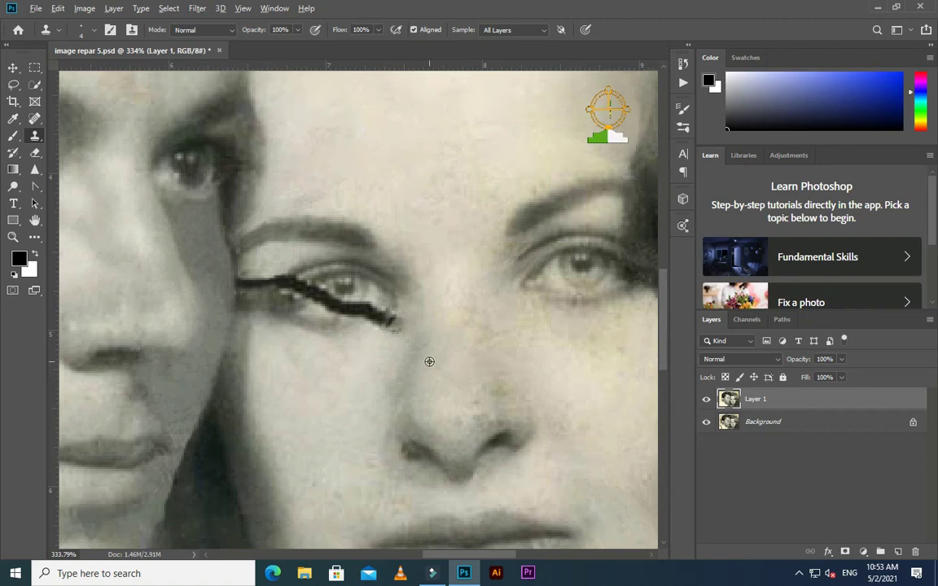
scroll(455, 355, "up", 1)
scroll(432, 363, "up", 1)
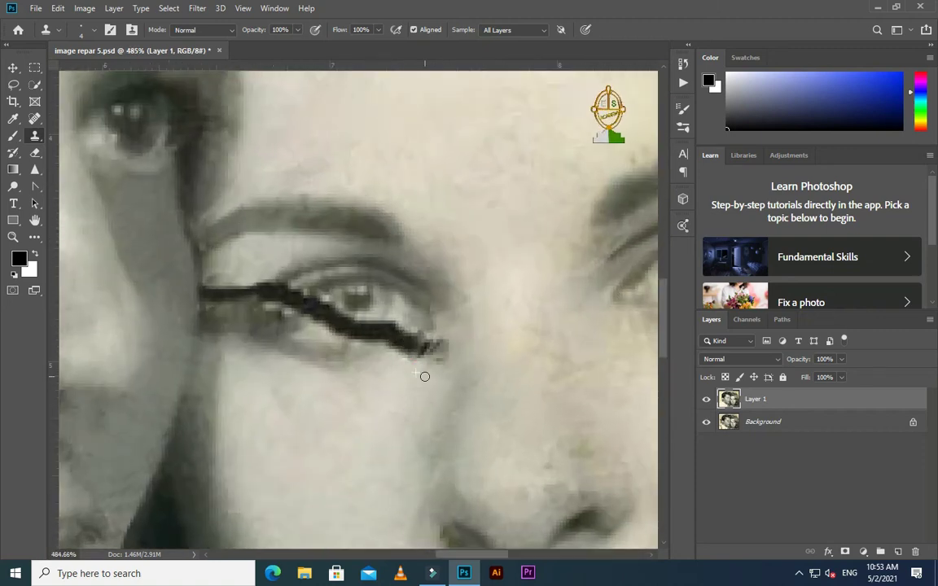
key("j")
mouse_move(433, 350)
left_mouse_down()
mouse_move(428, 336)
mouse_move(407, 342)
mouse_move(392, 368)
left_mouse_up()
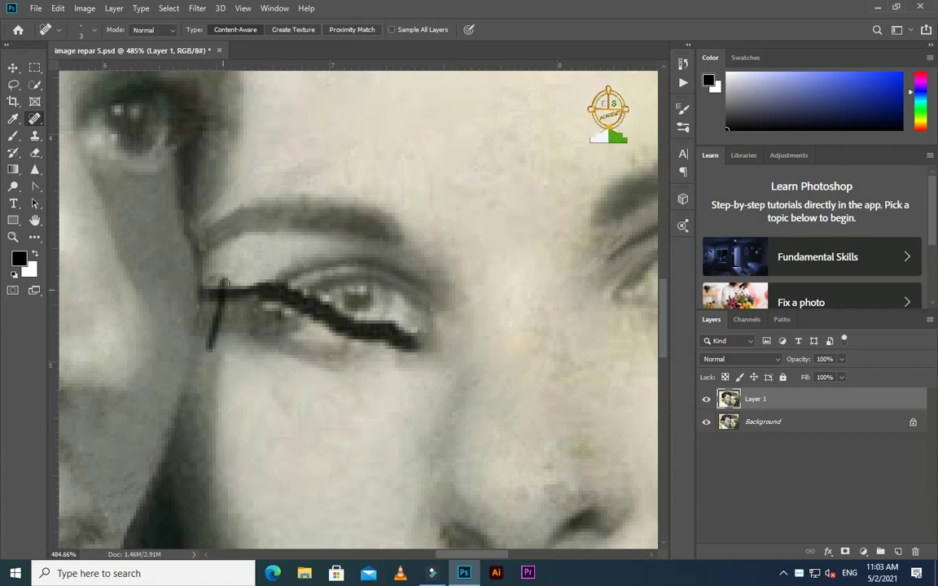
left_click_drag(210, 340, 218, 315)
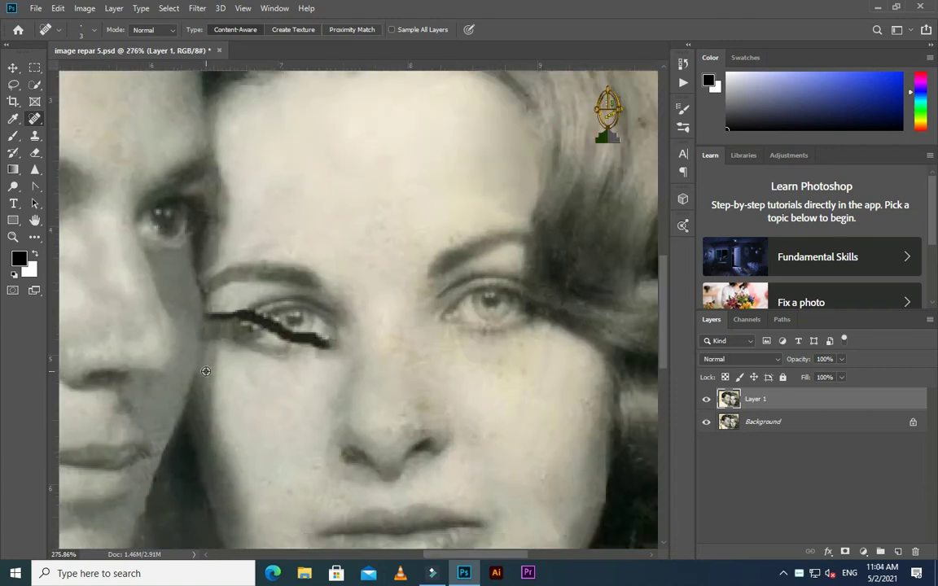
Clone over the streak beside the man's cheek and the scratch's starting point.
scroll(203, 373, "down", 2)
key("s")
scroll(210, 360, "up", 2)
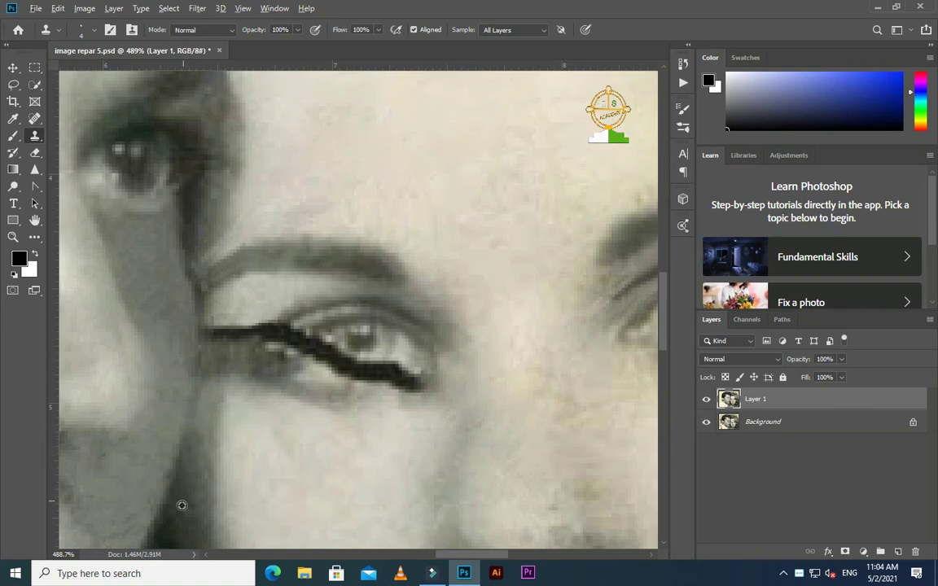
left_click_drag(193, 486, 195, 494)
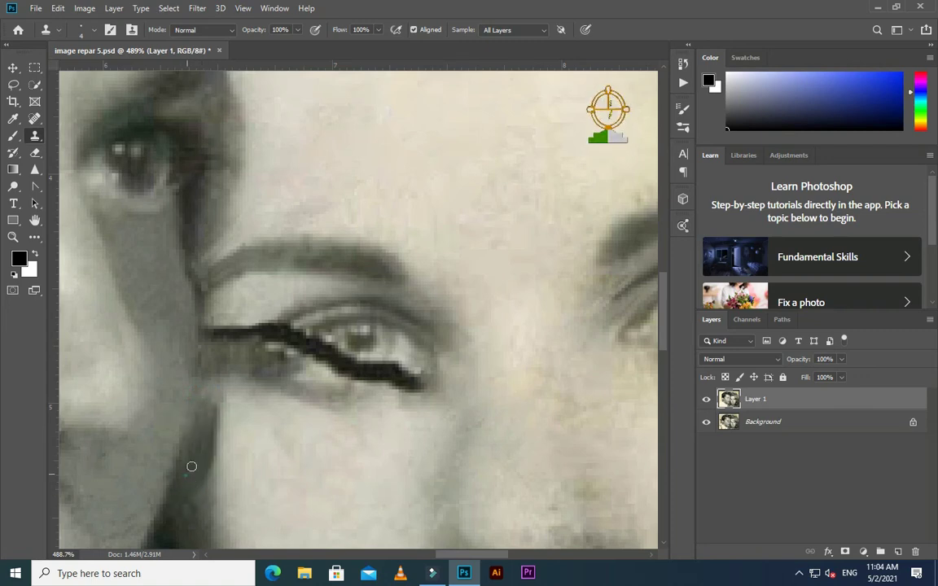
scroll(197, 472, "down", 10)
scroll(209, 505, "up", 3)
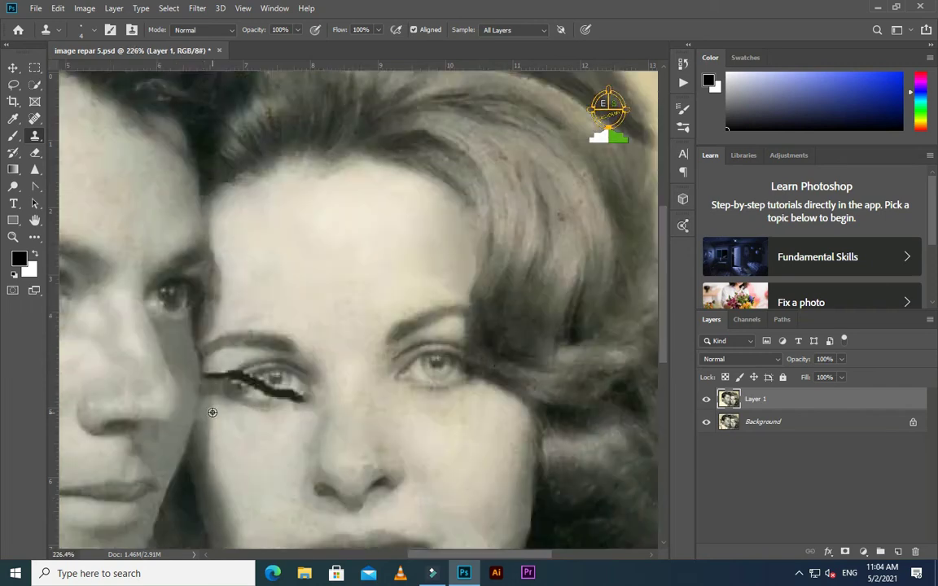
scroll(209, 407, "up", 3)
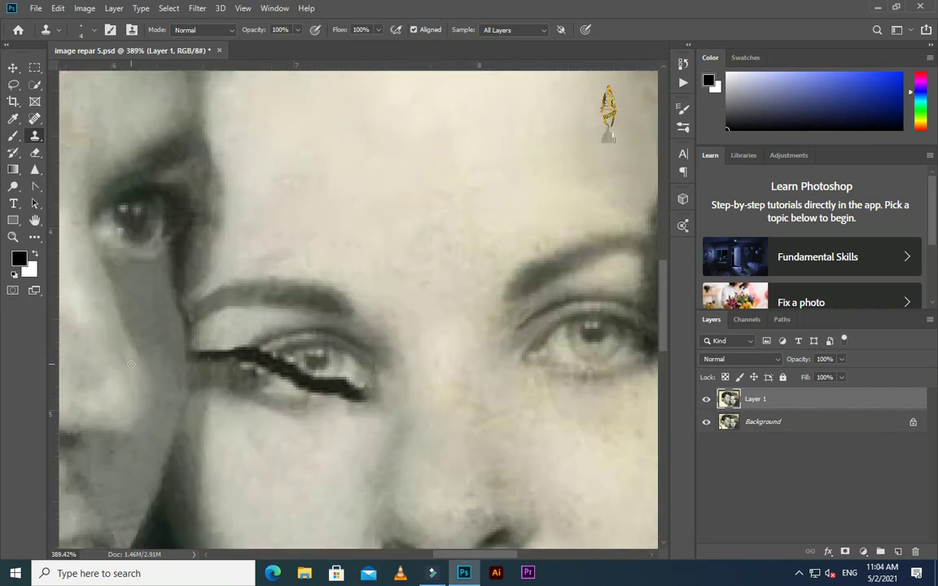
left_click(202, 329, "alt")
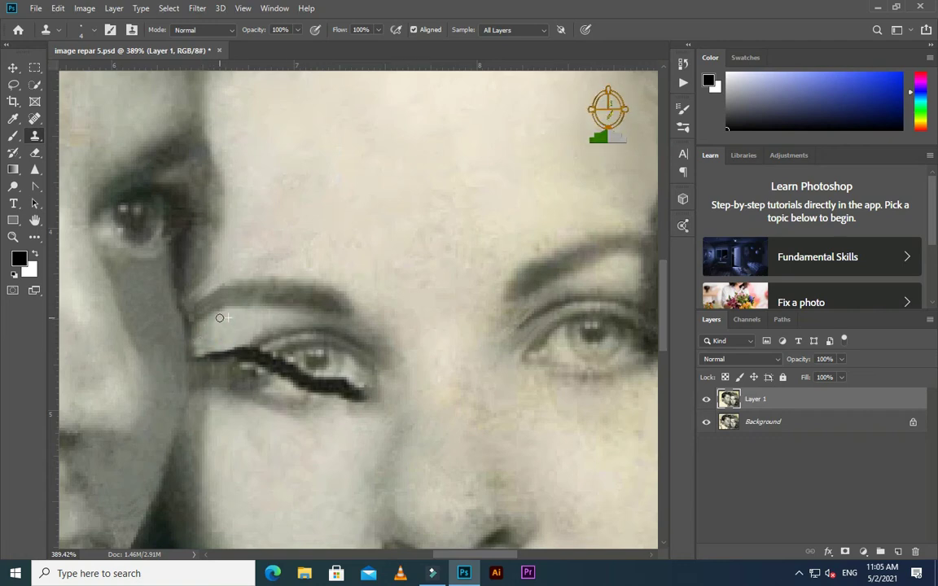
left_click_drag(228, 333, 241, 314)
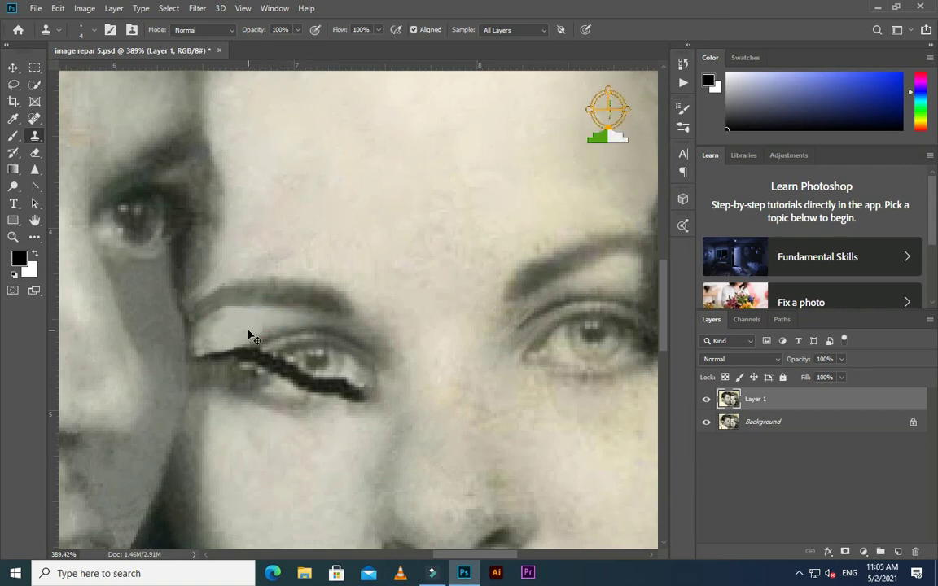
key("ctrl+0")
Sample forehead skin and clone it over the tear beside the woman's eyebrow.
scroll(418, 307, "up", 3)
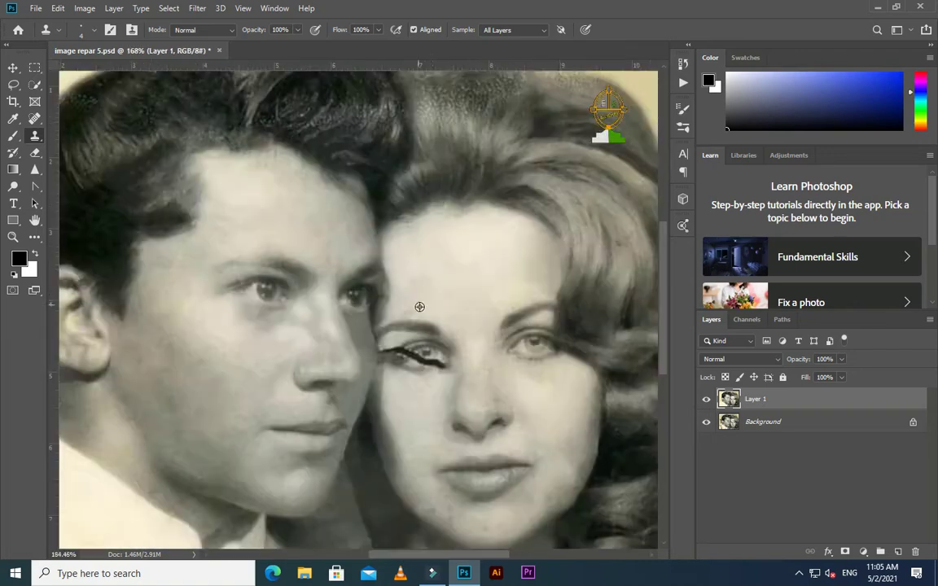
scroll(419, 307, "up", 3)
key("b")
left_click(35, 137)
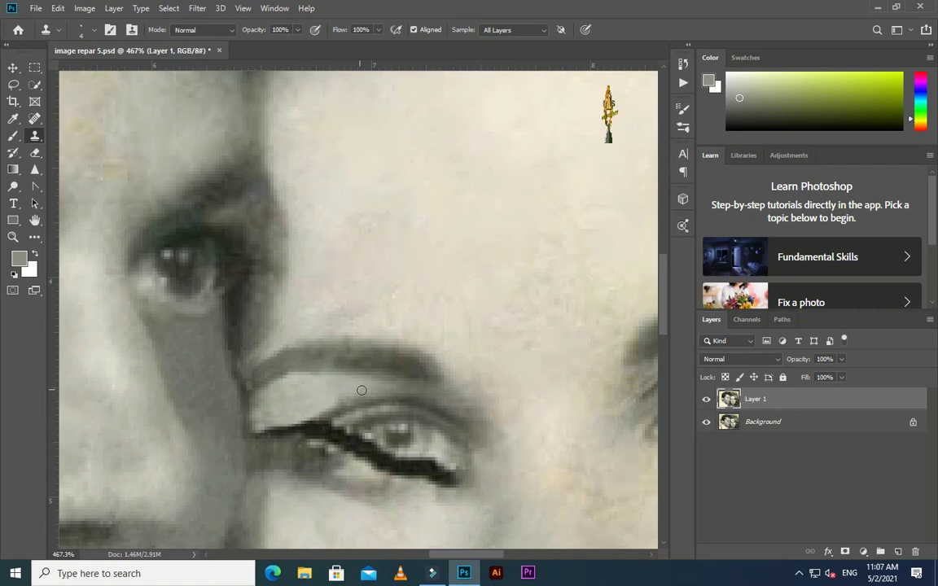
scroll(312, 397, "down", 5)
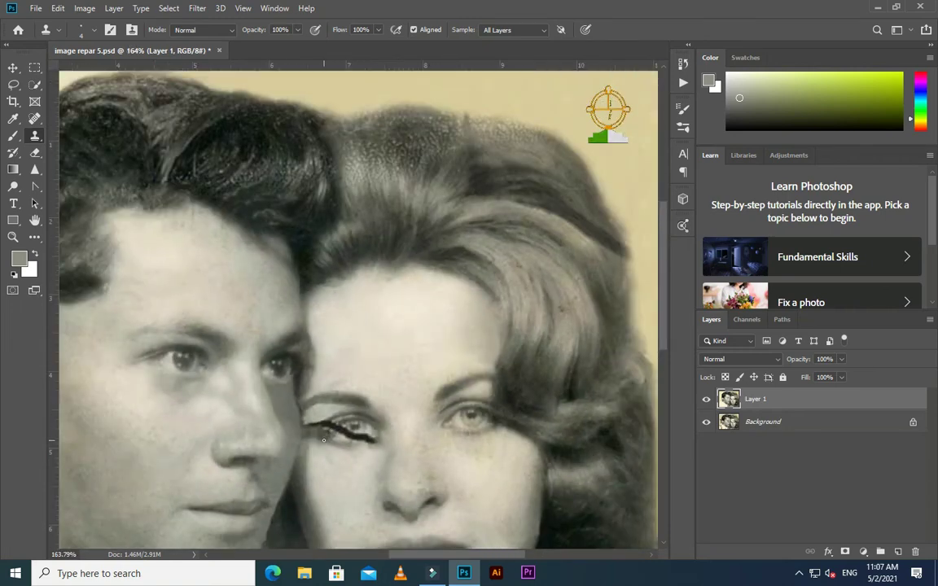
scroll(323, 440, "down", 3)
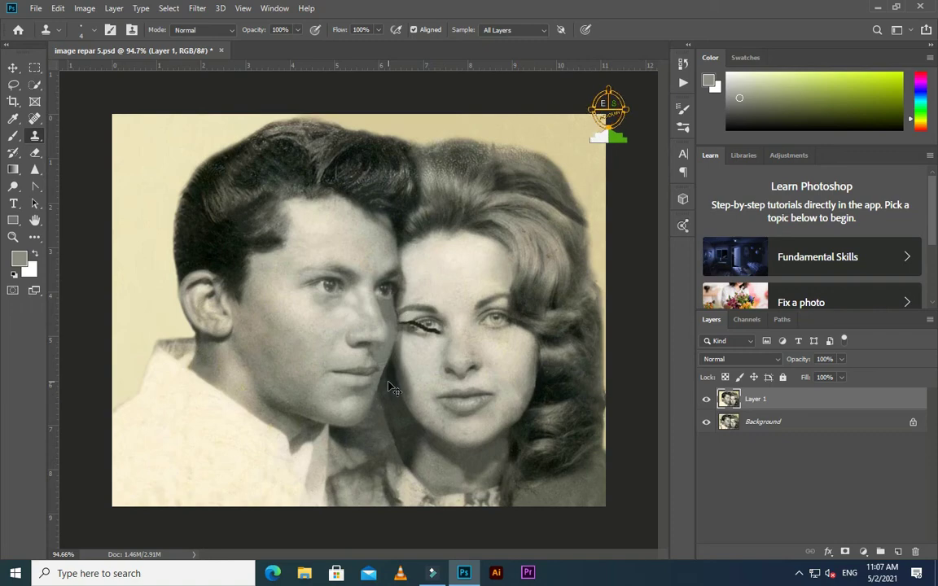
scroll(382, 309, "up", 4)
scroll(375, 285, "up", 2)
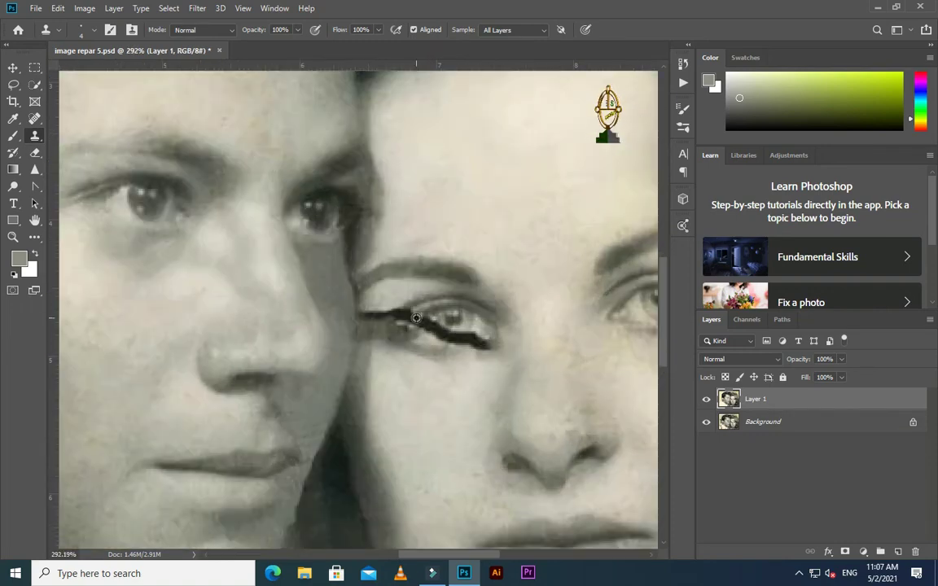
left_click(122, 242, "alt")
left_click_drag(358, 268, 414, 286)
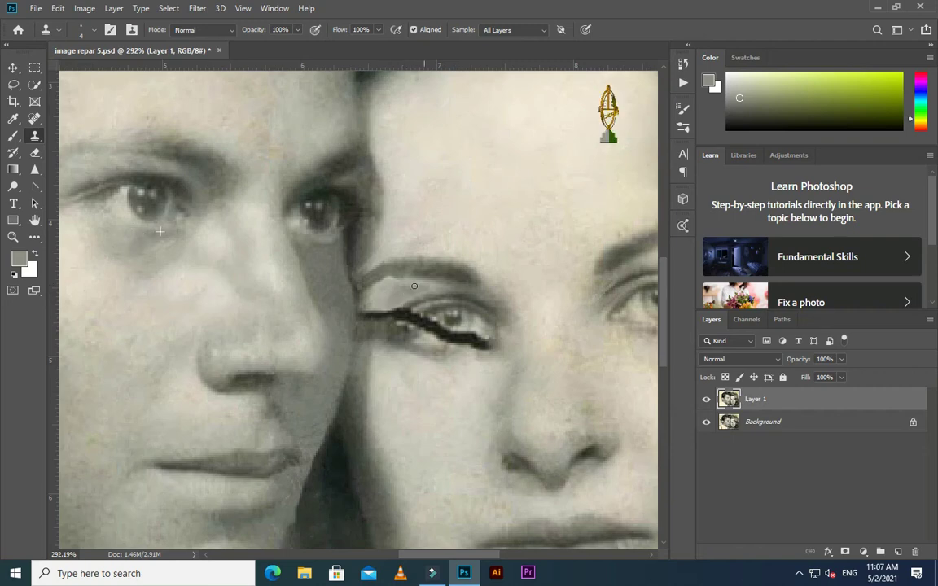
scroll(404, 300, "down", 1)
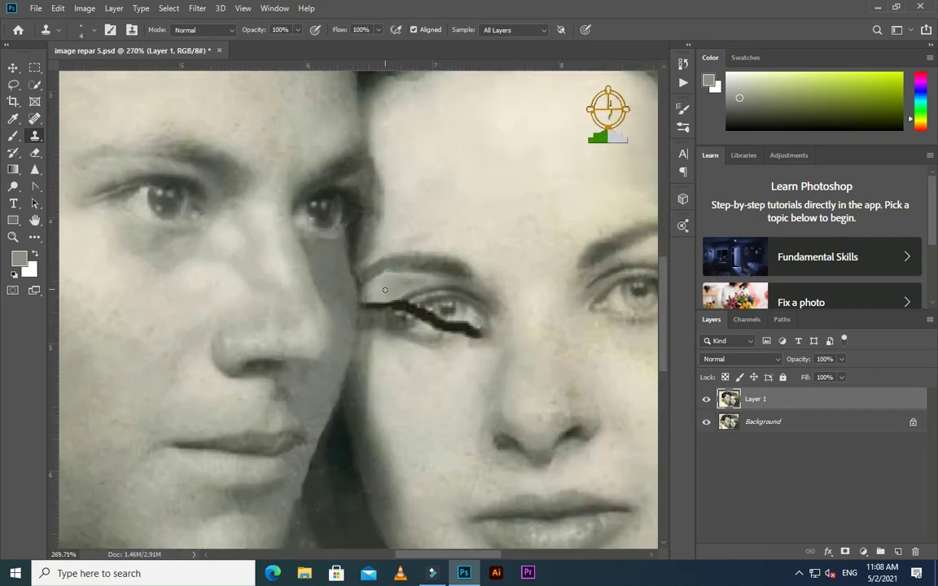
left_click_drag(385, 289, 397, 275)
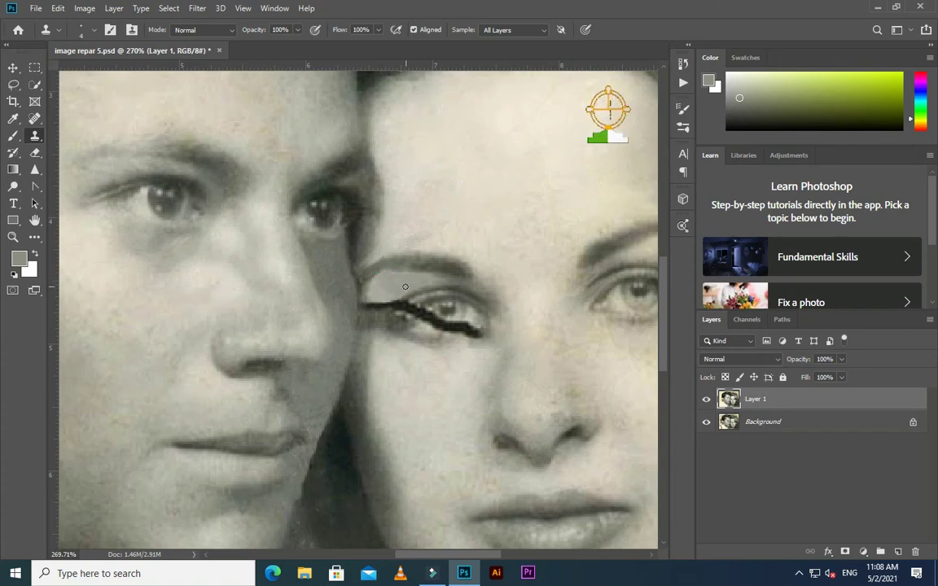
scroll(421, 301, "down", 5)
scroll(391, 323, "up", 5)
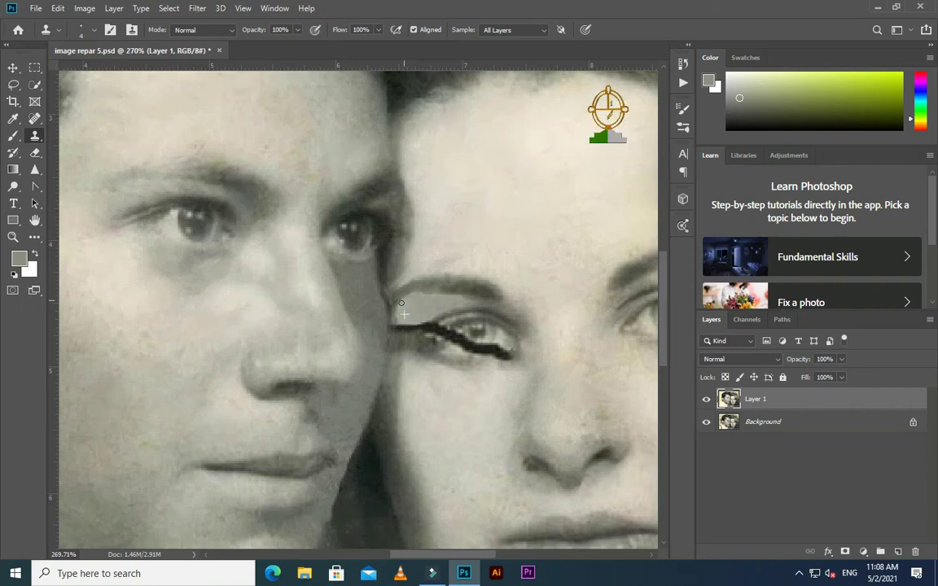
scroll(411, 304, "down", 5)
scroll(413, 301, "up", 5)
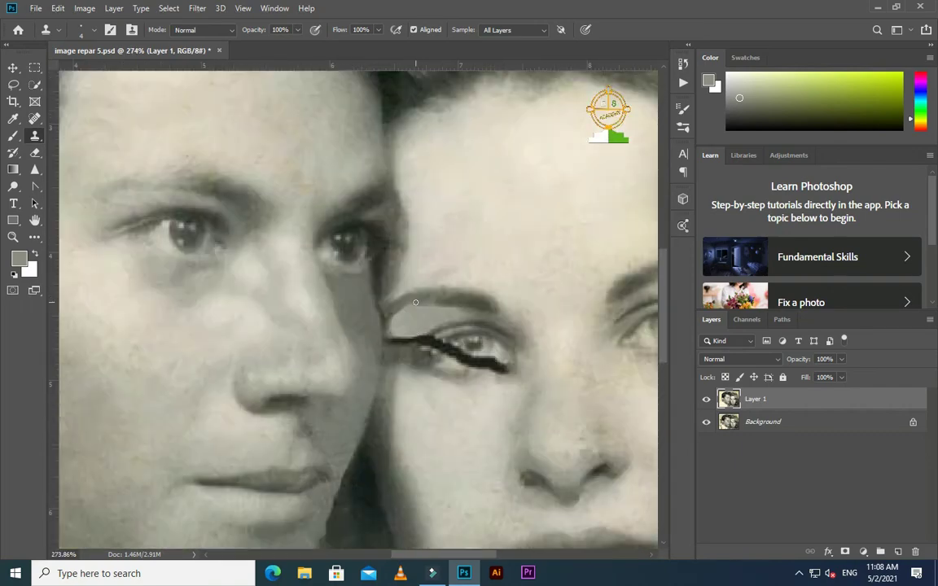
scroll(390, 319, "down", 3)
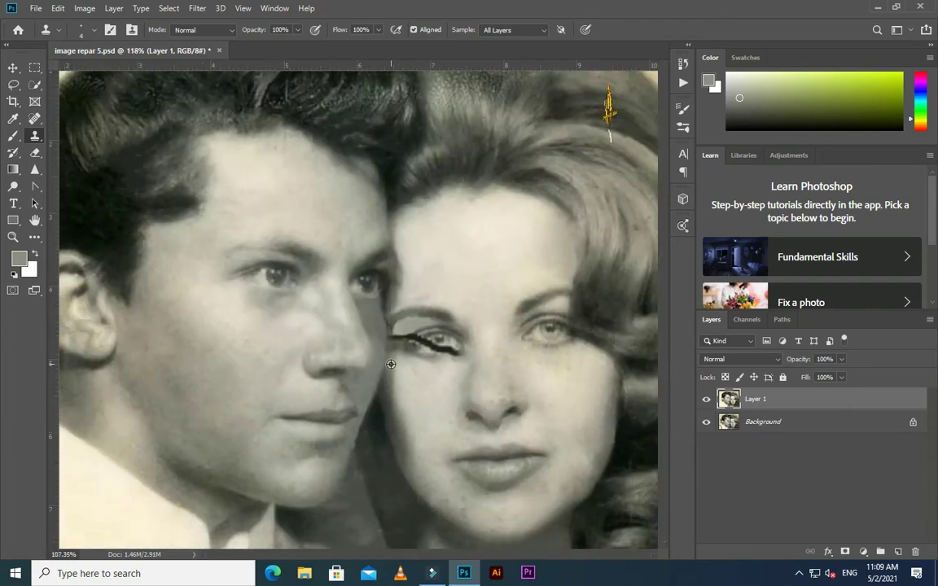
scroll(389, 366, "down", 2)
scroll(417, 354, "up", 4)
scroll(417, 350, "up", 1)
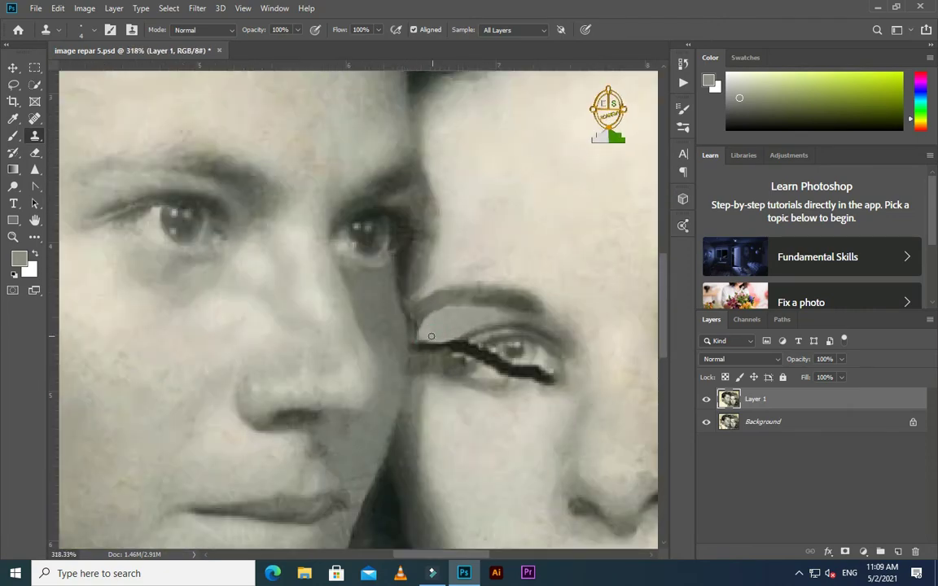
scroll(431, 336, "down", 3)
scroll(439, 342, "down", 3)
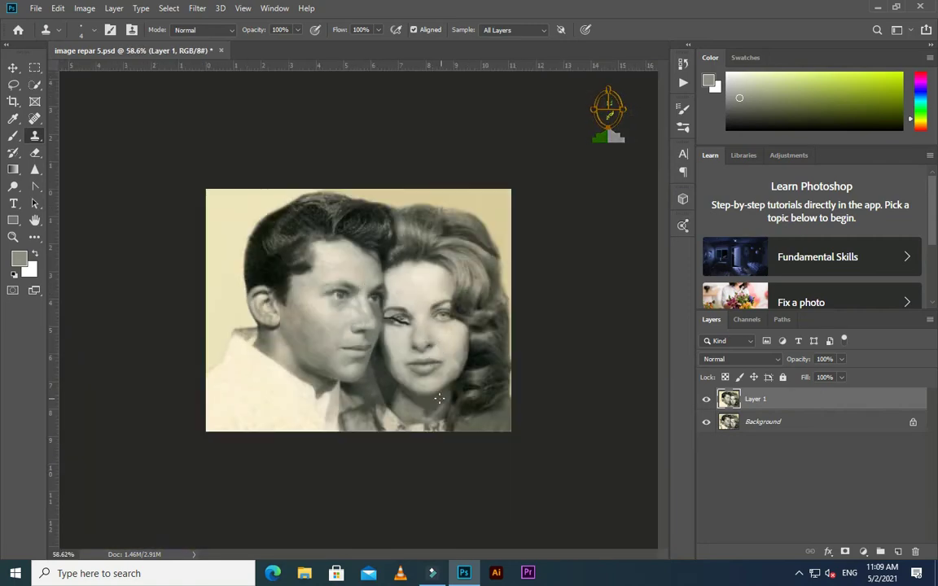
key("j")
scroll(444, 391, "up", 4)
Heal the crack's end beside the man's nose and the face edge up to the woman's inner eye corner.
scroll(457, 376, "up", 1)
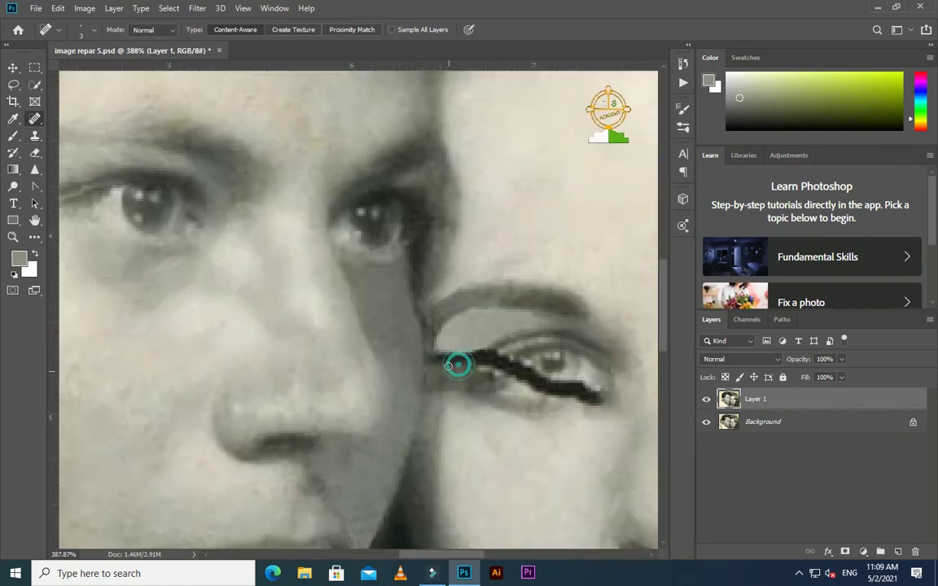
left_click_drag(473, 372, 425, 376)
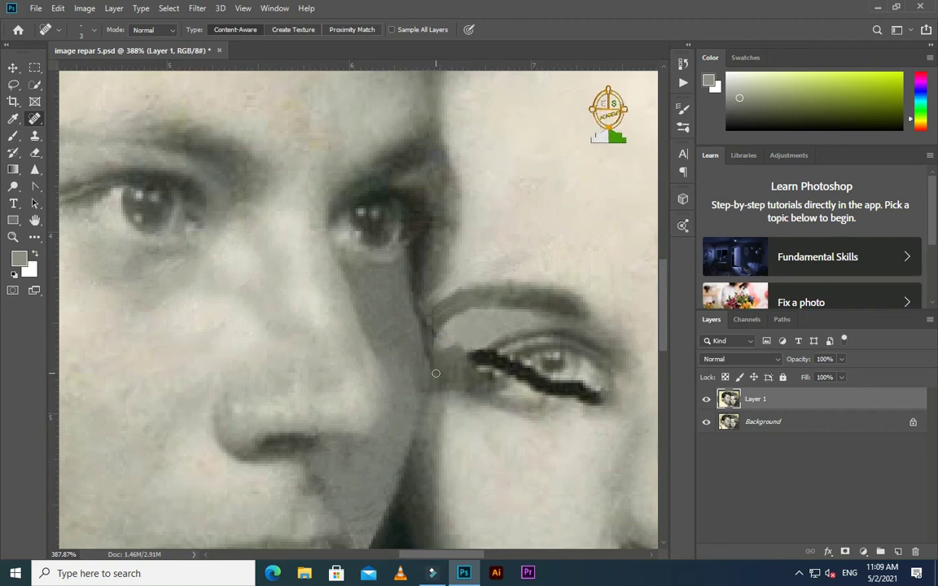
left_click_drag(435, 373, 473, 327)
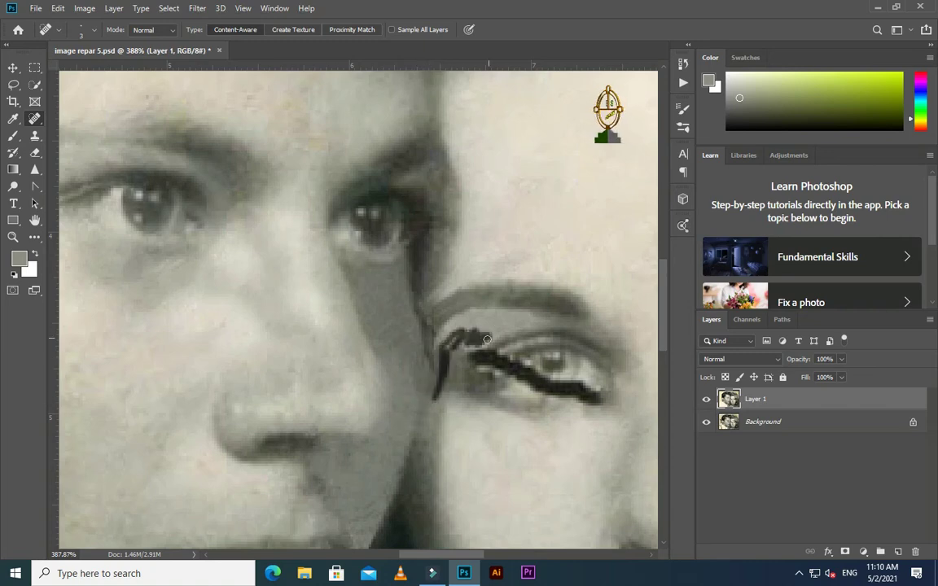
Return to the Clone Stamp and sample skin beside the eye as the clone source.
key("s")
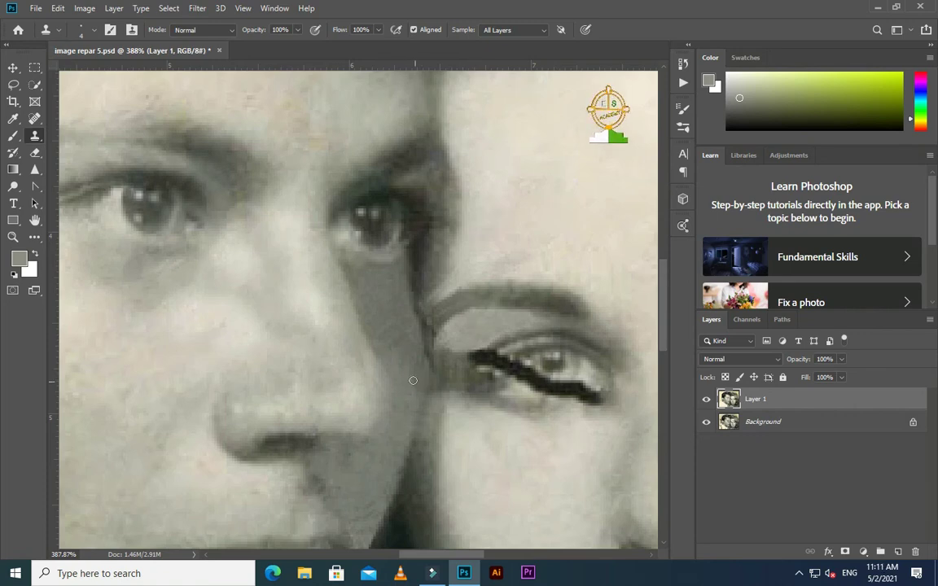
left_click(438, 316, "alt")
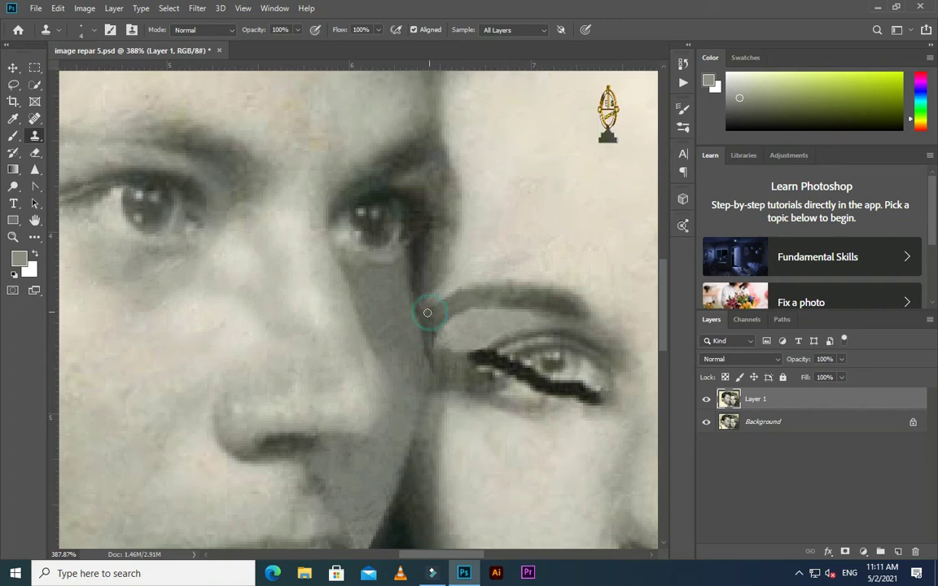
scroll(474, 290, "down", 2)
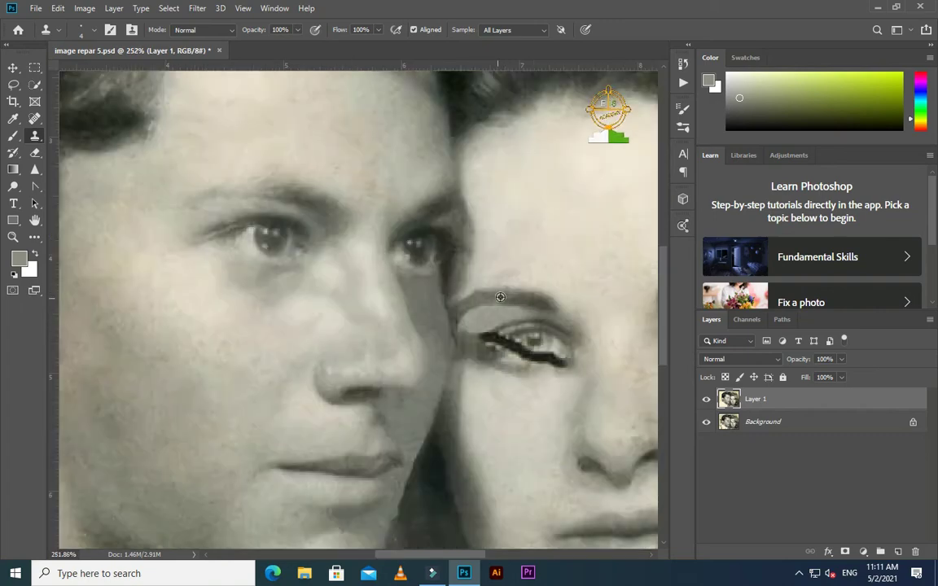
scroll(513, 282, "down", 2)
scroll(513, 283, "down", 1)
scroll(575, 299, "down", 1)
scroll(517, 314, "down", 1)
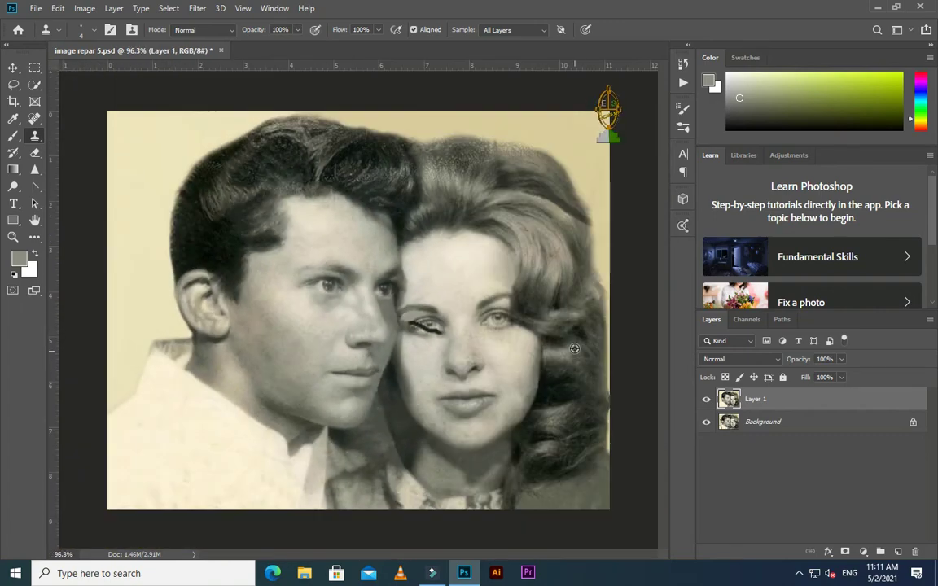
scroll(492, 301, "up", 2)
scroll(301, 301, "up", 1)
scroll(309, 265, "up", 2)
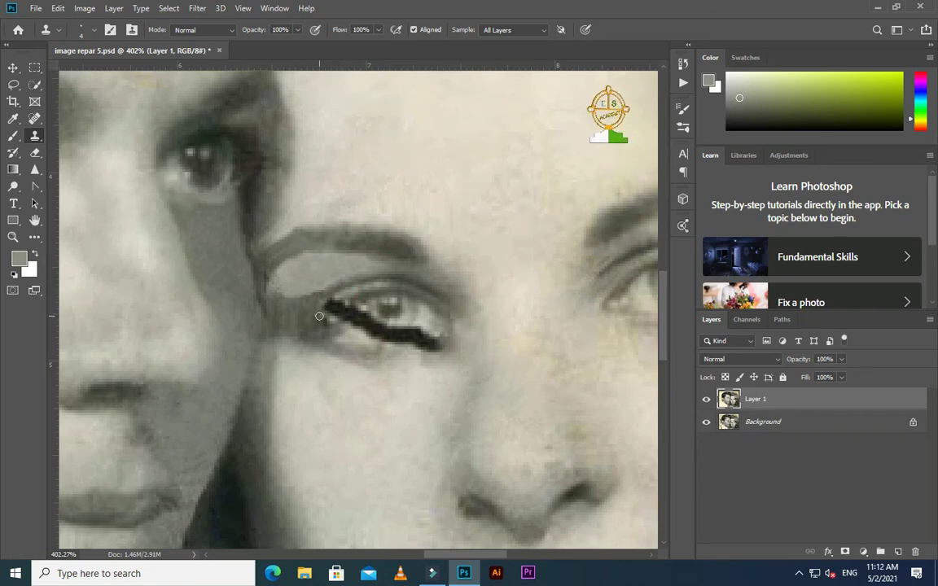
Sample skin just below the eye and clone over the crack running across the eye.
scroll(330, 309, "up", 1)
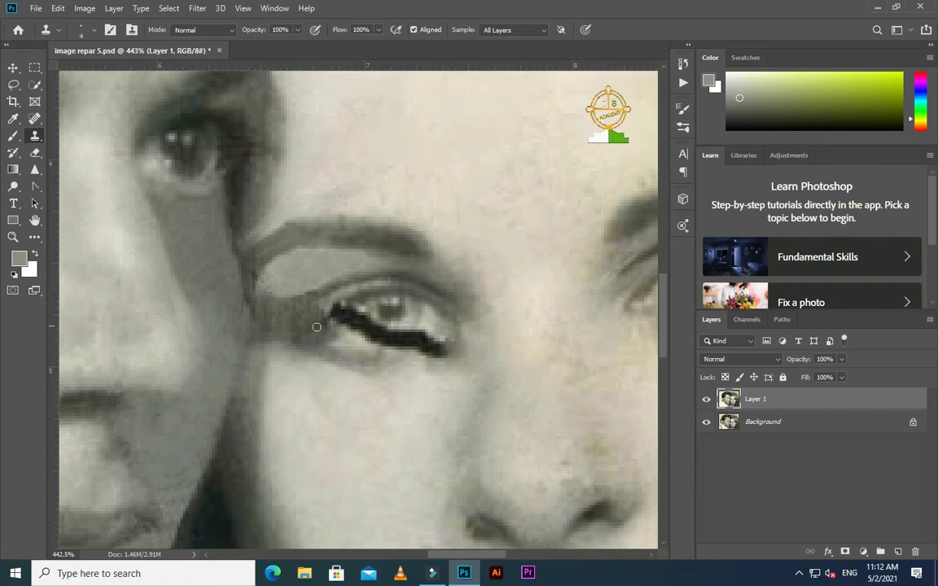
left_click(318, 322)
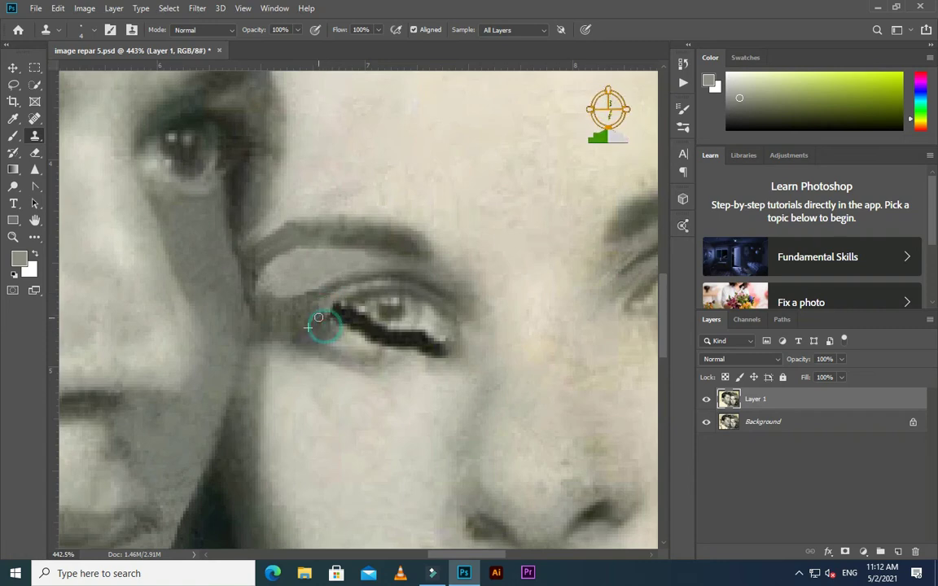
left_click(377, 319)
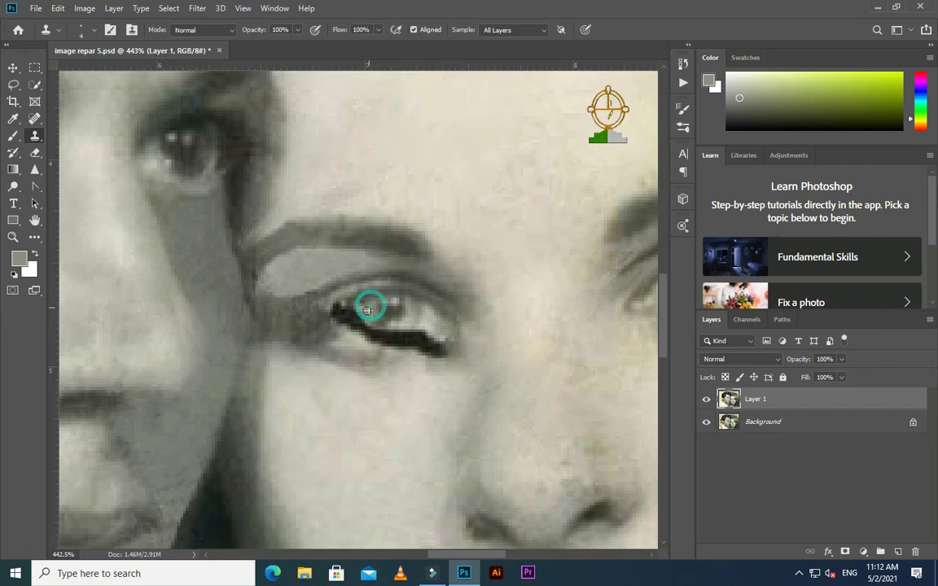
left_click(393, 321)
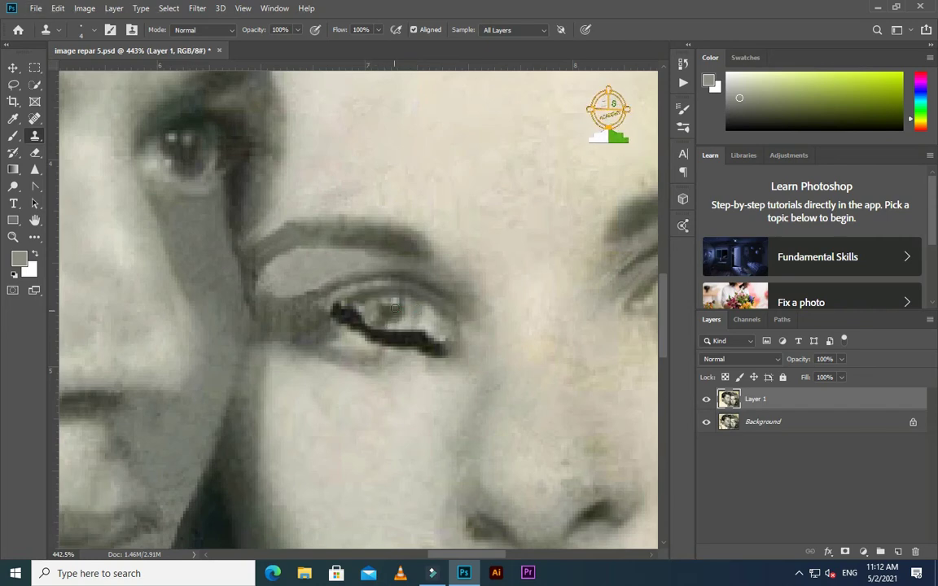
scroll(391, 334, "down", 3)
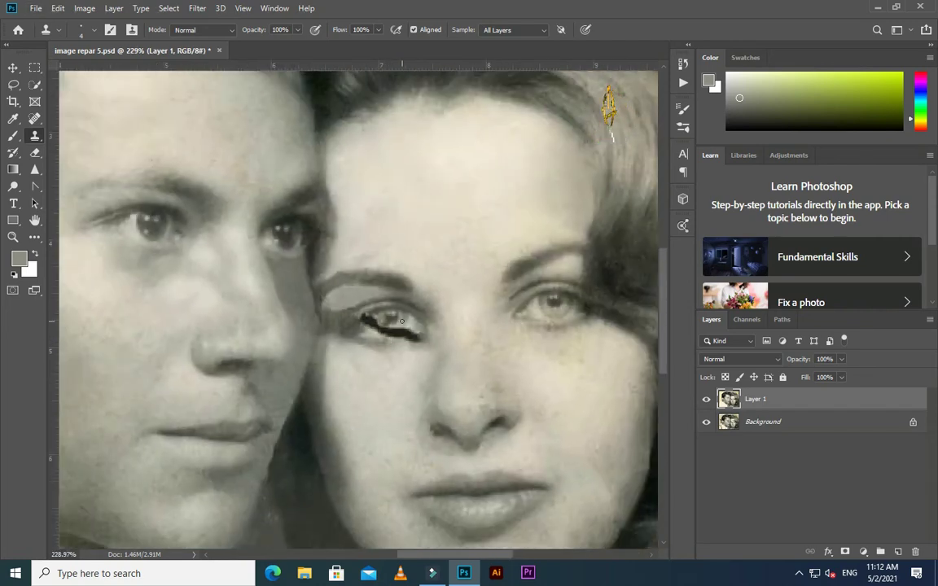
scroll(401, 321, "up", 2)
scroll(403, 325, "up", 2)
left_click(374, 318)
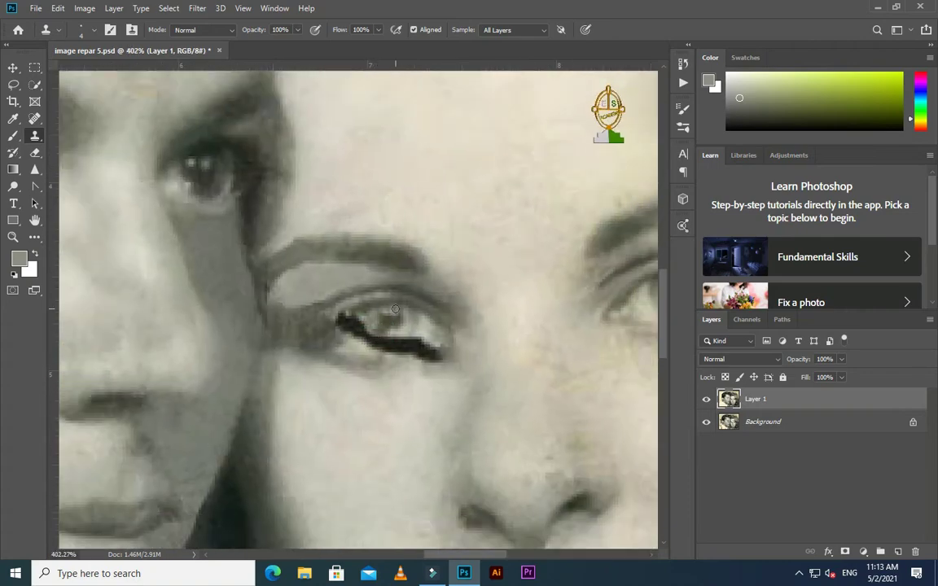
scroll(395, 309, "down", 3)
scroll(394, 326, "up", 2)
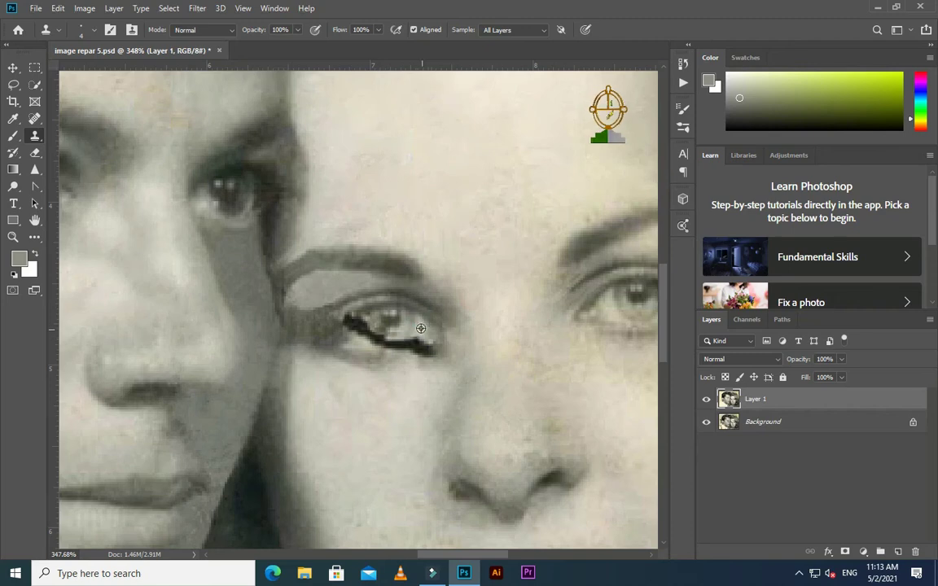
Clone lighter tones over the dark streak and the crack on the lower eyelid.
left_click(399, 342)
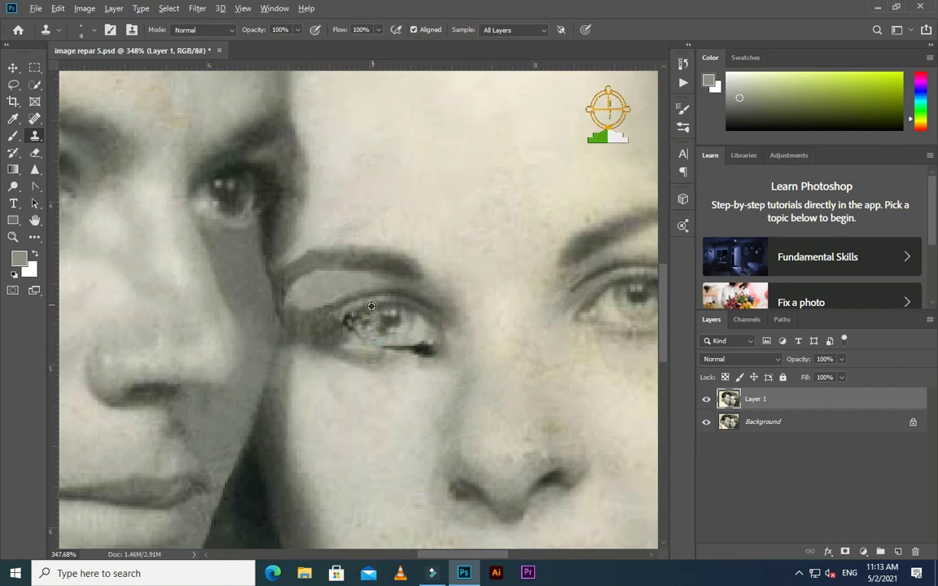
left_click(376, 333)
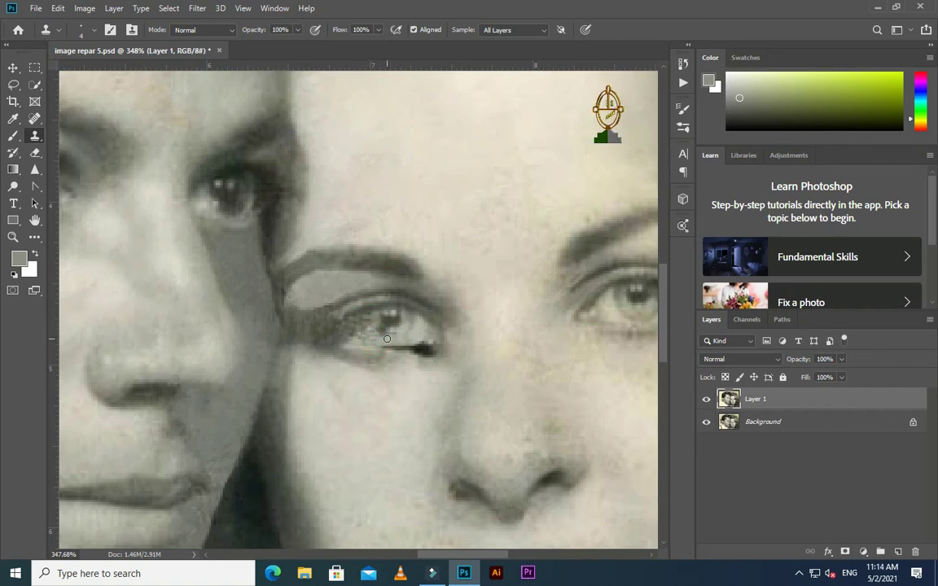
left_click(378, 337)
left_click(381, 333)
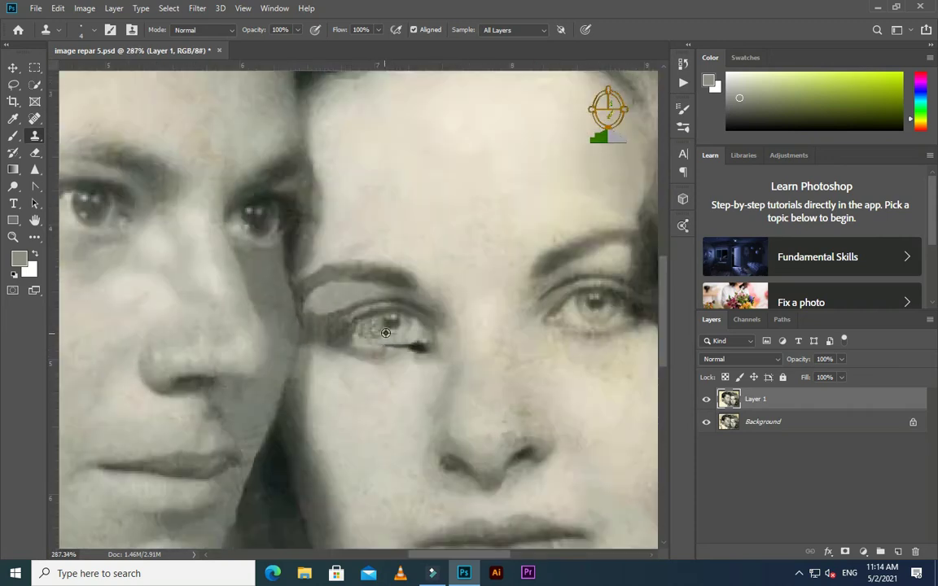
left_click(378, 335)
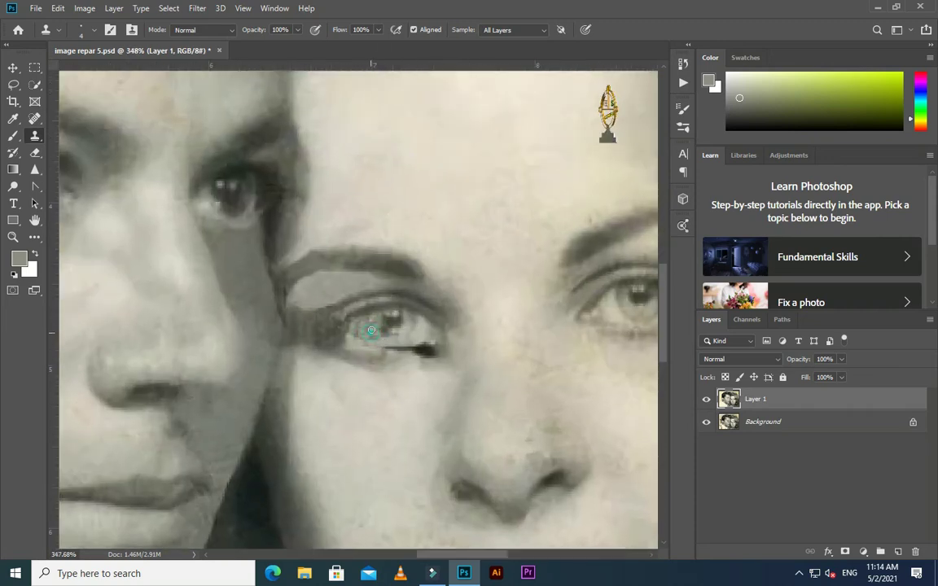
left_click(415, 333)
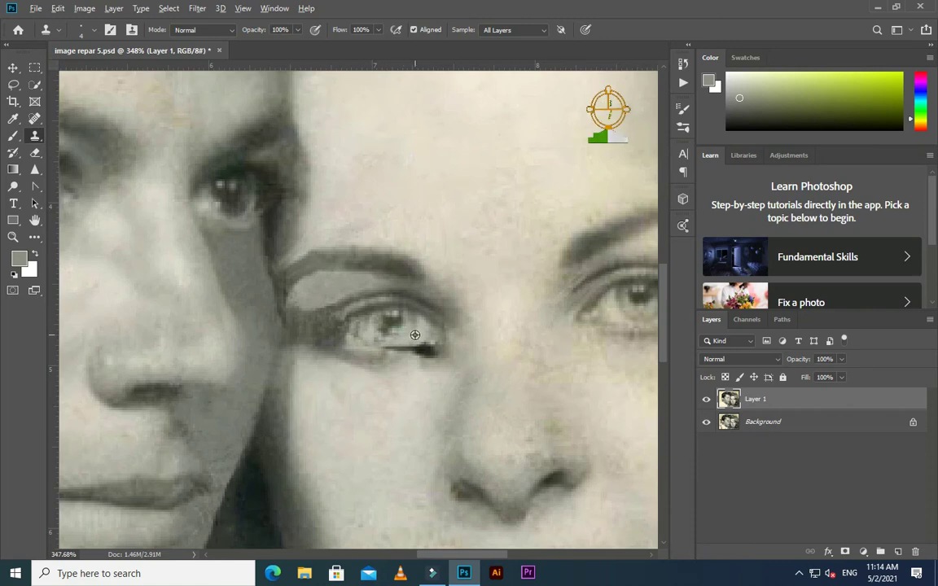
mouse_move(413, 332)
left_mouse_down()
mouse_move(364, 333)
mouse_move(360, 321)
left_mouse_up()
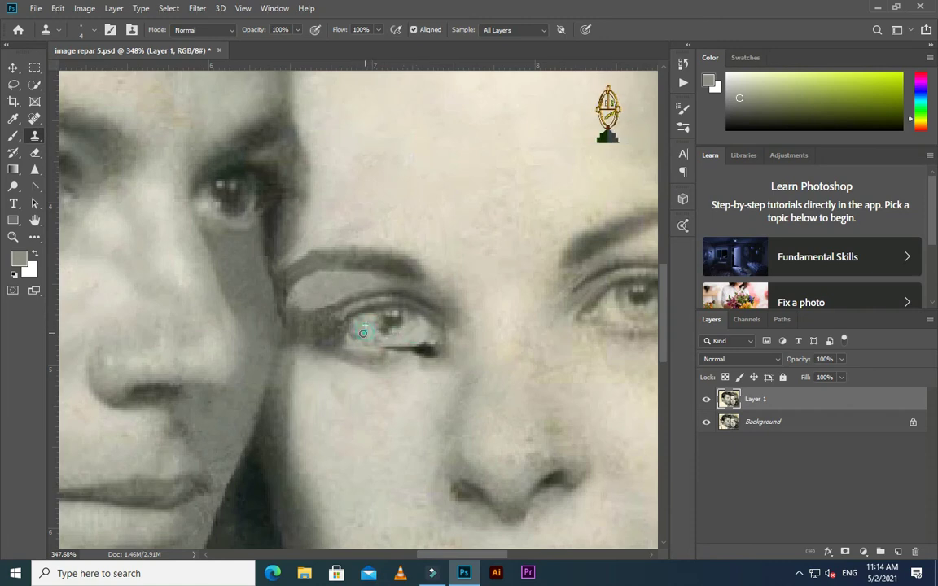
Retouch the eye's inner corner and lighten the dark blob below the lower eyelid.
key("ctrl+0")
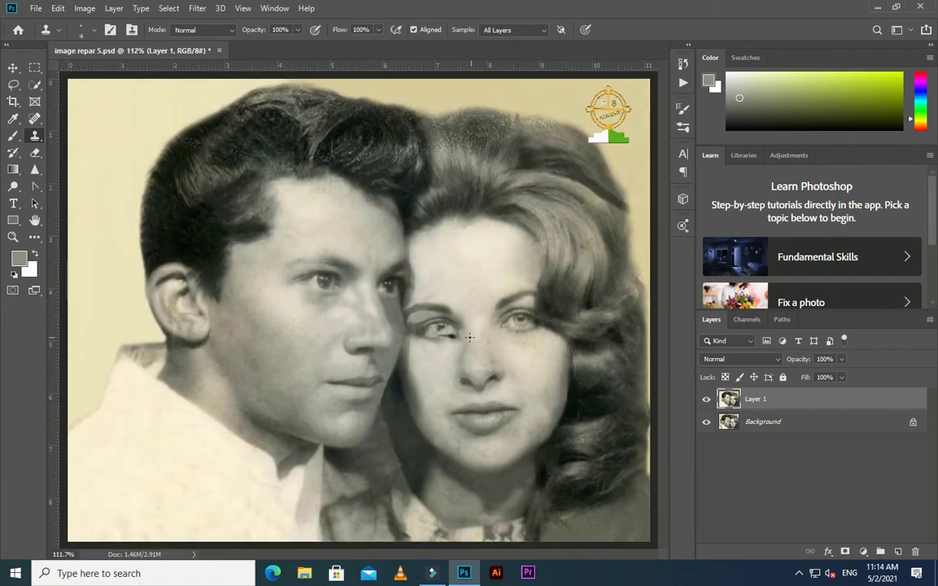
scroll(470, 336, "up", 5)
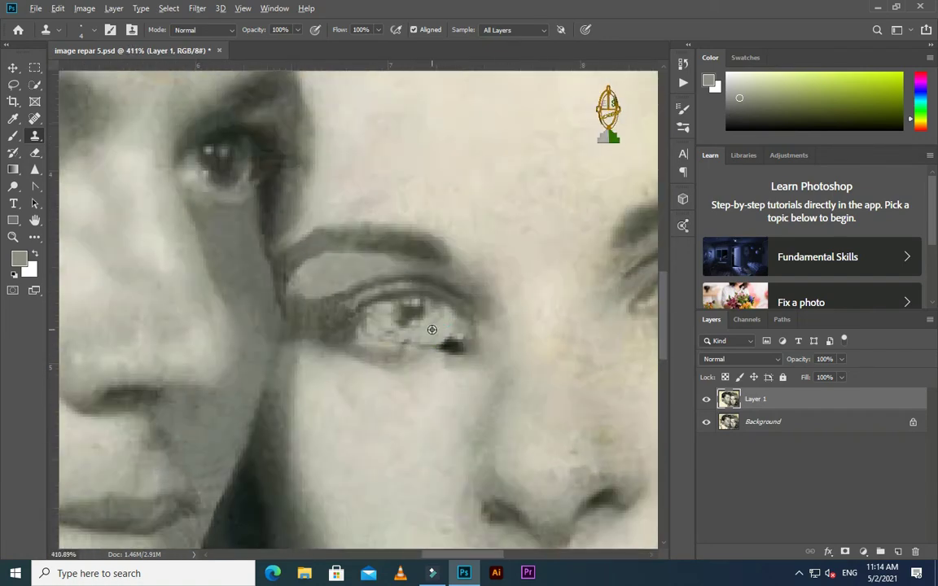
mouse_move(431, 332)
left_mouse_down()
mouse_move(382, 331)
mouse_move(391, 330)
left_mouse_up()
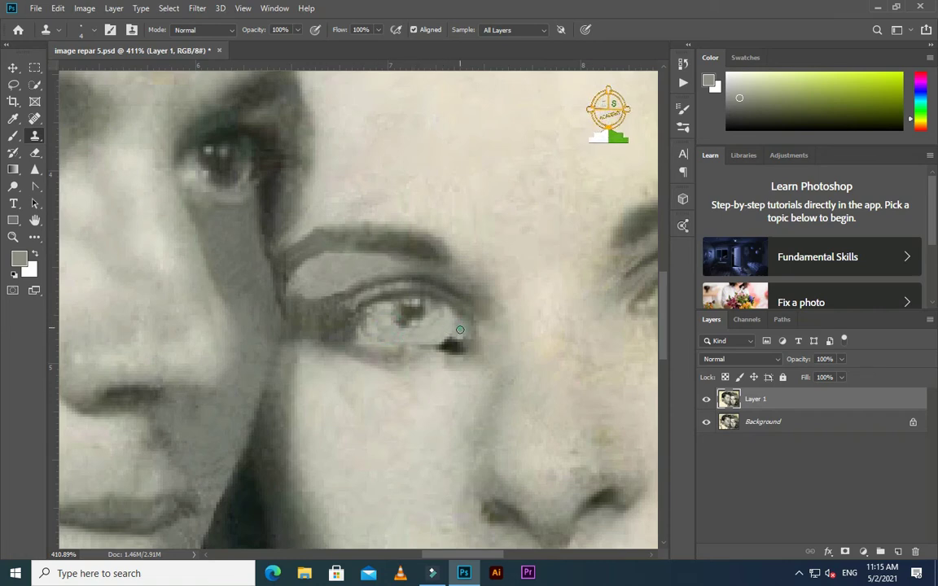
left_click_drag(449, 329, 462, 341)
scroll(444, 350, "down", 2)
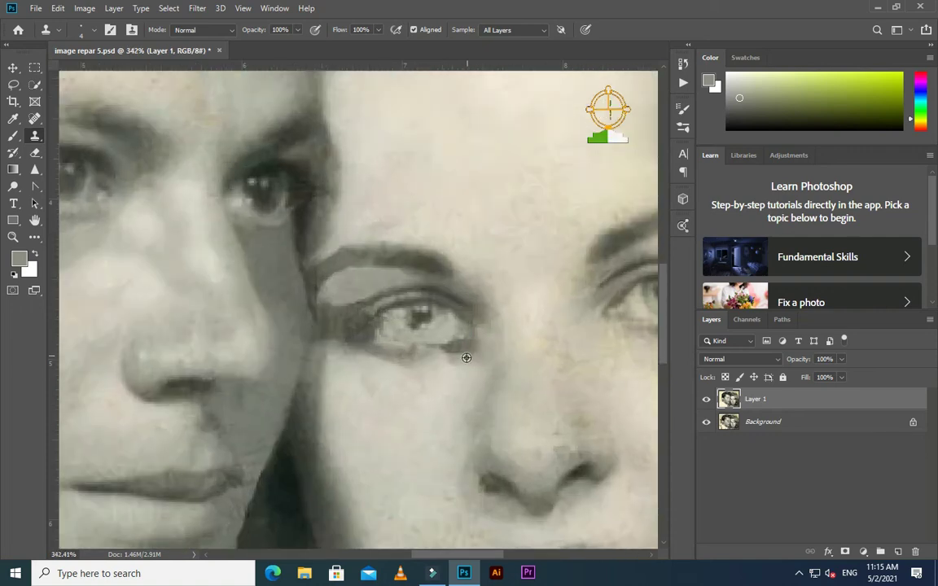
scroll(443, 350, "down", 2)
Spot-heal the cracks along the woman's lower eyelid.
key("j")
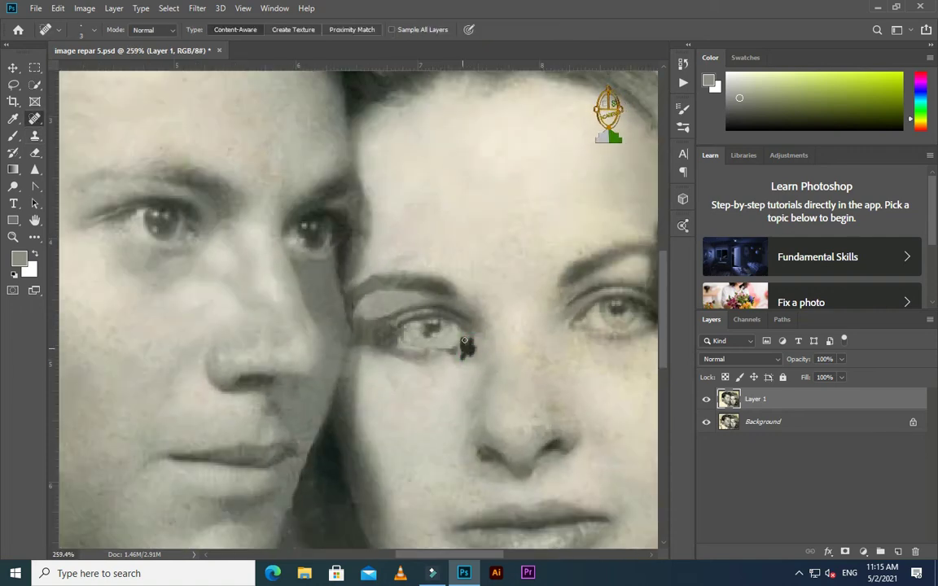
scroll(460, 348, "up", 2)
mouse_move(438, 352)
left_mouse_down()
mouse_move(403, 310)
mouse_move(350, 310)
left_mouse_up()
left_click_drag(402, 342, 386, 327)
scroll(398, 334, "down", 2)
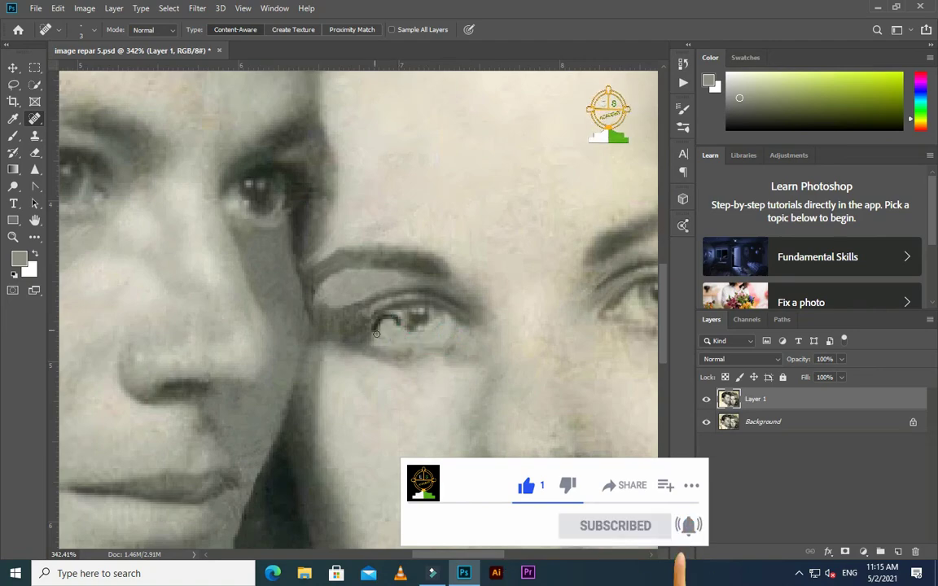
scroll(411, 337, "down", 2)
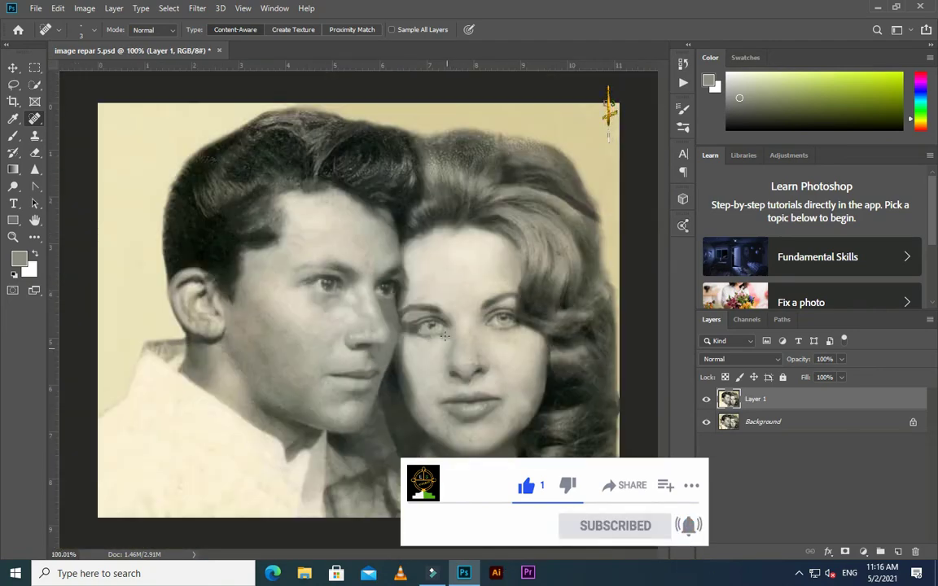
scroll(411, 342, "up", 3)
scroll(411, 348, "up", 2)
Clone over the remaining flaws beneath and beside the woman's eye.
key("s")
mouse_move(457, 348)
left_mouse_down()
mouse_move(418, 352)
mouse_move(433, 348)
left_mouse_up()
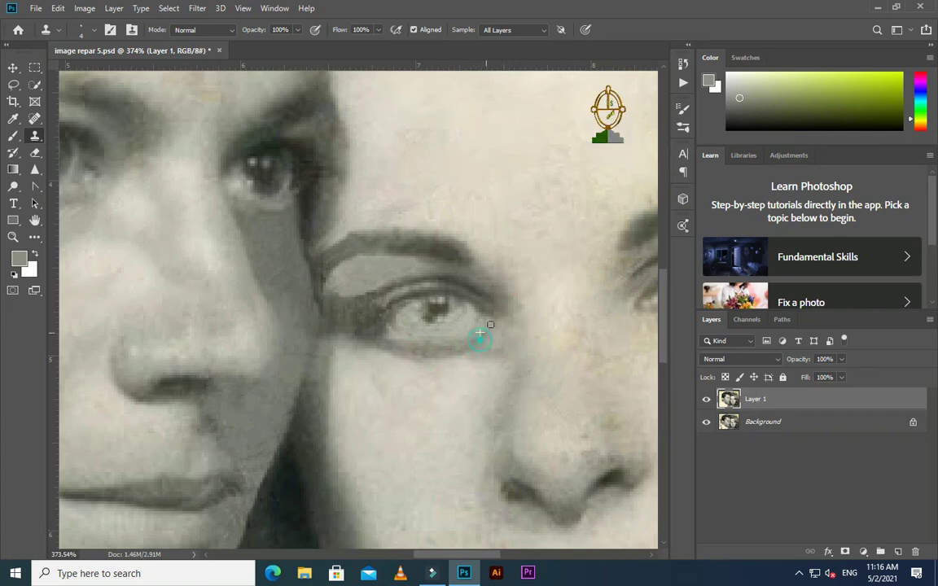
scroll(479, 336, "up", 1)
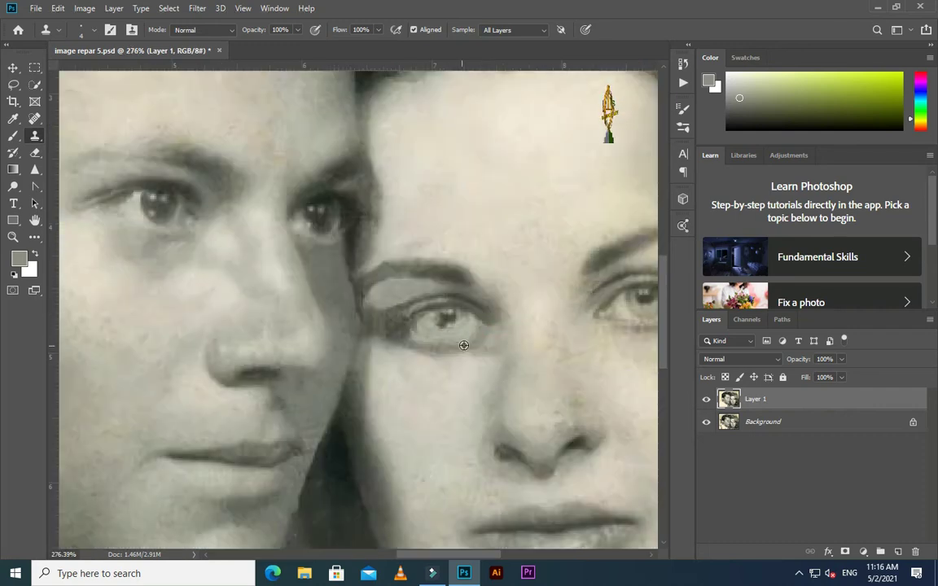
left_click(475, 341)
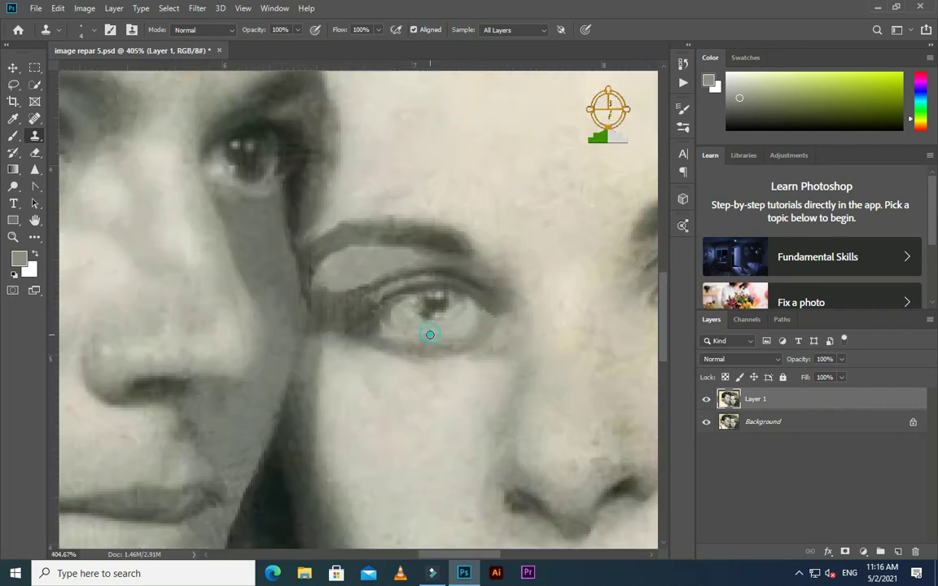
scroll(391, 324, "down", 2)
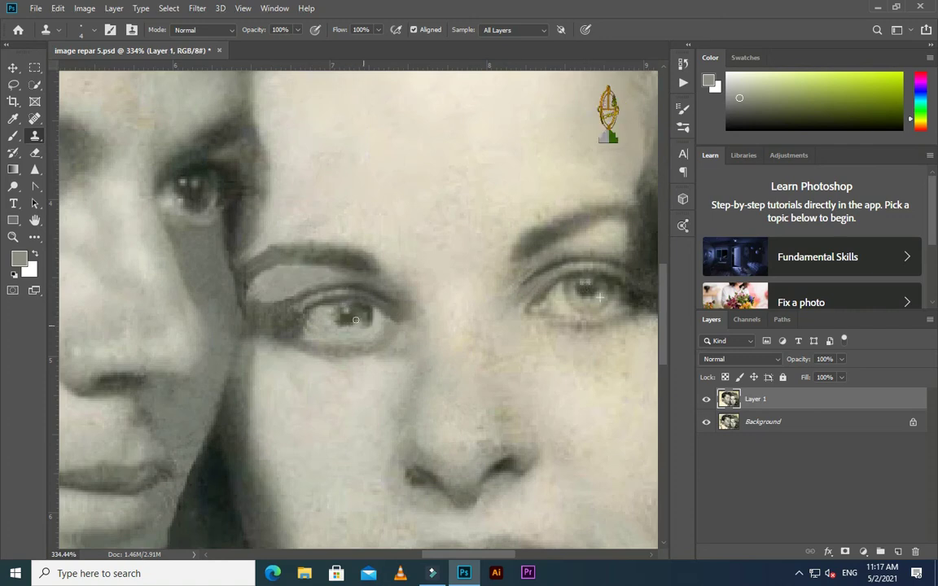
scroll(364, 320, "down", 1)
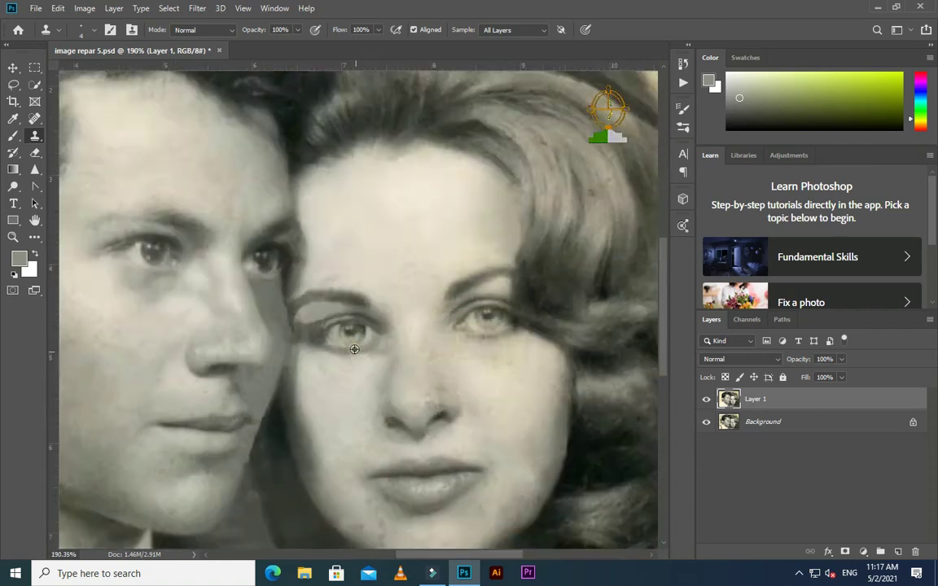
scroll(337, 347, "up", 2)
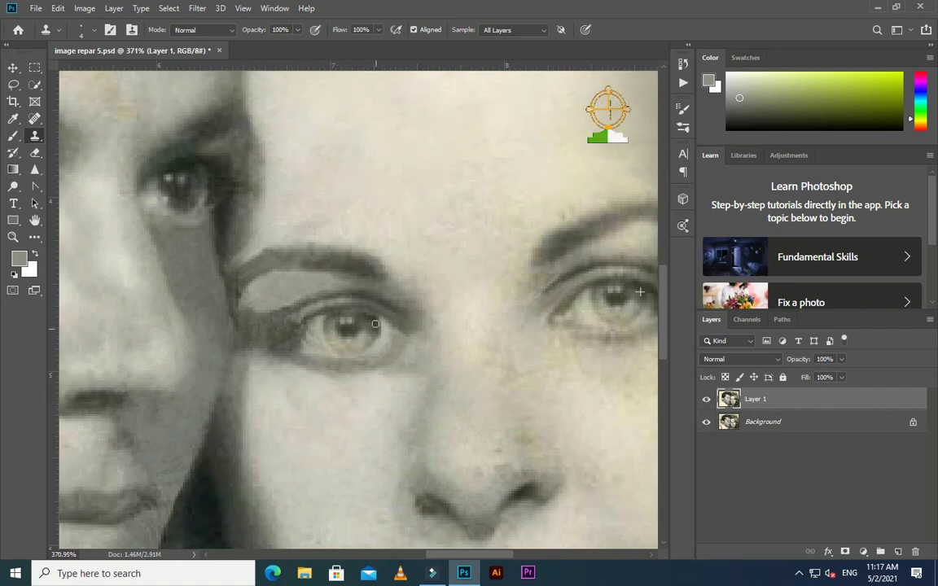
scroll(336, 330, "down", 12)
scroll(329, 392, "down", 1)
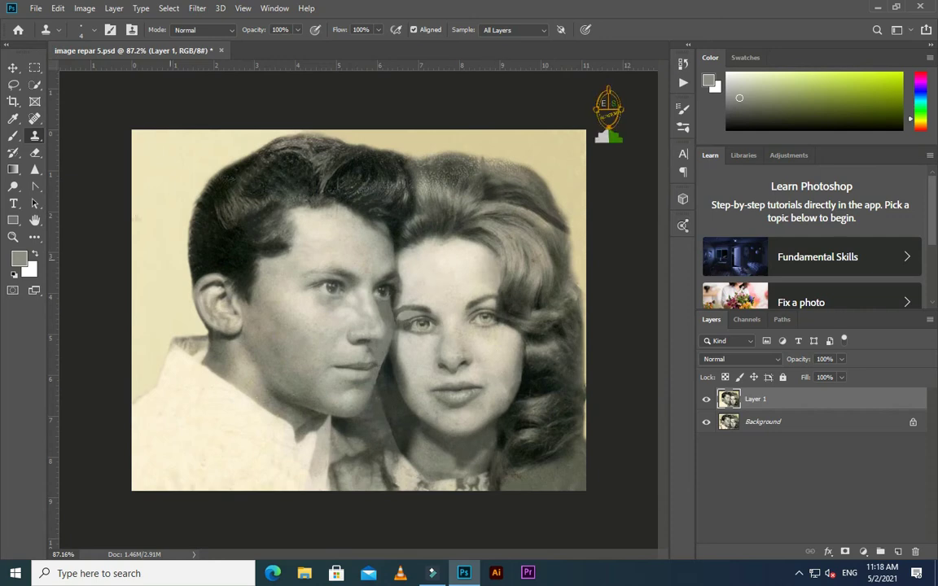
left_click(35, 118)
With the Patch Tool, patch blemishes on the woman's nose, cheek and chin.
right_click(35, 118)
left_click(89, 145)
scroll(422, 325, "up", 3)
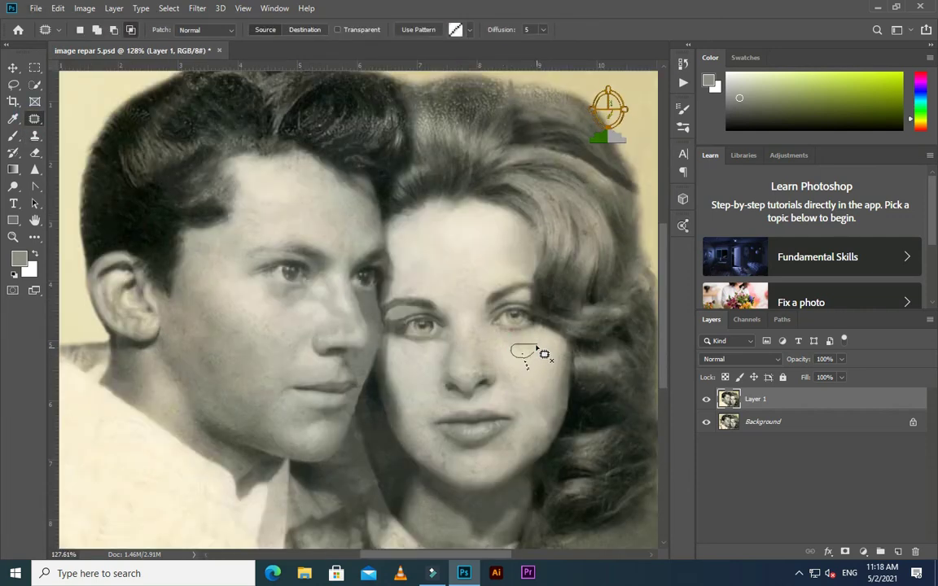
scroll(502, 368, "up", 2)
left_click_drag(479, 353, 488, 366)
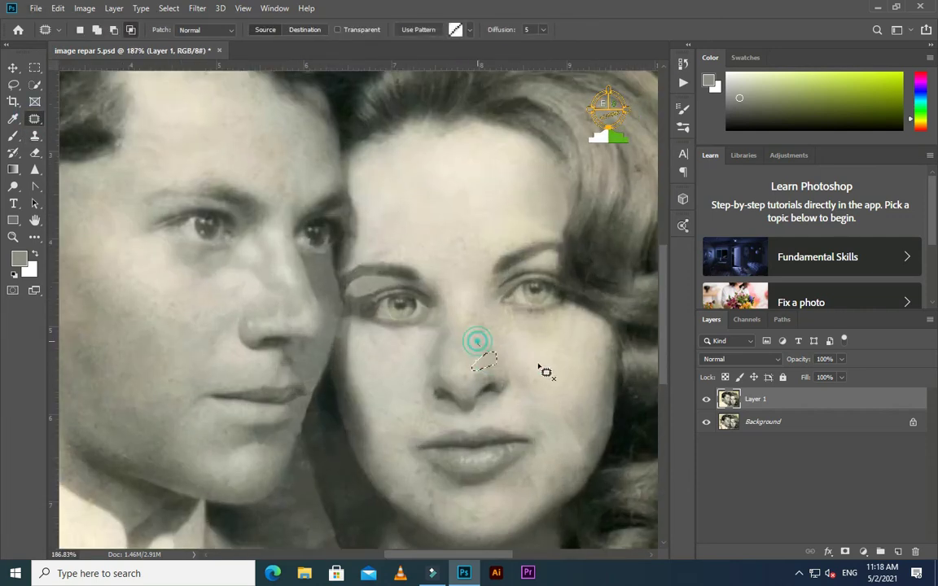
left_click_drag(598, 353, 588, 418)
scroll(434, 476, "down", 1)
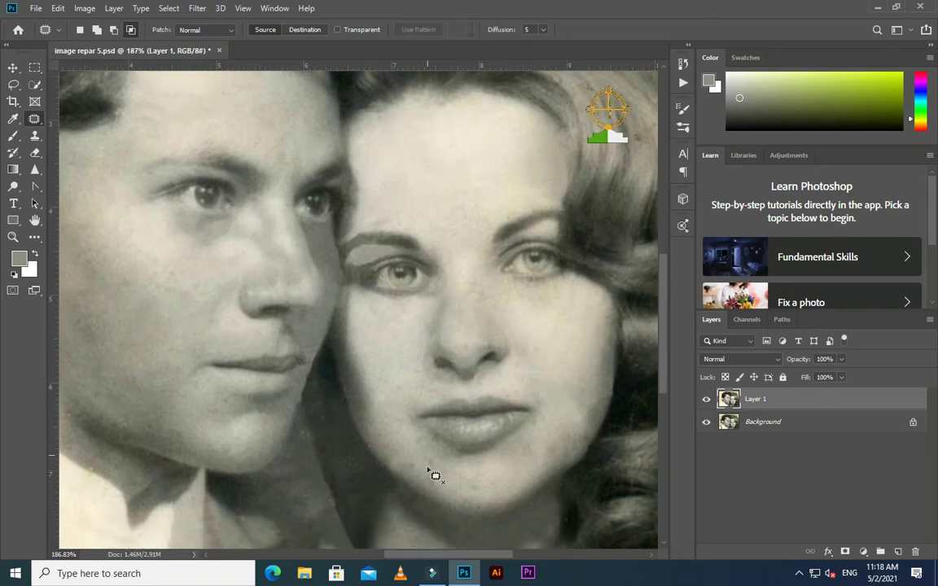
left_click_drag(434, 475, 429, 441)
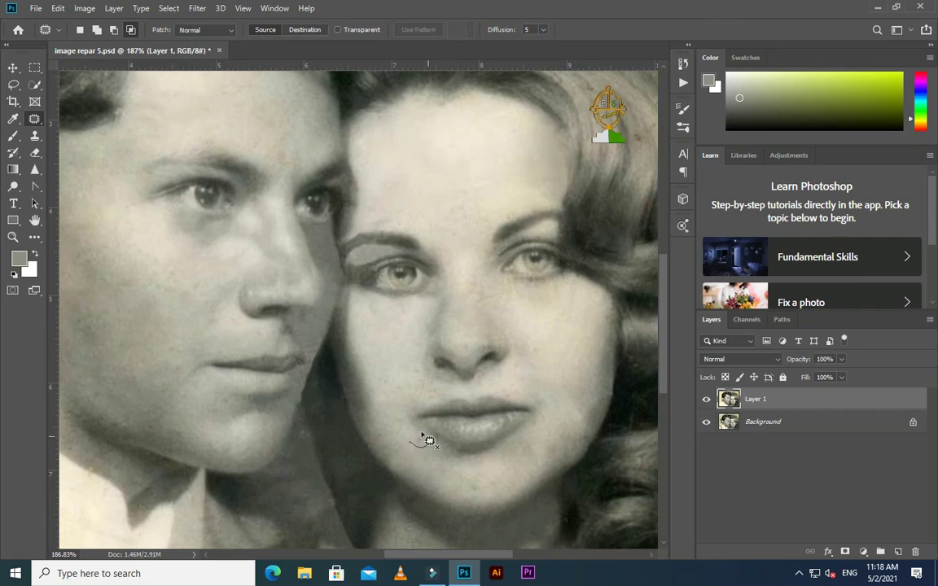
mouse_move(436, 440)
left_mouse_down()
mouse_move(527, 466)
mouse_move(485, 461)
left_mouse_up()
Patch blemishes on the man's cheek, forehead and neck, deselecting after each.
scroll(519, 449, "down", 2)
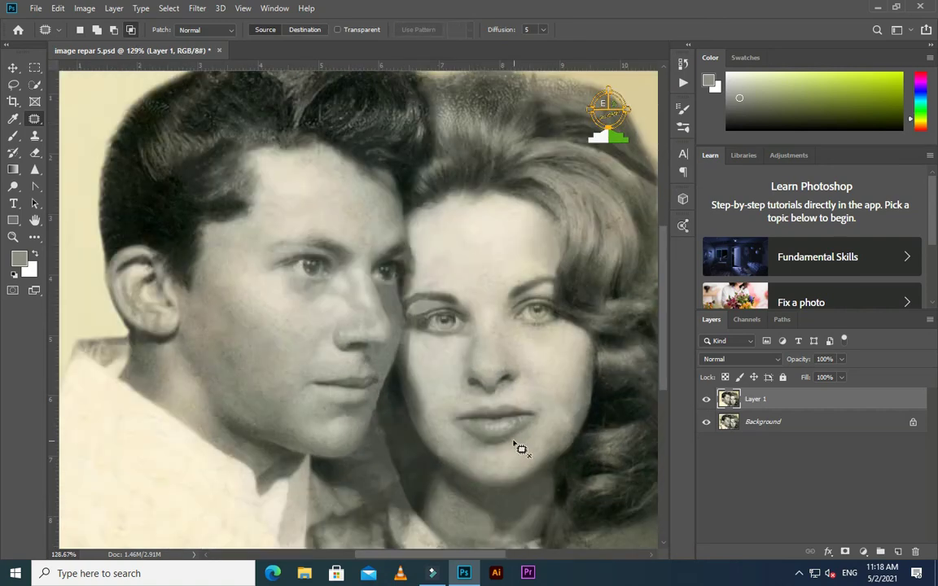
mouse_move(248, 297)
left_mouse_down()
mouse_move(294, 331)
mouse_move(272, 341)
left_mouse_up()
key("ctrl+d")
mouse_move(303, 160)
left_mouse_down()
mouse_move(313, 167)
mouse_move(295, 186)
left_mouse_up()
key("ctrl+d")
scroll(202, 366, "up", 2)
mouse_move(184, 376)
left_mouse_down()
mouse_move(186, 407)
mouse_move(160, 358)
left_mouse_up()
key("ctrl+d")
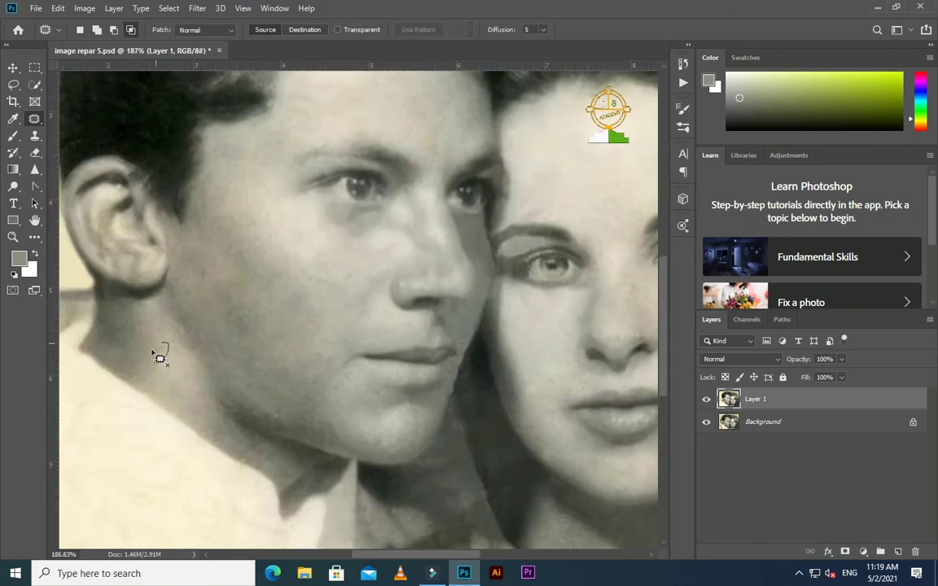
Patch the remaining small blemishes around the man's neck and jaw.
scroll(207, 362, "down", 2)
scroll(267, 446, "up", 2)
left_click_drag(262, 429, 444, 410)
key("ctrl+d")
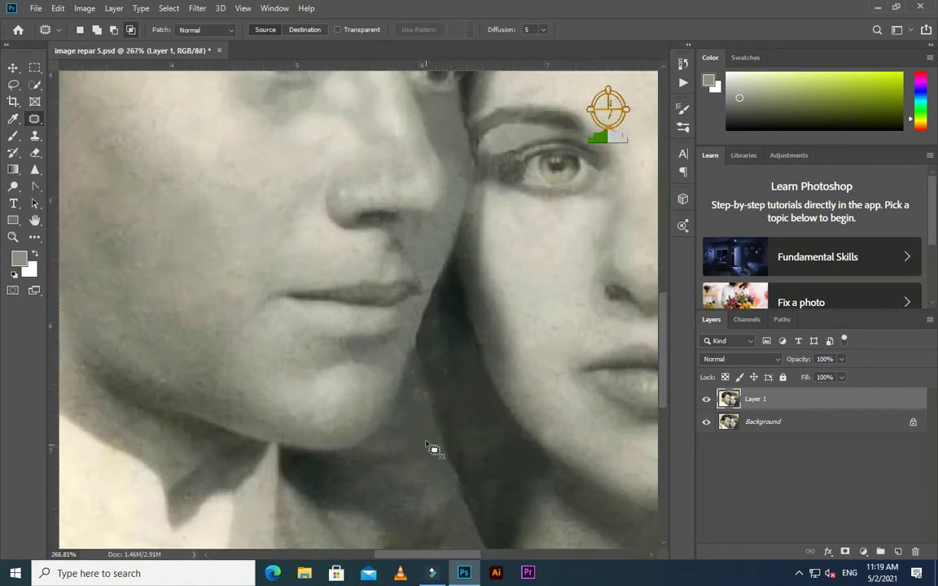
left_click(429, 436)
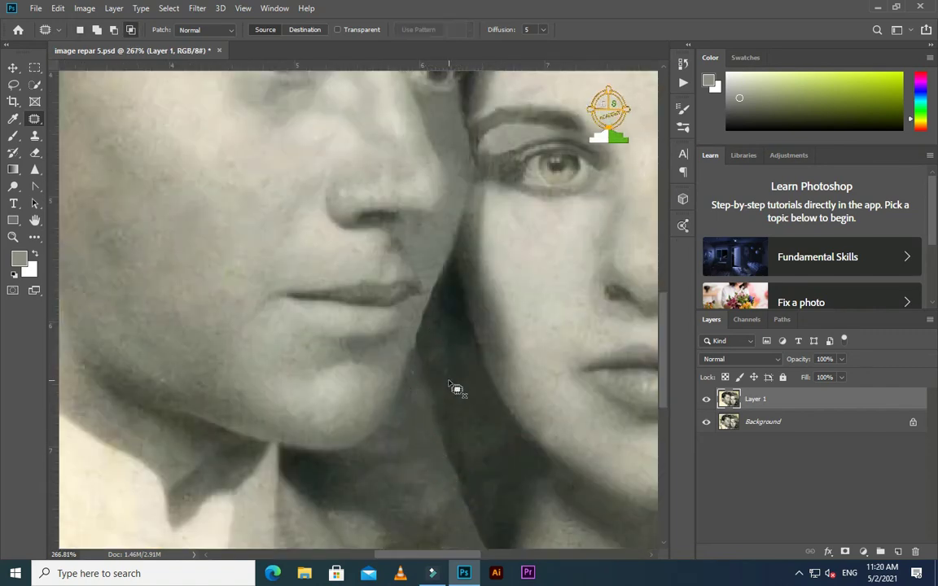
left_click(429, 486)
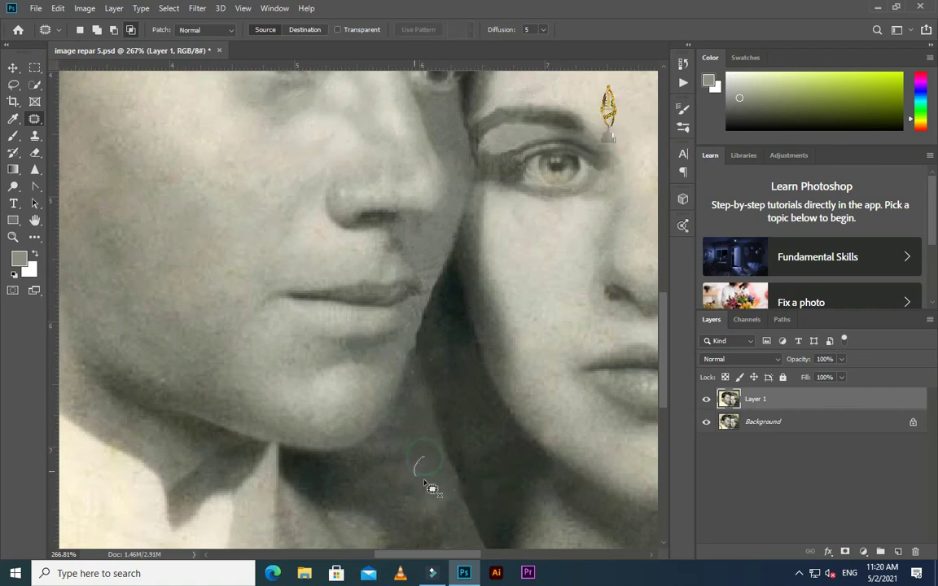
key("s")
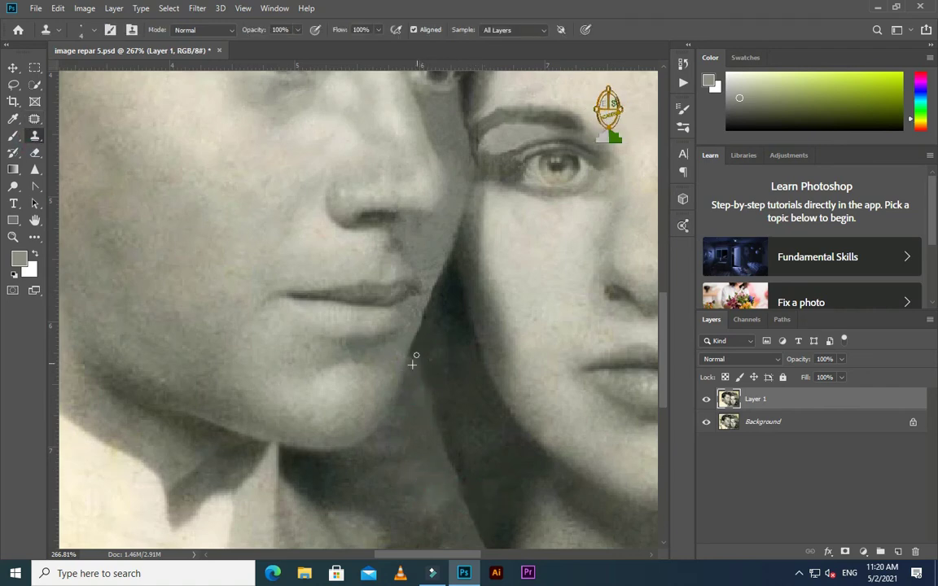
Sample clean skin and stamp it onto the woman's eyebrow edge beside the man's cheek.
left_click(413, 365, "alt")
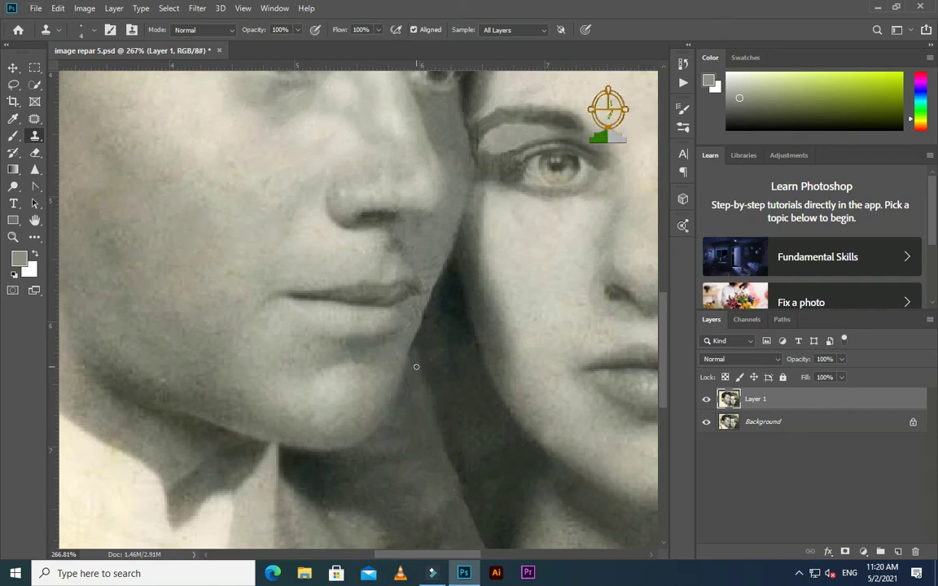
scroll(416, 366, "down", 4)
scroll(379, 317, "up", 3)
scroll(379, 317, "up", 2)
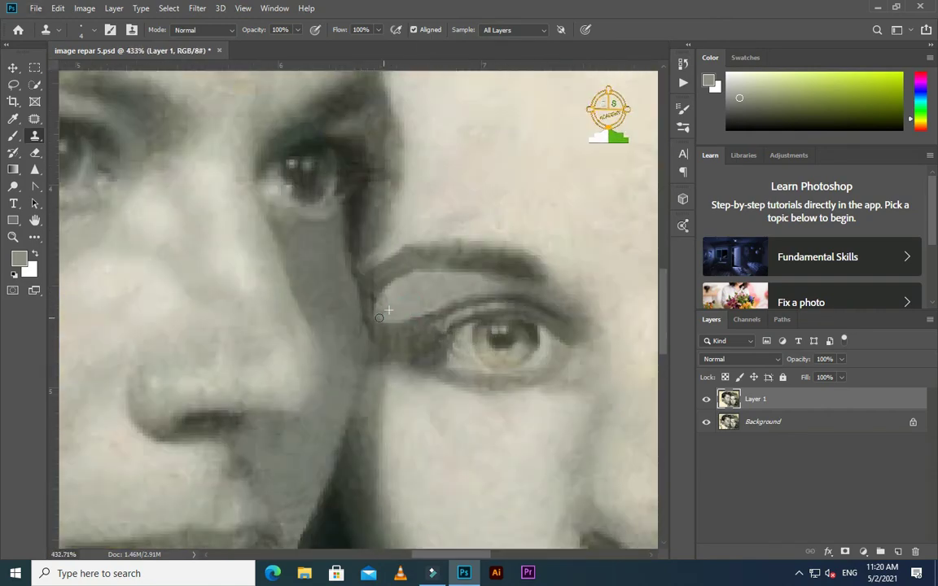
left_click(387, 319)
scroll(380, 429, "down", 2)
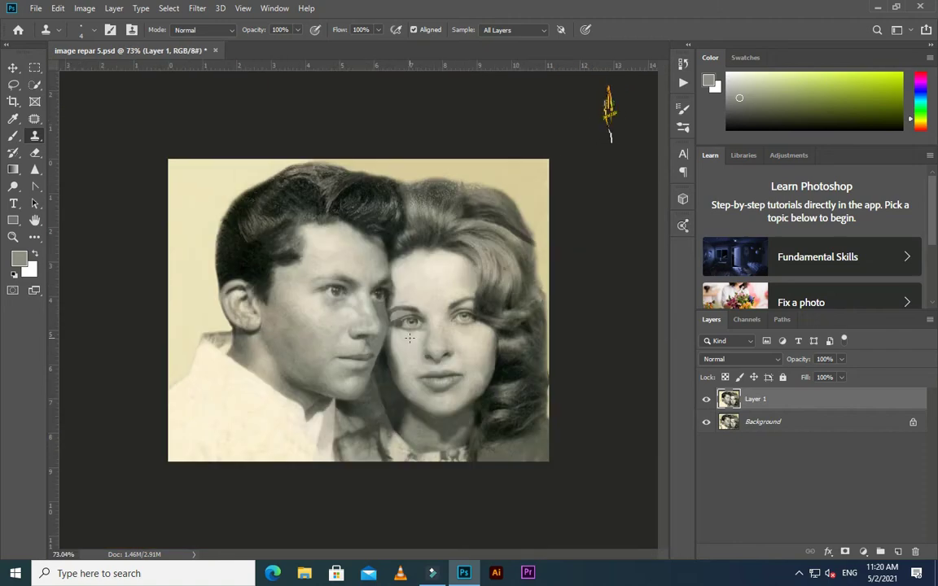
scroll(403, 330, "up", 3)
scroll(423, 341, "up", 2)
scroll(442, 351, "up", 2)
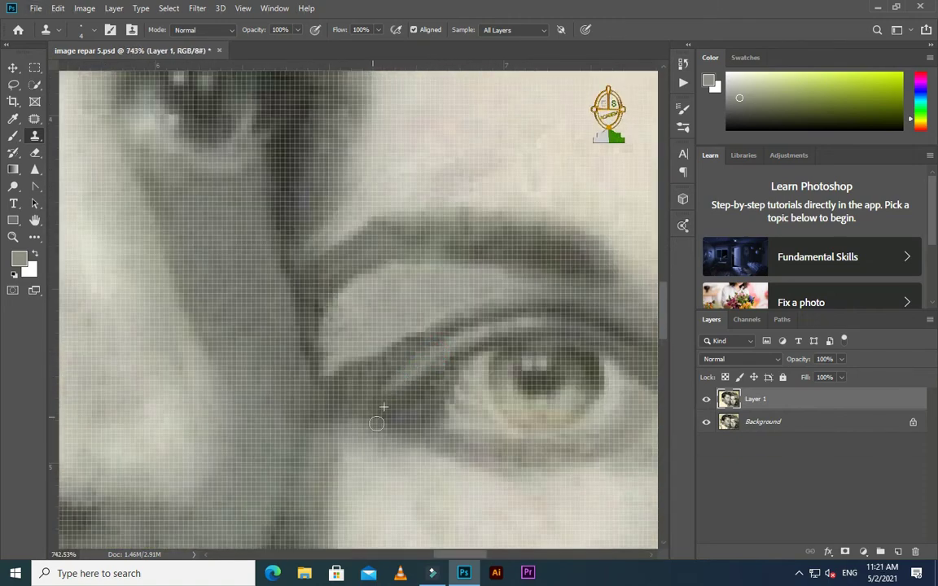
scroll(376, 424, "down", 3)
scroll(406, 418, "up", 1)
scroll(403, 438, "down", 3)
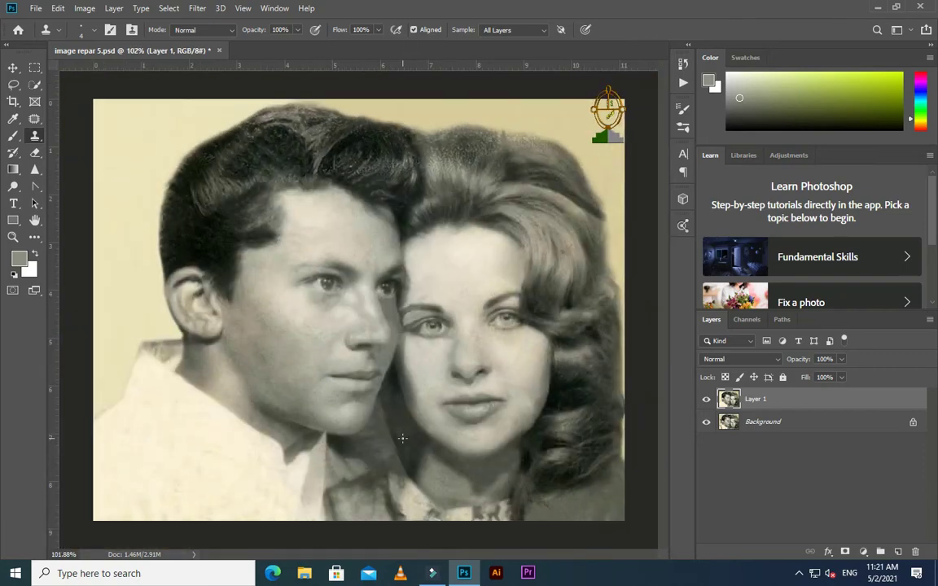
scroll(399, 329, "up", 4)
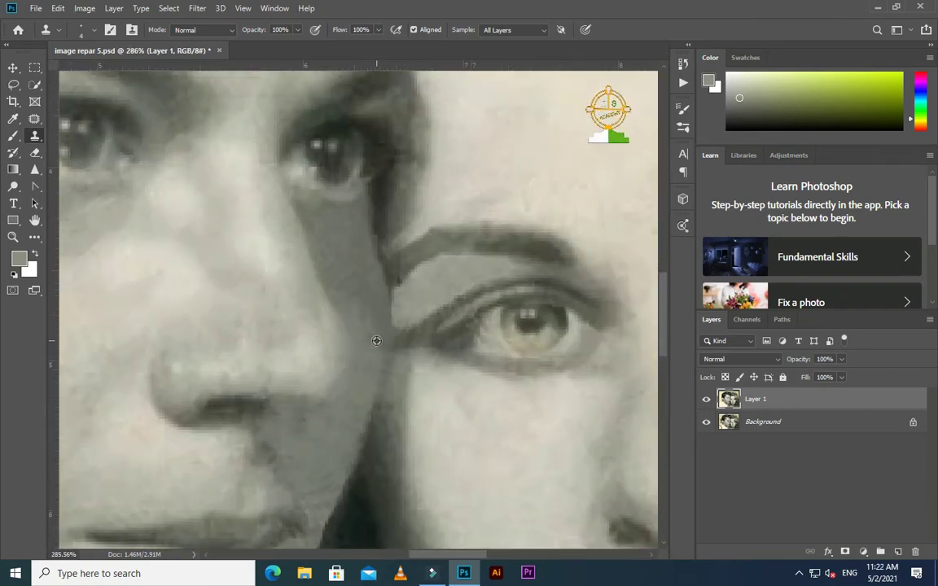
scroll(376, 340, "down", 4)
scroll(409, 272, "up", 2)
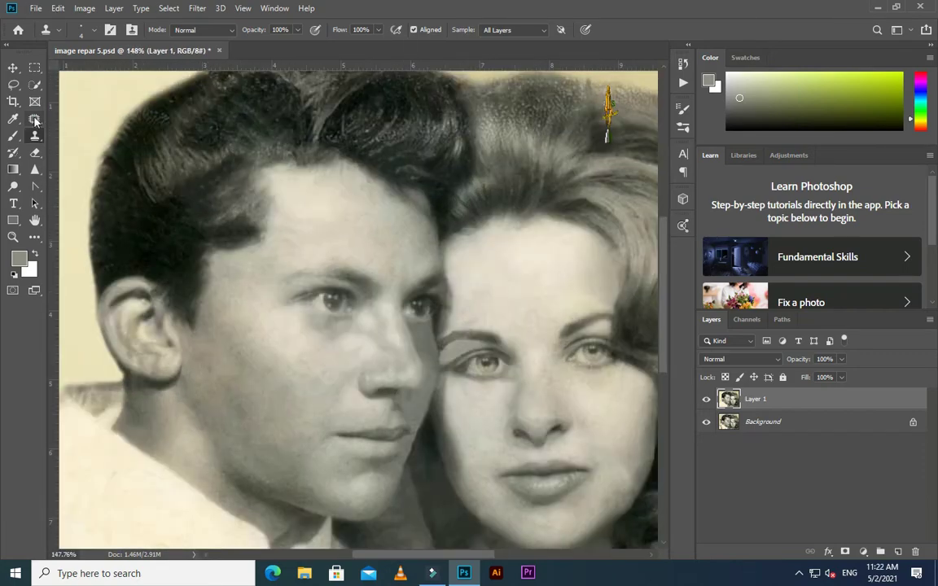
scroll(479, 306, "up", 1)
With the Patch Tool, patch blemishes on the foreheads and the spot above the man's eyebrow.
key("j")
left_click_drag(468, 269, 509, 281)
left_click_drag(293, 183, 322, 199)
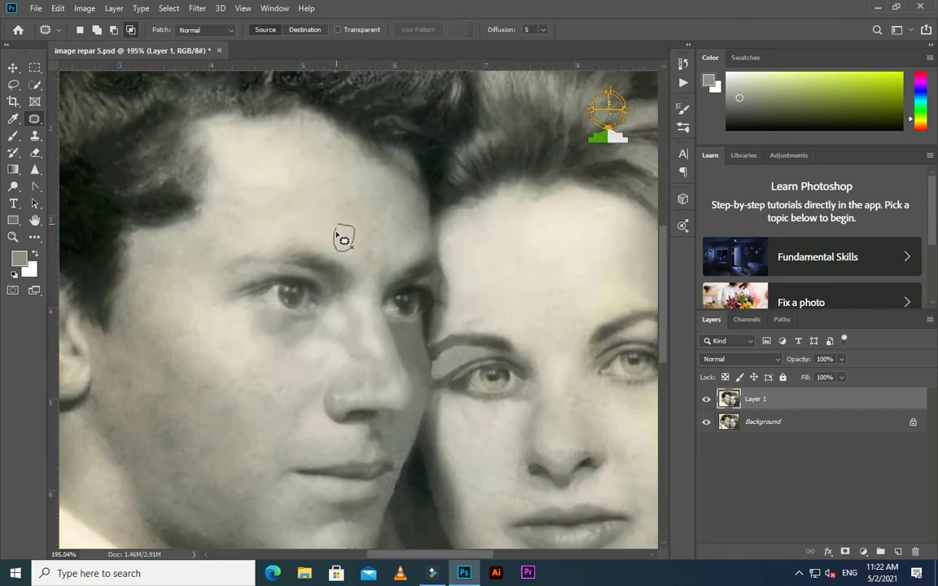
left_click(316, 201)
left_click_drag(304, 238, 306, 244)
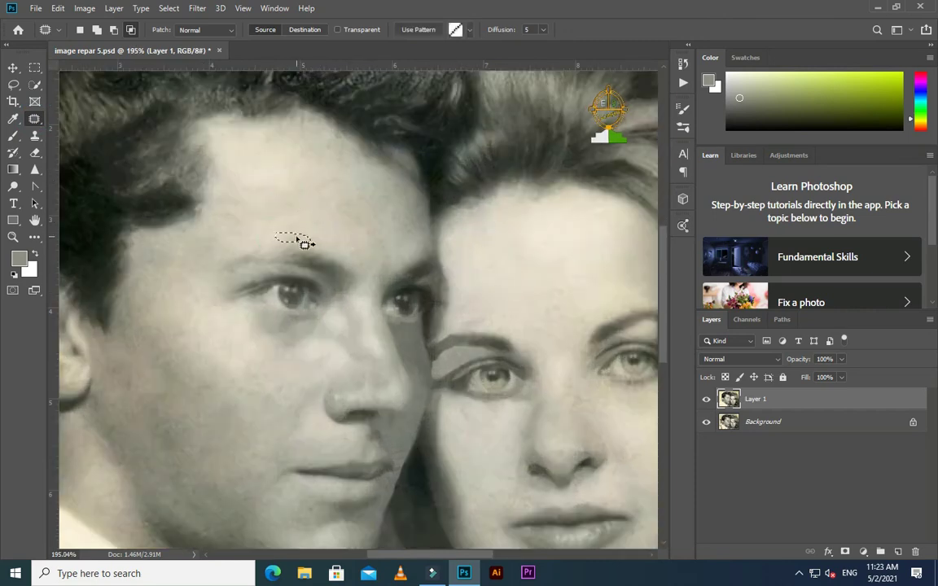
scroll(180, 274, "down", 1)
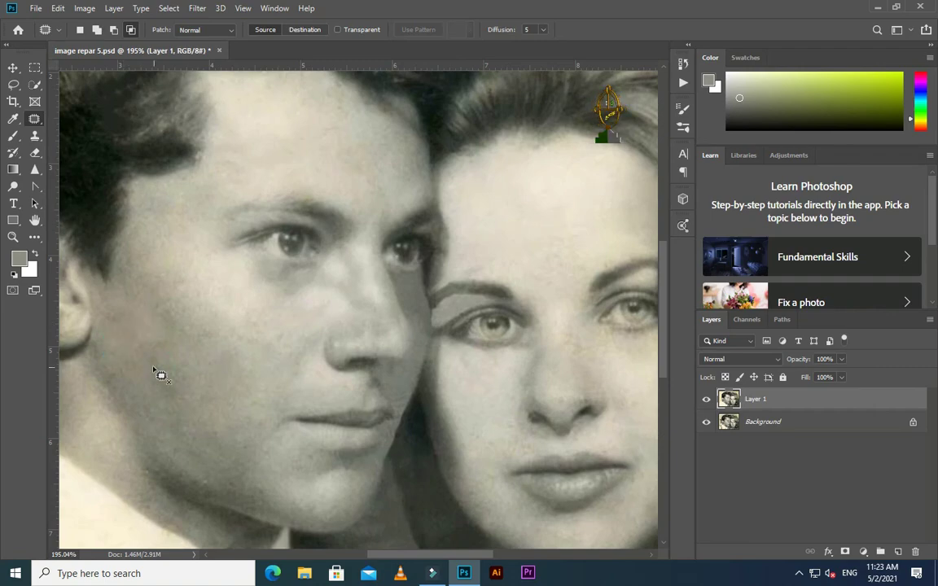
left_click_drag(167, 356, 166, 361)
scroll(167, 360, "down", 2)
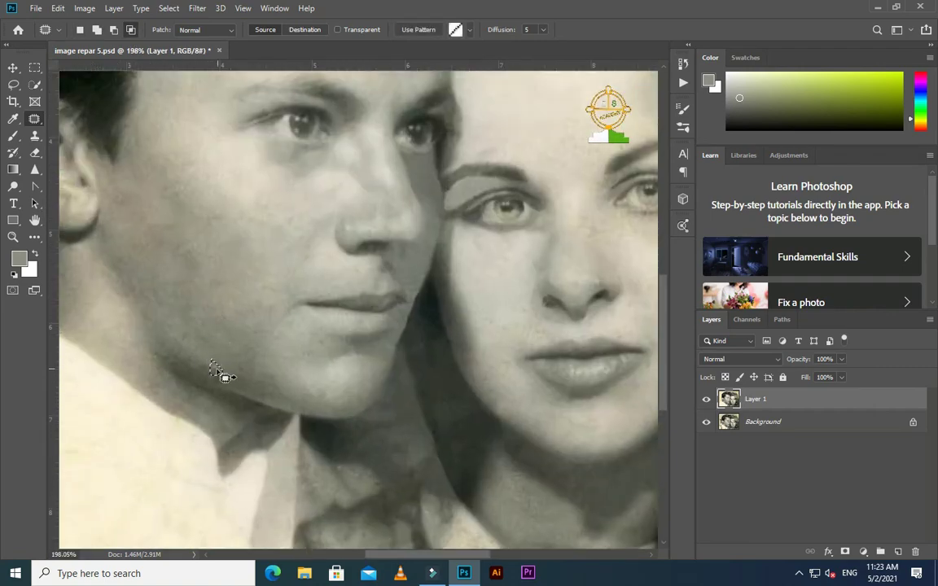
scroll(220, 373, "down", 3)
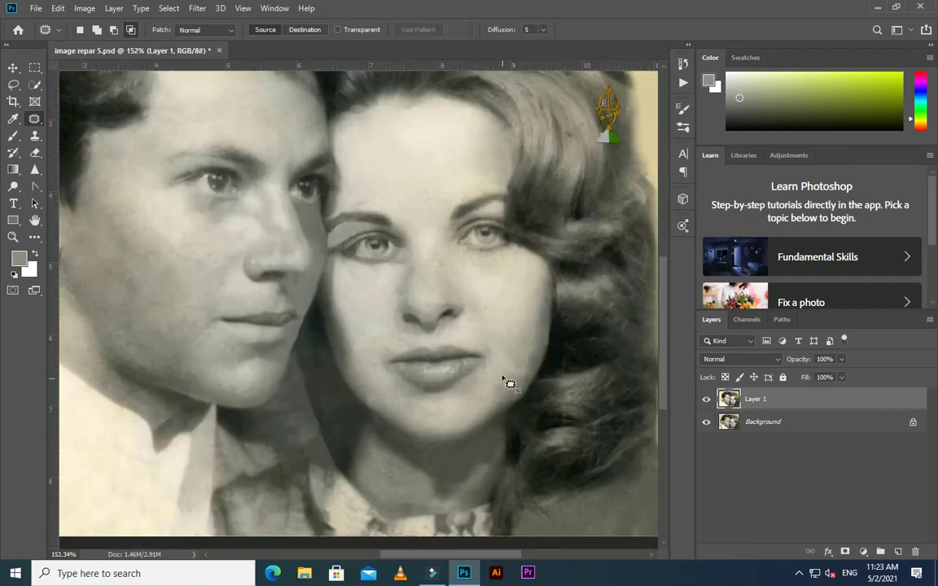
scroll(446, 342, "up", 3)
Patch the spots beside the woman's nostril and near her eyebrow.
left_click_drag(440, 351, 456, 351)
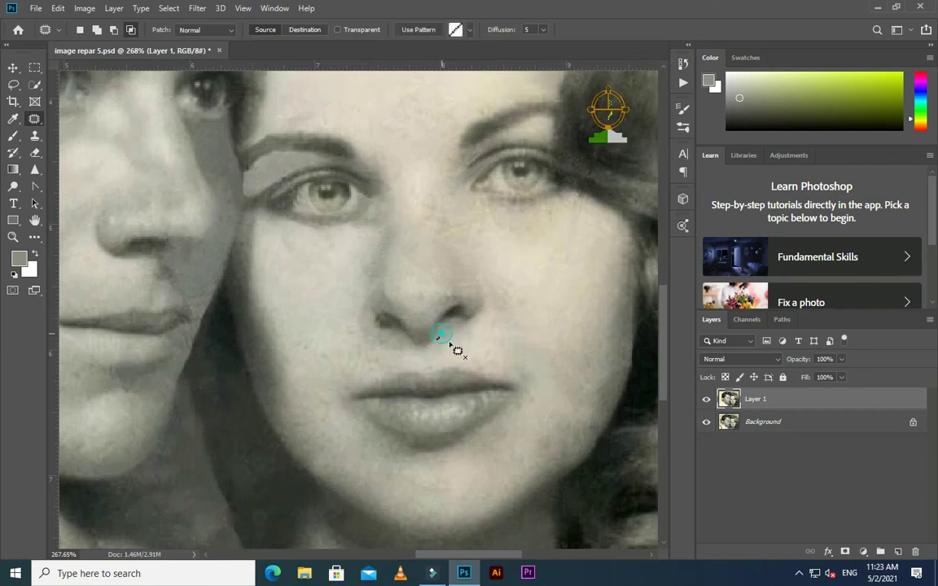
scroll(456, 352, "up", 3)
scroll(514, 244, "down", 3)
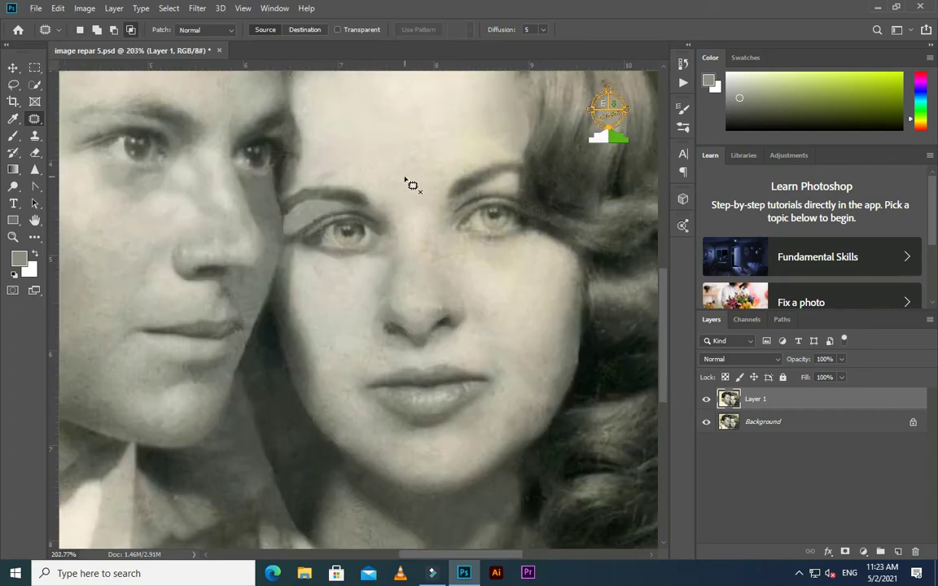
left_click_drag(359, 175, 368, 159)
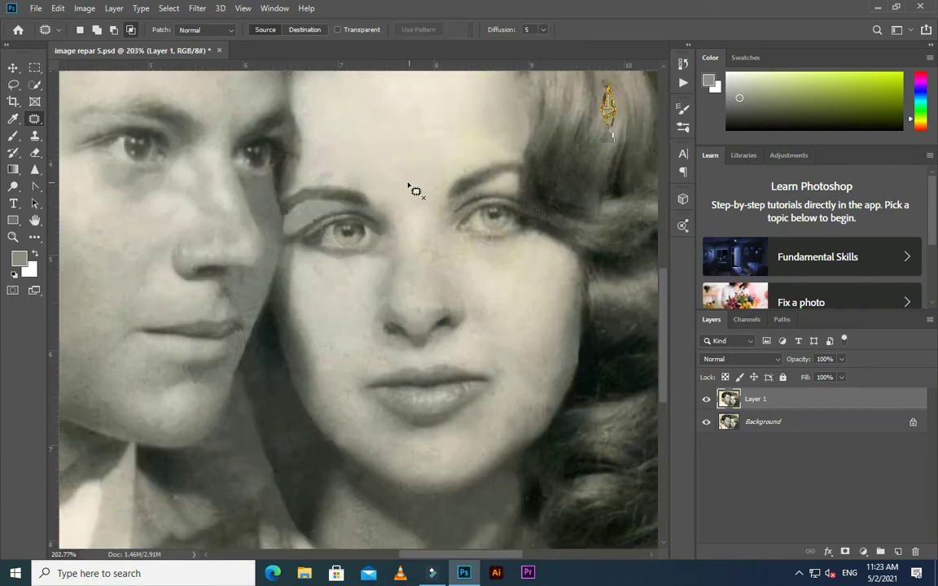
scroll(482, 328, "down", 5)
scroll(370, 298, "up", 3)
Patch the blemish near the man's nose and a flaw in the hair, then deselect.
mouse_move(313, 303)
left_mouse_down()
mouse_move(309, 315)
mouse_move(324, 308)
left_mouse_up()
scroll(342, 318, "down", 1)
scroll(342, 328, "down", 3)
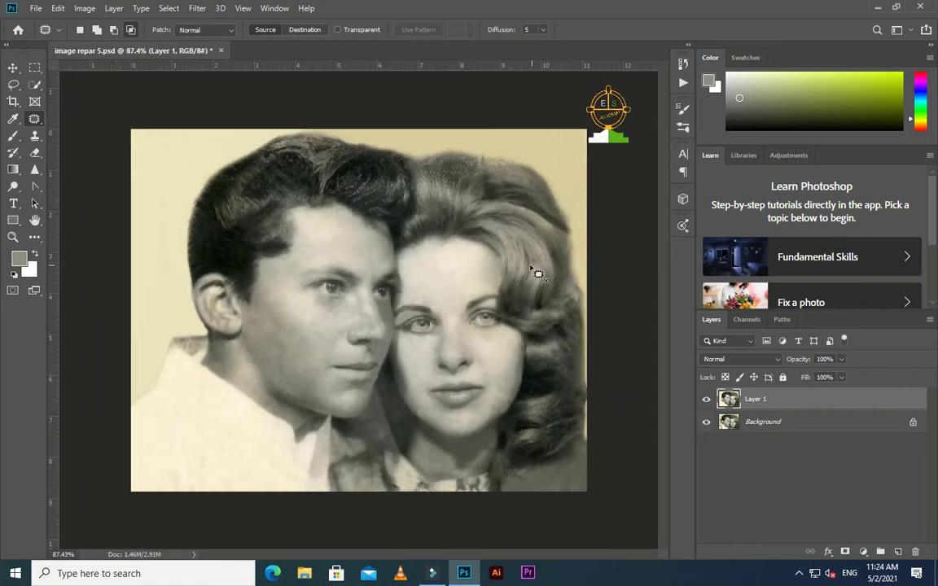
scroll(537, 274, "up", 3)
left_click_drag(562, 246, 569, 248)
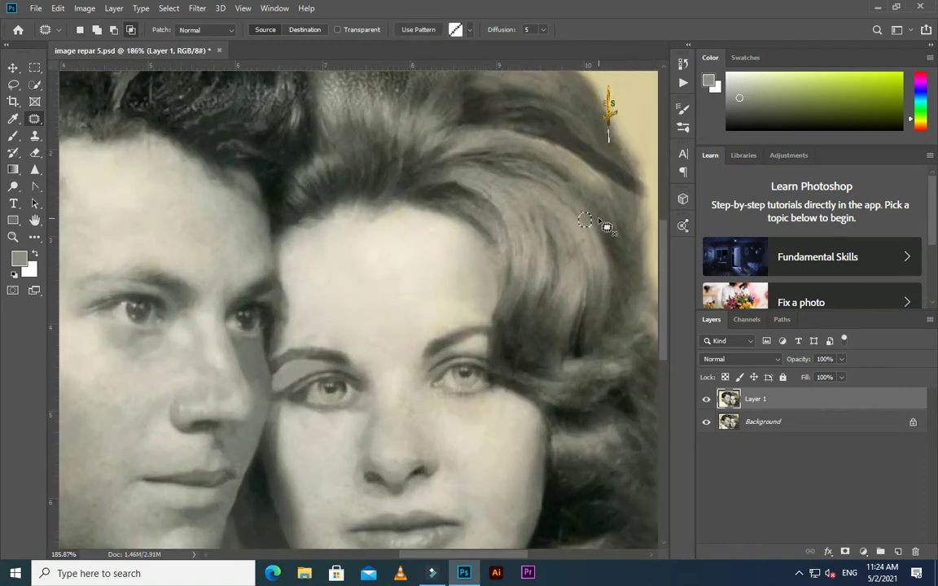
key("ctrl+d")
scroll(598, 271, "down", 3)
Patch the specks in the middle and upper part of the man's swept-up hair.
scroll(258, 100, "up", 2)
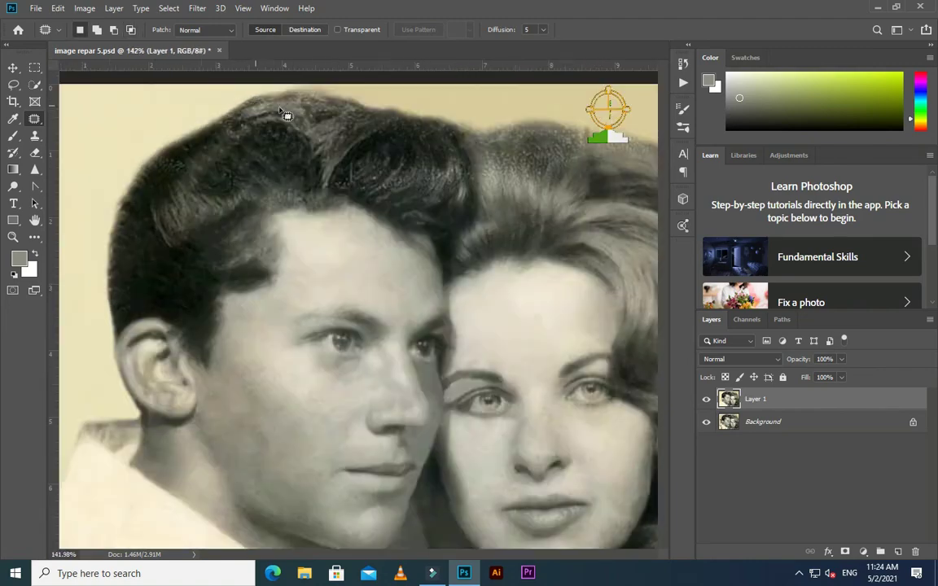
scroll(245, 121, "up", 2)
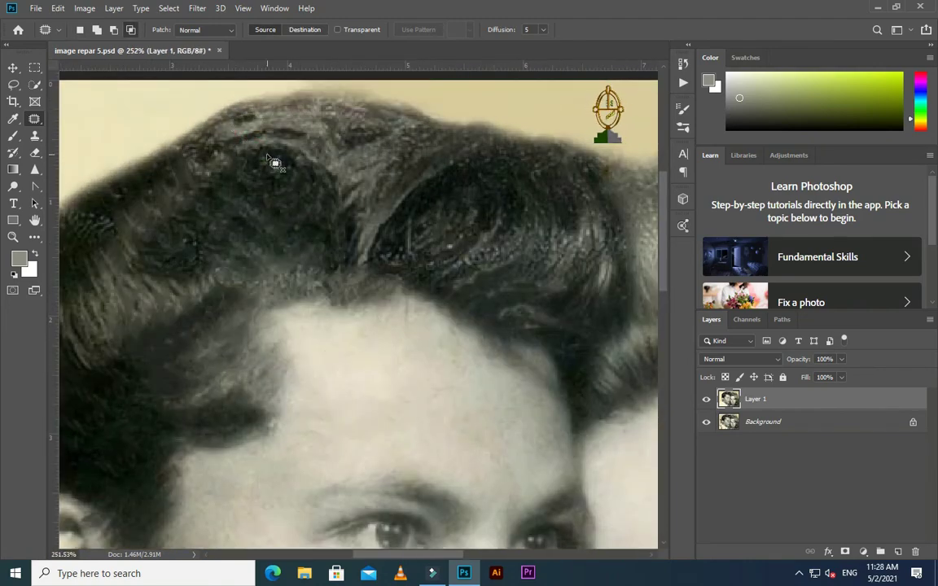
left_click_drag(210, 249, 204, 260)
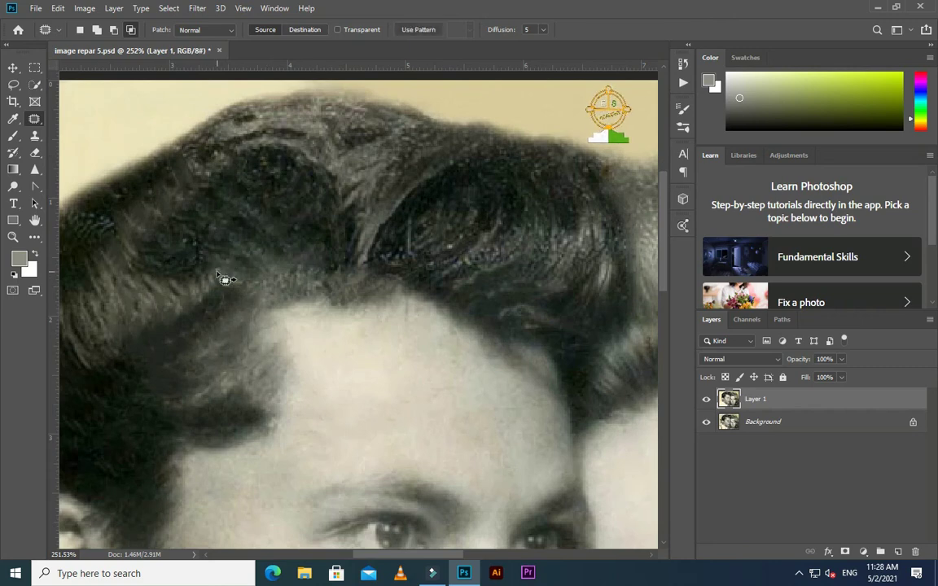
left_click(186, 246)
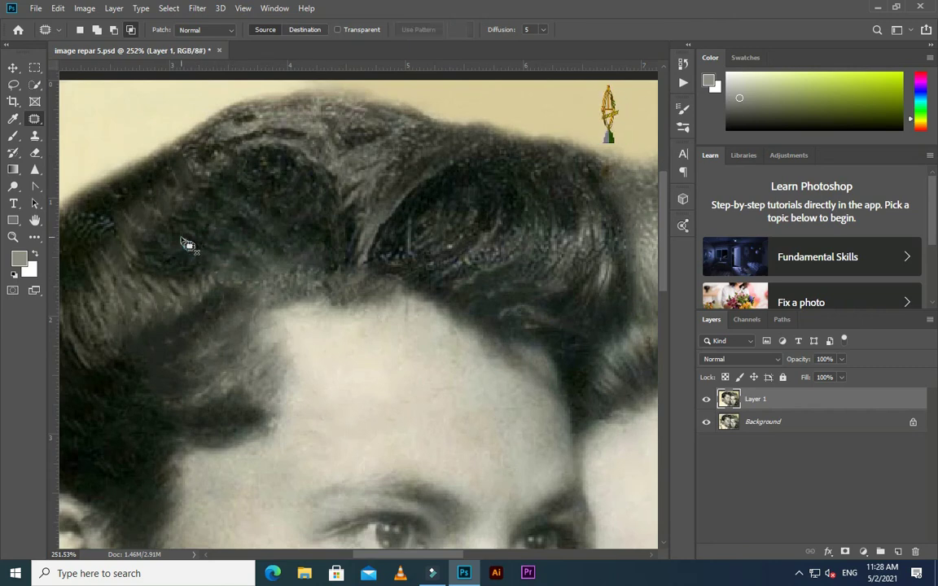
left_click_drag(456, 247, 462, 226)
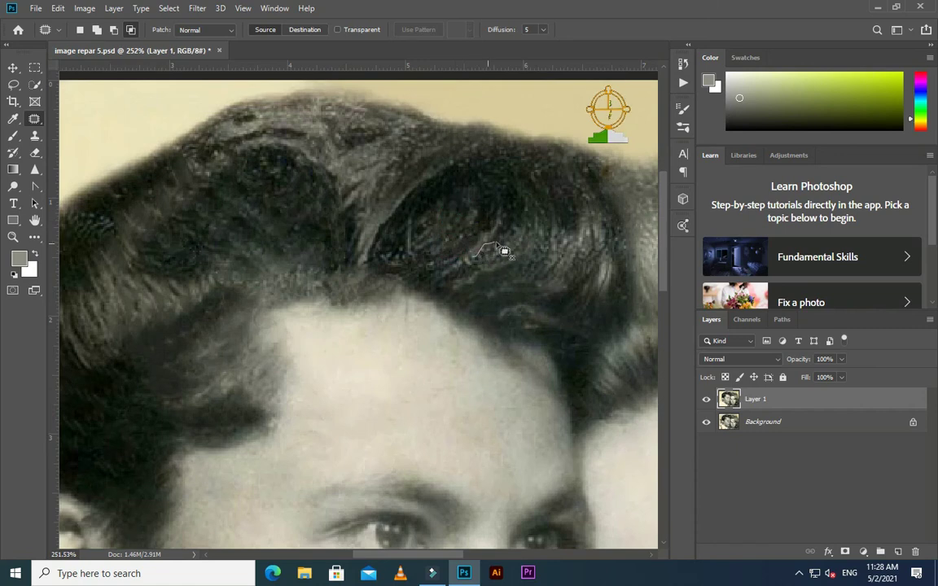
left_click_drag(504, 252, 487, 254)
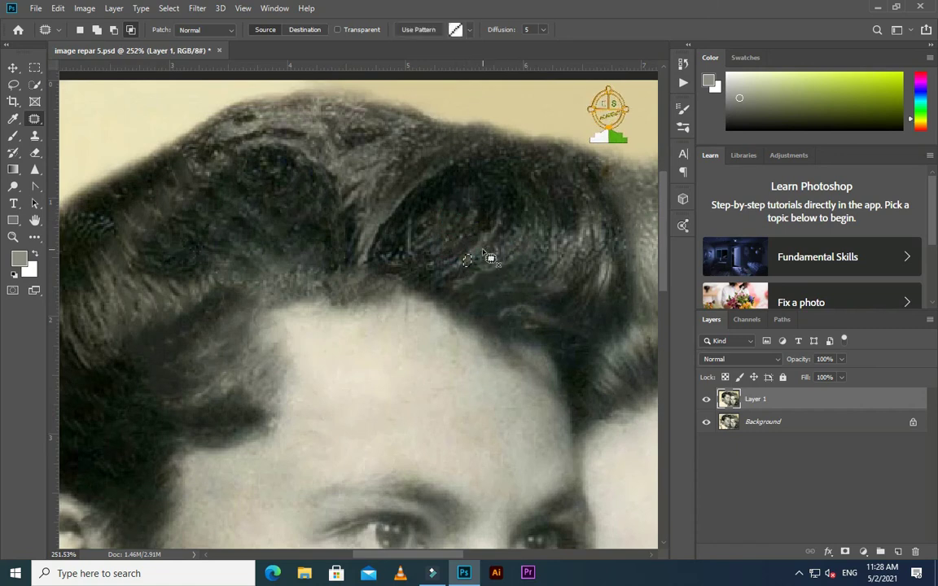
left_click(489, 257)
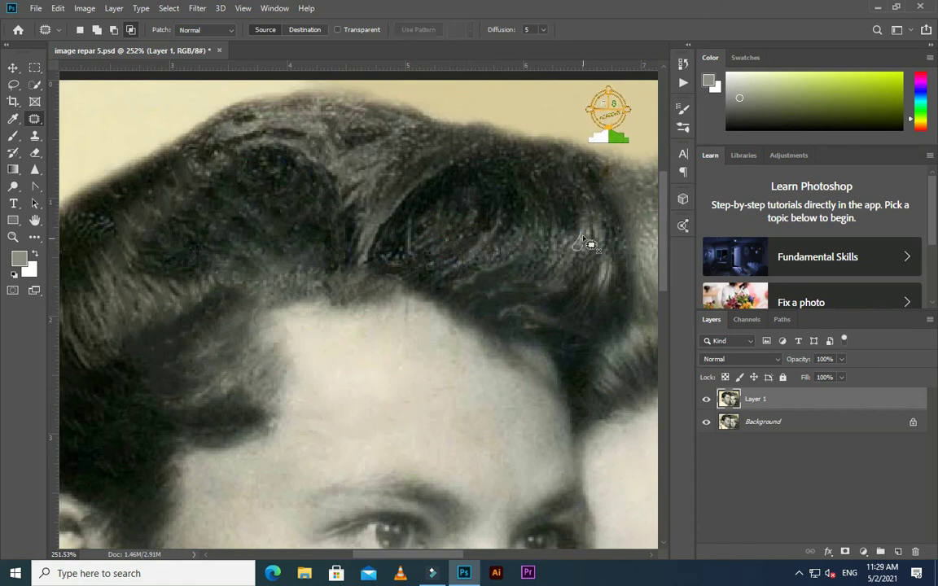
left_click(550, 270)
left_click(505, 258)
left_click_drag(437, 265, 438, 260)
left_click(386, 260)
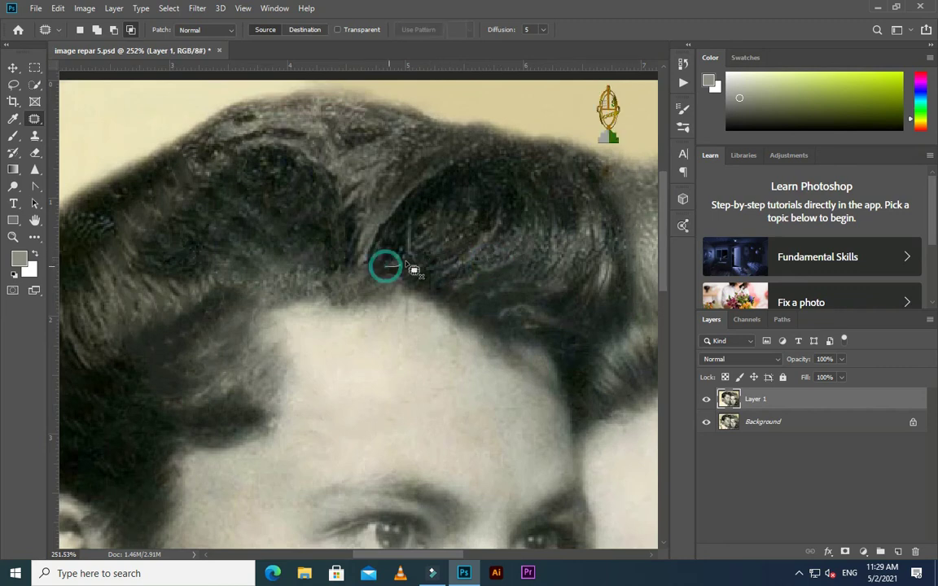
Patch the specks along the left edge of the man's hair.
scroll(331, 196, "up", 2)
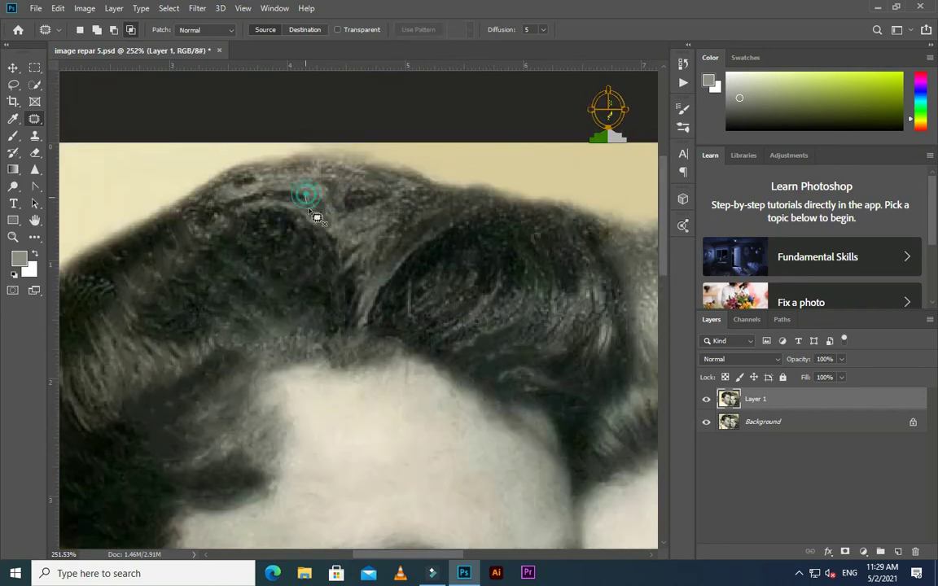
left_click(279, 179)
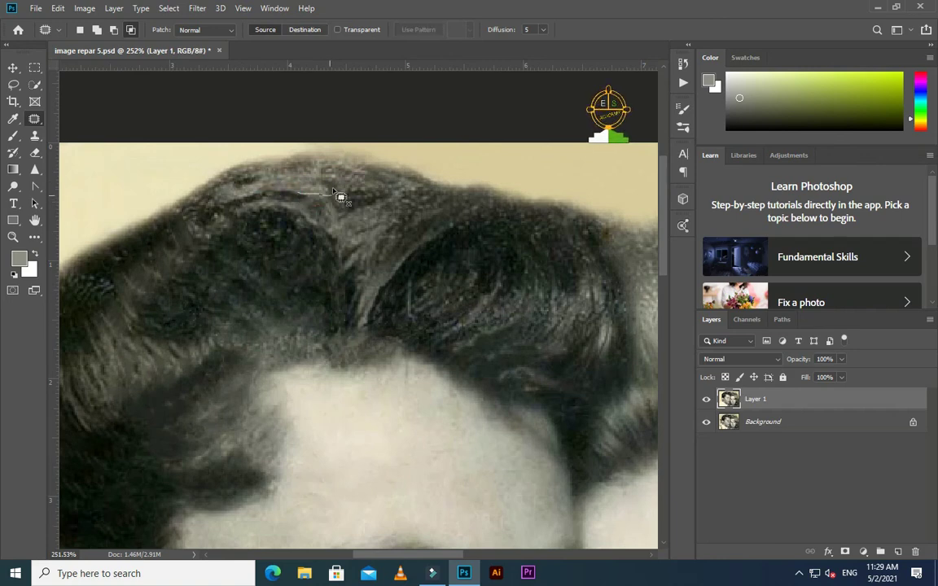
left_click(279, 183)
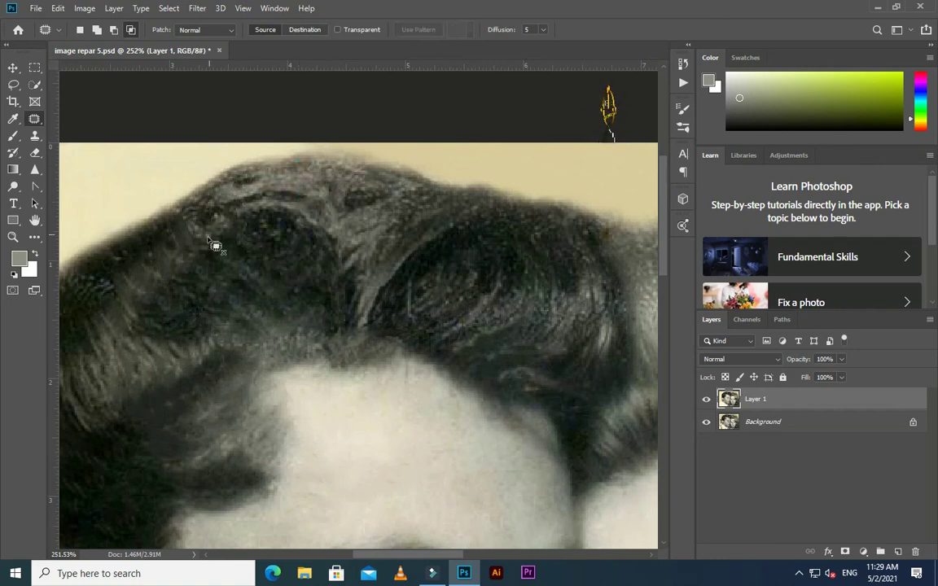
left_click(232, 244)
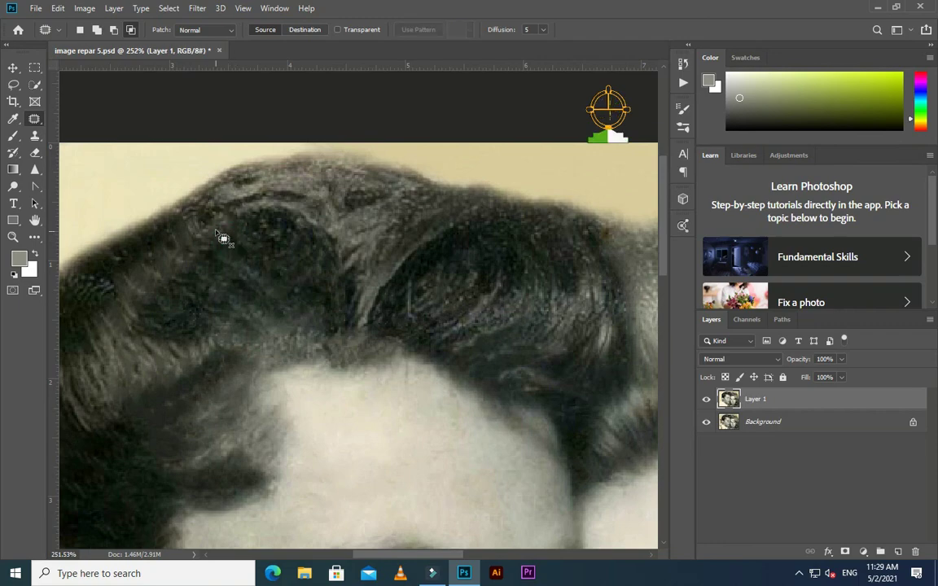
left_click_drag(203, 232, 215, 240)
left_click(134, 258)
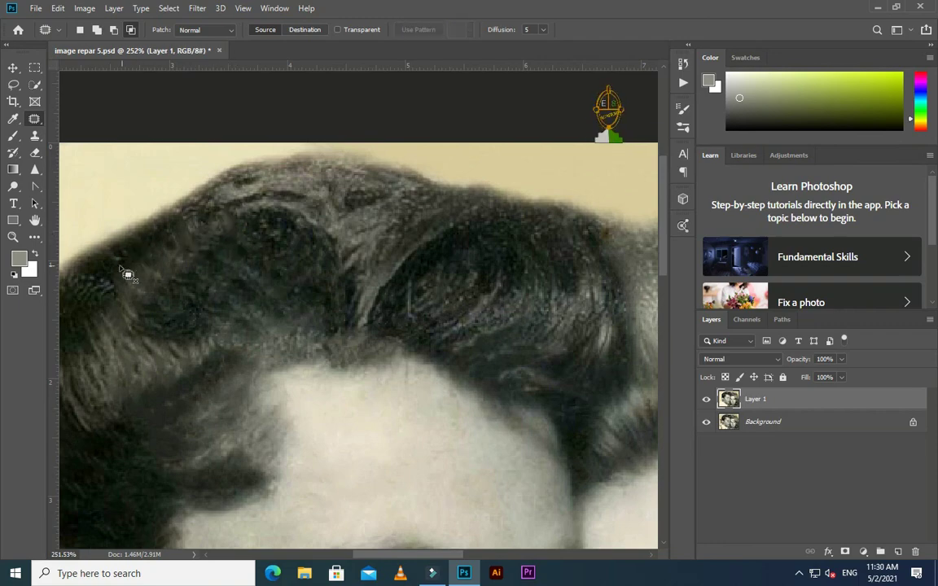
scroll(100, 304, "down", 3)
scroll(121, 274, "up", 5)
left_click_drag(110, 267, 106, 284)
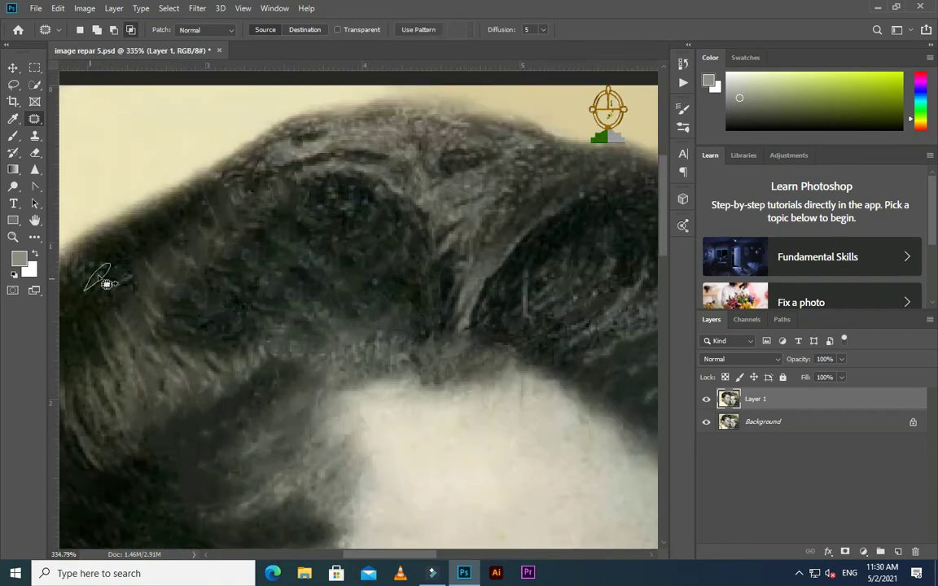
left_click(114, 275)
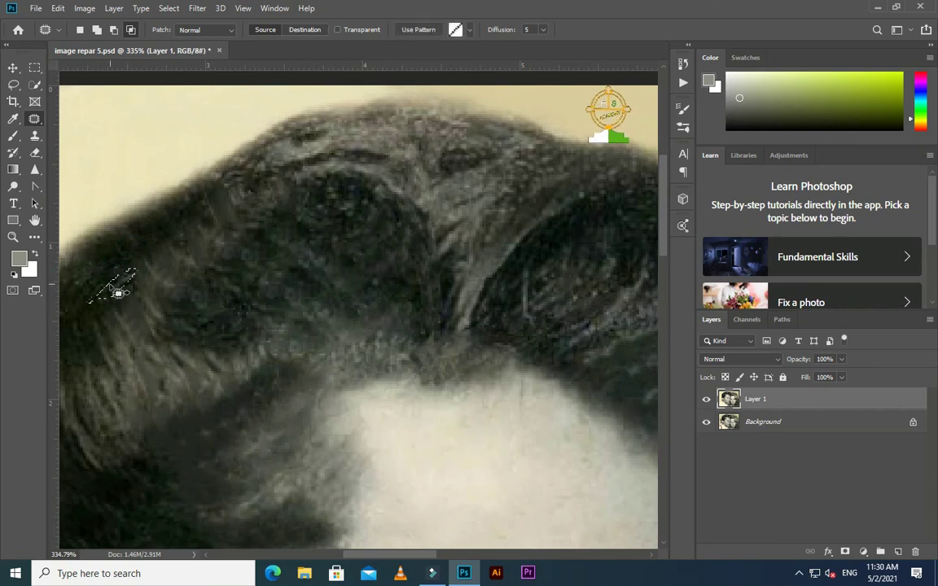
left_click(88, 303)
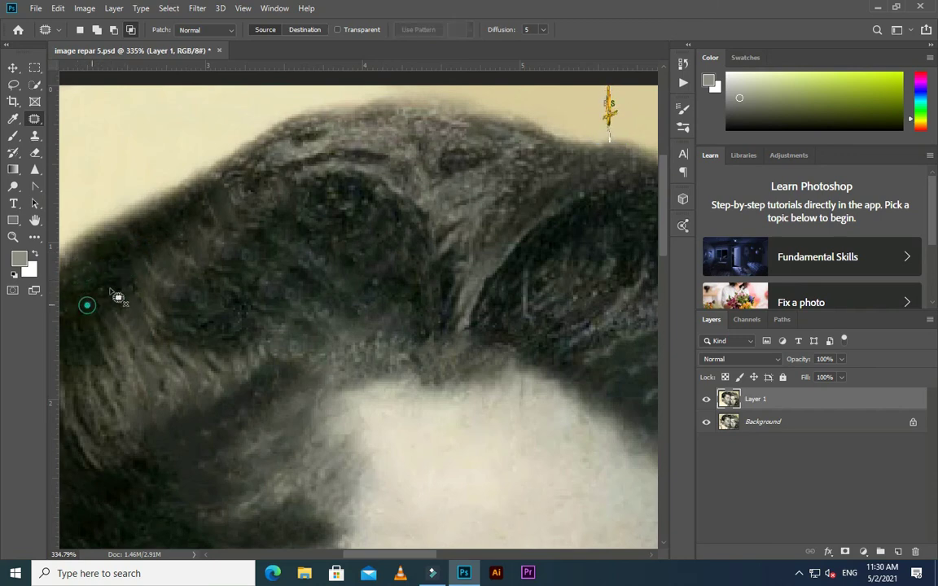
Patch the remaining spots on the man's hair, including one on top.
scroll(121, 321, "down", 2)
scroll(120, 324, "down", 1)
left_click_drag(488, 259, 498, 279)
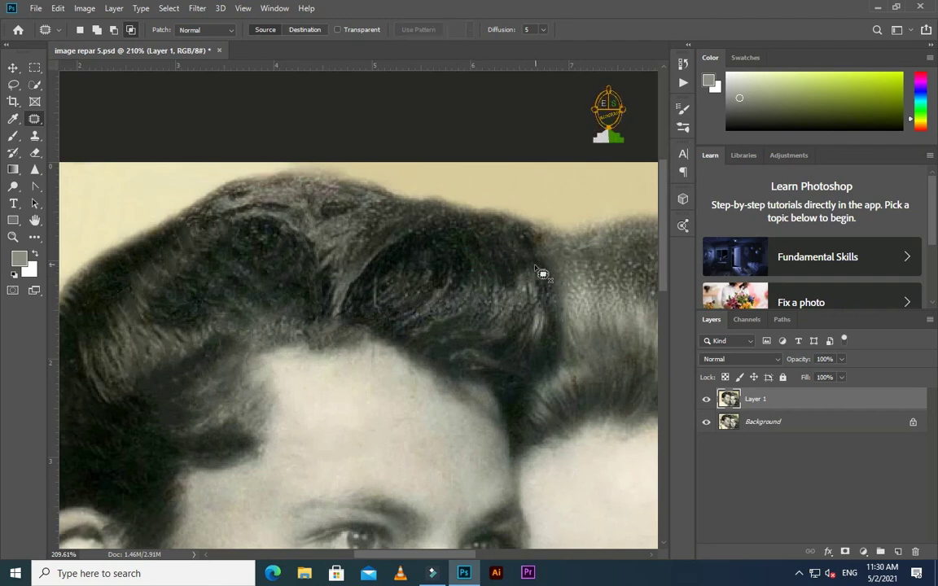
left_click_drag(322, 198, 347, 200)
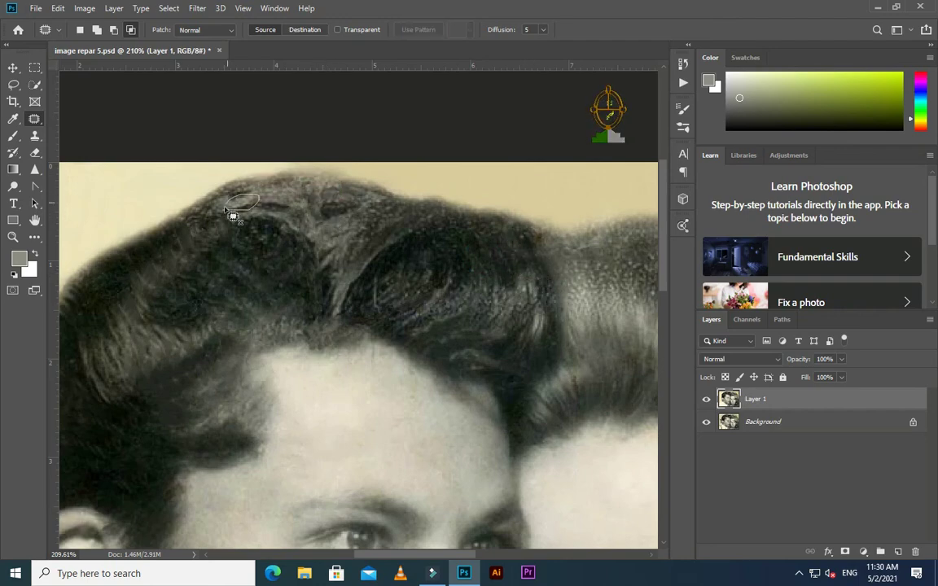
scroll(232, 215, "down", 1)
scroll(234, 204, "down", 2)
scroll(407, 178, "up", 2)
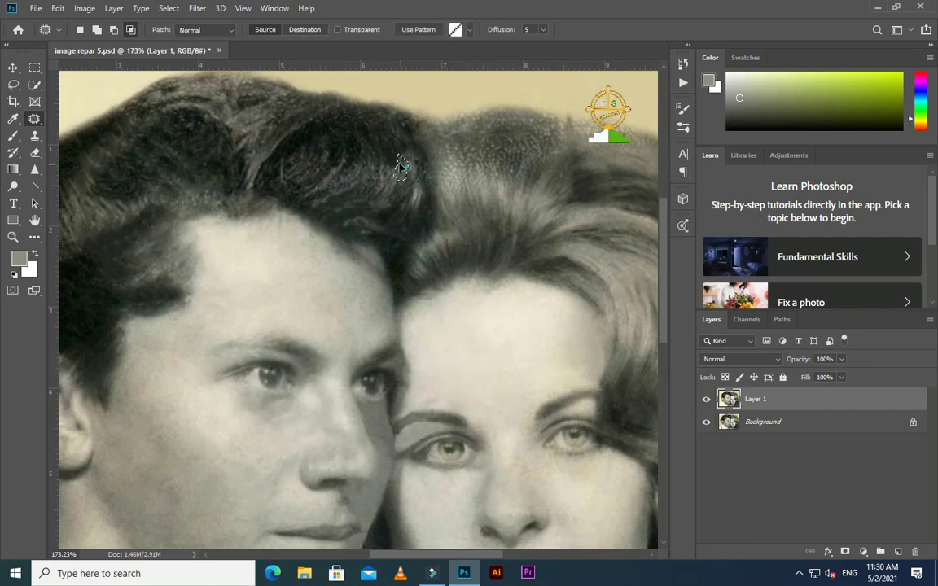
Lasso the thin flaw streak along the top of the woman's hair for Content-Aware filling.
scroll(448, 191, "up", 2)
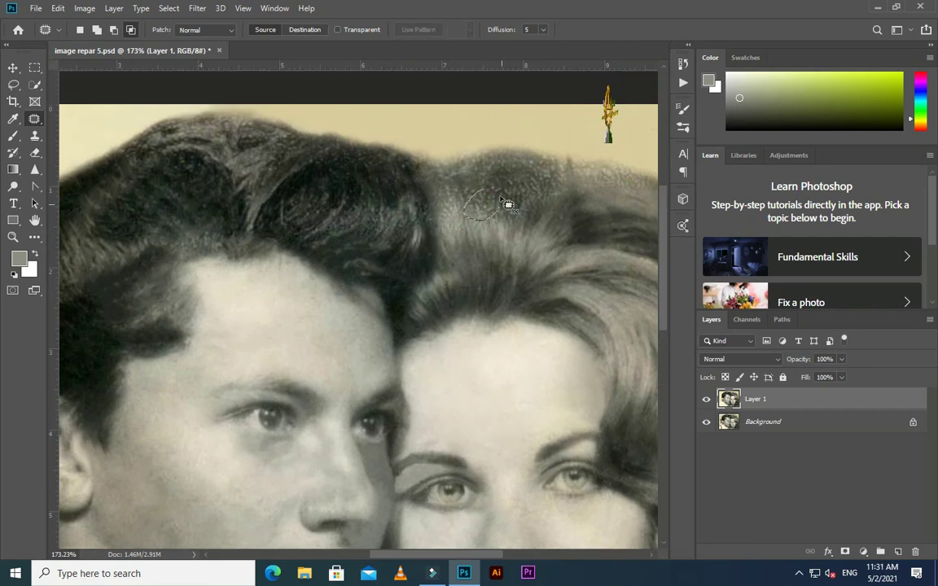
left_click(508, 193)
left_click(513, 198)
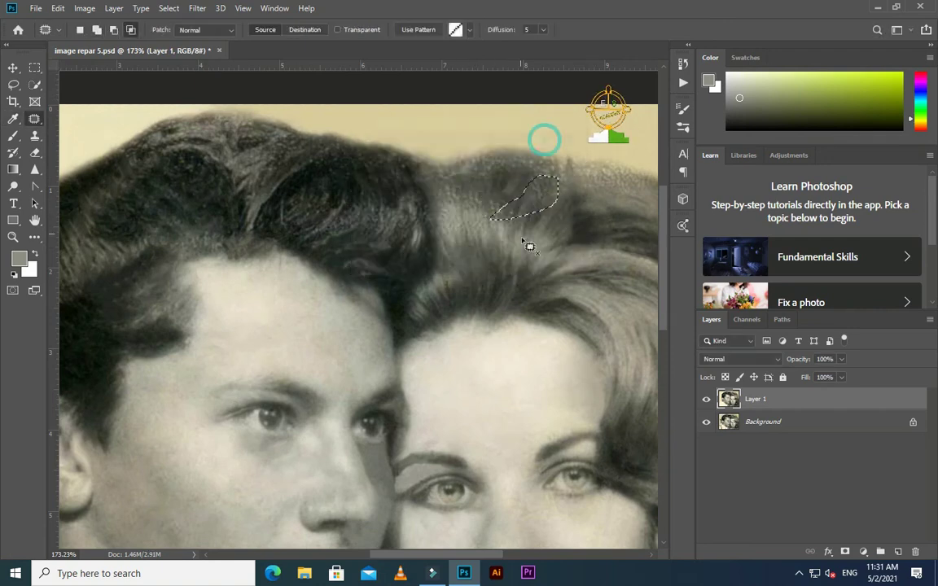
mouse_move(443, 189)
left_mouse_down()
mouse_move(438, 182)
mouse_move(567, 179)
left_mouse_up()
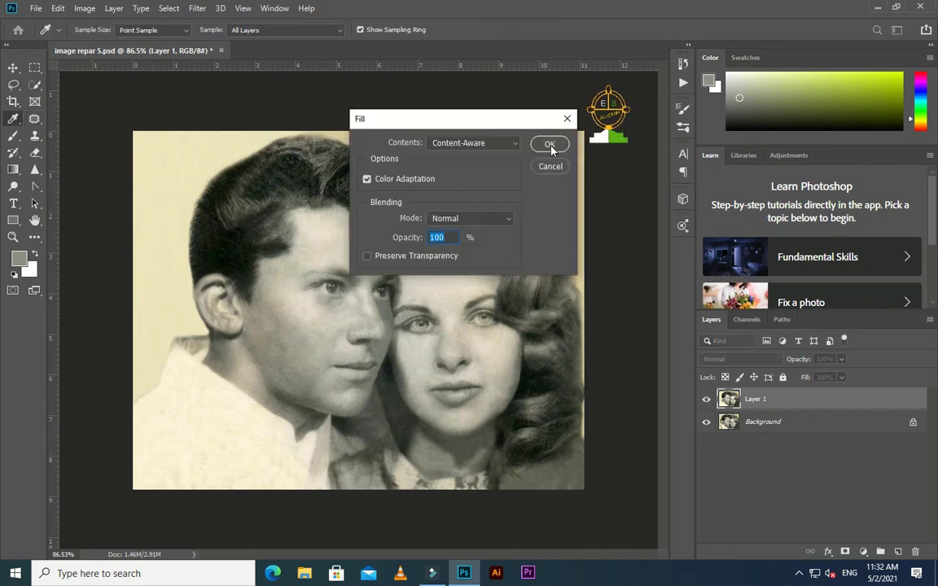
left_click_drag(423, 203, 422, 200)
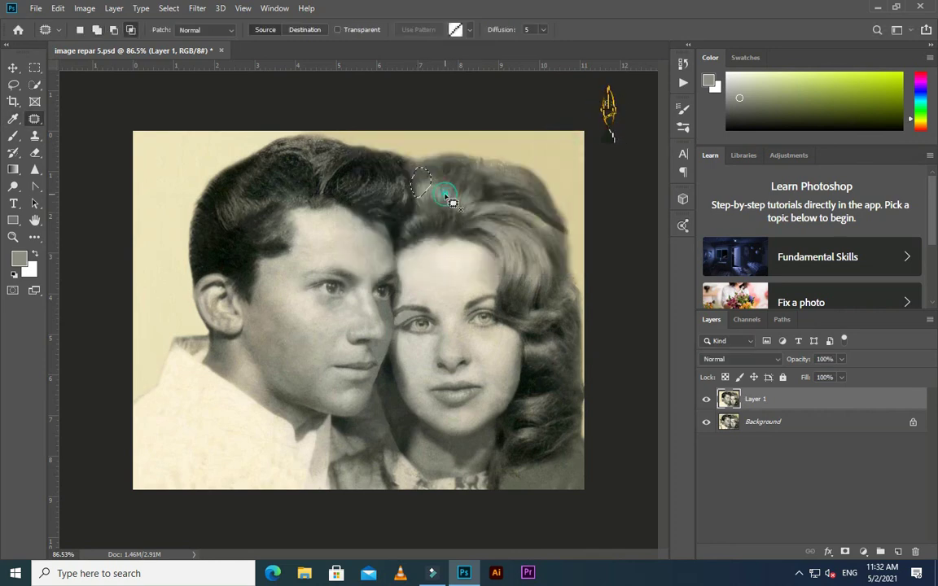
Patch the spot on the man's hair and the blemish on the woman's jawline.
left_click_drag(303, 137, 299, 157)
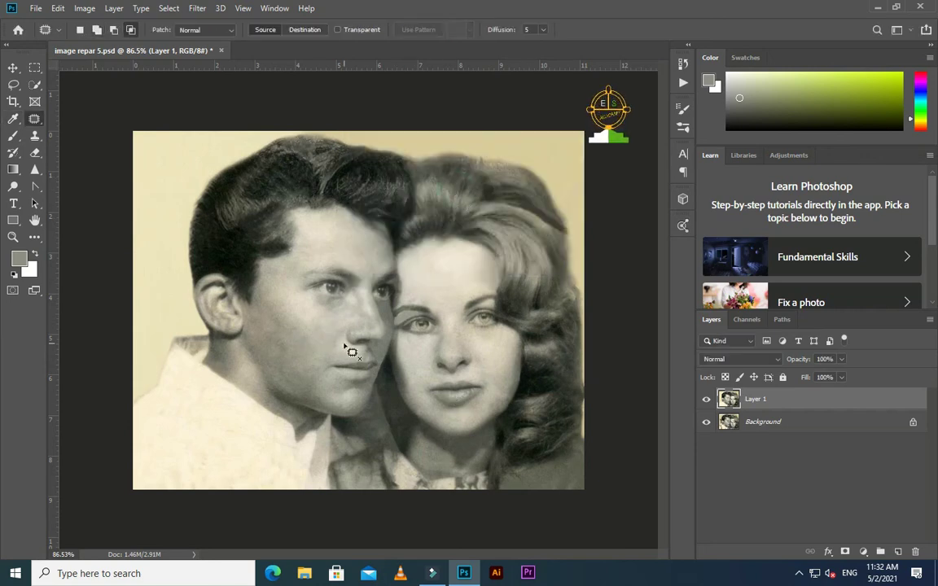
scroll(348, 350, "up", 5)
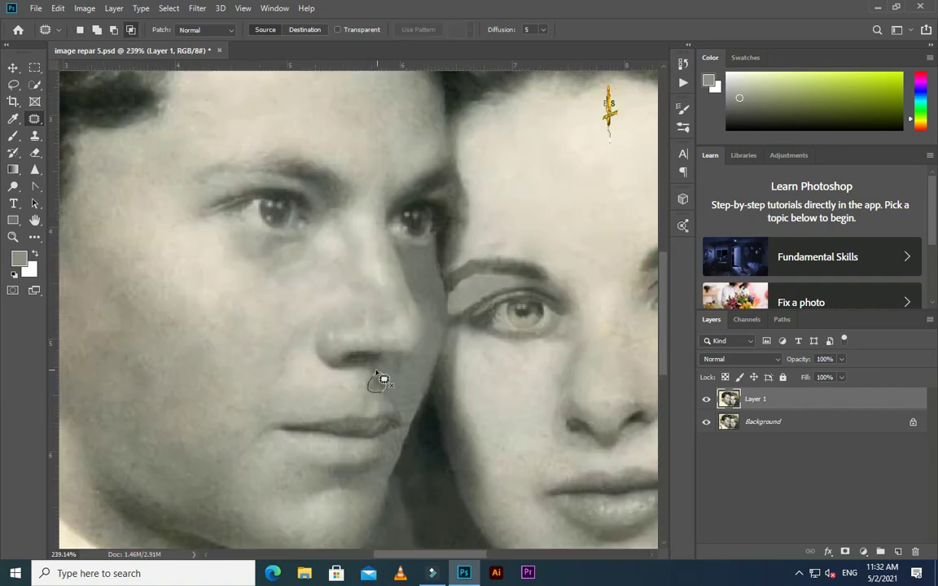
scroll(389, 383, "down", 3)
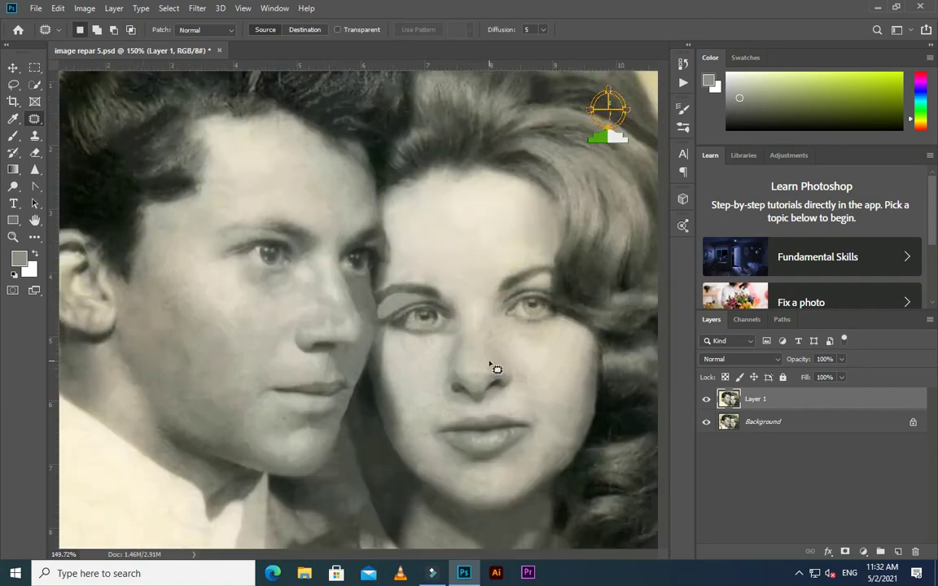
scroll(493, 368, "up", 2)
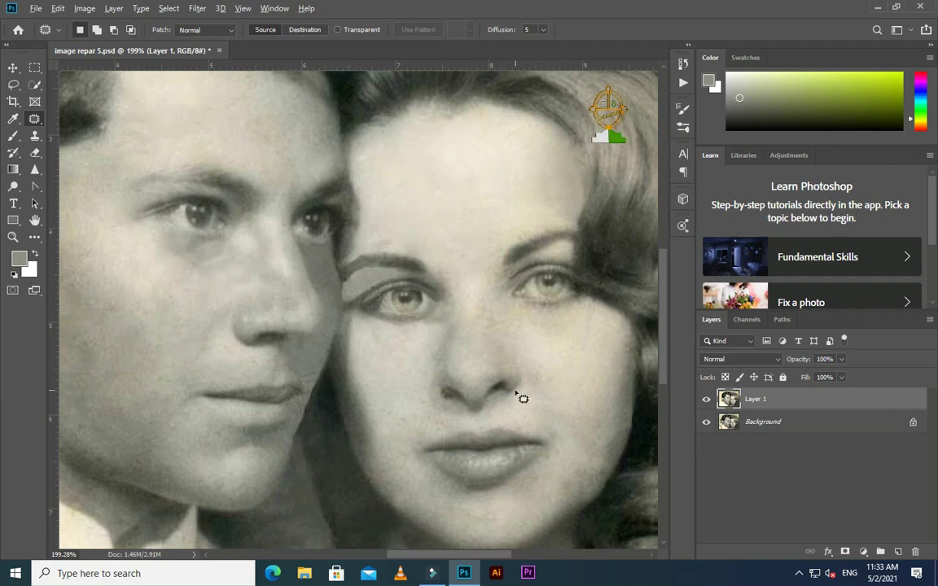
scroll(502, 384, "down", 2)
left_click_drag(487, 334, 504, 324)
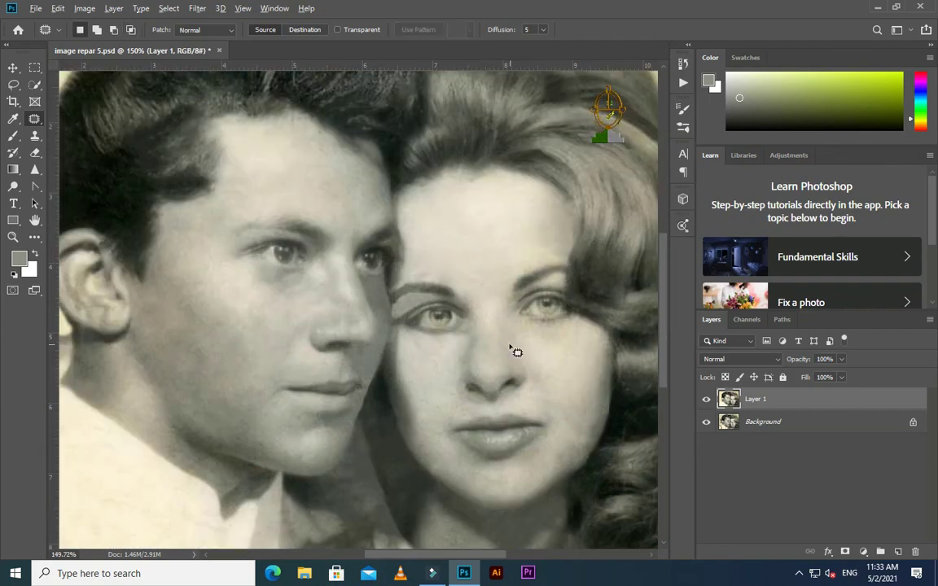
scroll(525, 293, "up", 2)
scroll(513, 240, "down", 2)
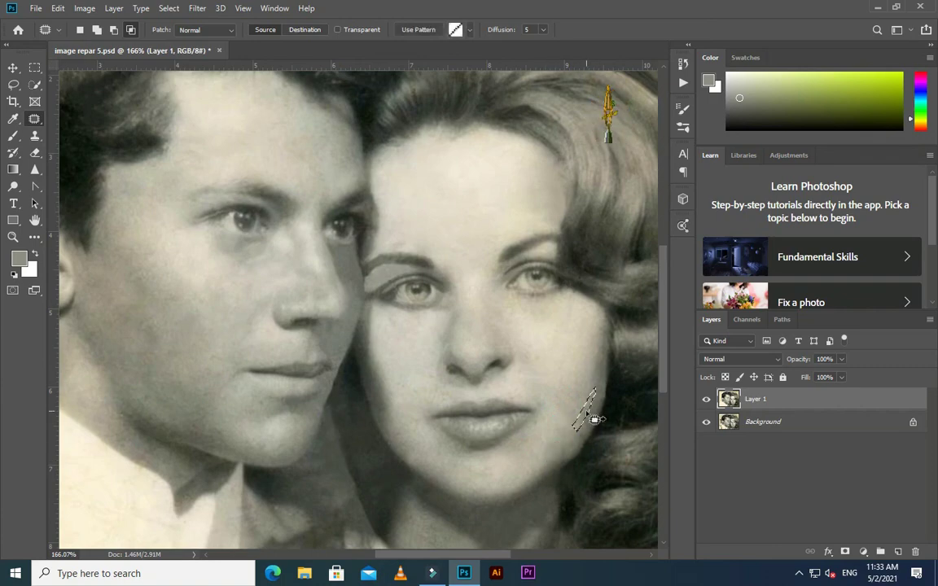
left_click_drag(584, 435, 575, 411)
left_click(565, 409)
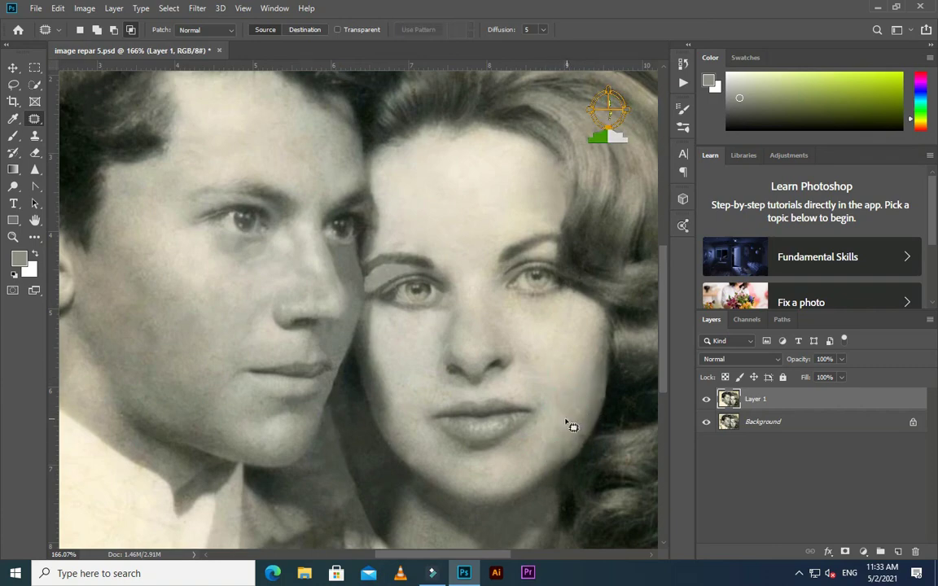
Patch the blemish on the woman's forehead after abandoning a chin selection, then deselect.
scroll(439, 407, "up", 1)
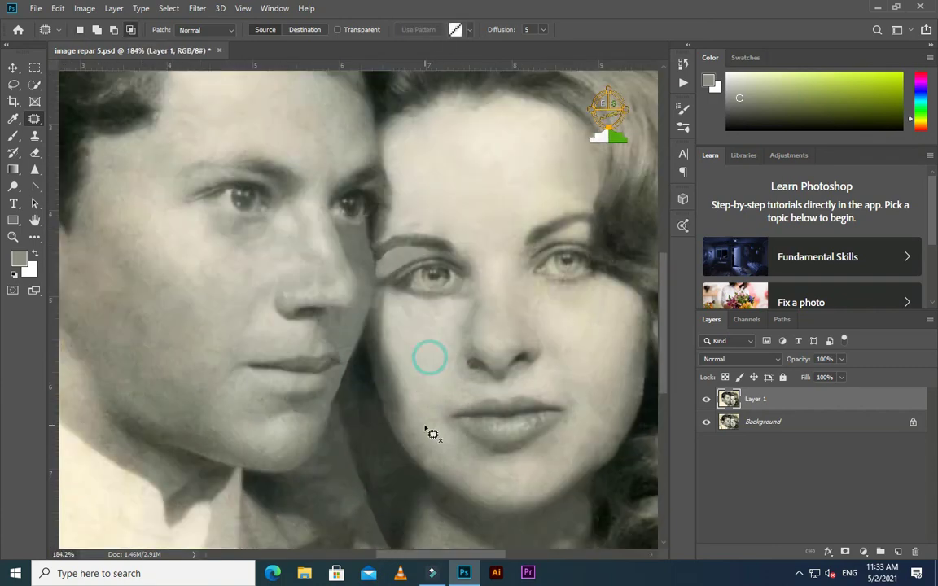
left_click_drag(444, 402, 462, 383)
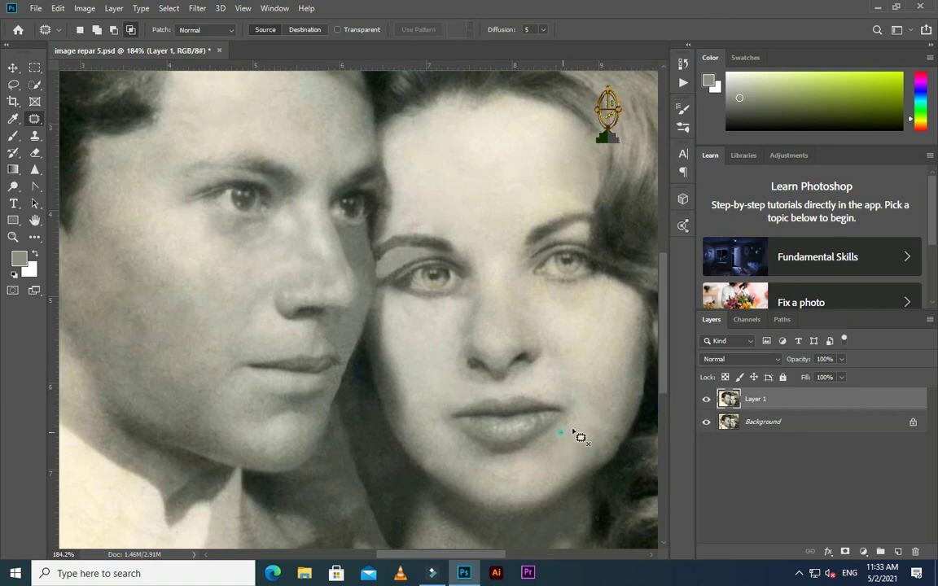
left_click(601, 423)
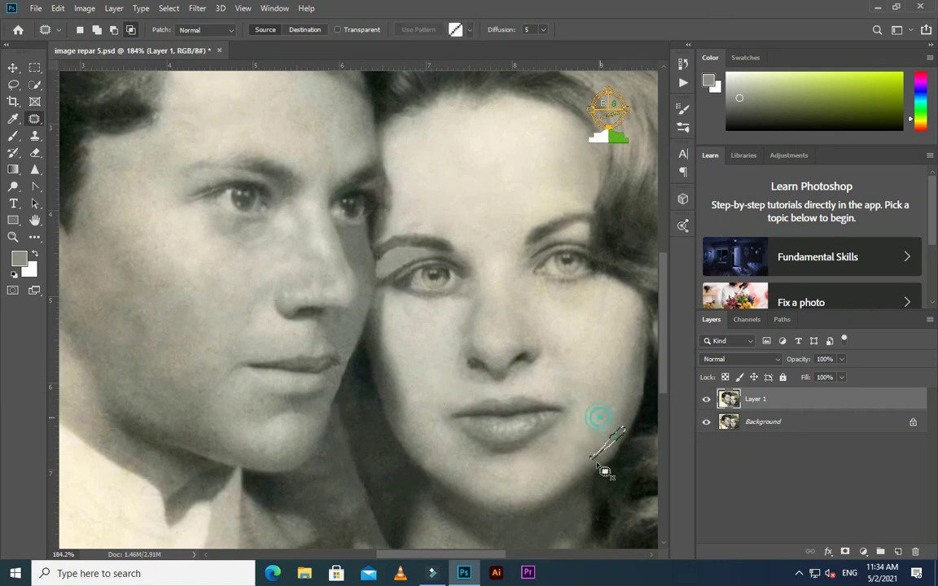
left_click(490, 266)
left_click_drag(485, 231, 488, 225)
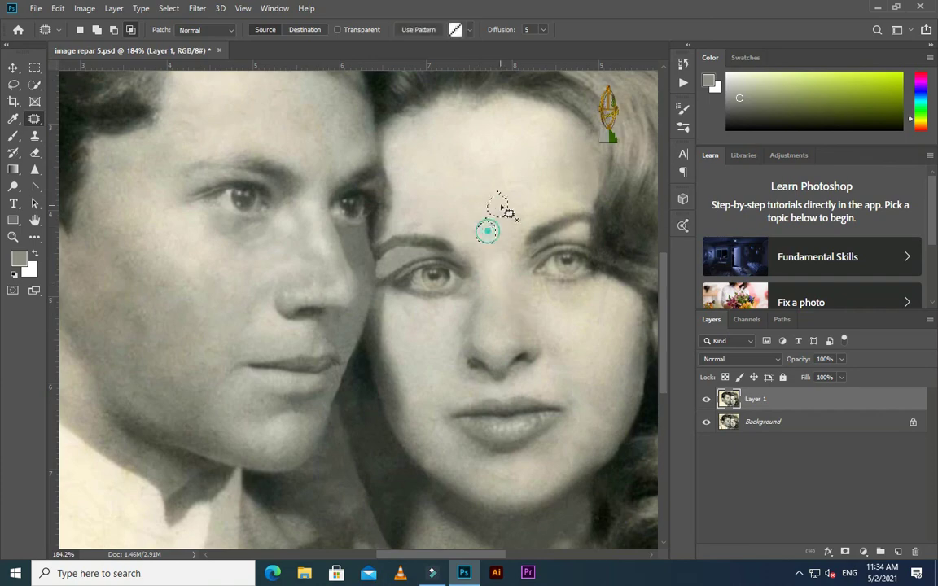
key("ctrl+d")
scroll(481, 244, "up", 2)
scroll(362, 291, "up", 1)
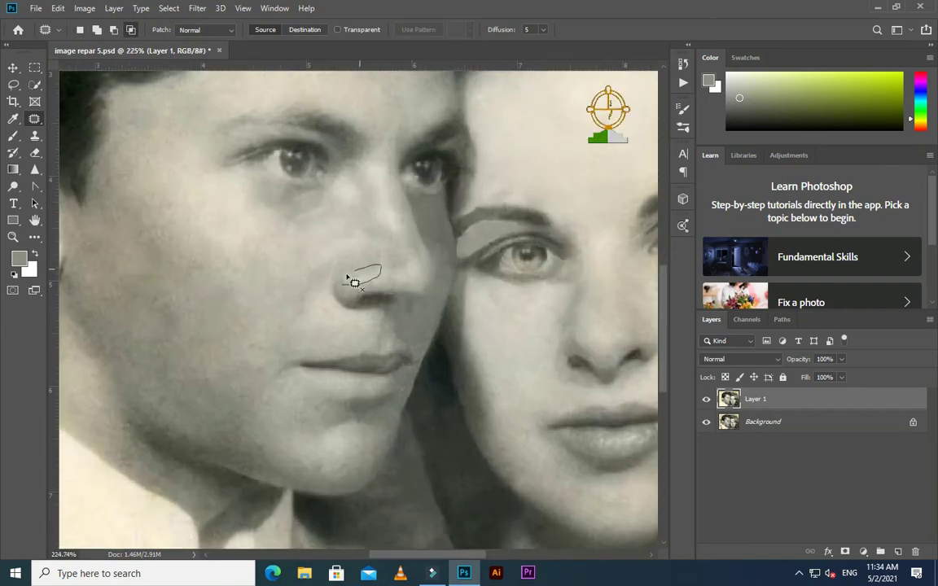
scroll(370, 301, "down", 5)
scroll(364, 299, "up", 8)
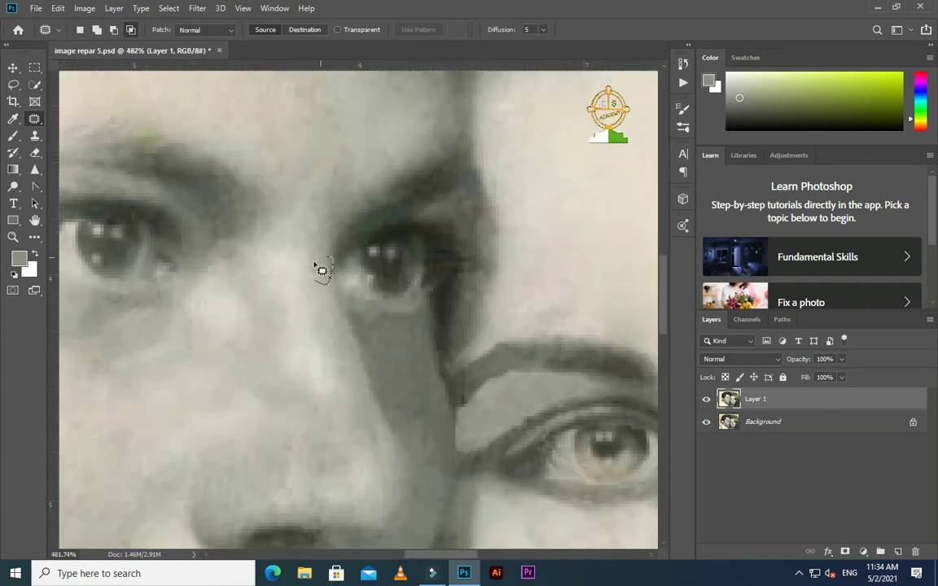
Fill the blemish beside the man's eye from surrounding detail and outline a spot on his neck.
left_click_drag(346, 272, 368, 290)
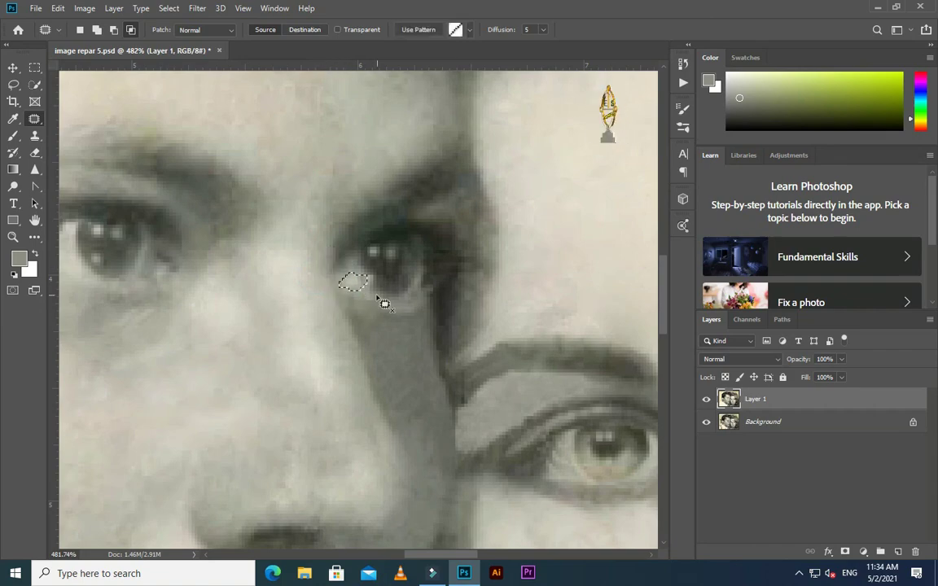
key("shift+BackSpace")
key("Return")
scroll(393, 332, "down", 6)
scroll(394, 323, "up", 1)
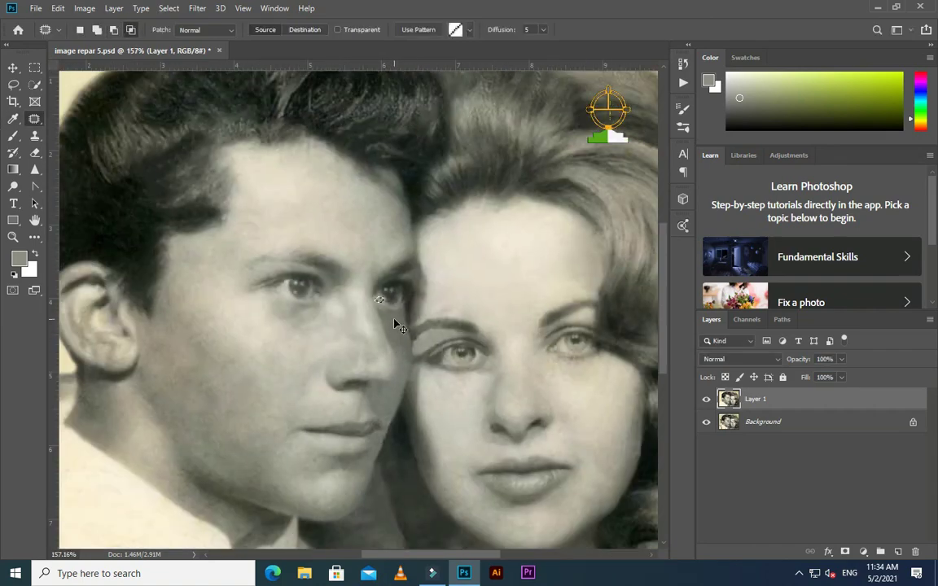
scroll(390, 383, "down", 5)
scroll(358, 435, "up", 1)
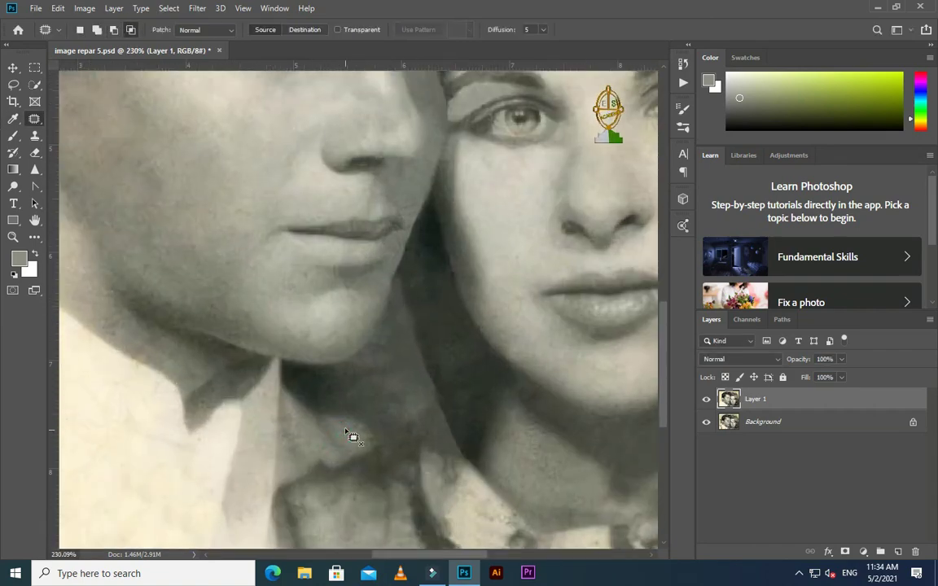
scroll(352, 437, "down", 2)
scroll(226, 433, "up", 4)
scroll(244, 395, "down", 3)
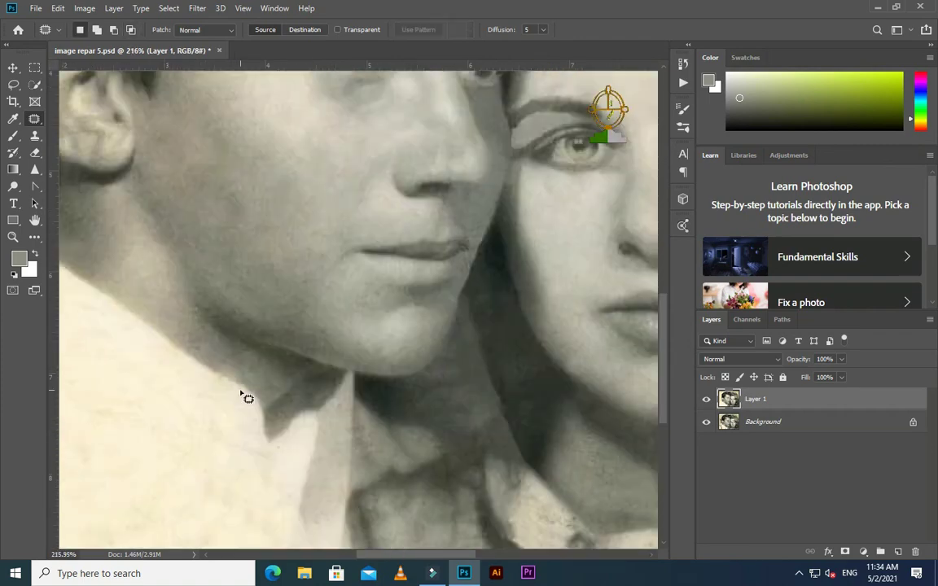
left_click_drag(256, 383, 258, 387)
scroll(260, 411, "down", 2)
scroll(274, 486, "down", 2)
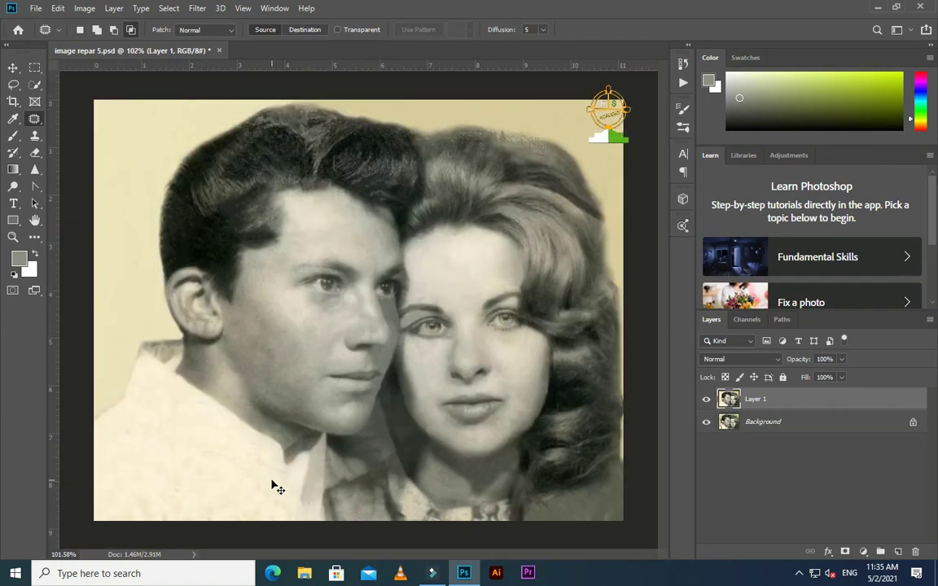
Patch the stain on the man's shirt and the spot on the neck between the couple.
left_click(318, 435)
left_click_drag(173, 488, 188, 453)
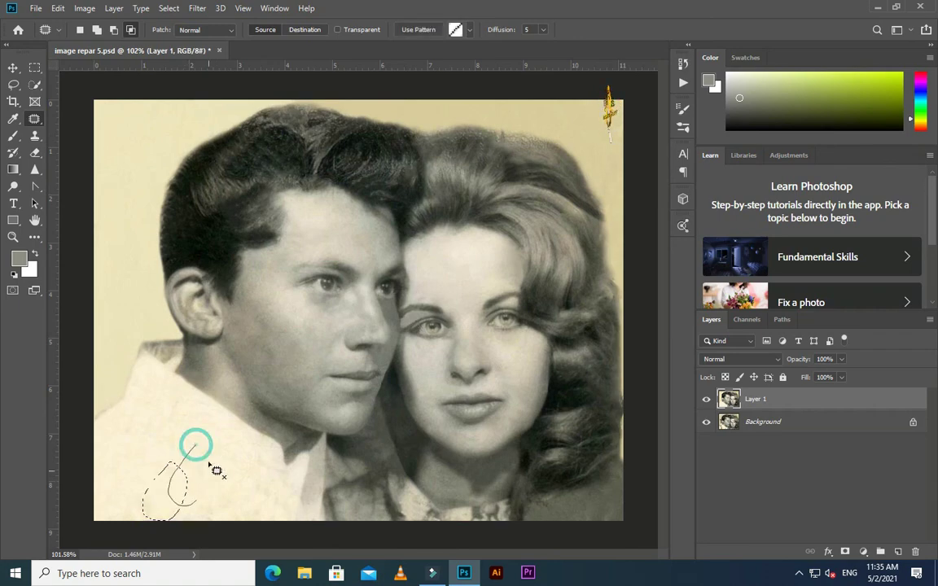
scroll(407, 520, "up", 4)
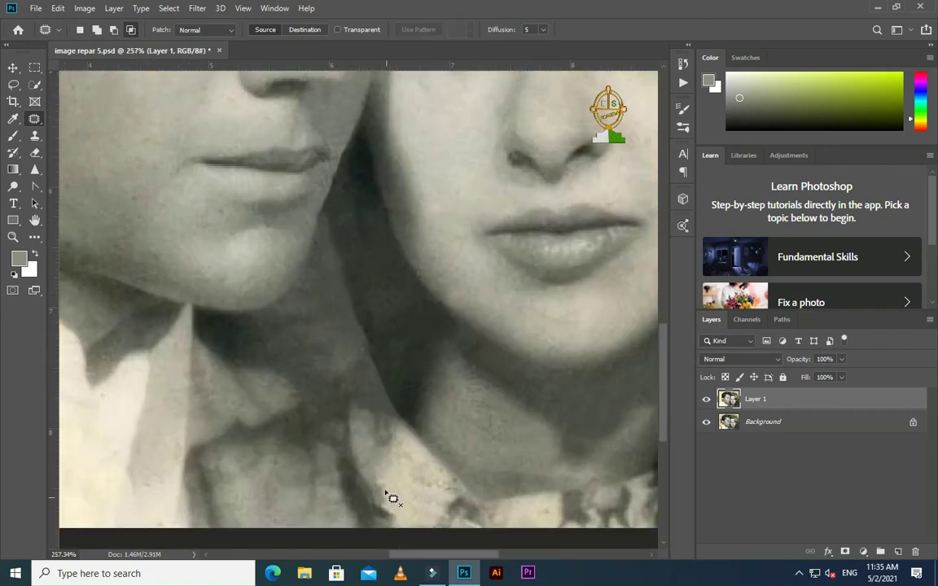
scroll(437, 448, "down", 2)
mouse_move(407, 411)
left_mouse_down()
mouse_move(403, 383)
mouse_move(439, 428)
left_mouse_up()
scroll(424, 439, "down", 1)
scroll(554, 397, "down", 2)
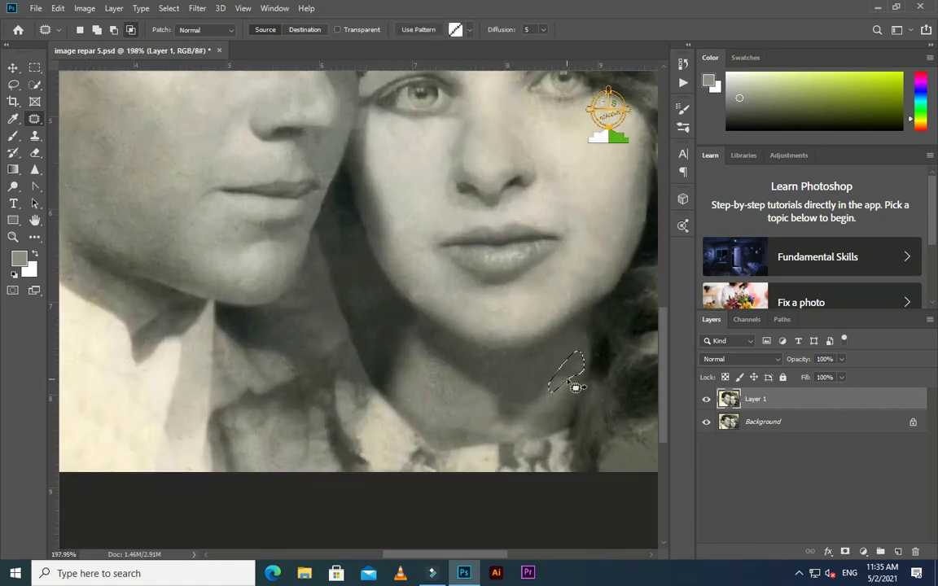
left_click(549, 394)
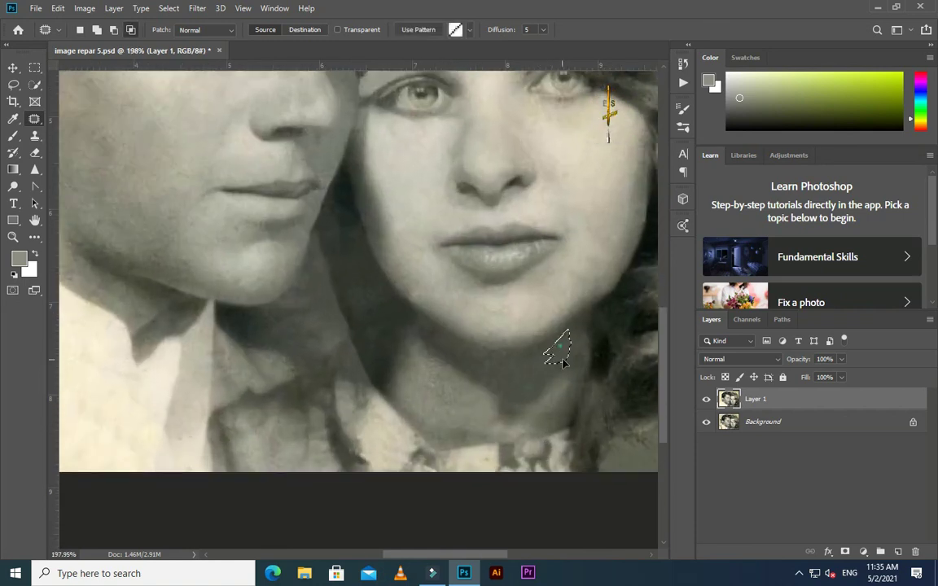
Content-Aware fill the dark spot below the woman's jaw, applying the fill twice.
mouse_move(552, 376)
left_mouse_down()
mouse_move(583, 366)
mouse_move(550, 376)
left_mouse_up()
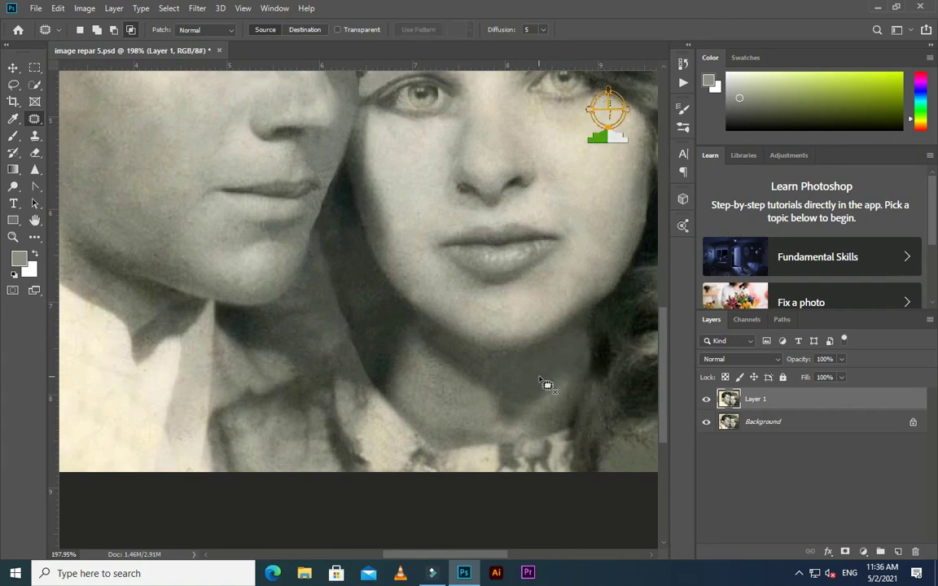
scroll(440, 397, "down", 3)
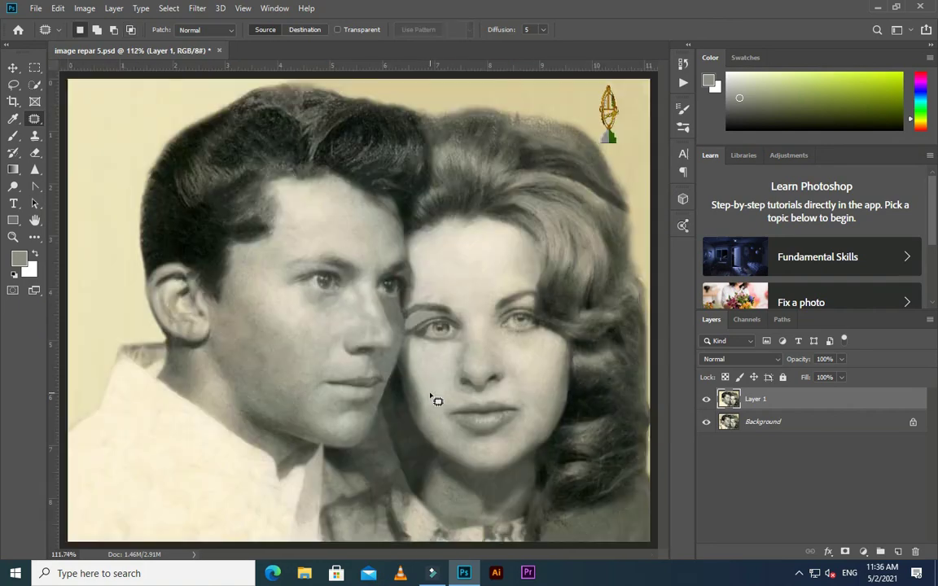
key("shift+BackSpace")
left_click(546, 145)
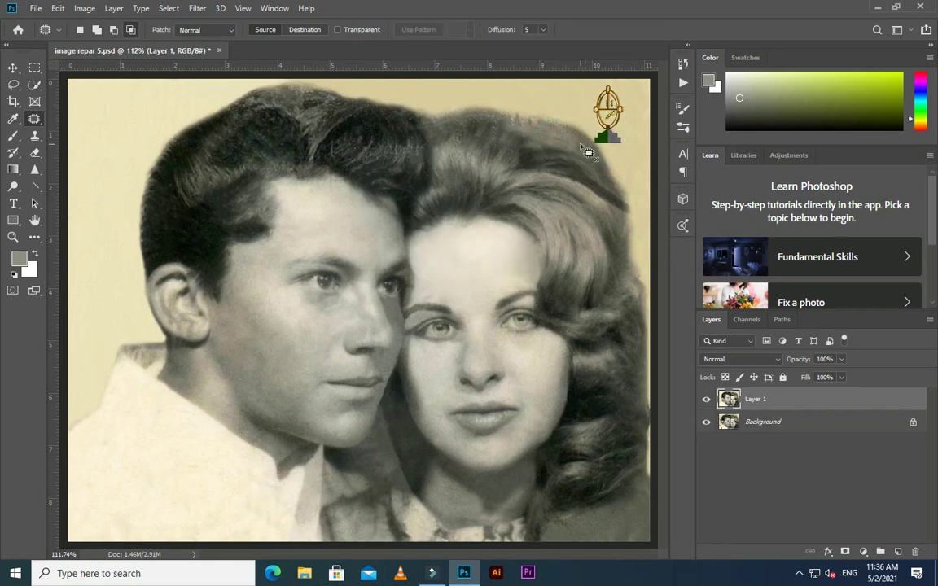
key("shift+BackSpace")
left_click(554, 150)
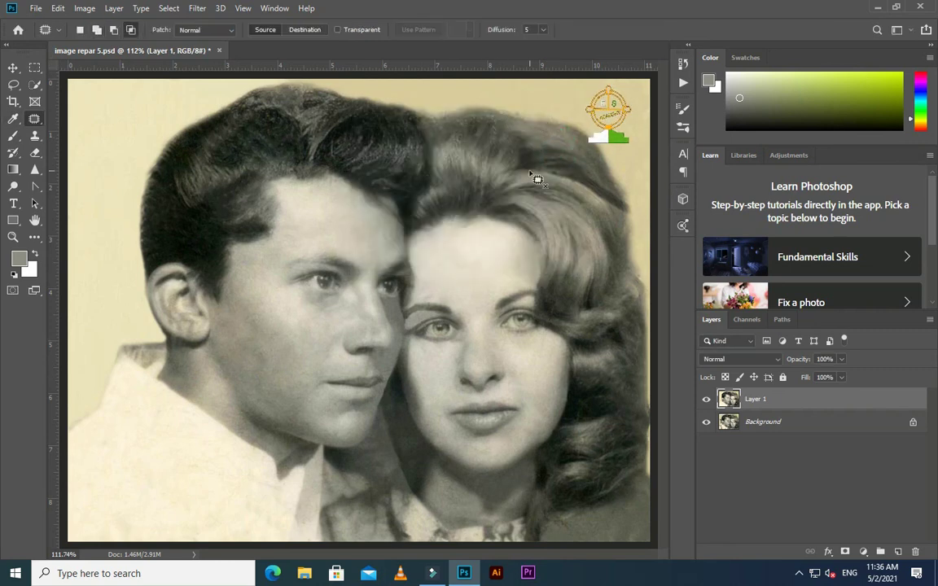
key("s")
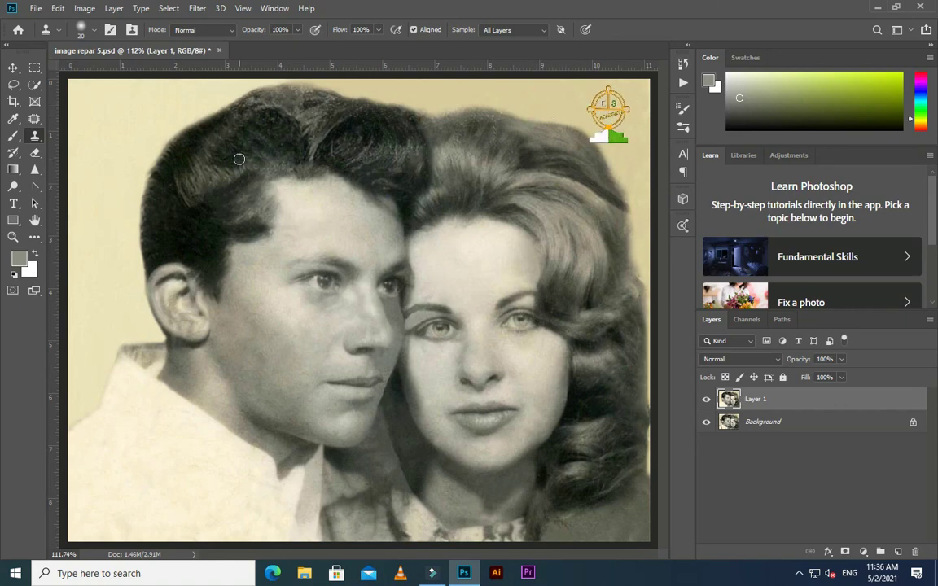
scroll(301, 122, "up", 3)
scroll(302, 137, "up", 3)
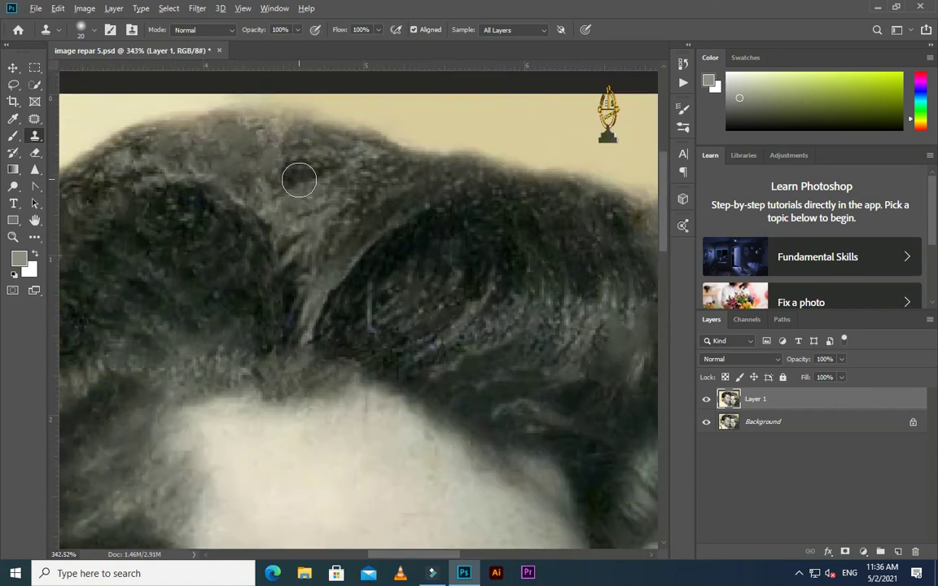
left_click(437, 241)
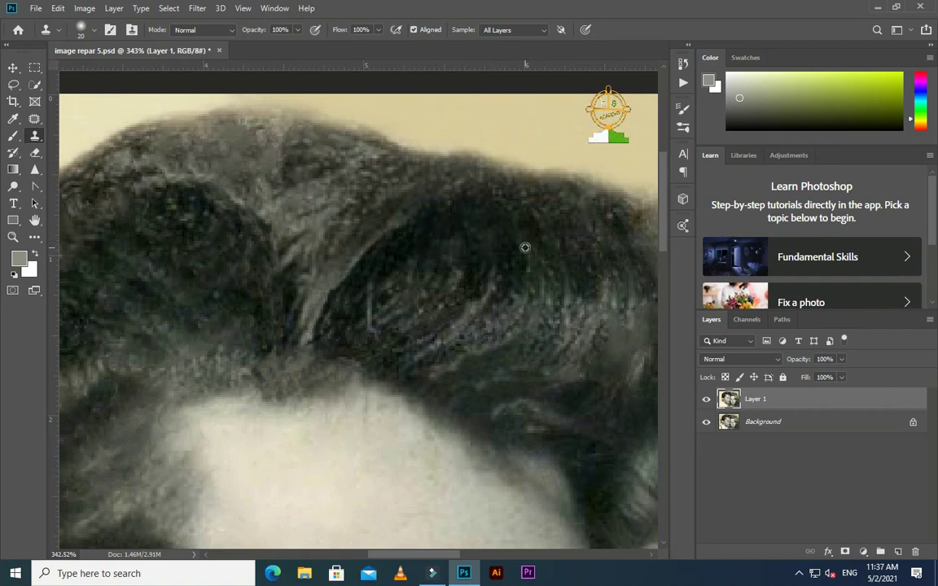
scroll(552, 244, "down", 3)
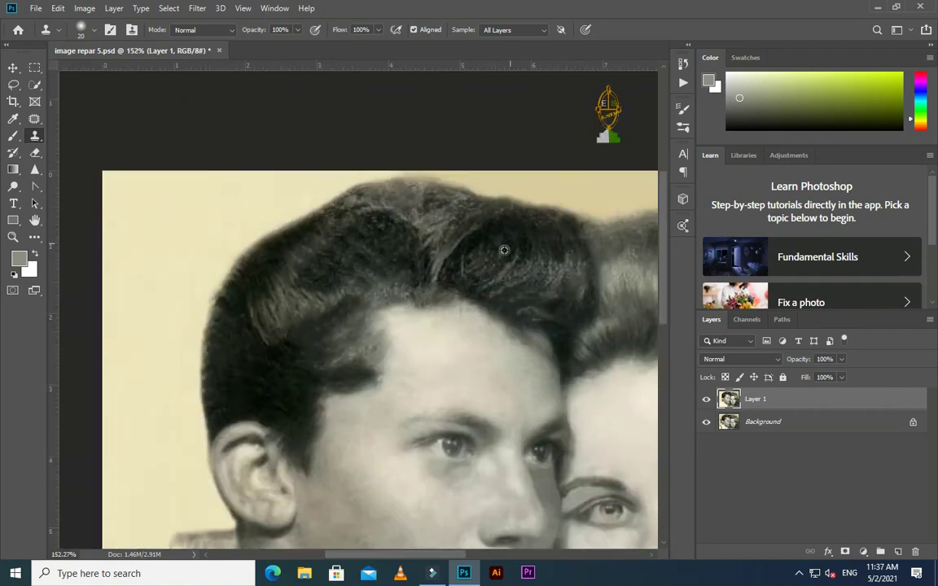